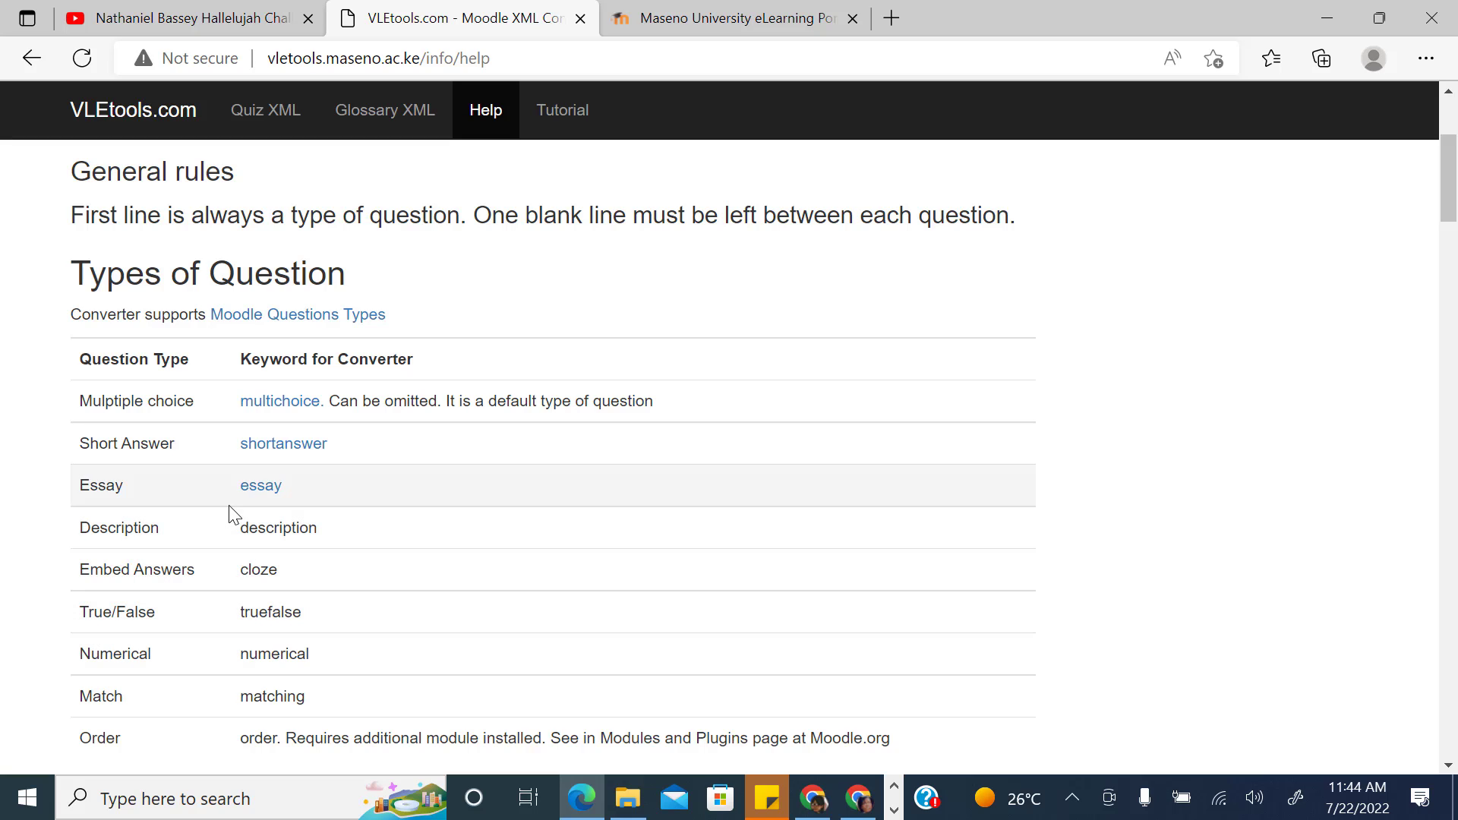
Step: Open Notepad and place its window beside the question type table so the converter keywords stay readable
click(125, 804)
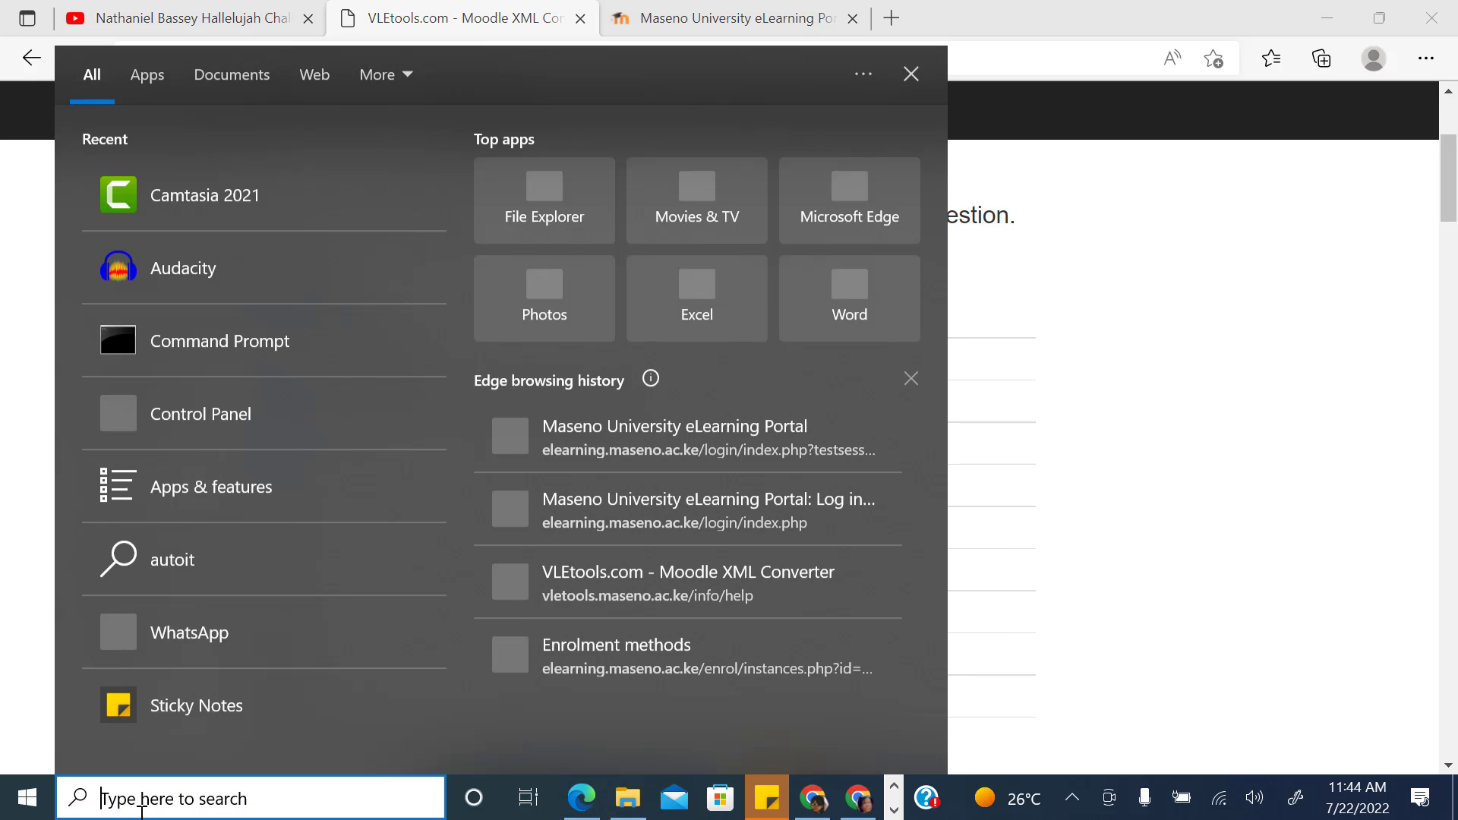
text(text)
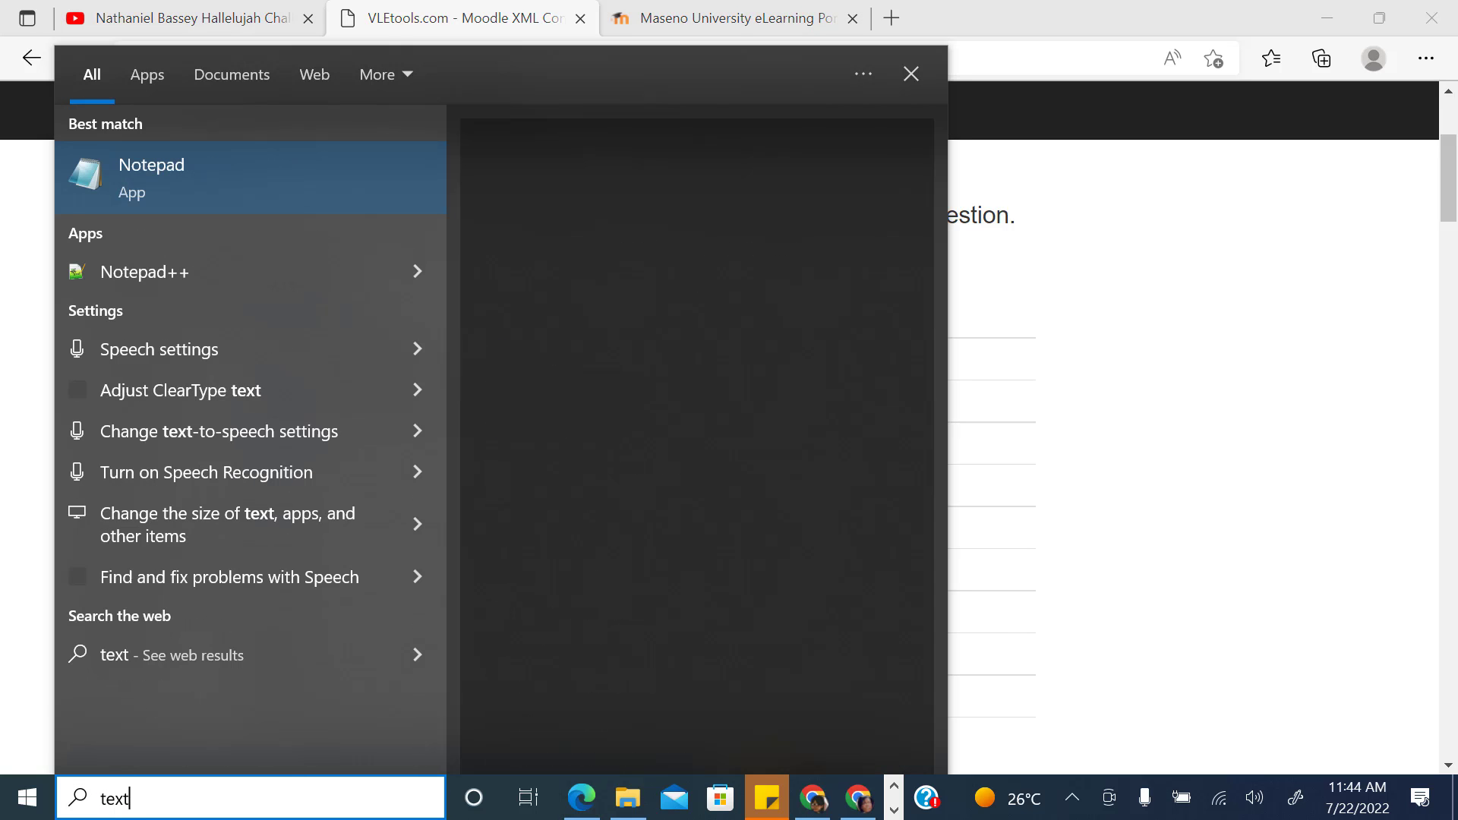
click(517, 348)
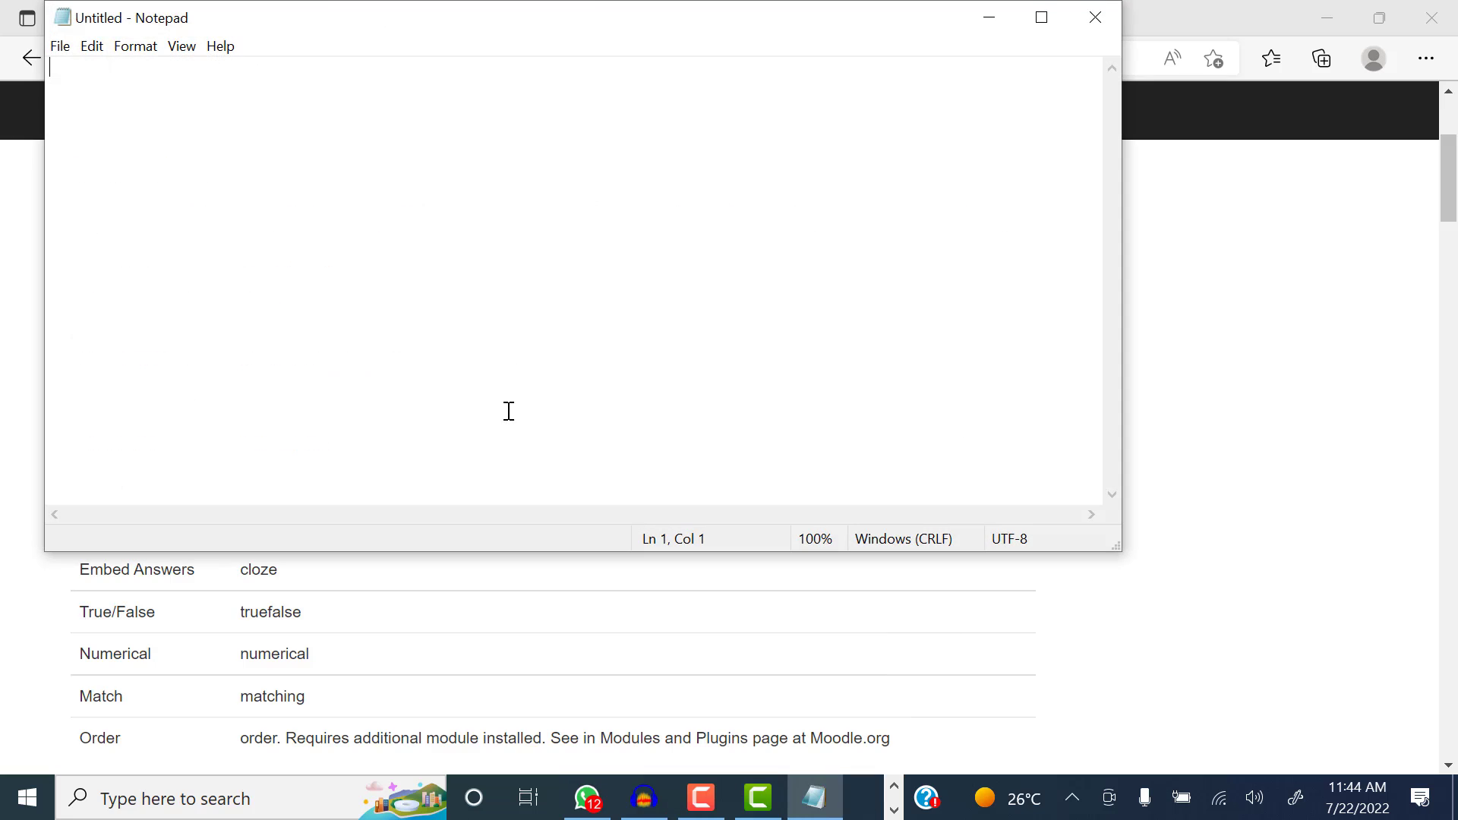
drag(614, 36, 906, 319)
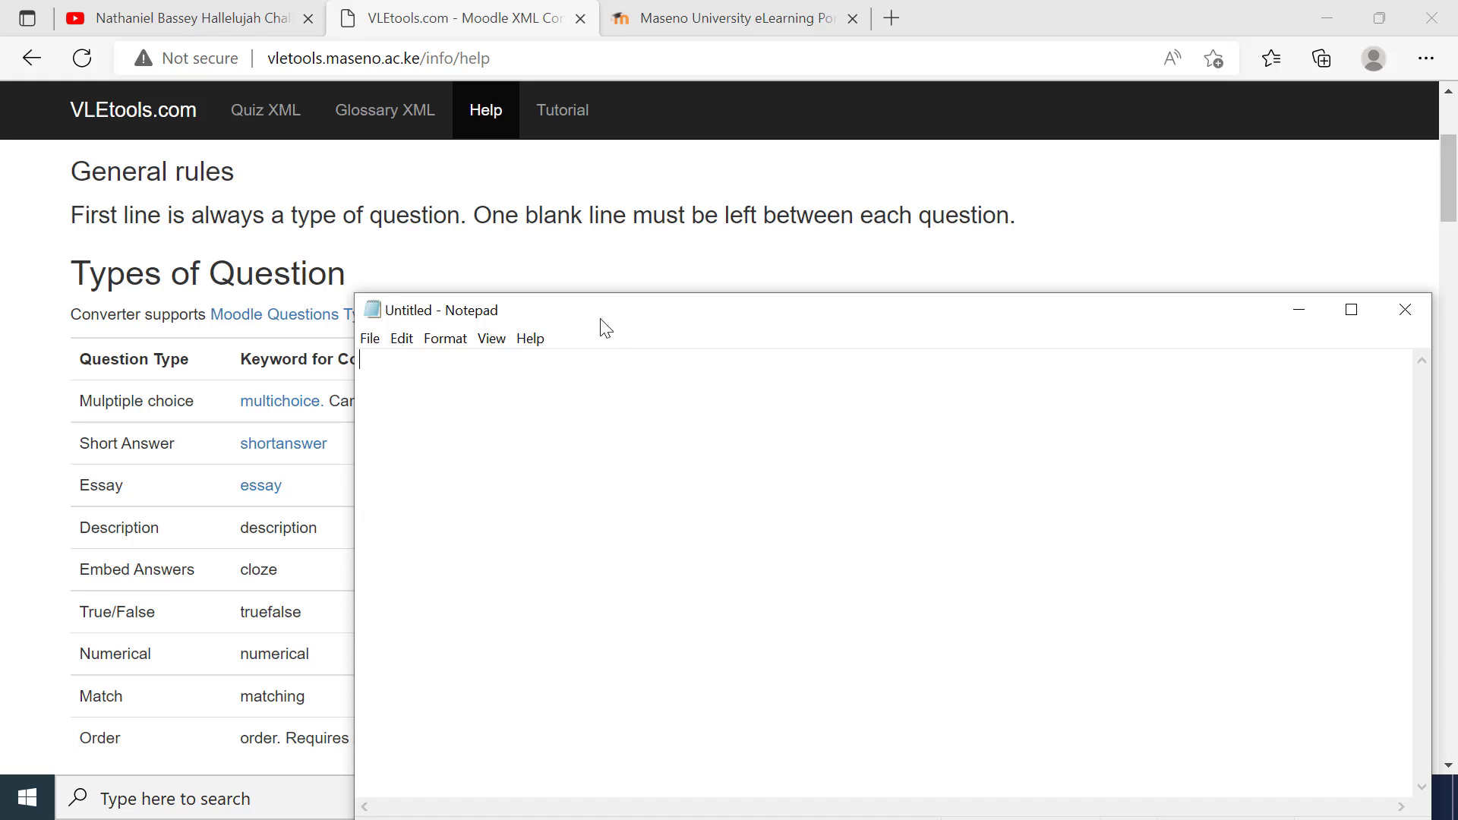
drag(602, 326, 710, 335)
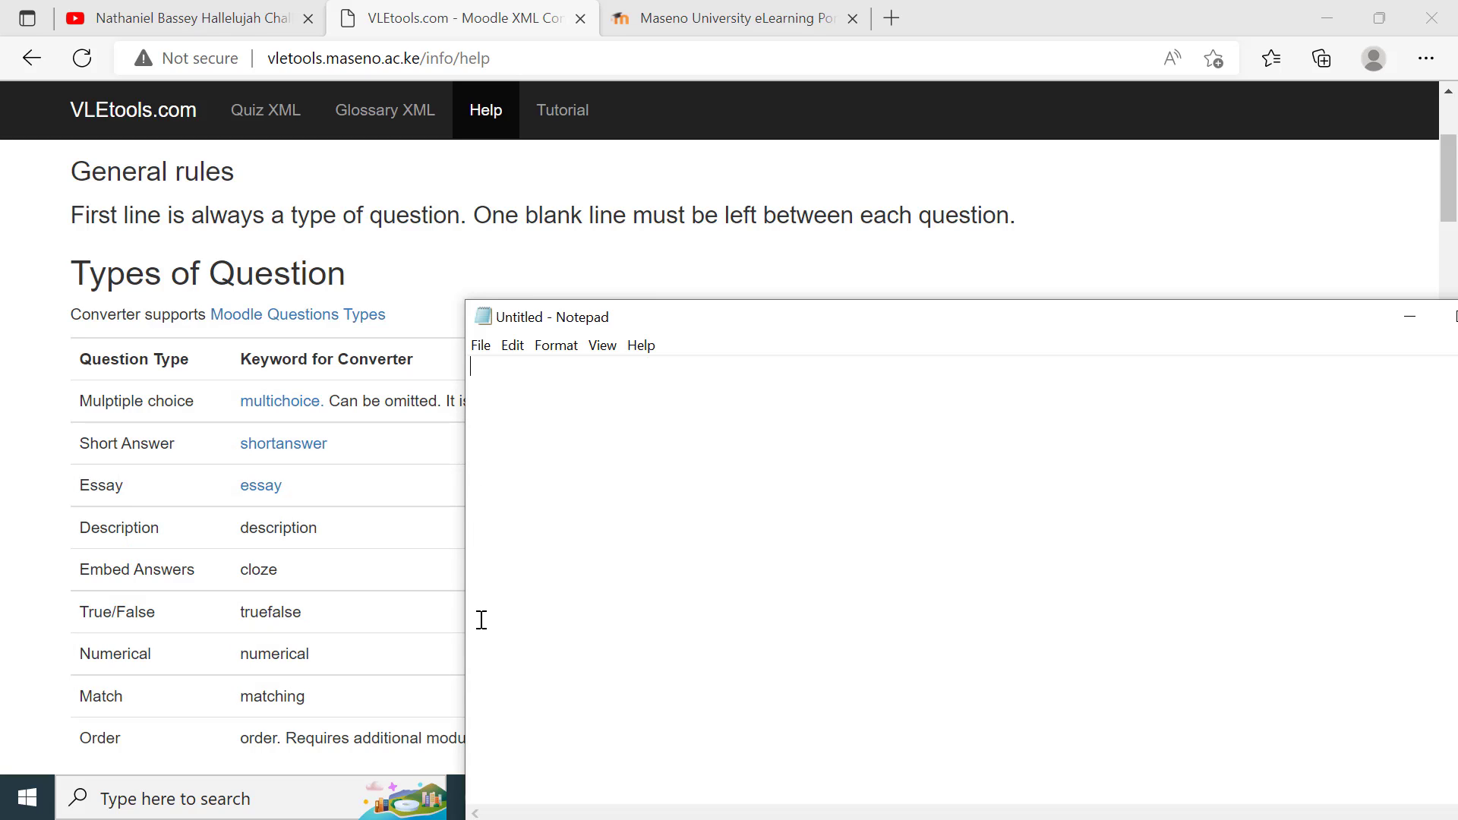
Step: Enter the question type keyword "mutichoice" on the first line of the blank Notepad document
text(mu)
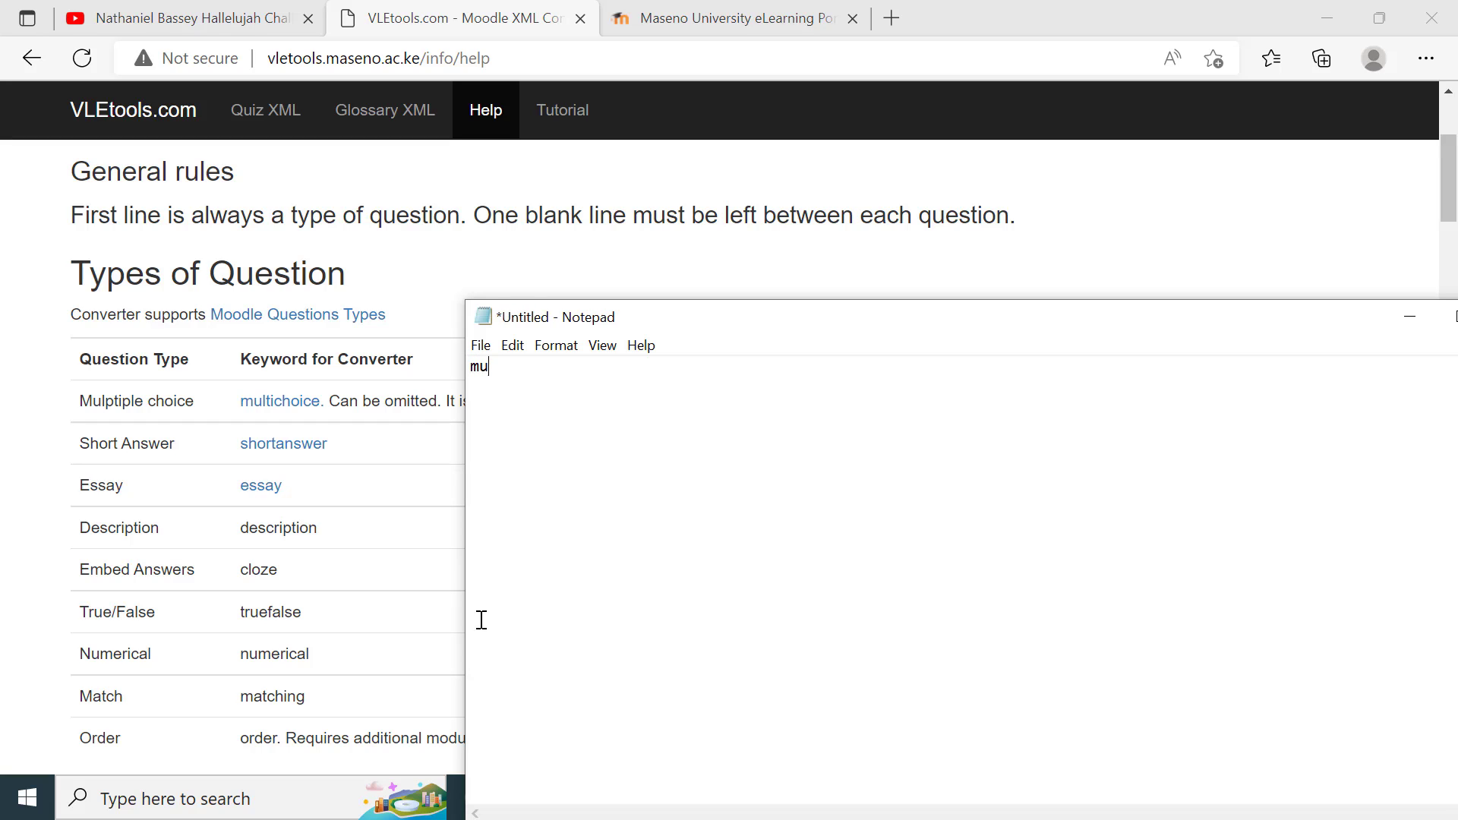
text(tichoice)
key(Return)
Step: Write the first question below the keyword: "1. Which of the following is a country in west Africa"
text(1.)
text( What i)
key(BackSpace)
key(BackSpace)
key(BackSpace)
key(BackSpace)
key(BackSpace)
text(hich of th)
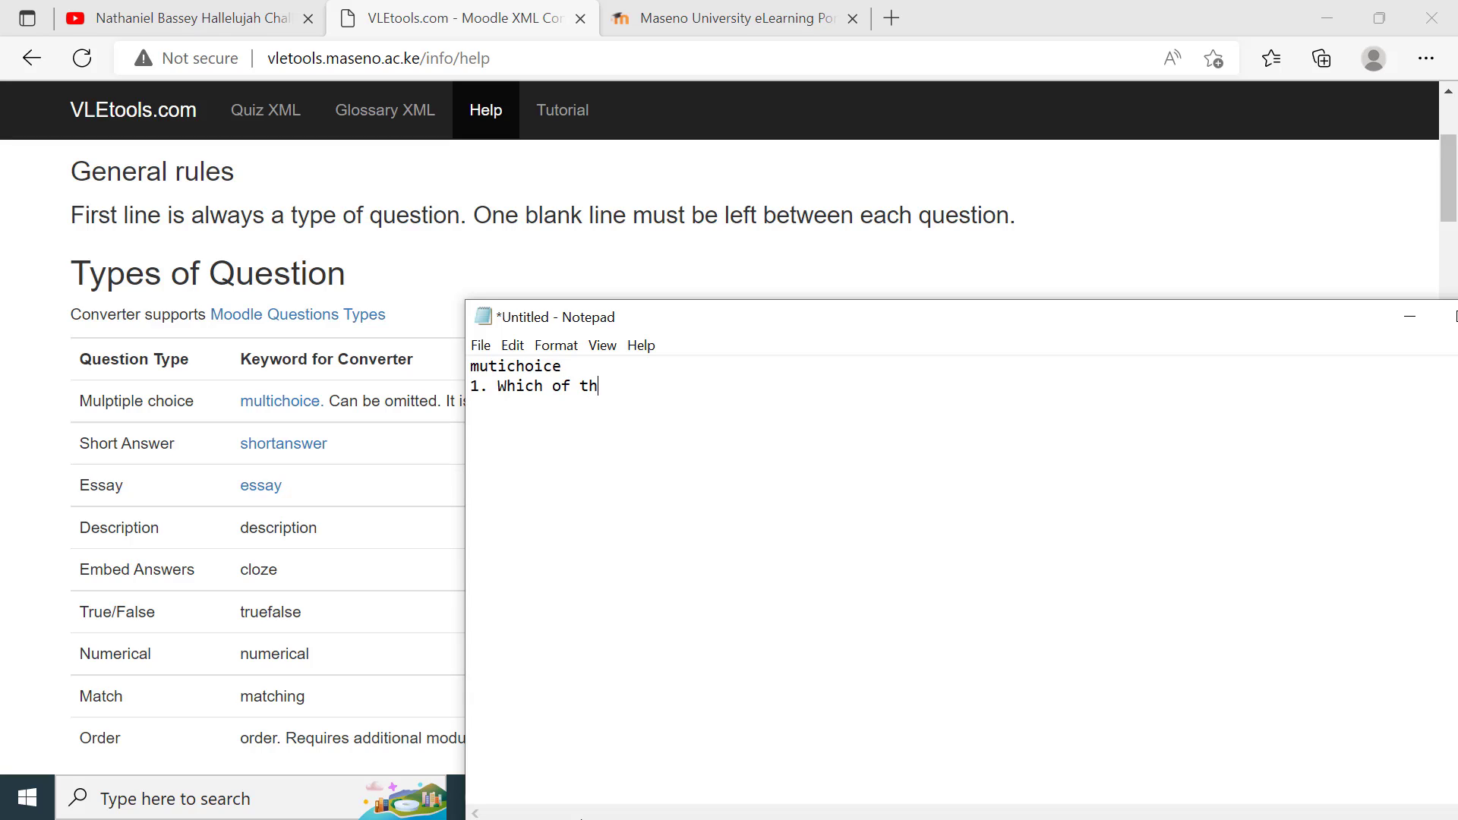
text(e following ia)
key(BackSpace)
key(BackSpace)
text(s a county)
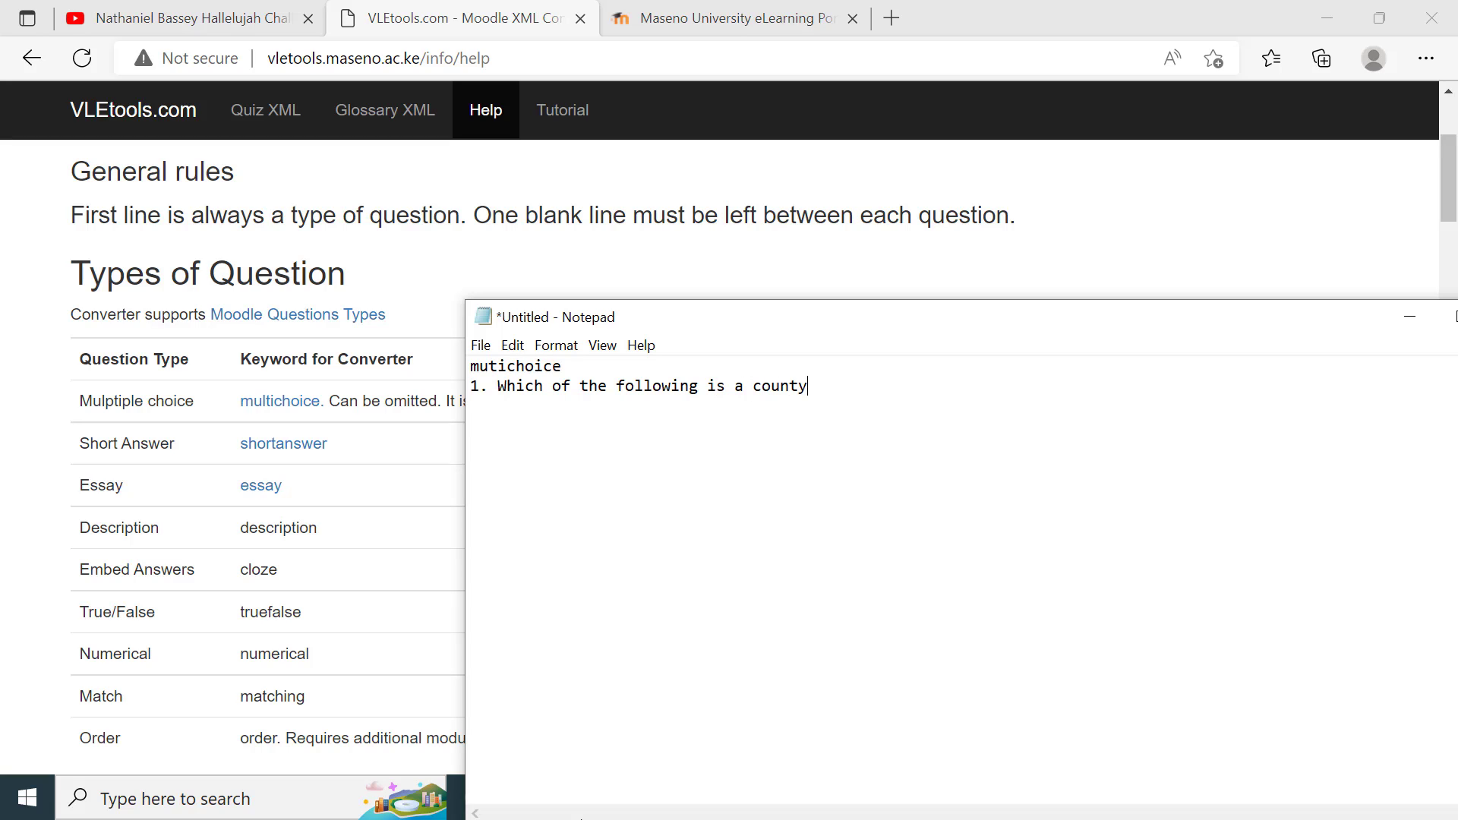
key(BackSpace)
text(ry in westAfrica)
click(982, 397)
Step: Add the answer choices "A. Kenya" and "B. Uganda" on separate lines under question 1
key(Return)
text(A. Kenya)
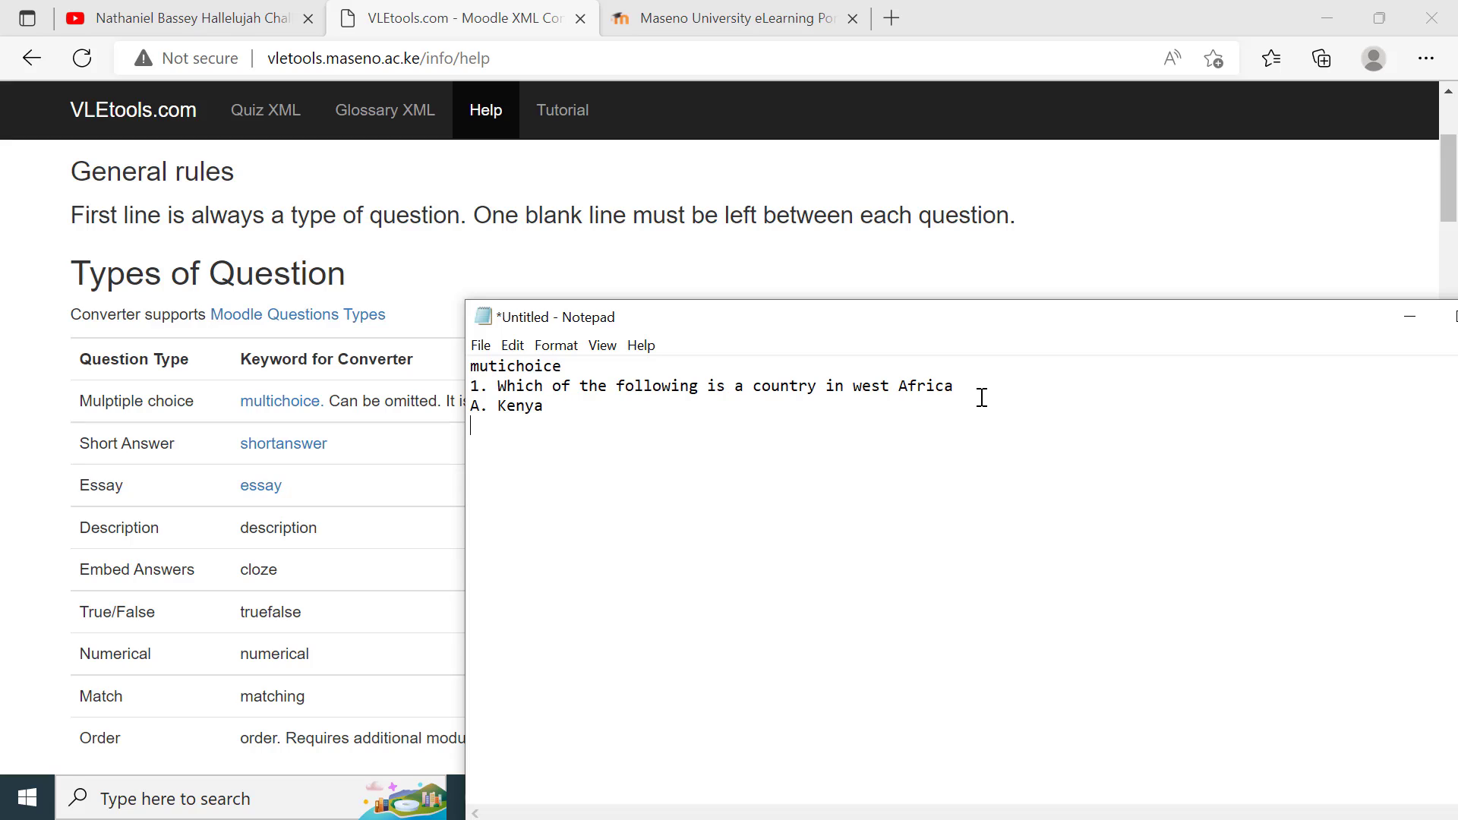
key(Return)
text(b)
key(BackSpace)
text(B. u)
key(BackSpace)
text(Uganda)
Step: Add the answer choices "C. Ghana" and "D. Somali" on separate lines under Uganda
key(Return)
text(c)
key(BackSpace)
text(C. gHANA)
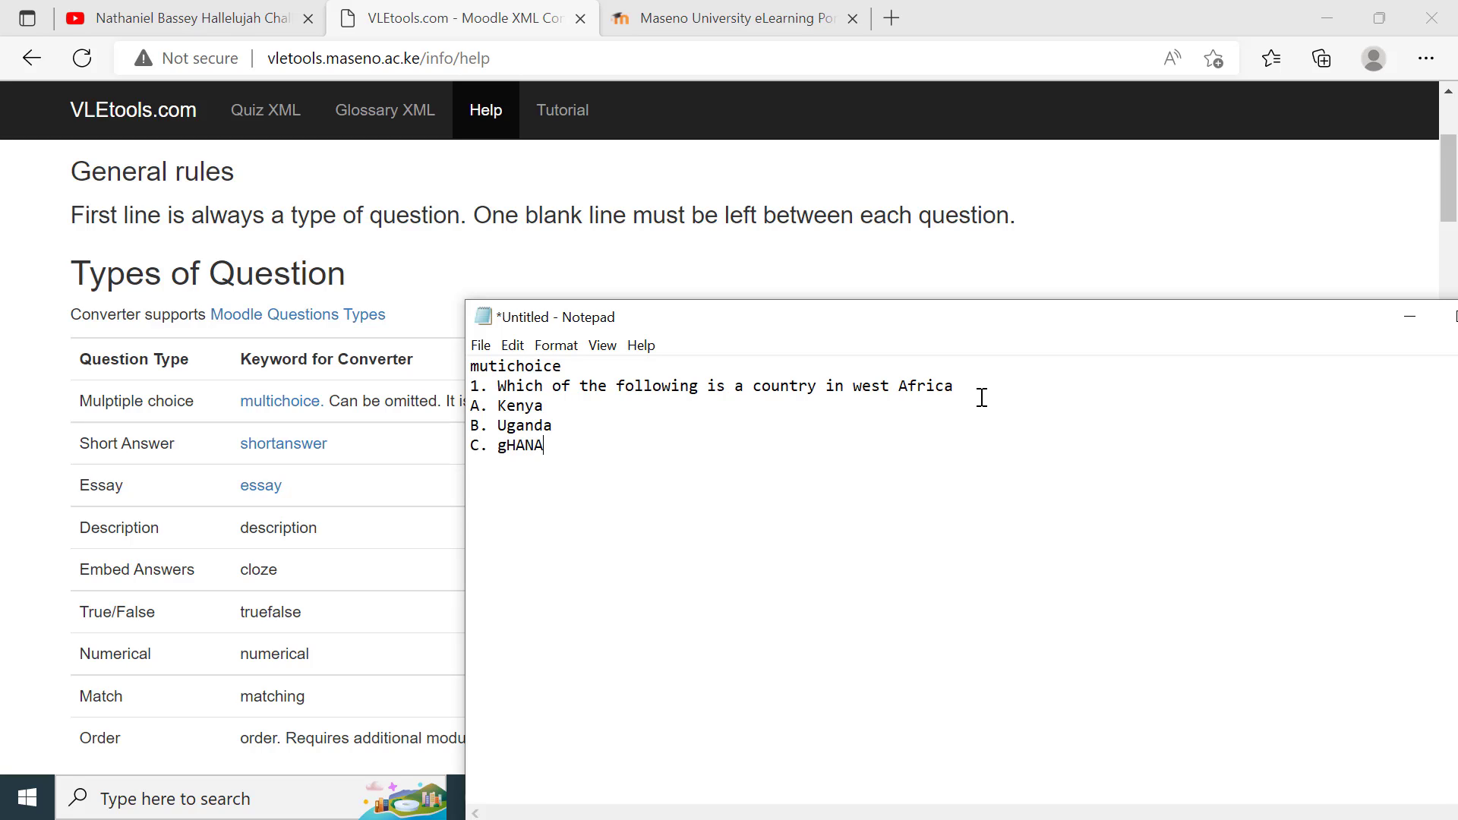
key(BackSpace)
key(BackSpace)
key(BackSpace)
key(BackSpace)
text(Ghana d.)
key(BackSpace)
key(BackSpace)
key(BackSpace)
text(D. sOMAL)
key(BackSpace)
key(BackSpace)
key(BackSpace)
key(BackSpace)
key(BackSpace)
text(Somali)
Step: Finish question 1 with the line "Answer: C"
key(Return)
text(Answer)
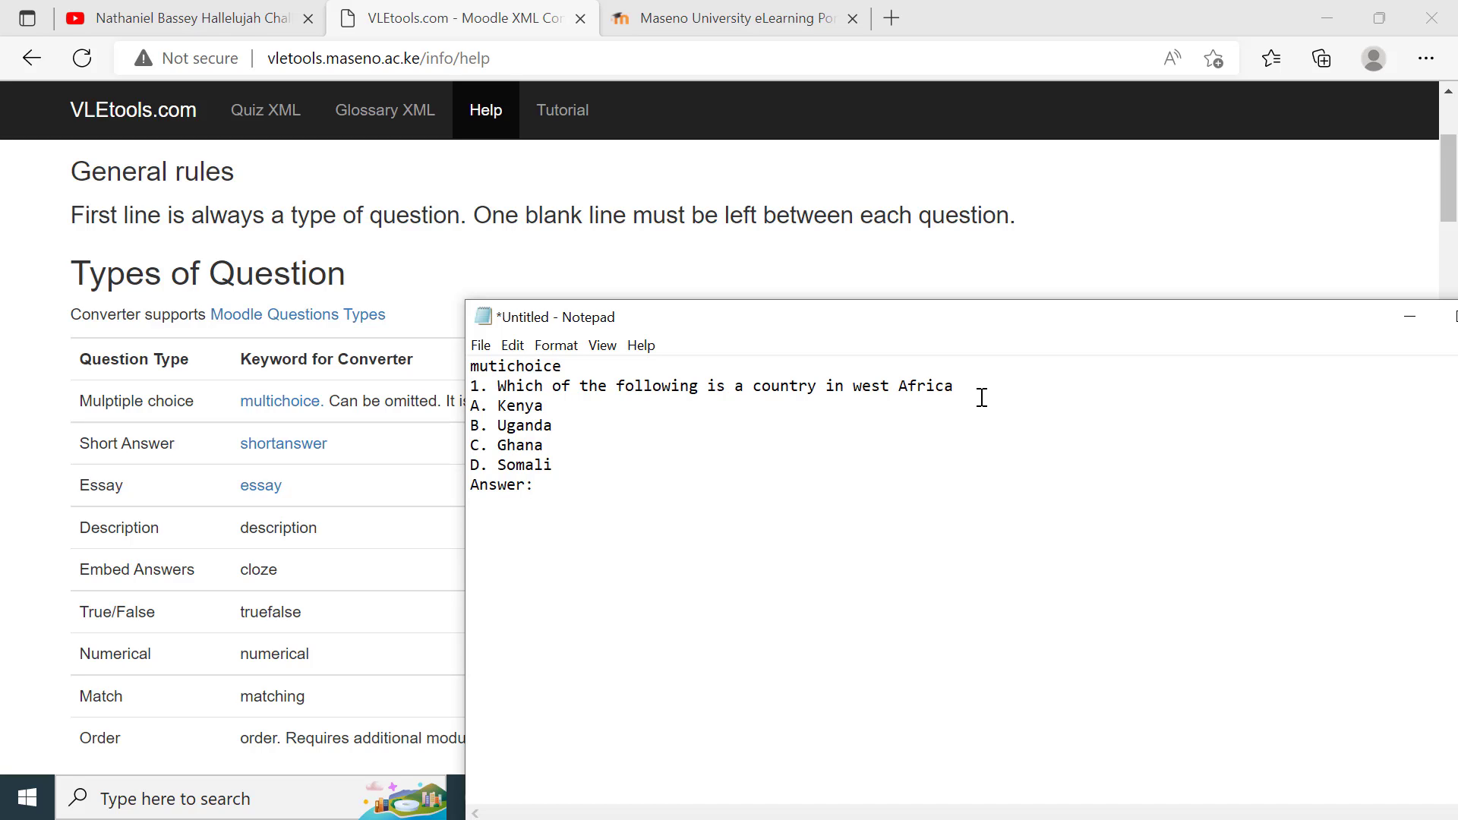
text(: C)
key(Return)
Step: Leave a blank line after question 1 and enter the keyword "truefalse"
text(2.)
key(BackSpace)
key(BackSpace)
key(BackSpace)
text(TRUE)
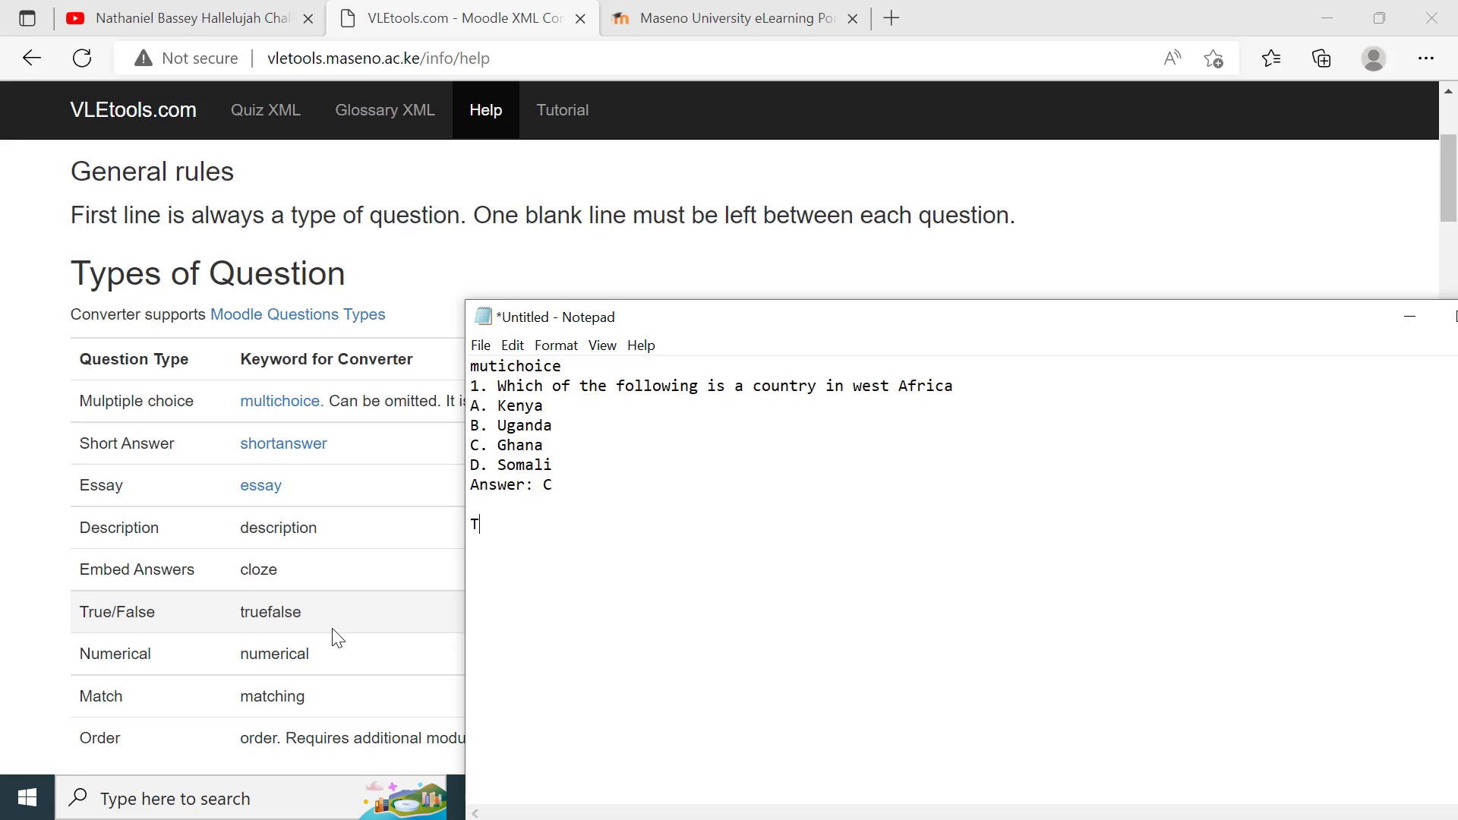
key(BackSpace)
key(BackSpace)
key(BackSpace)
key(BackSpace)
text(truef)
text(alse )
Step: Write the true/false question "2. Is Kenya a democracy?" under its keyword
text(2.)
text( Is Keny)
text(a )
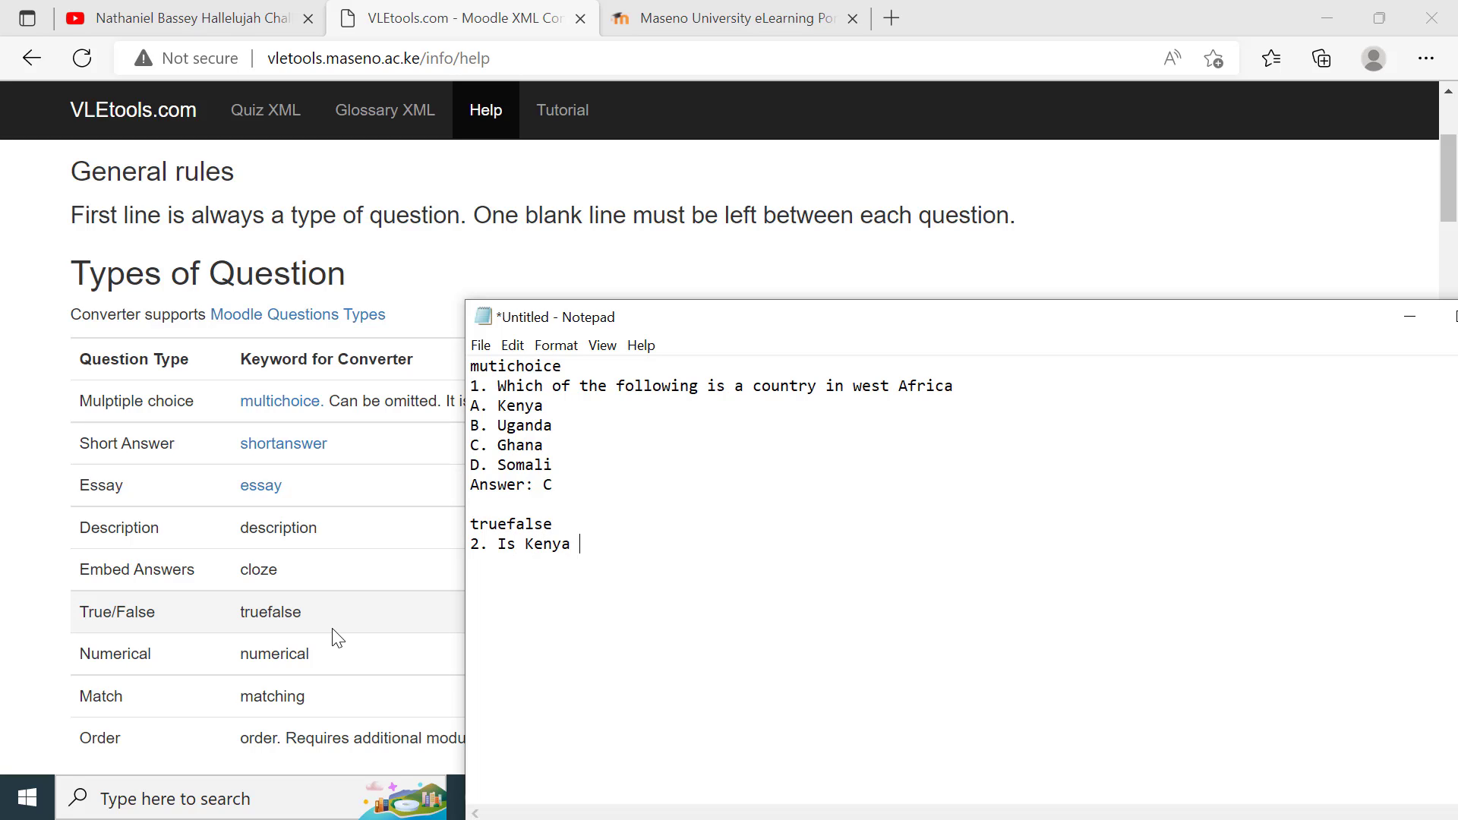
text(A)
key(BackSpace)
key(BackSpace)
text(a dem)
text(ocrac)
text(y )
text(or Ma)
key(BackSpace)
key(BackSpace)
key(BackSpace)
key(BackSpace)
key(BackSpace)
key(BackSpace)
text(?)
Step: Add the line "Answer: True" below question 2
text(Answer)
text(:)
text( TRU)
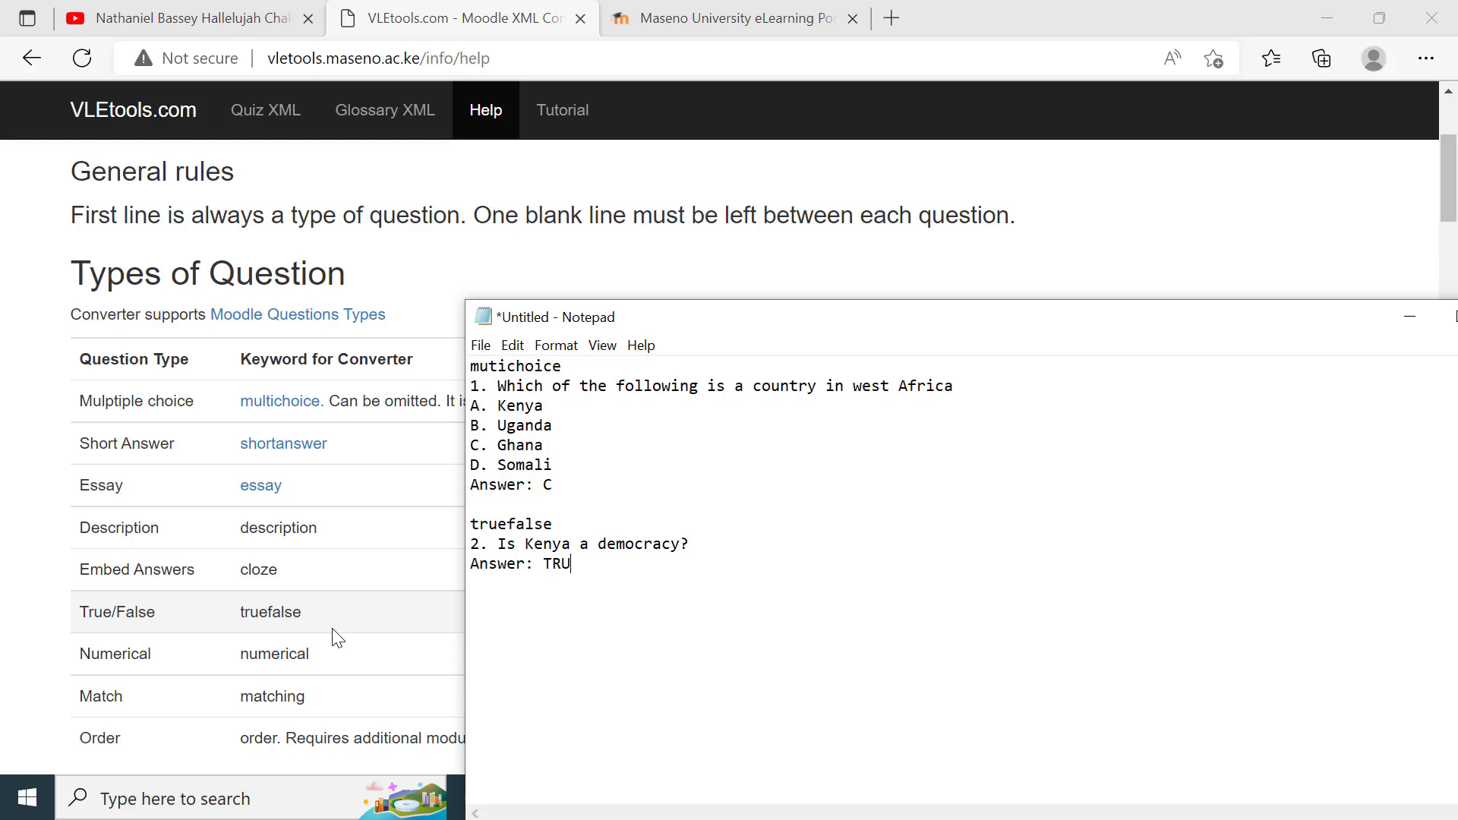
key(BackSpace)
key(BackSpace)
text(rueDe)
key(BackSpace)
key(BackSpace)
Step: After a blank line, add an "essay" entry asking "What is the definition of a democracy?"
text(Essay)
key(BackSpace)
key(BackSpace)
key(BackSpace)
key(BackSpace)
key(BackSpace)
text(essay)
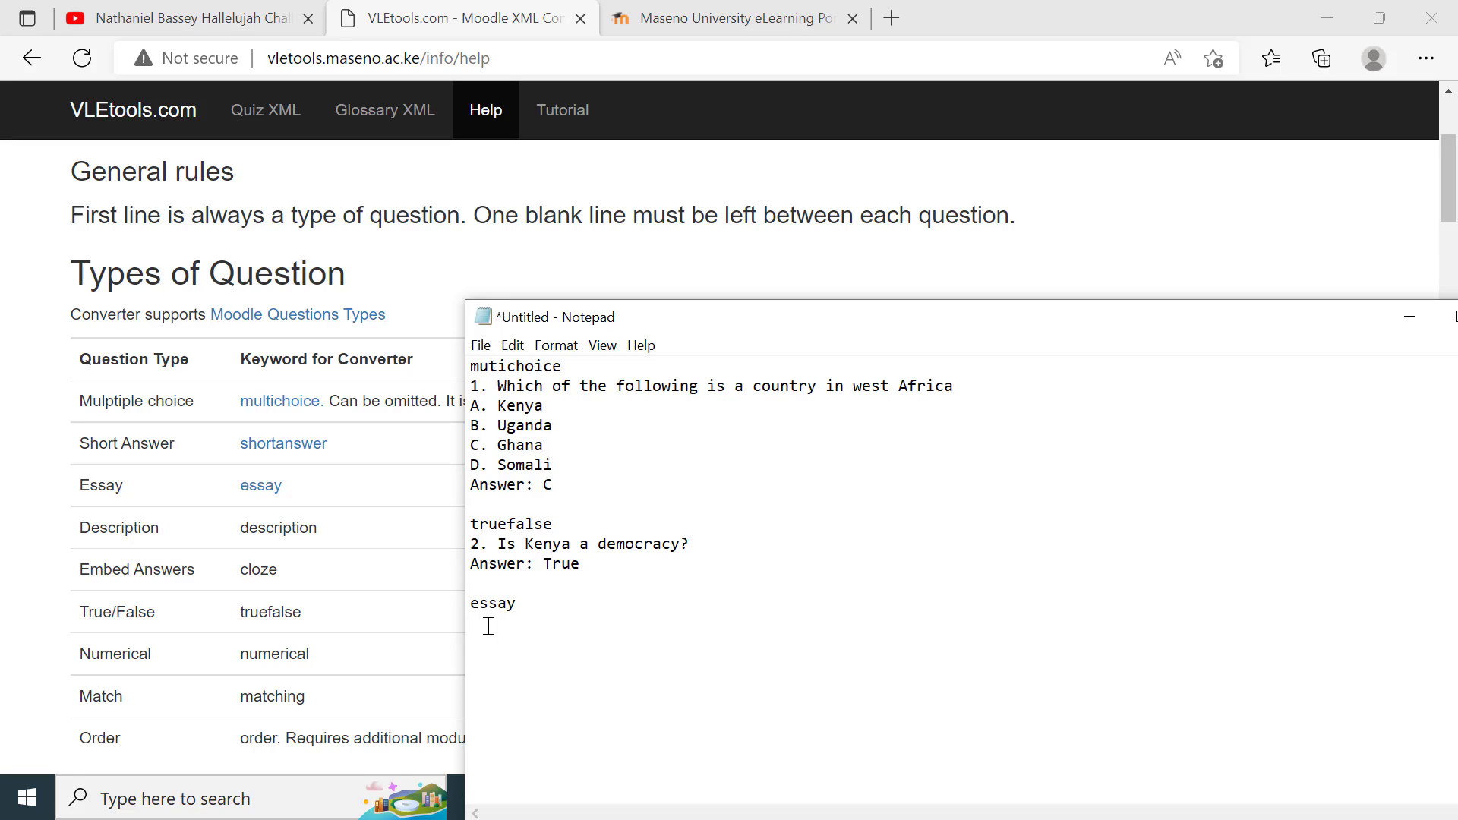
text(What is the definition)
text(of a democr)
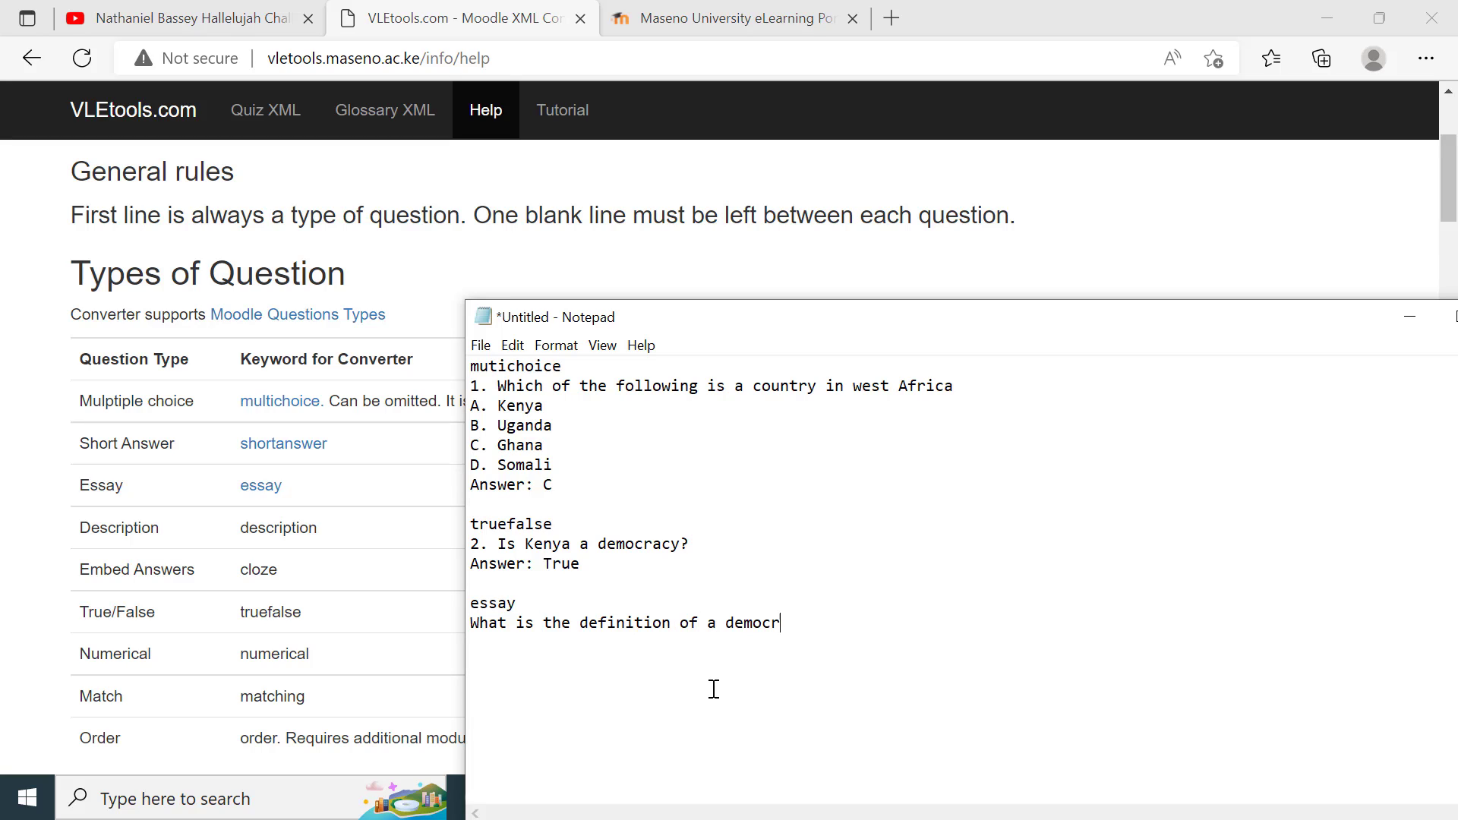
text(acy?)
key(Return)
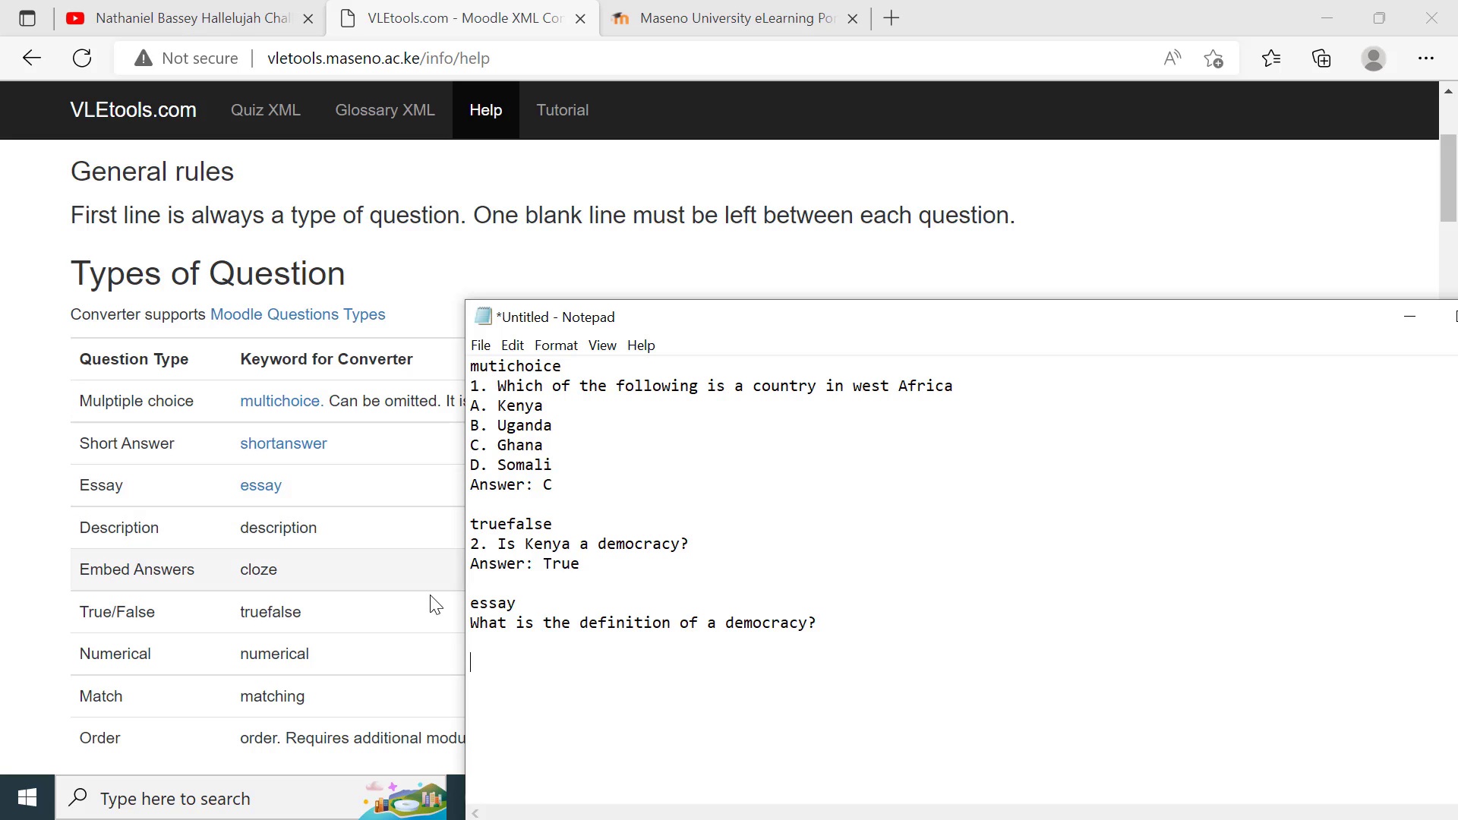
Step: Enter the keyword "shortanswer" after a blank line and put "3." before the essay question
text(shirt)
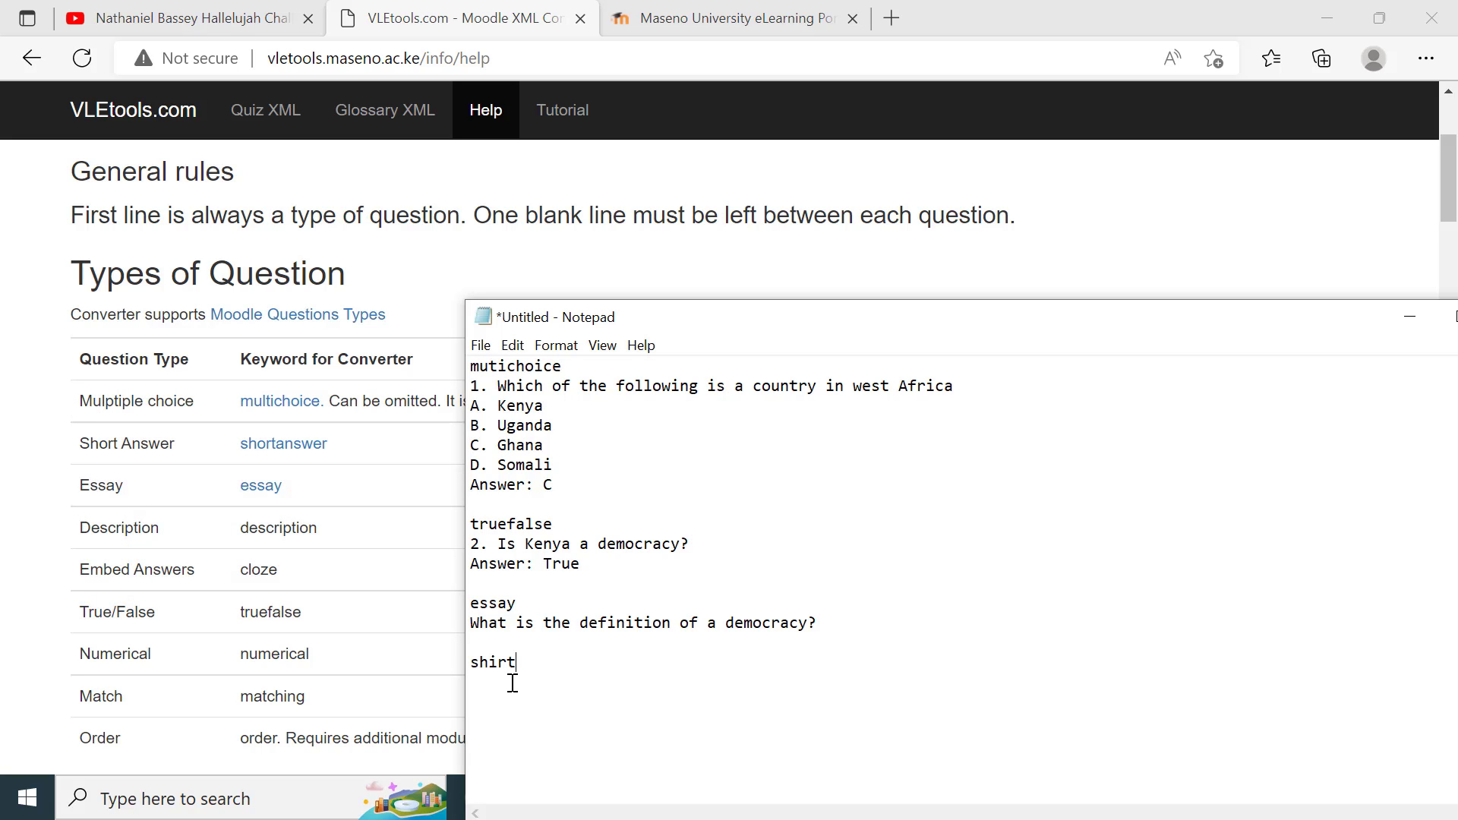
text(answer)
key(BackSpace)
key(BackSpace)
key(BackSpace)
key(BackSpace)
key(BackSpace)
key(BackSpace)
key(BackSpace)
key(BackSpace)
key(BackSpace)
text(ortanswer)
click(472, 625)
text(3.)
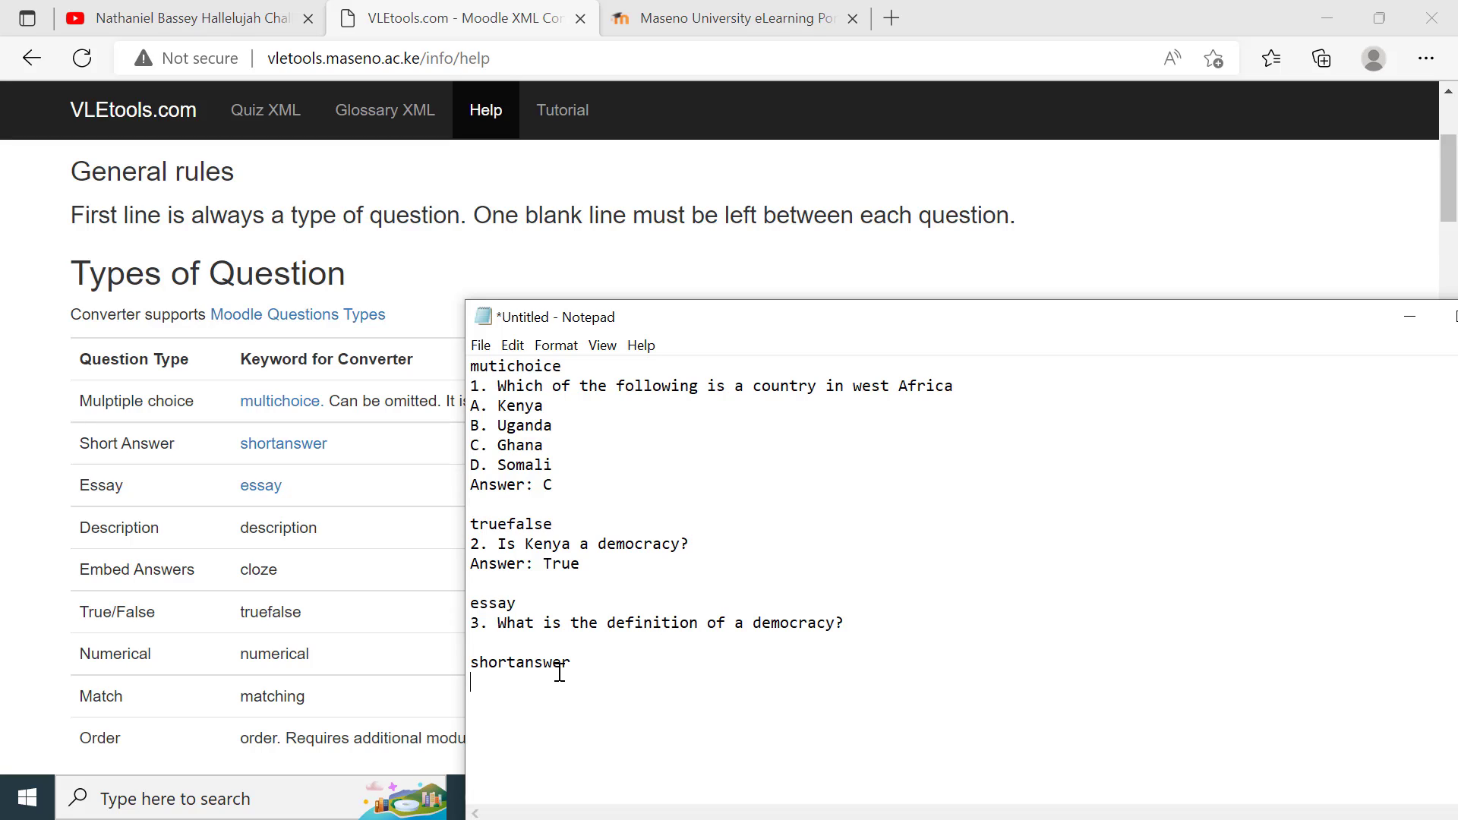
Step: Write the short-answer question "4. What is the capital city of Kenya?" followed by "Answer: Nairobi"
text(What is the capital city of Kenya)
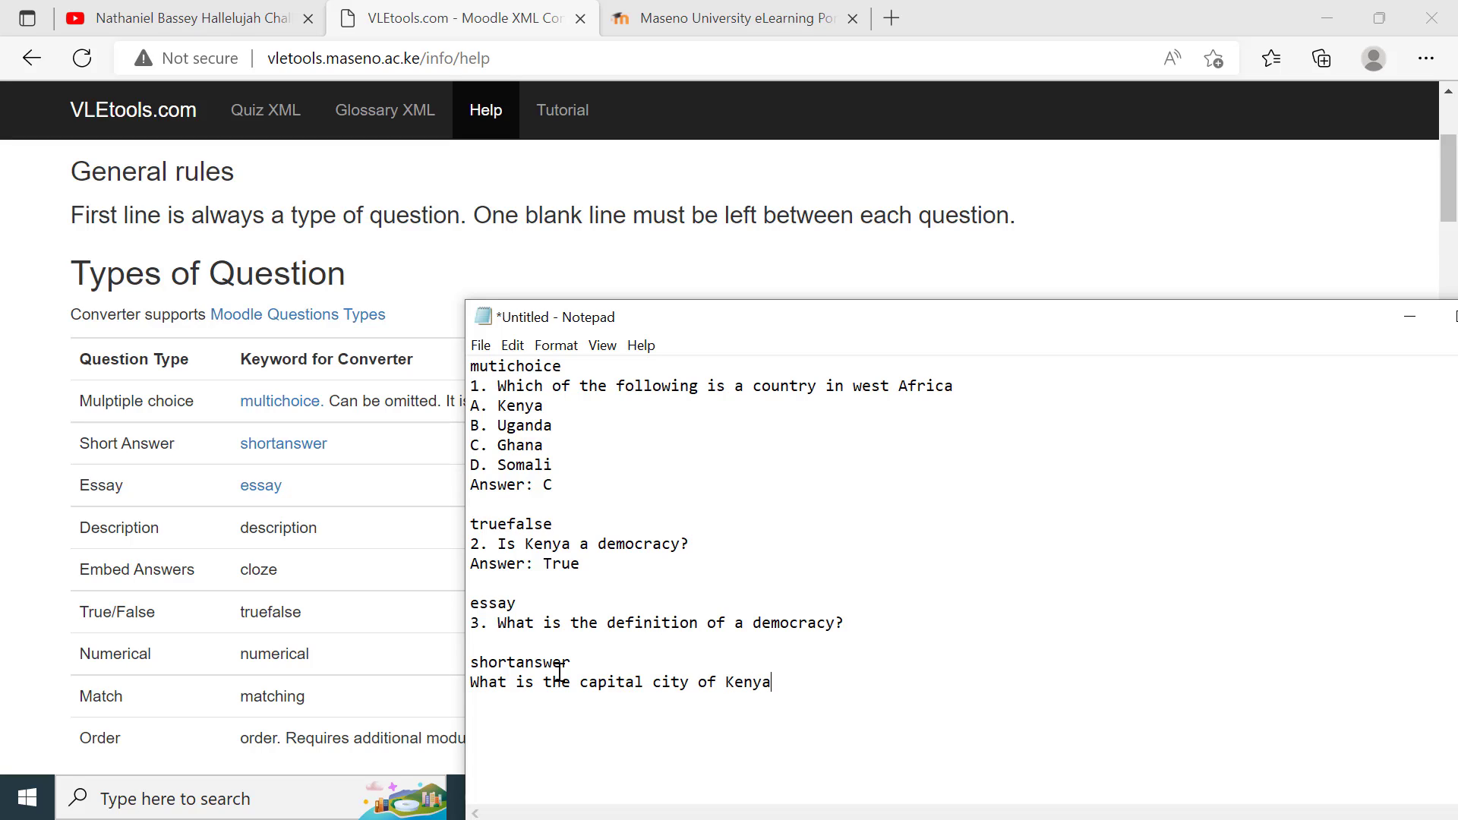
text(?)
key(Return)
text(Answer)
key(BackSpace)
text(: Nairobi)
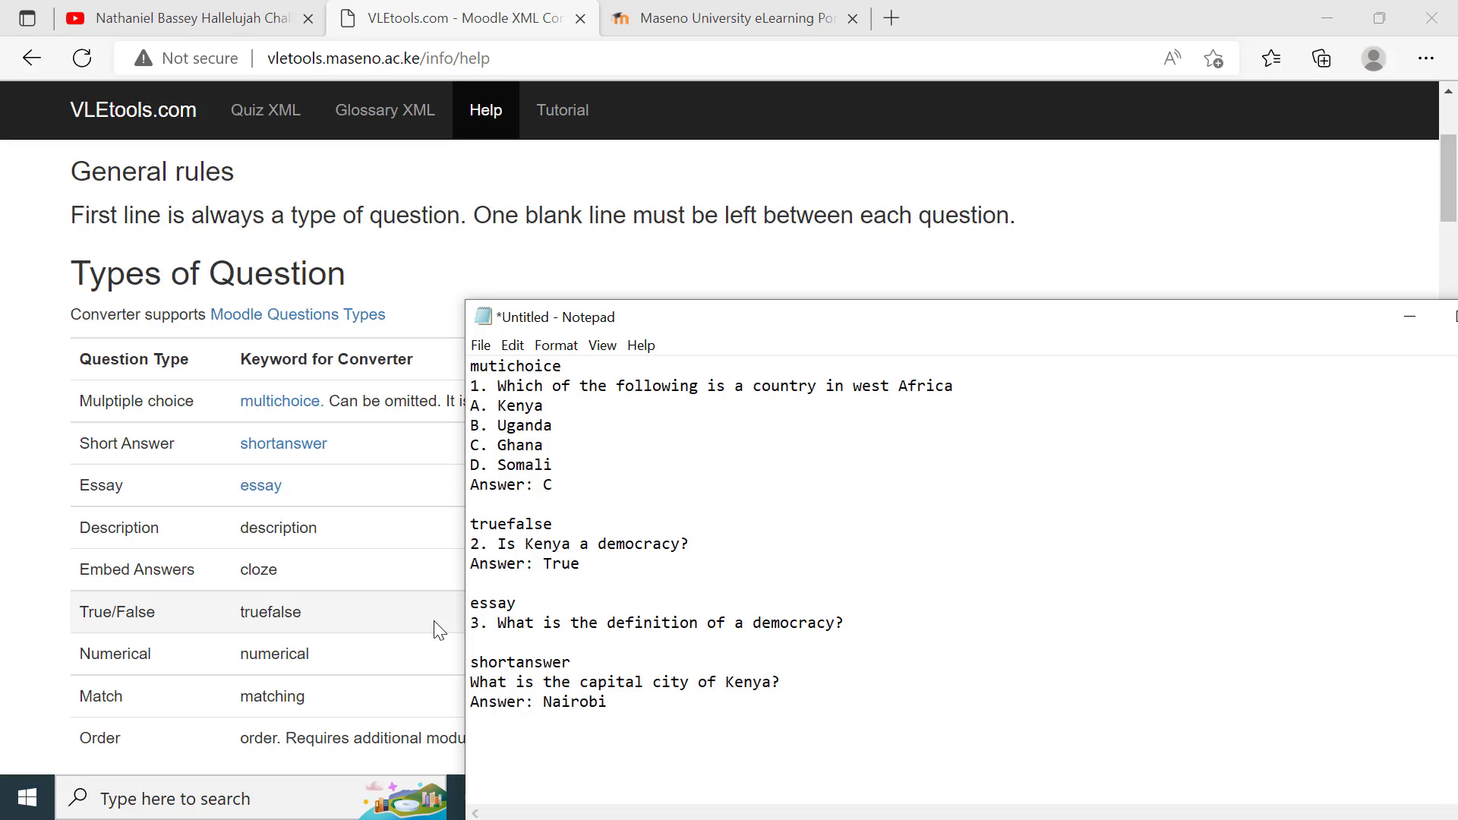
click(473, 683)
text(4.)
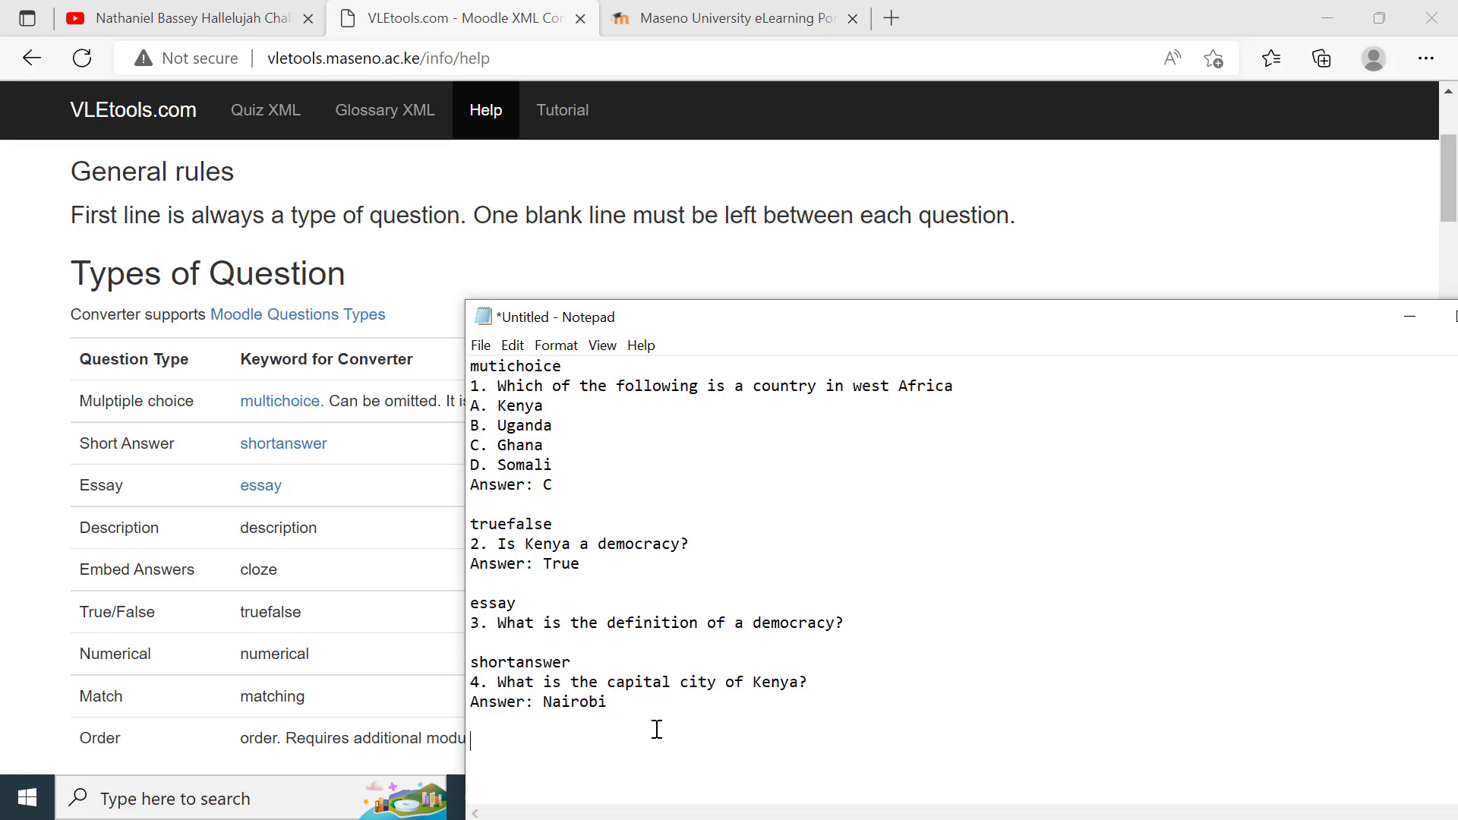
Step: After a blank line, add a "description" entry with the text "5. Type the case study here"
text(description)
key(Return)
text(Type the case)
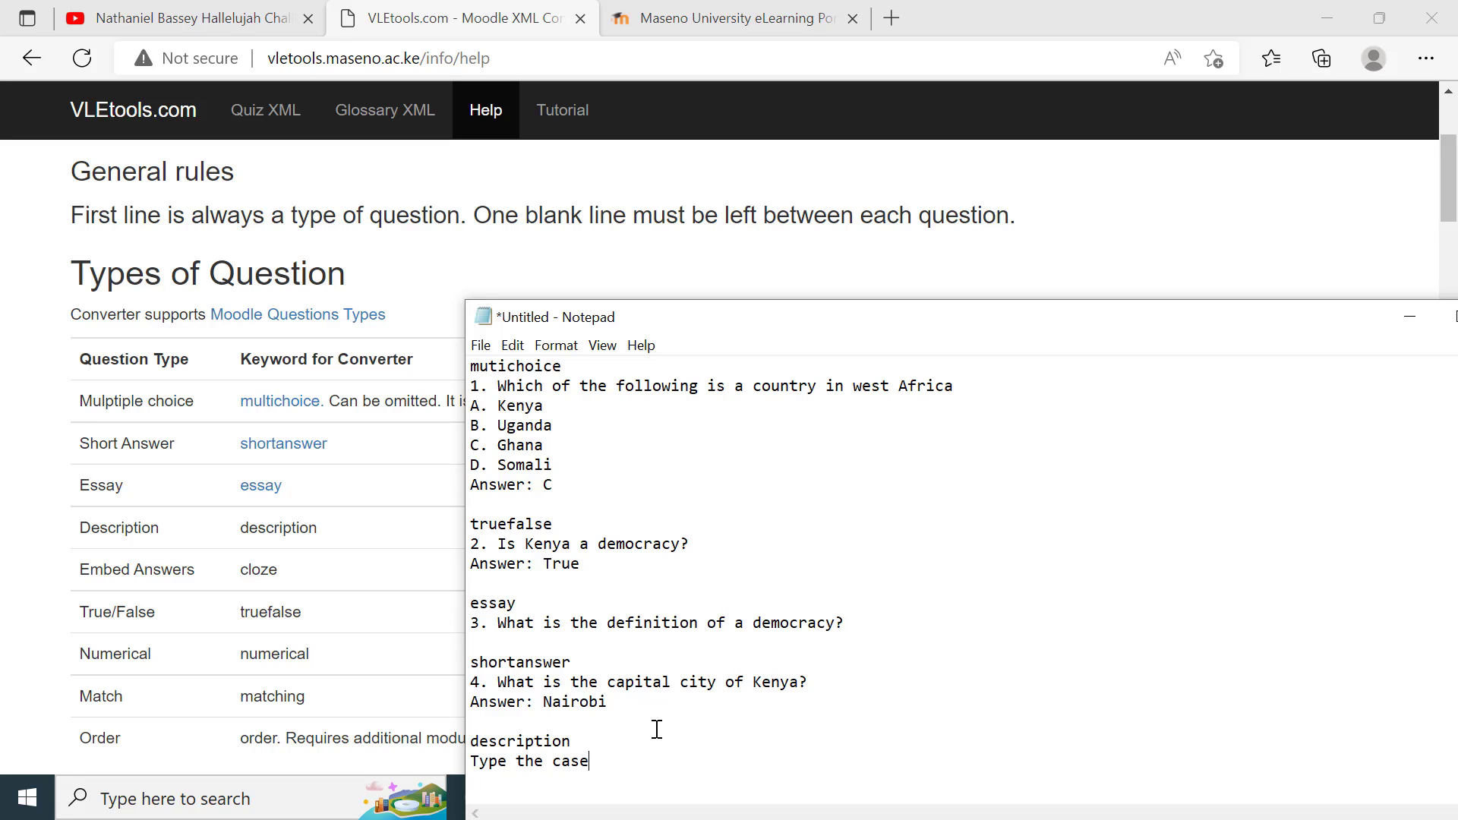
text( study here)
click(470, 760)
text(5)
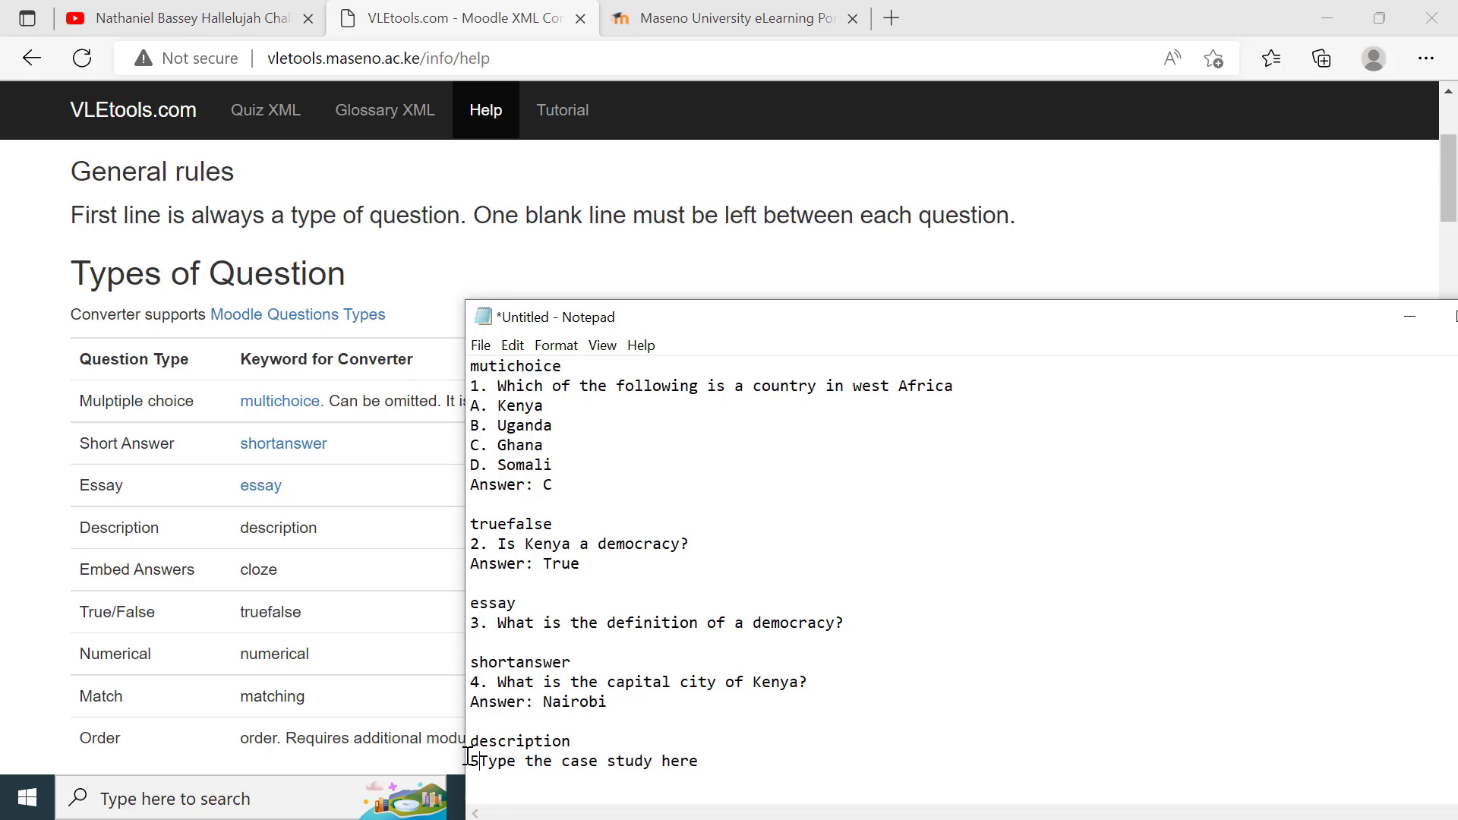
text(.)
click(741, 765)
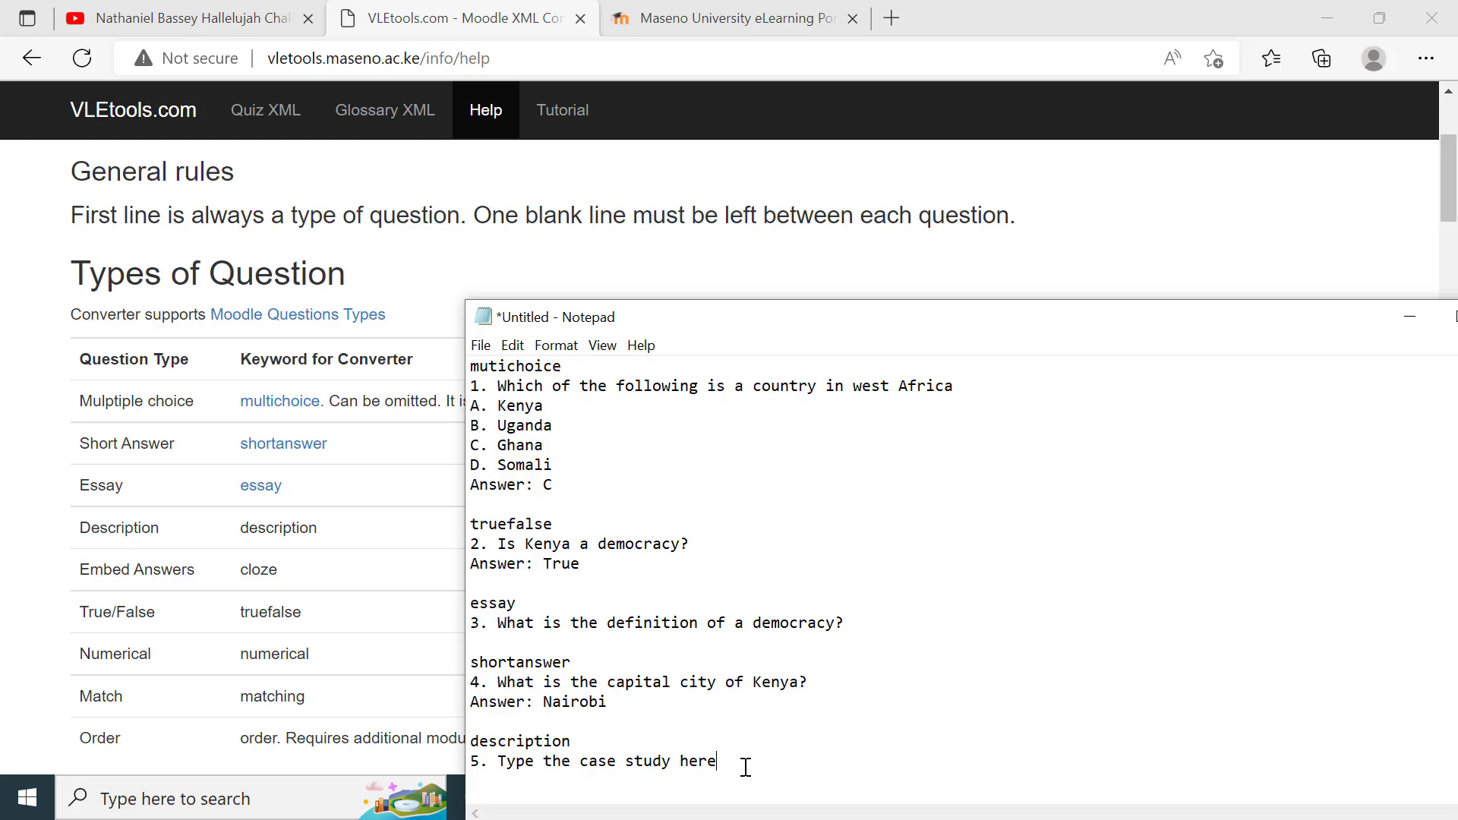
key(Return)
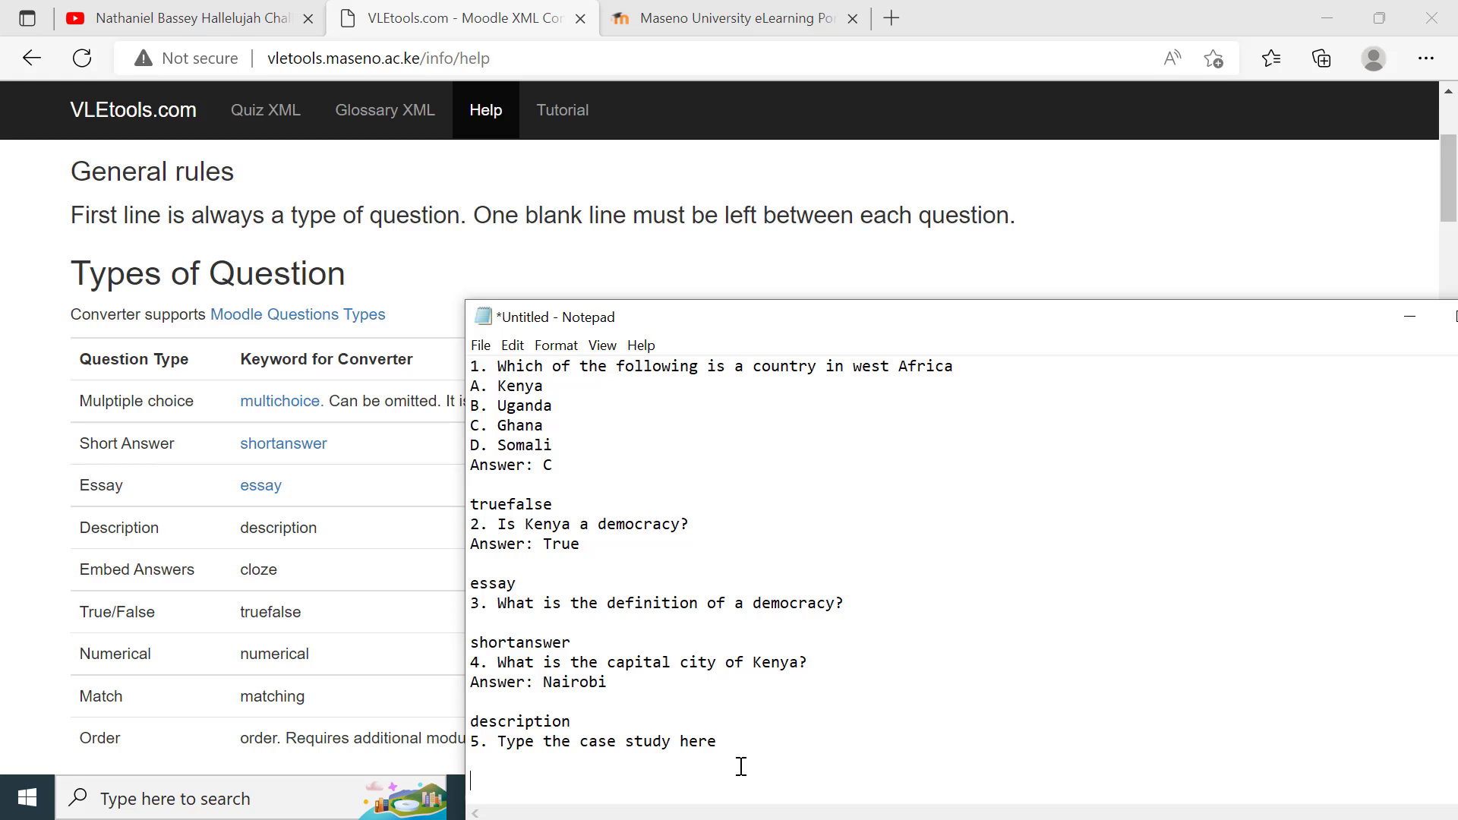
Step: Move the Notepad window fully into view and copy all of the question text
drag(802, 322, 533, 182)
click(288, 502)
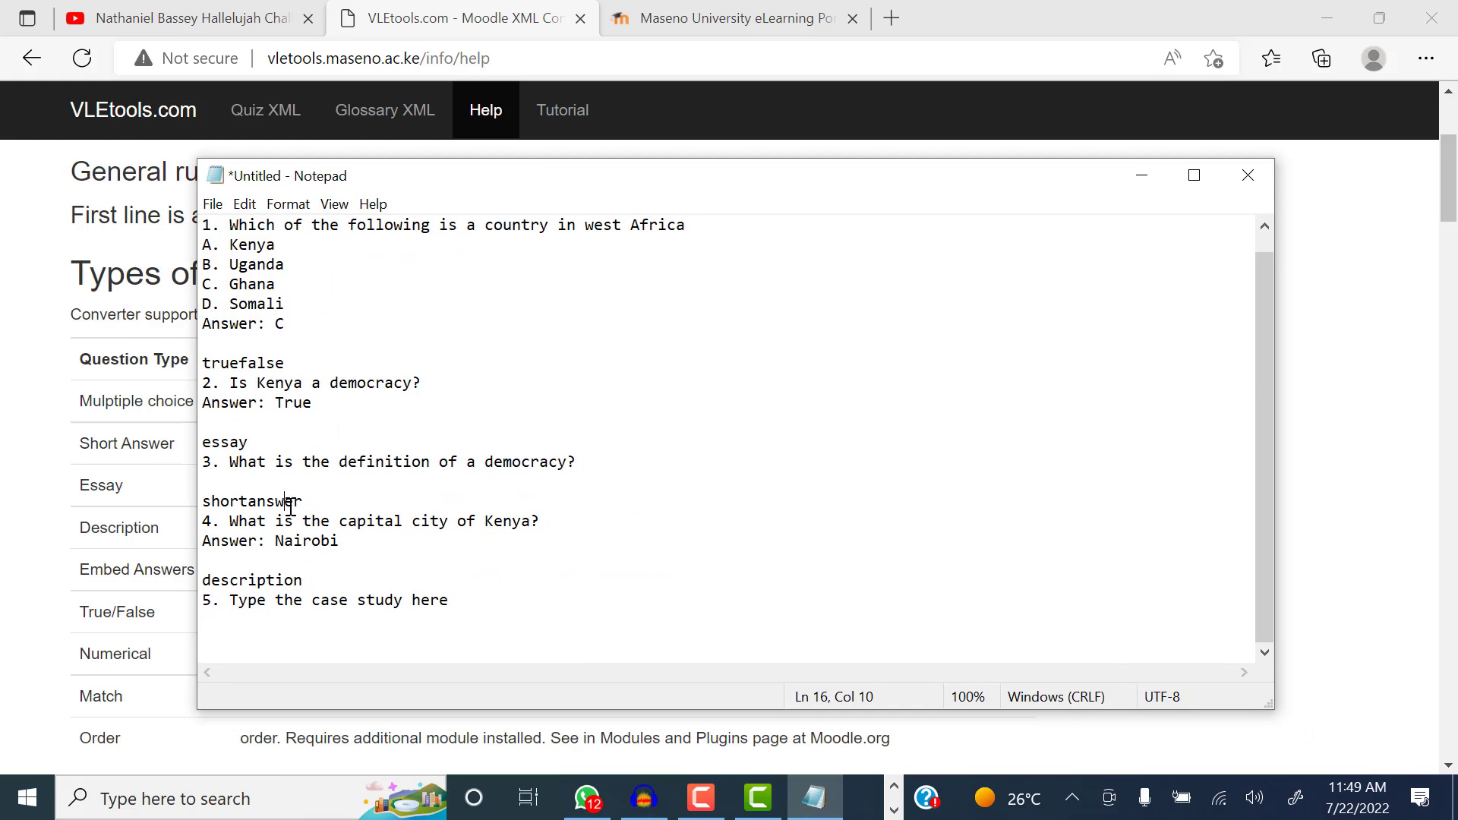
key(ctrl+a)
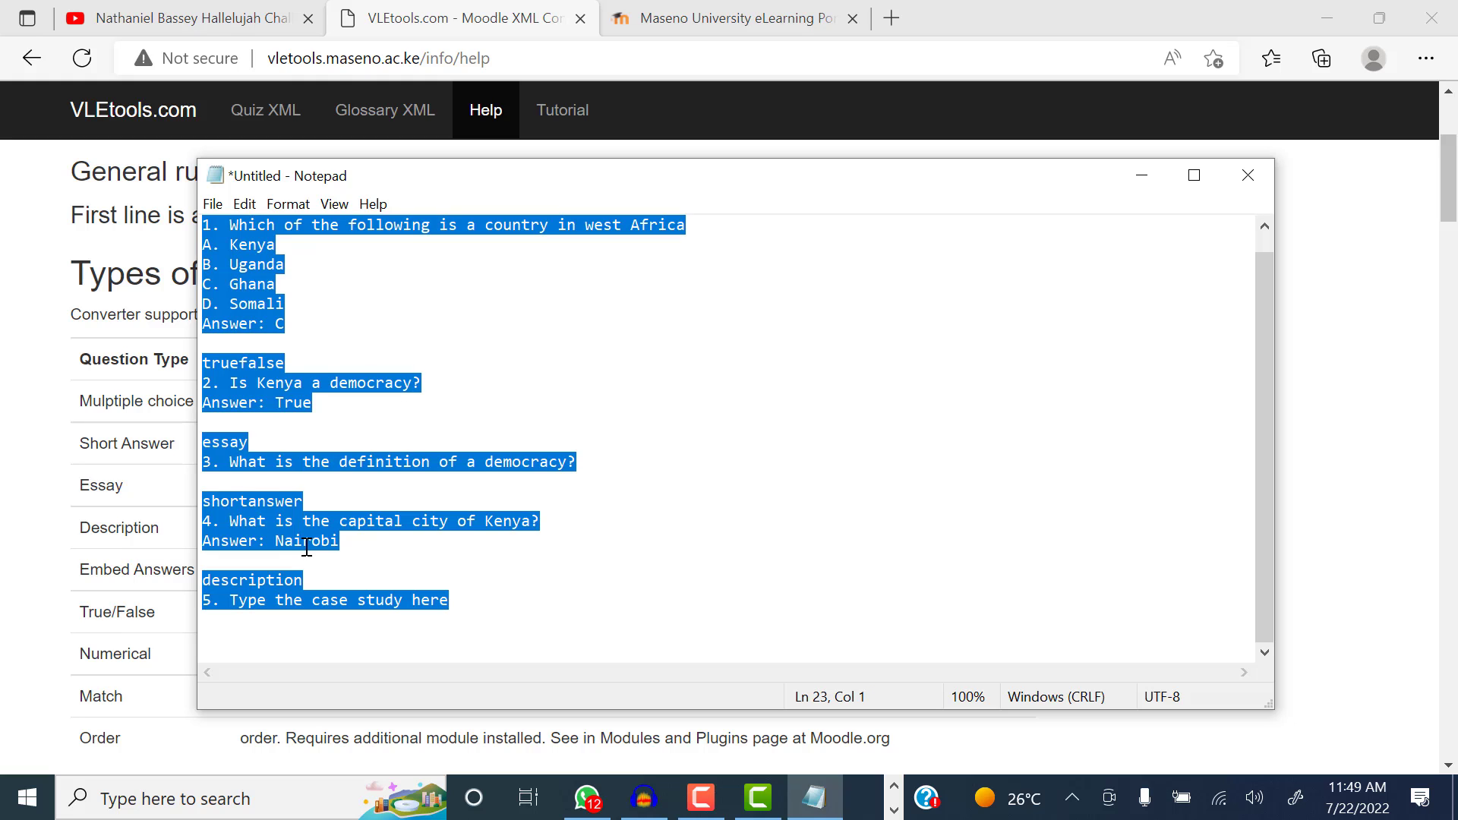
right_click(279, 302)
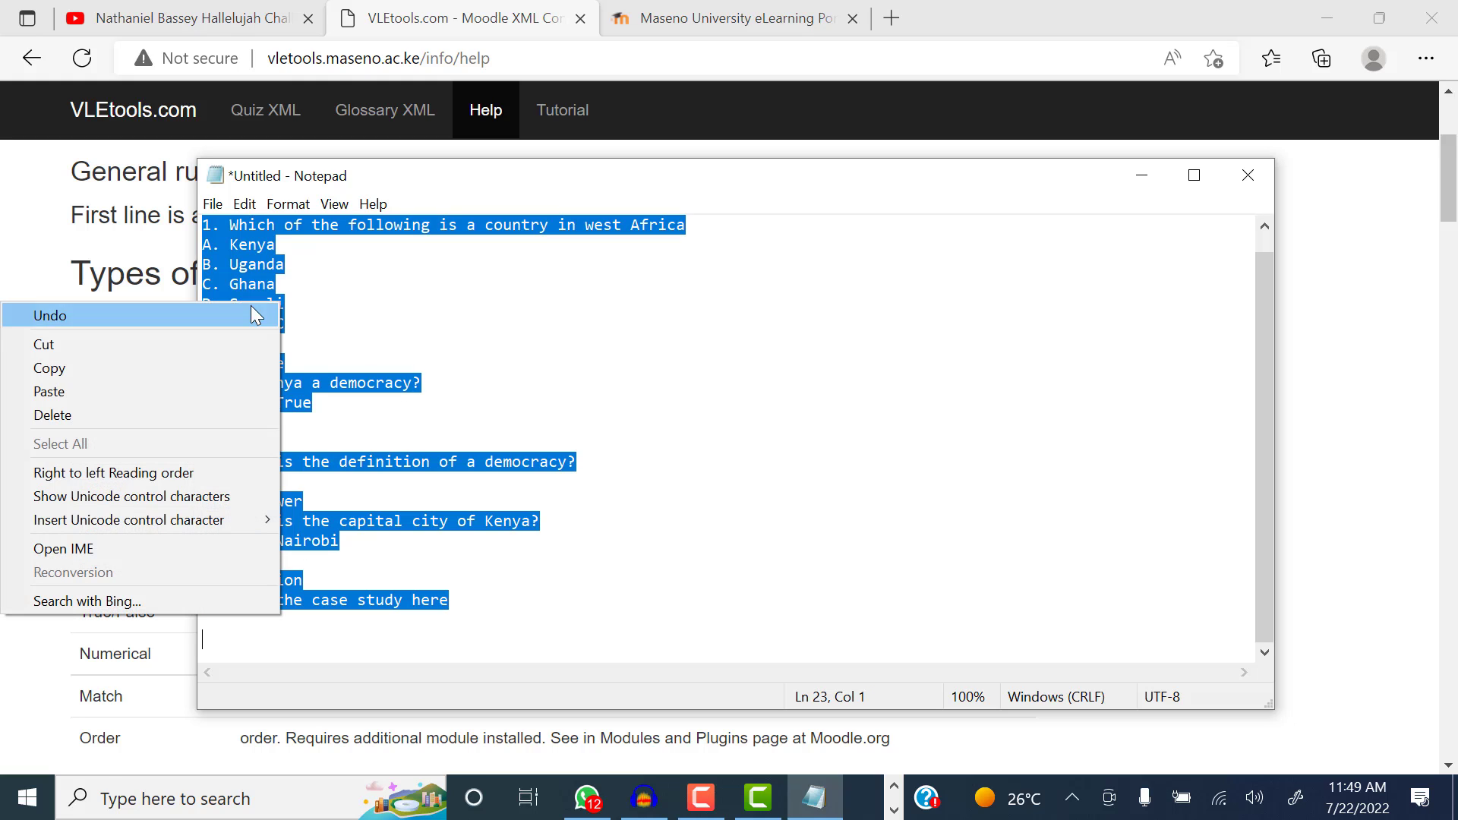
click(161, 368)
Step: Switch to the browser, open the VLEtools Quiz XML converter and set Answer Numbering to ABCD
click(463, 18)
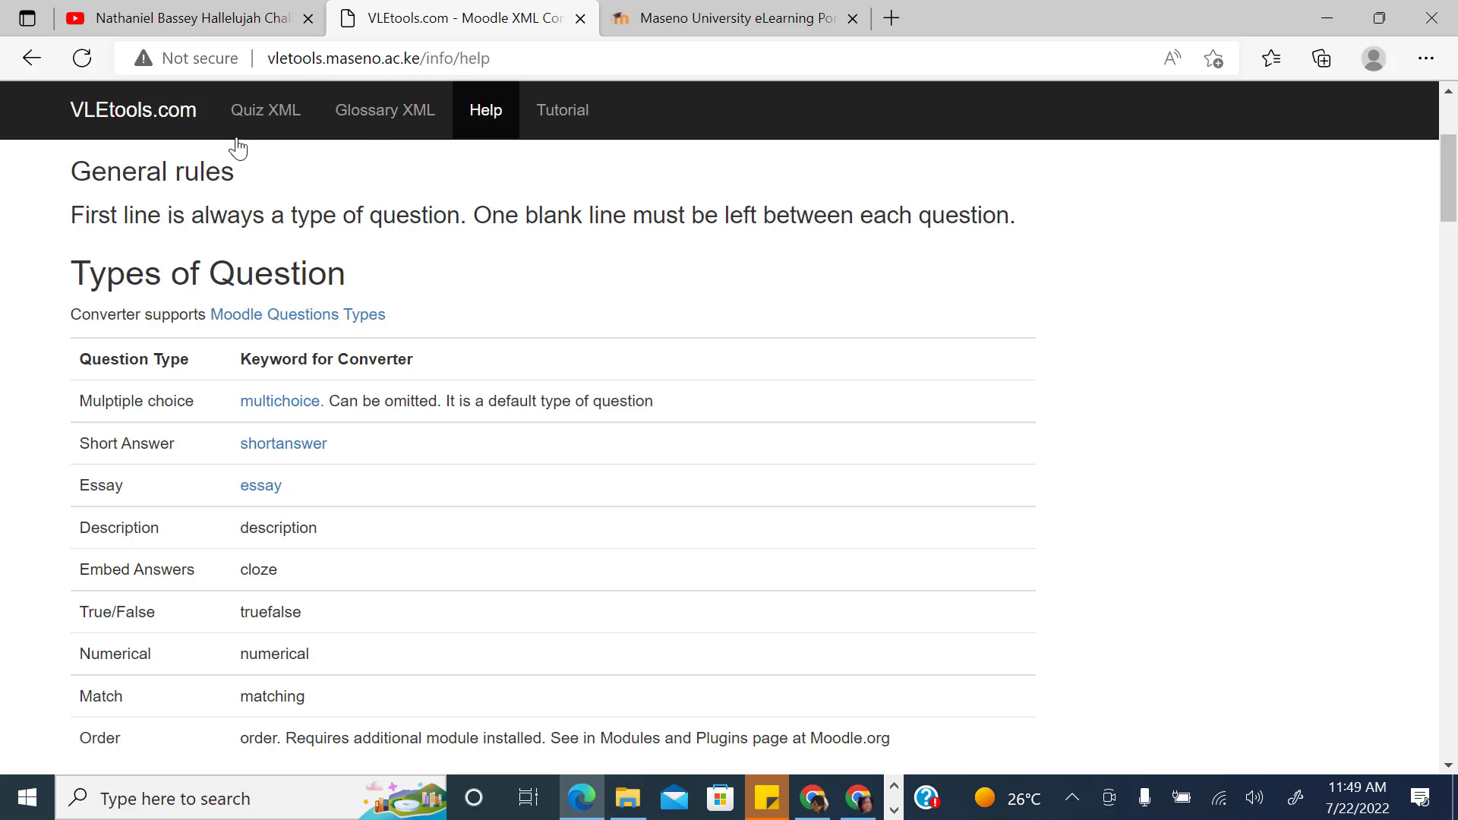
click(256, 122)
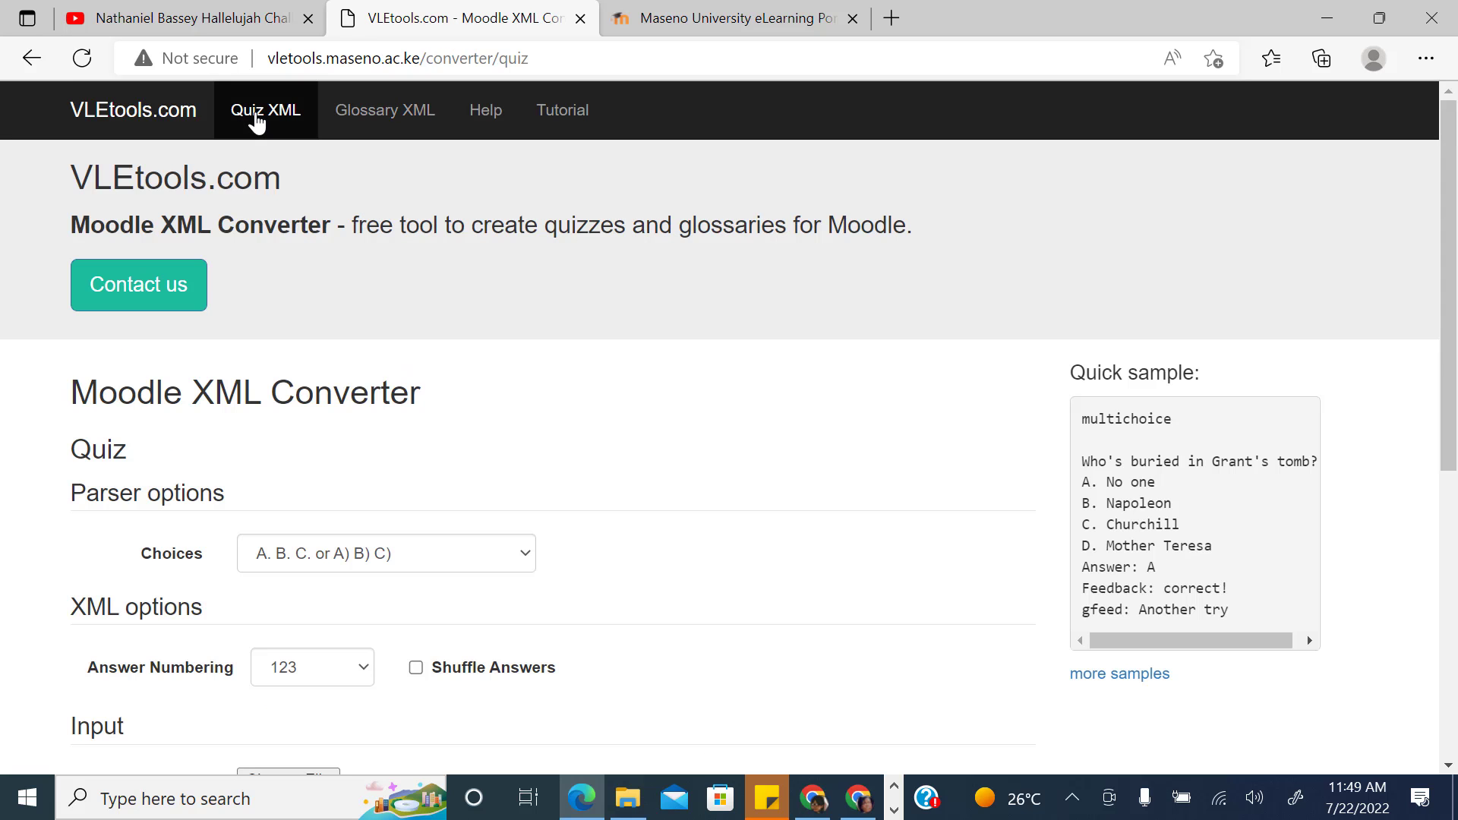
scroll(304, 541, down, 5)
scroll(251, 440, up, 3)
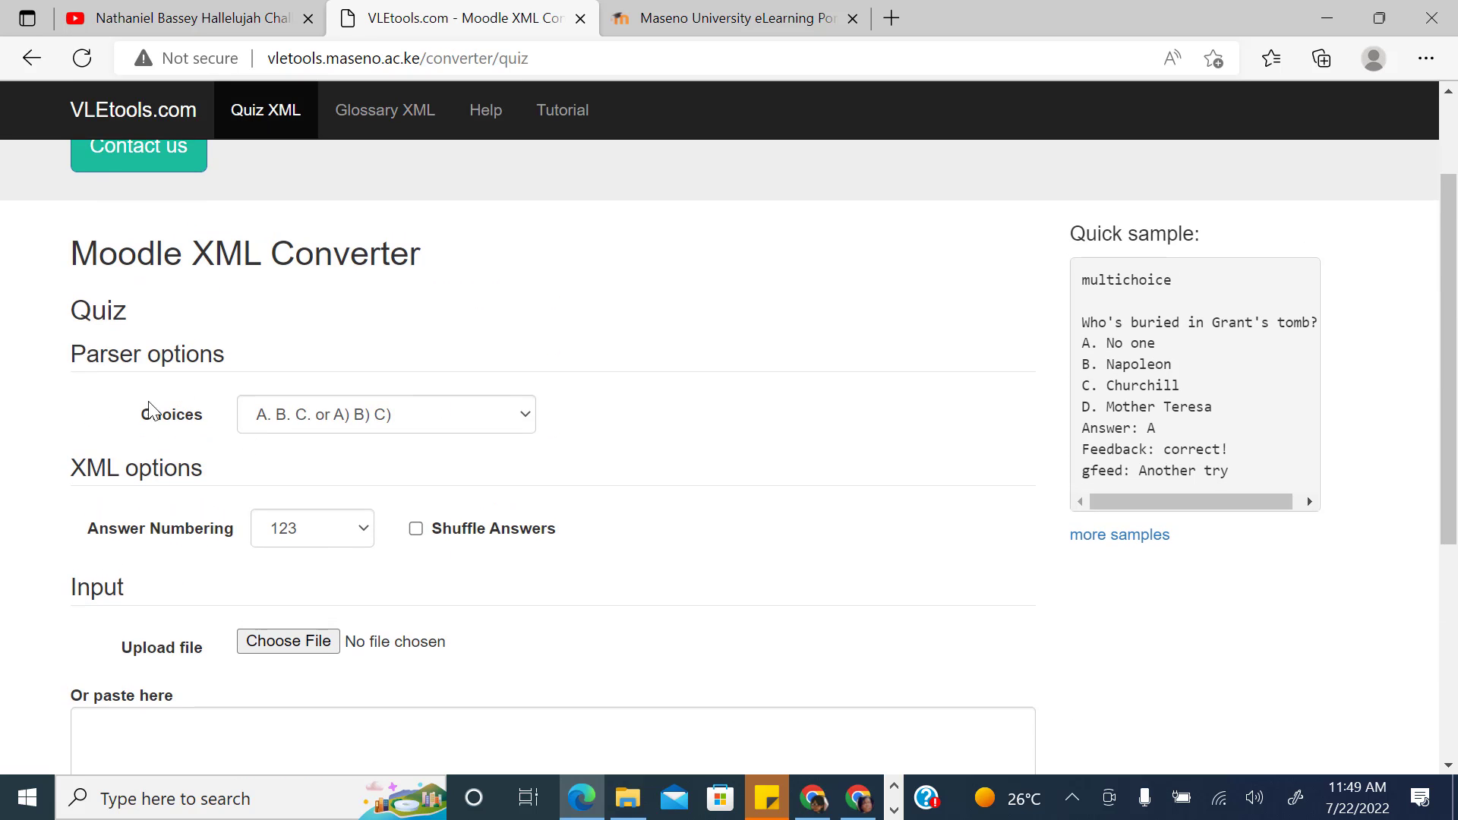
scroll(420, 441, down, 1)
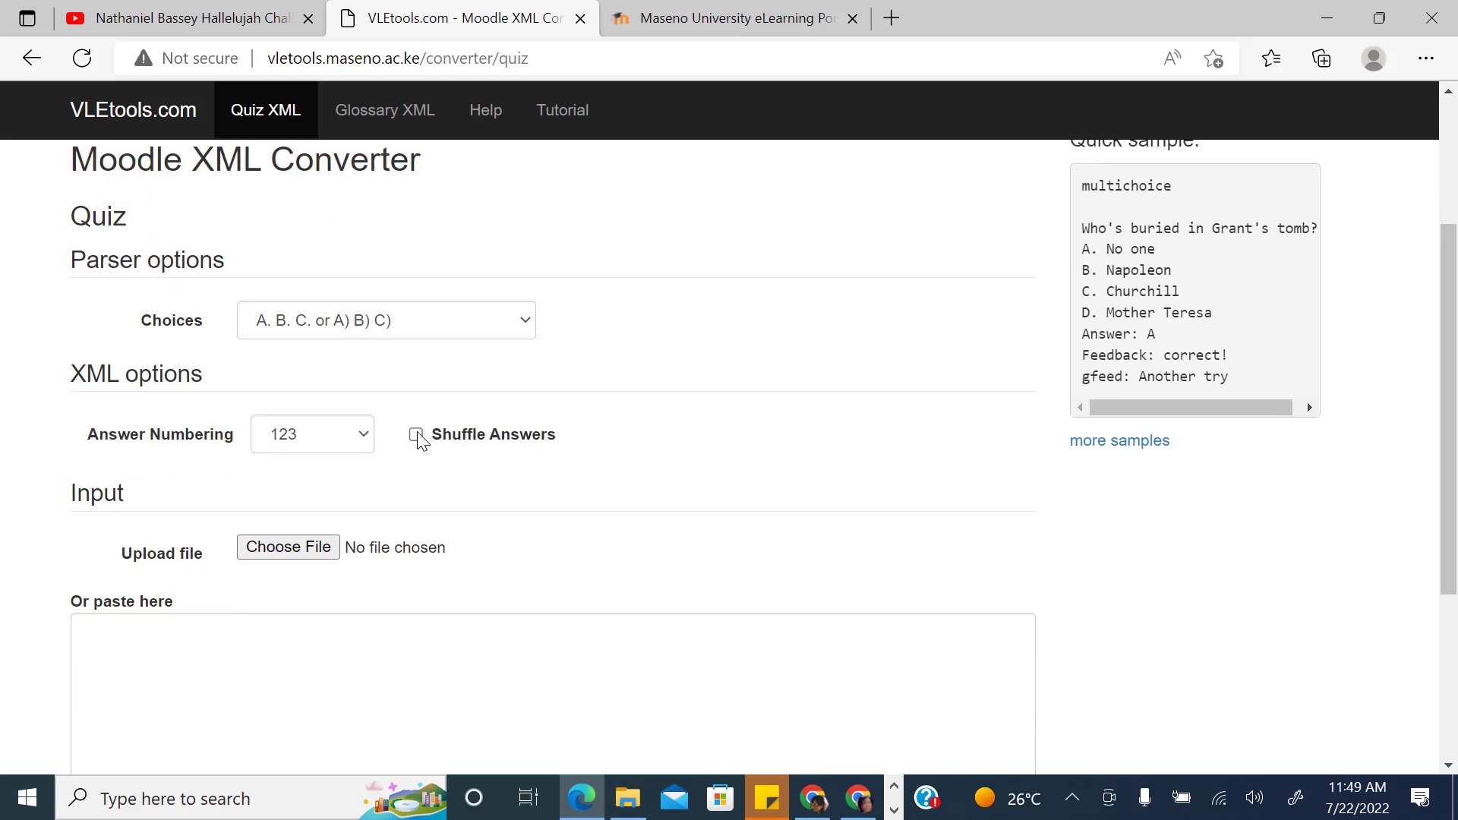
scroll(420, 441, down, 1)
click(294, 390)
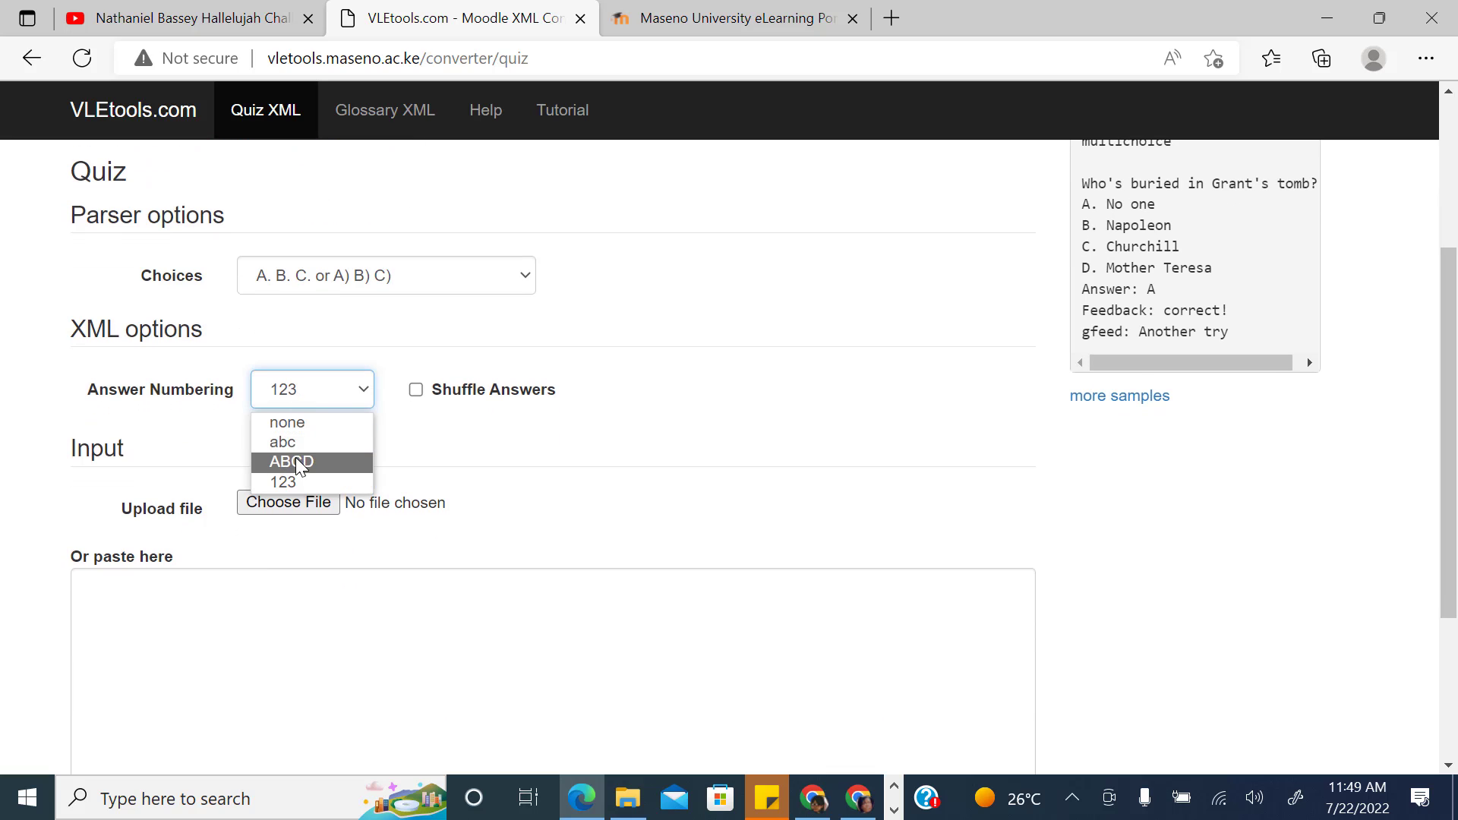
click(297, 463)
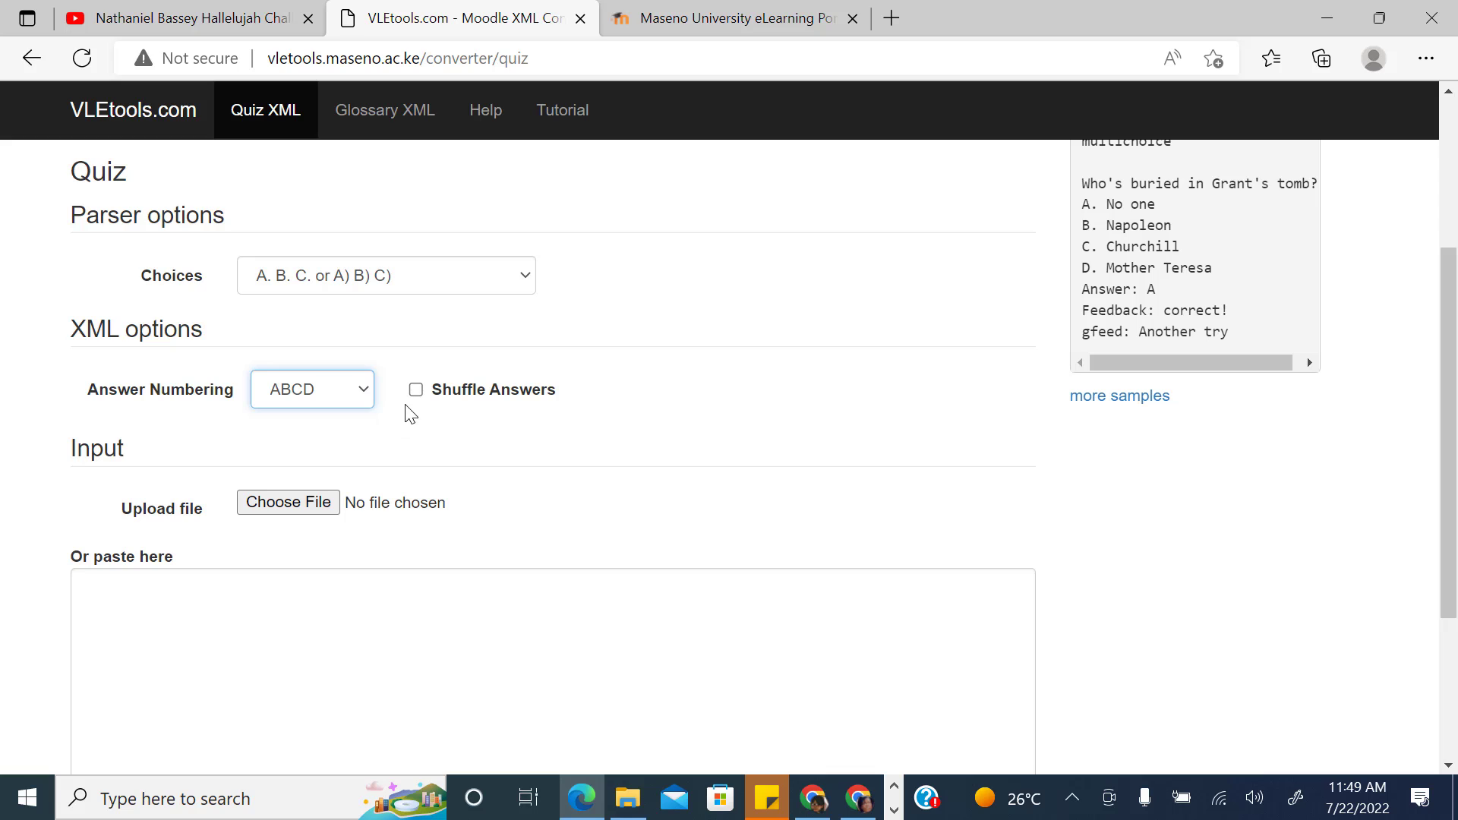
Step: Paste the copied questions into the converter's input field, generate the XML preview and review the parsing feedback
click(152, 597)
key(ctrl+v)
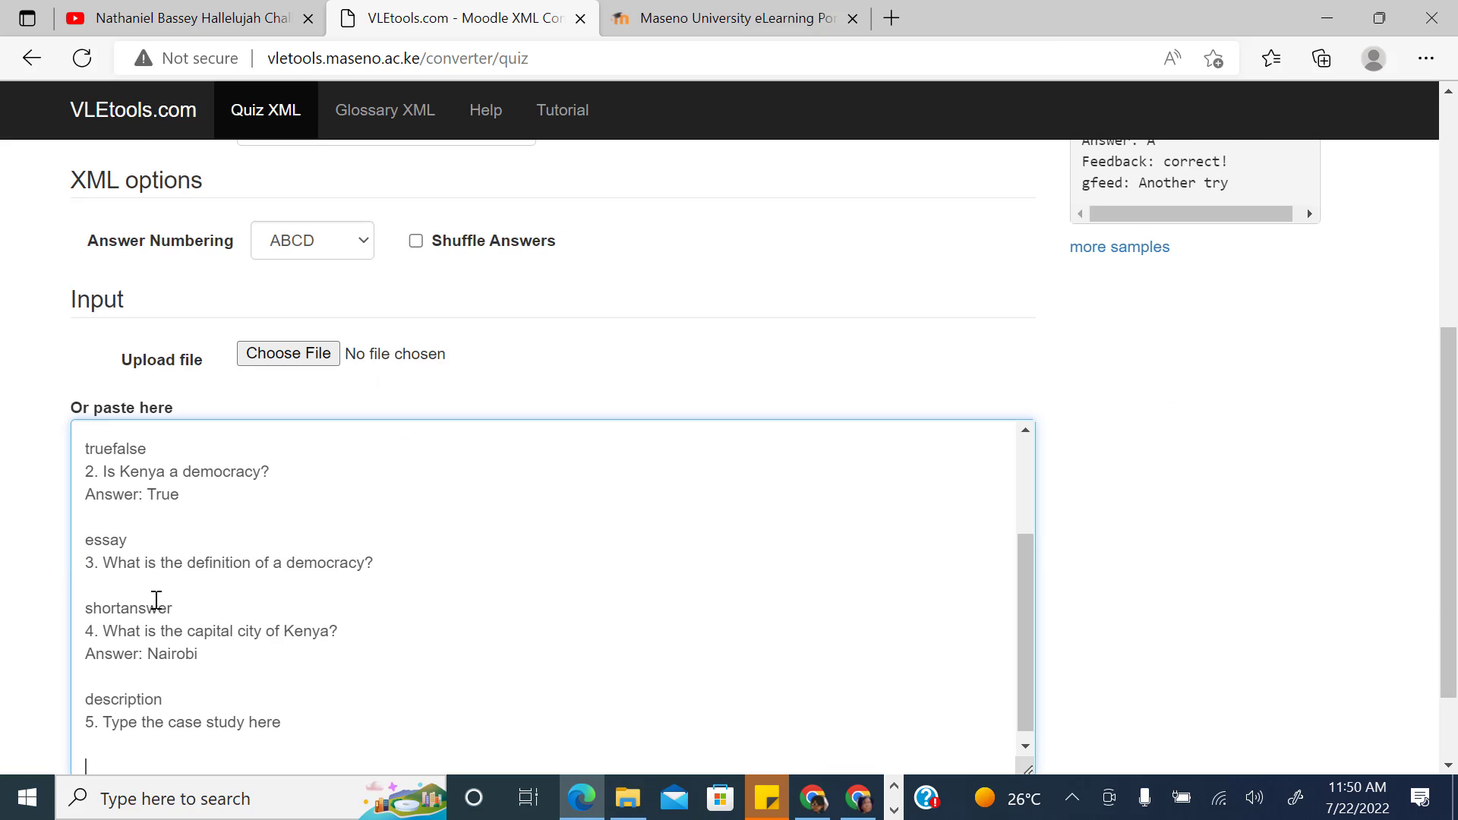
scroll(250, 570, down, 1)
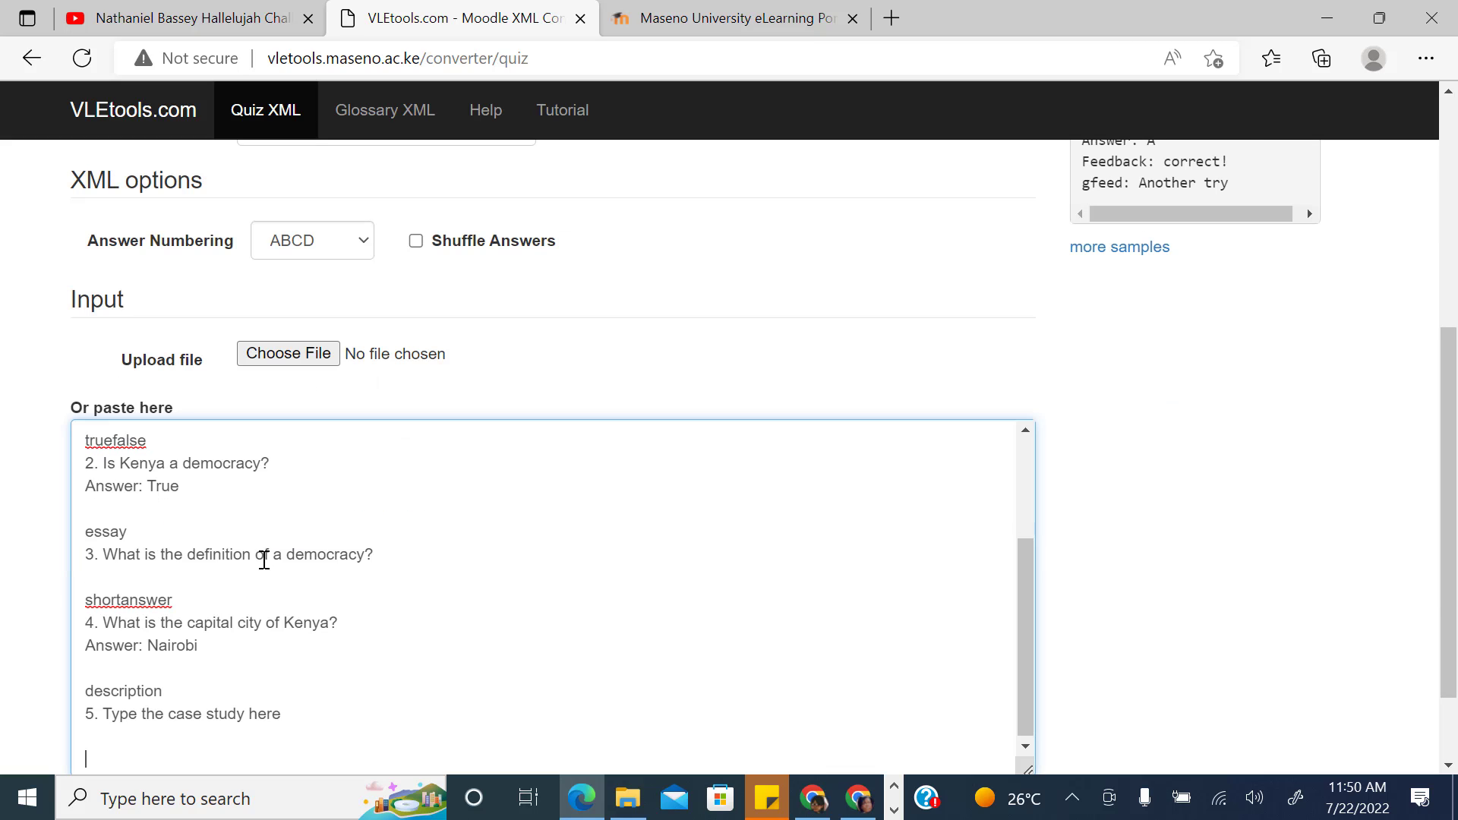
scroll(651, 602, down, 2)
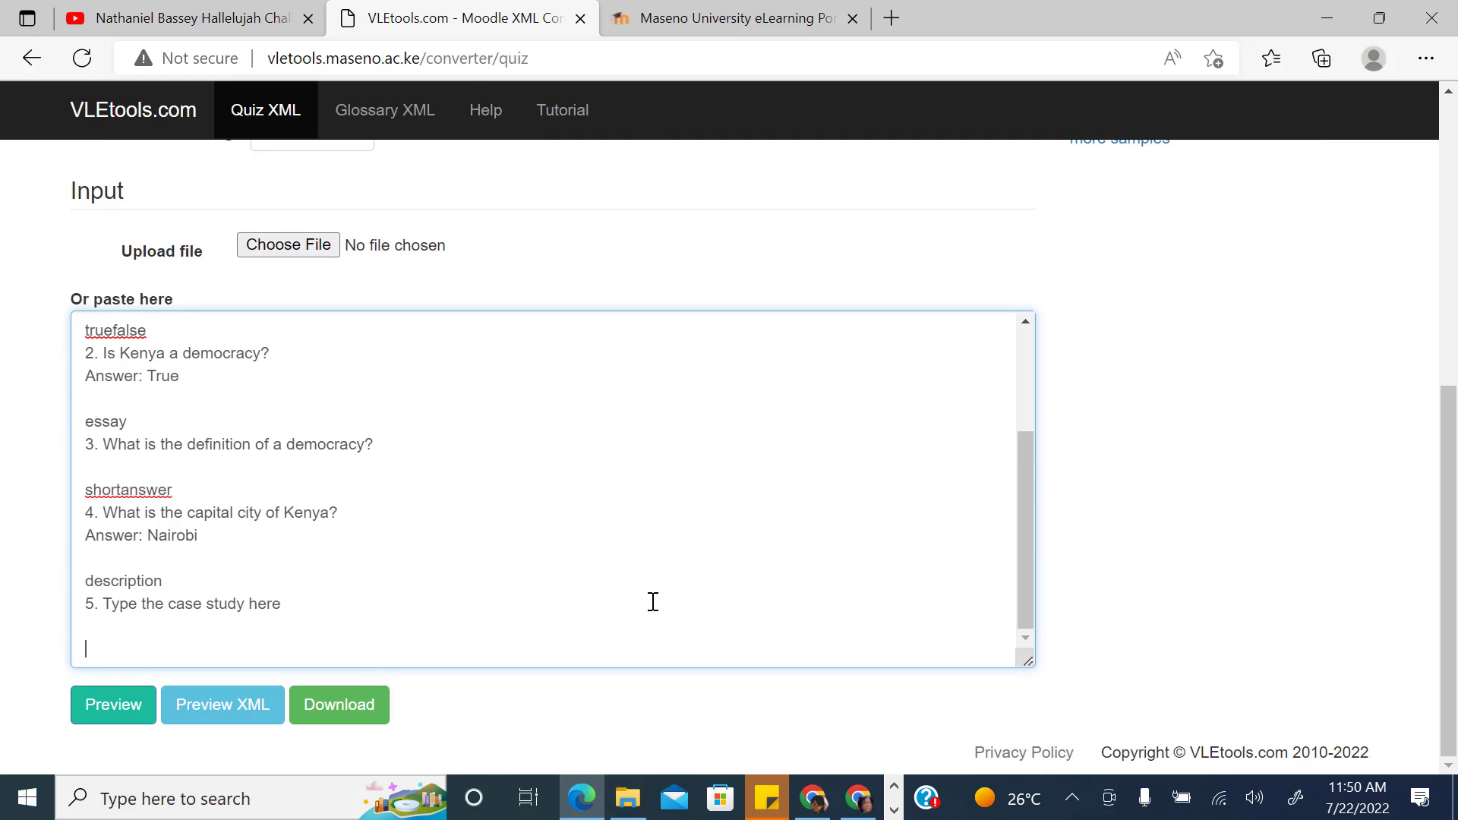
click(216, 713)
scroll(527, 576, down, 7)
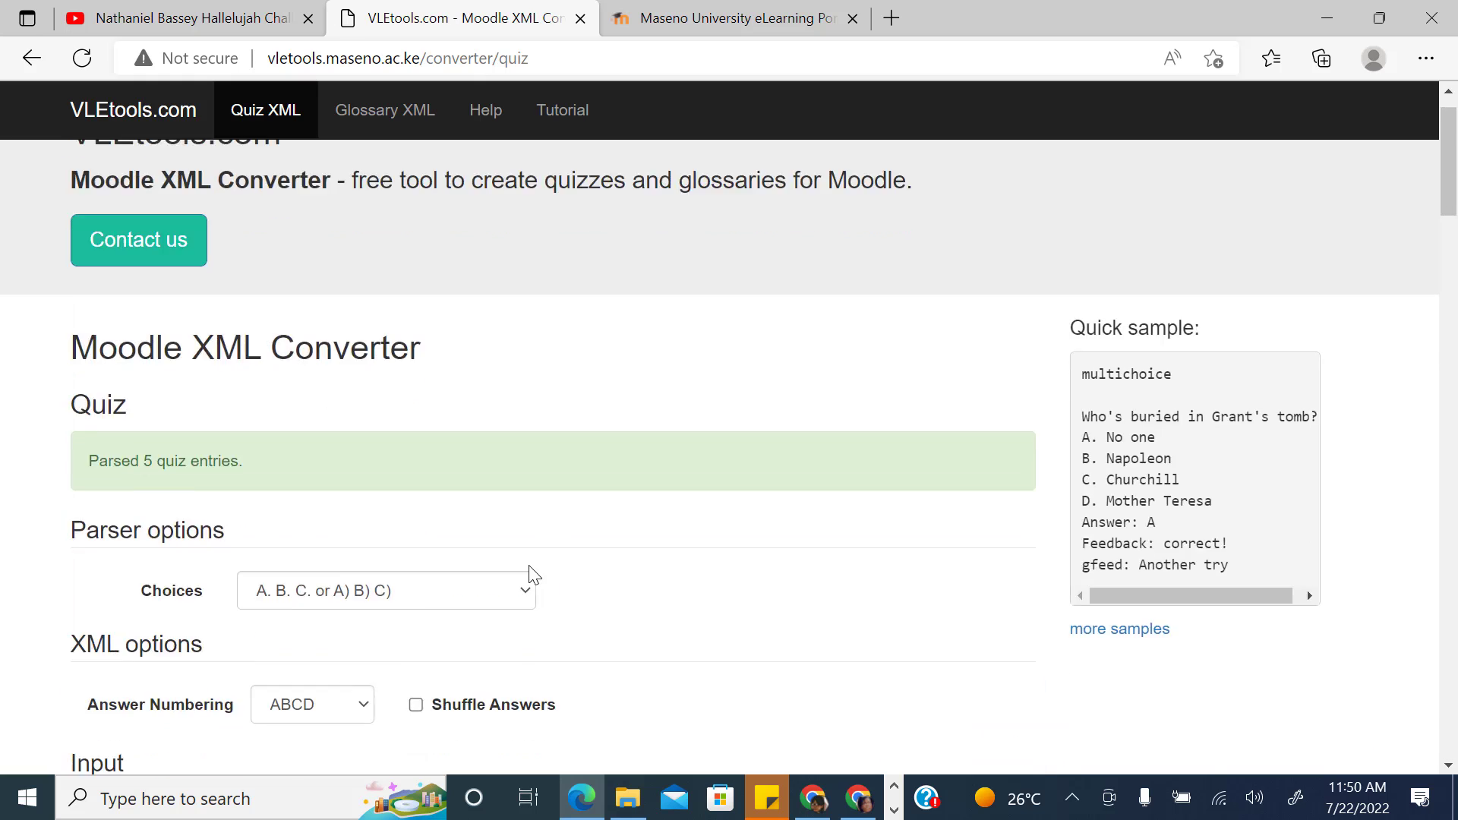
scroll(498, 543, down, 3)
scroll(540, 524, down, 3)
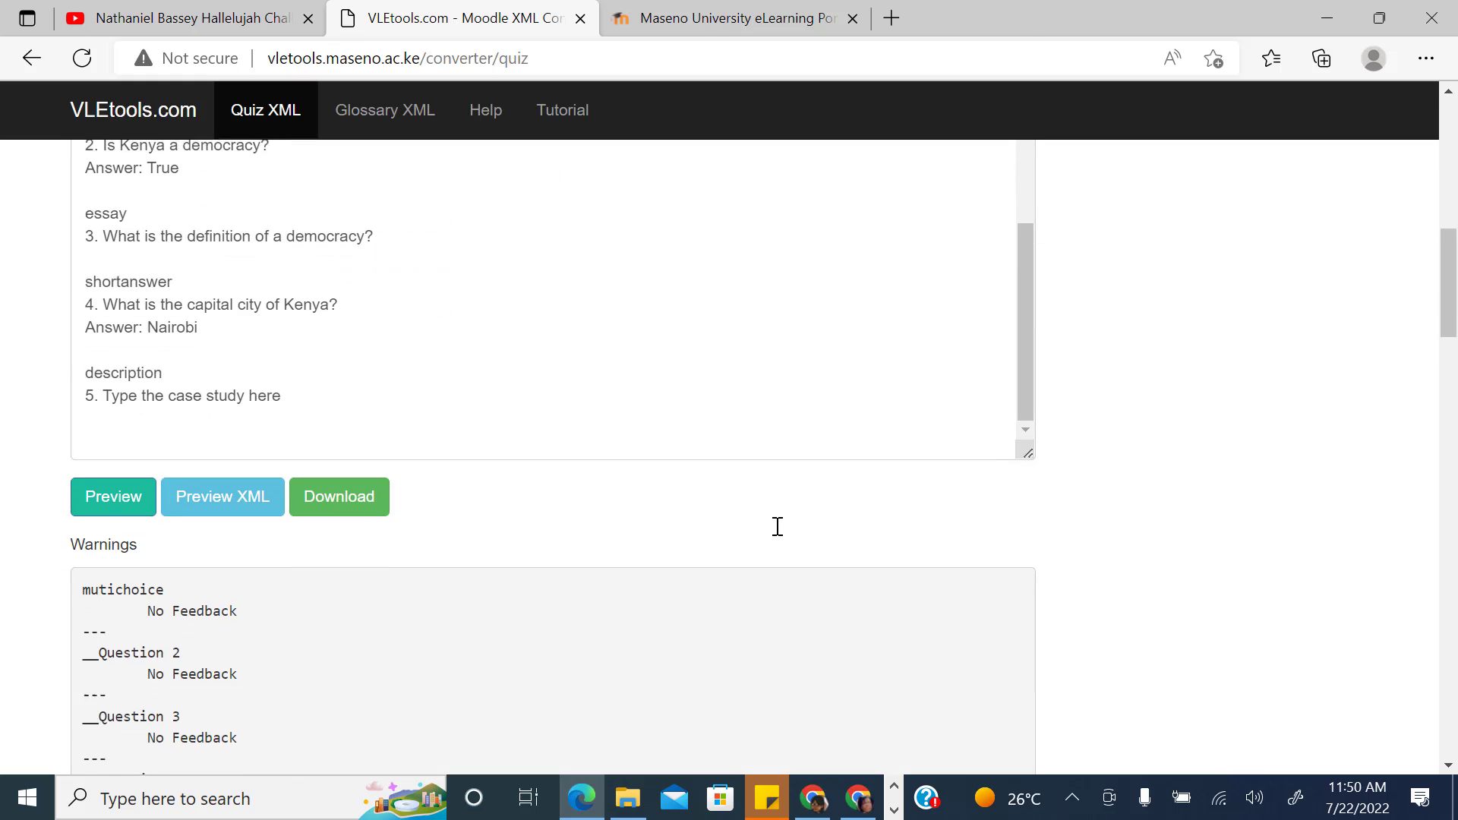
scroll(198, 549, up, 2)
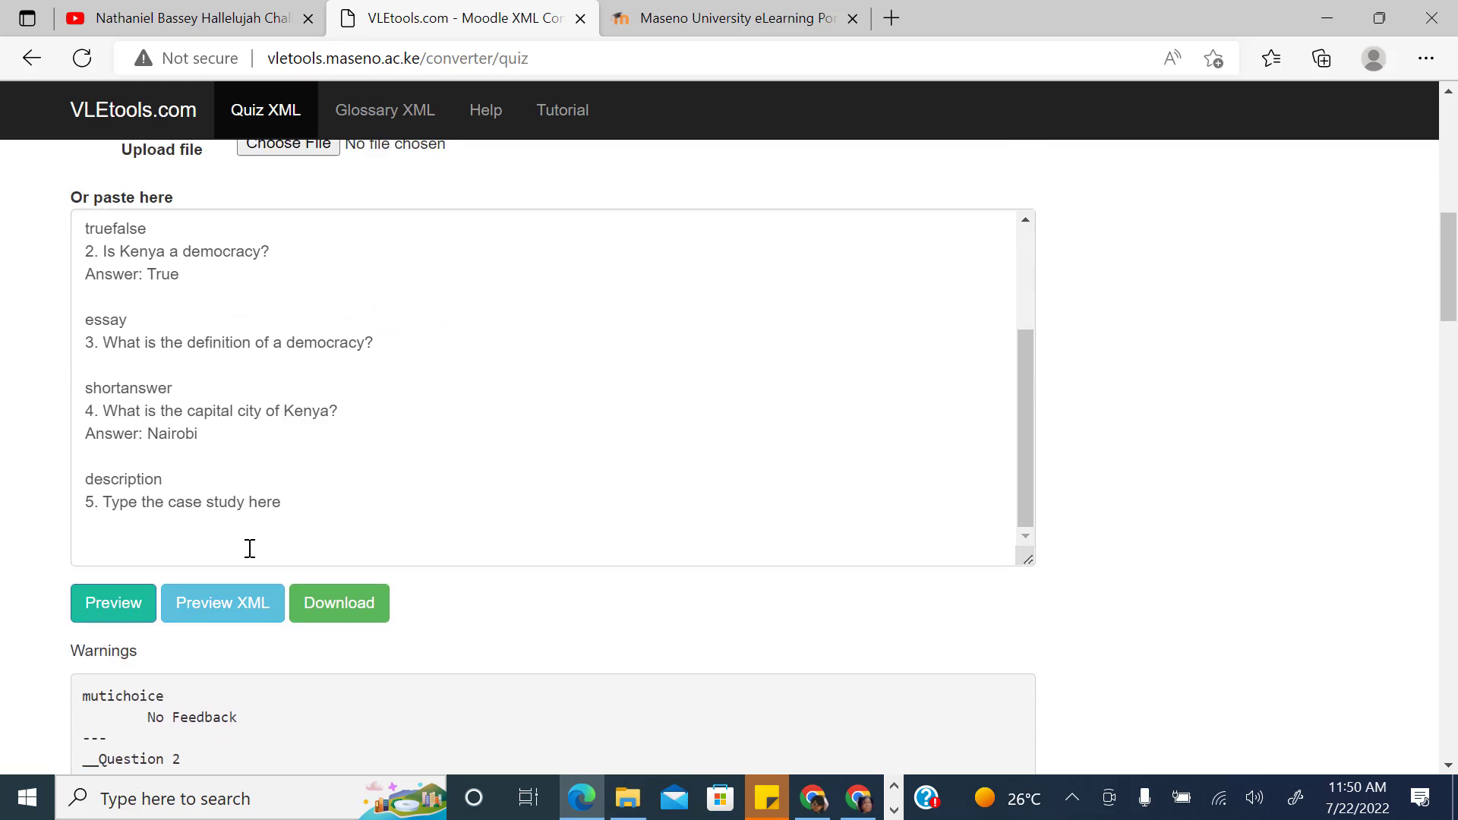
Step: Delete the answer letter from question 1 and regenerate the XML preview to check for parsing errors
scroll(117, 372, up, 3)
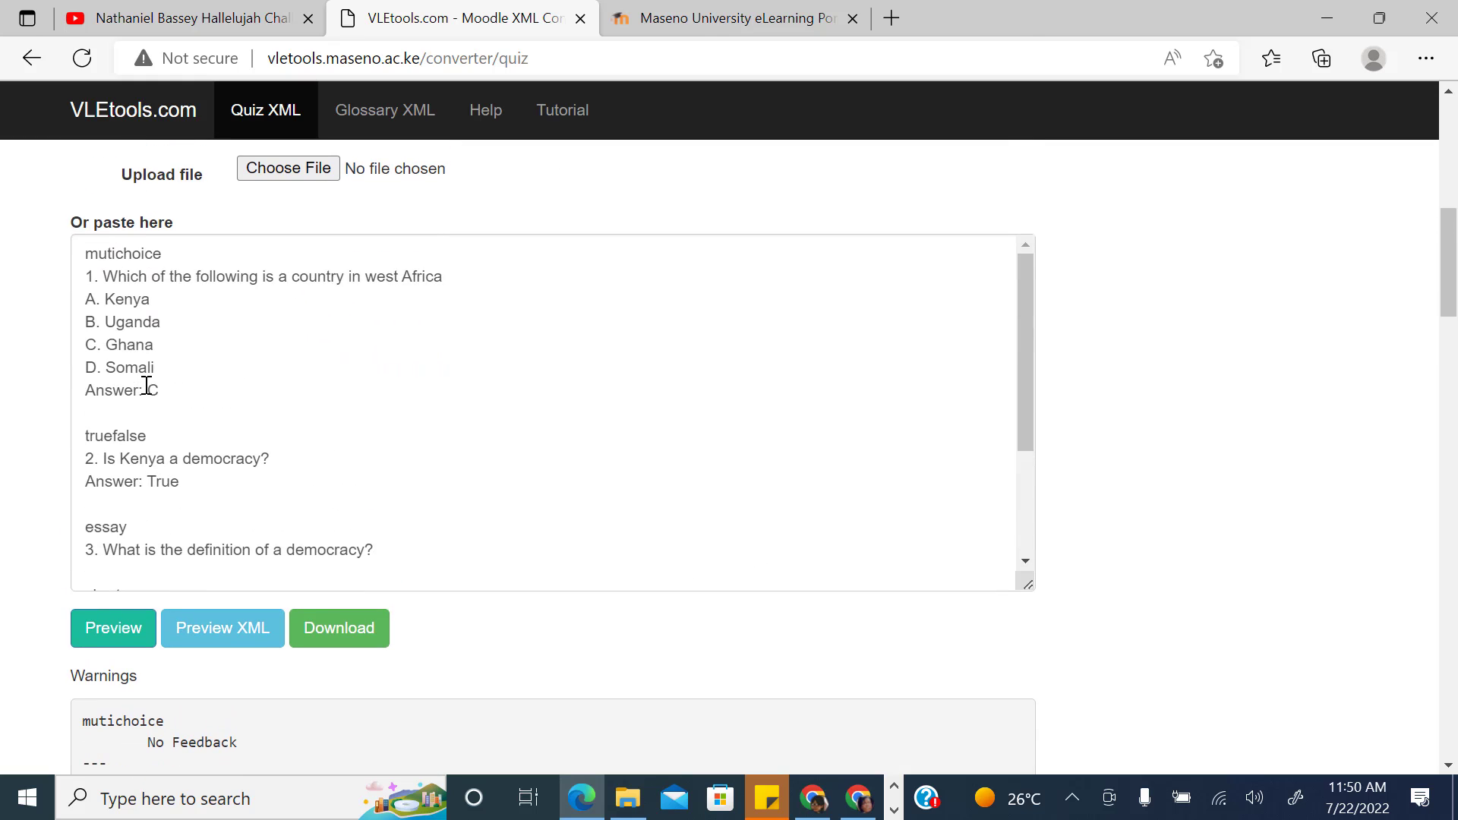
drag(147, 391, 193, 393)
key(BackSpace)
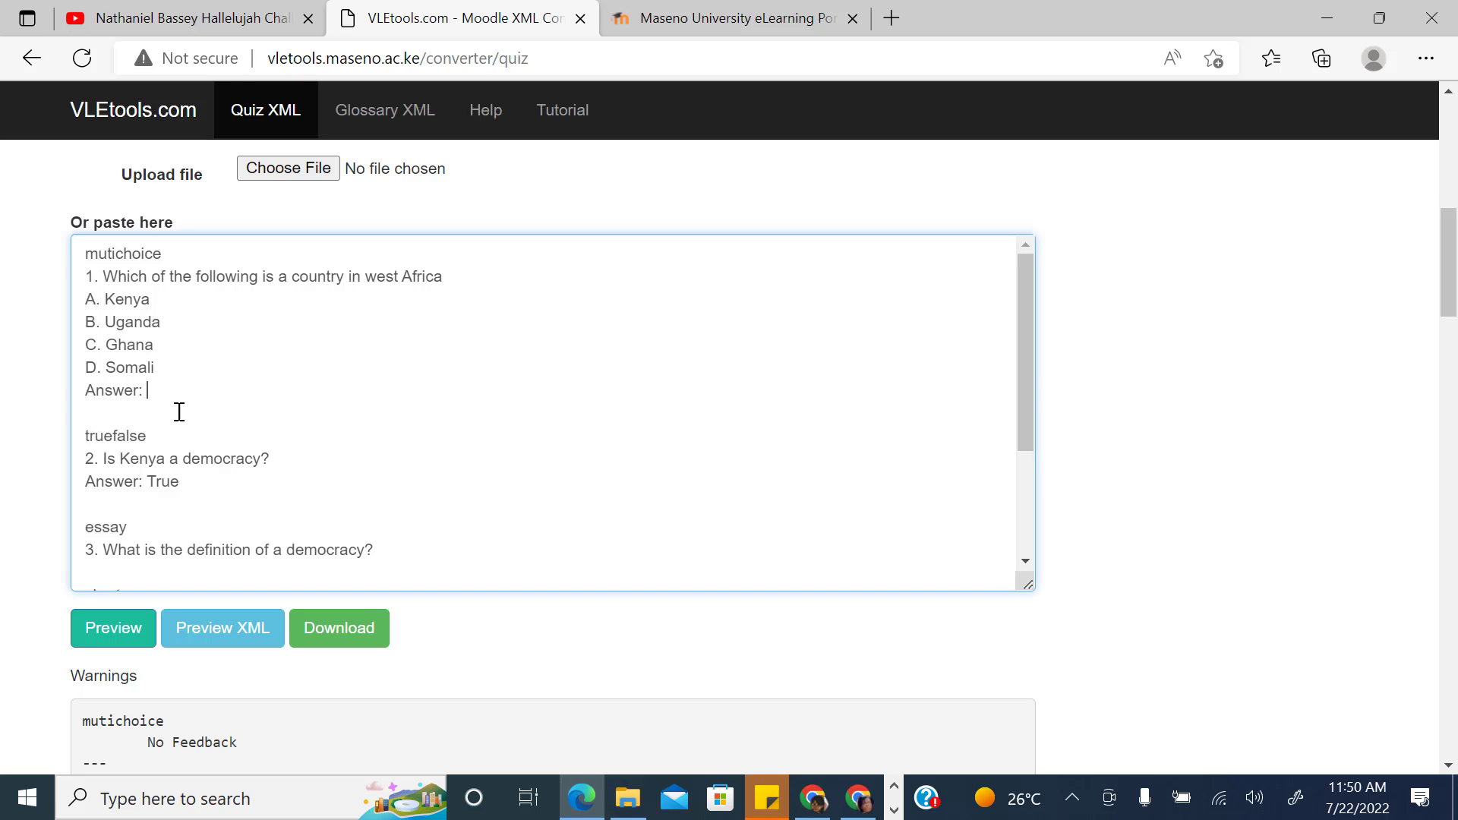
click(254, 635)
scroll(390, 608, down, 7)
scroll(455, 551, down, 5)
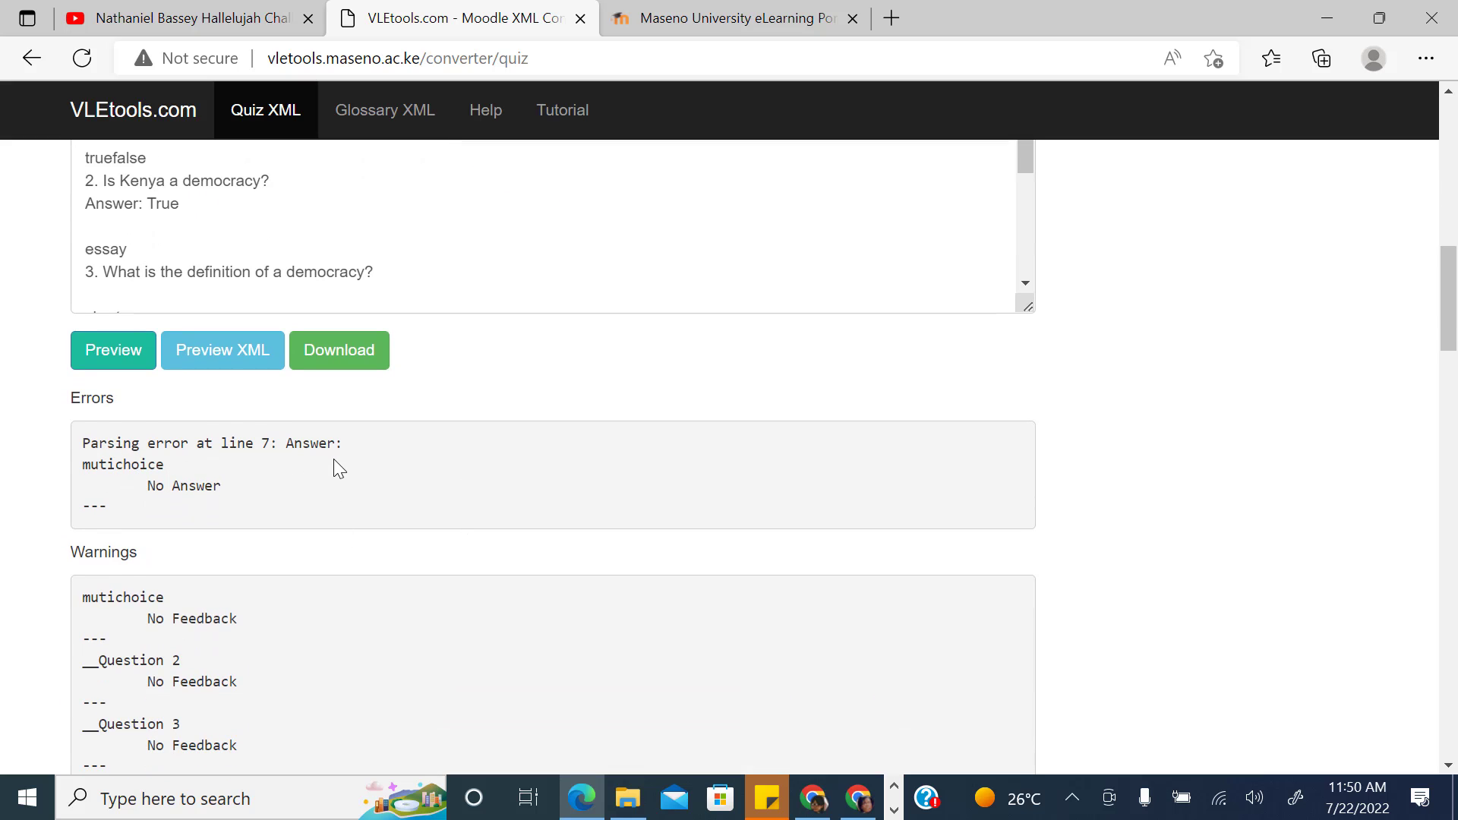
scroll(262, 467, up, 5)
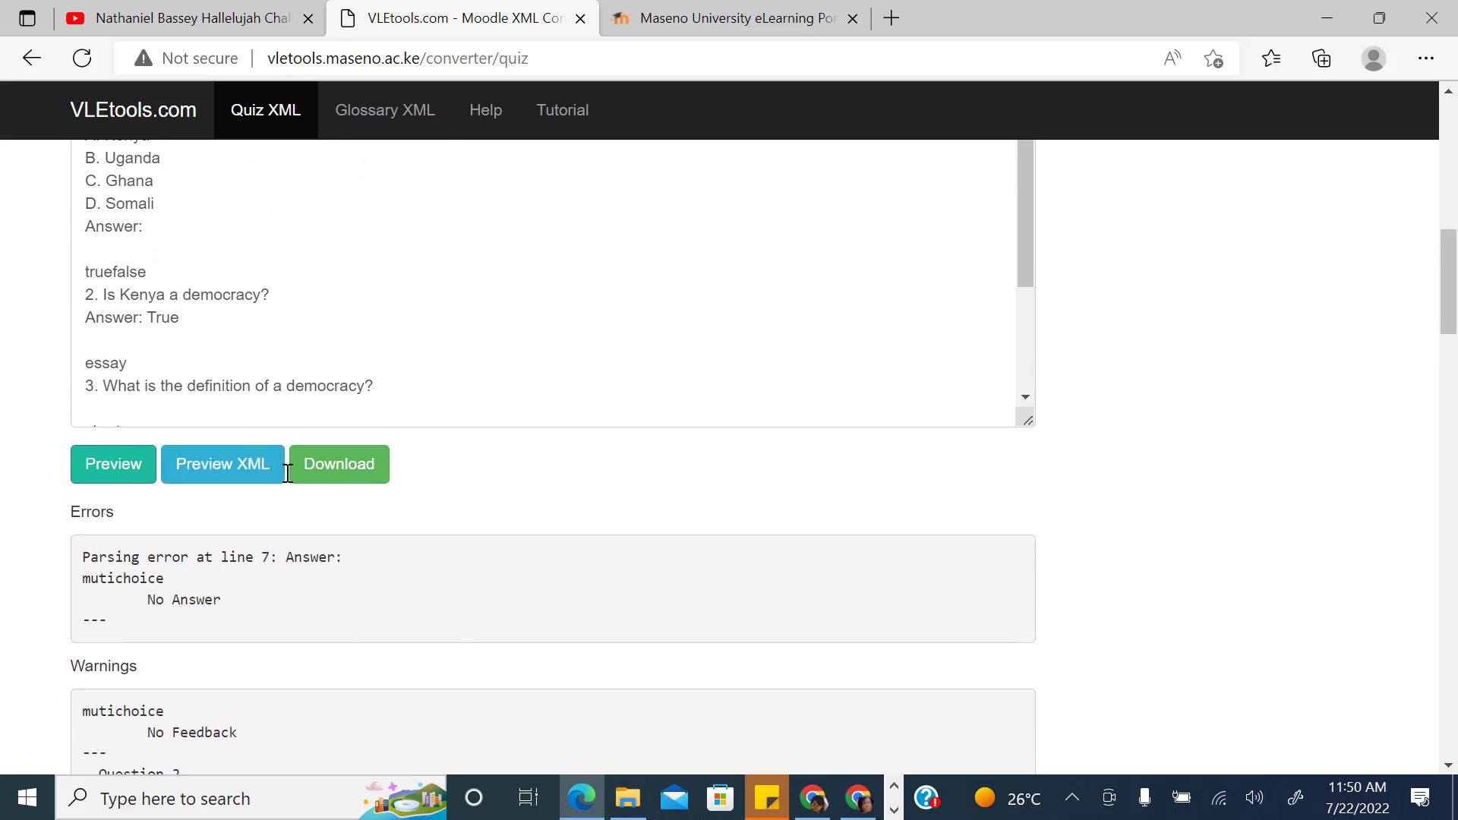
Step: Restore "C" as the answer to question 1, regenerate the XML preview and check its errors and warnings
click(195, 527)
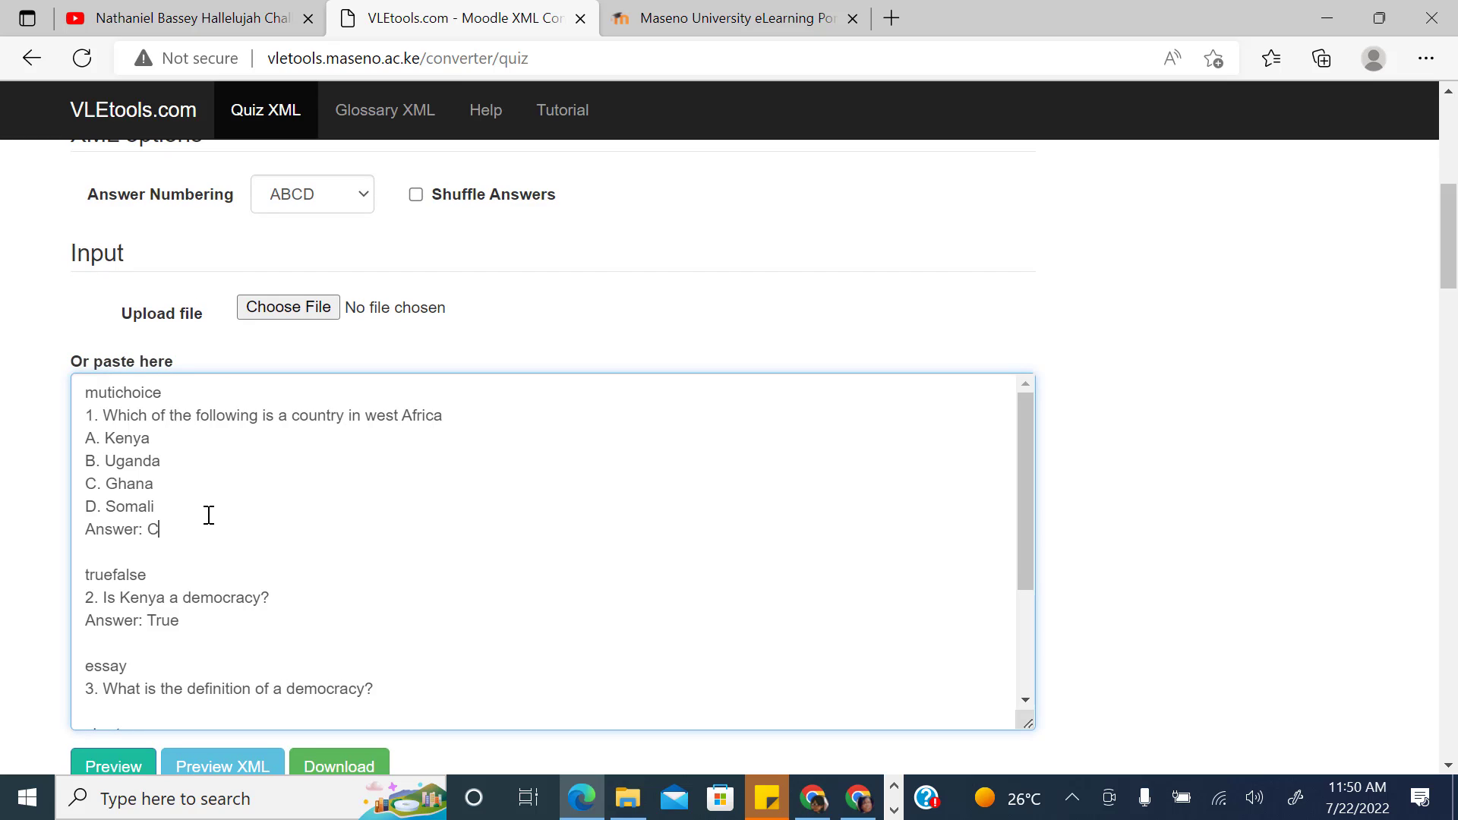
scroll(361, 539, down, 1)
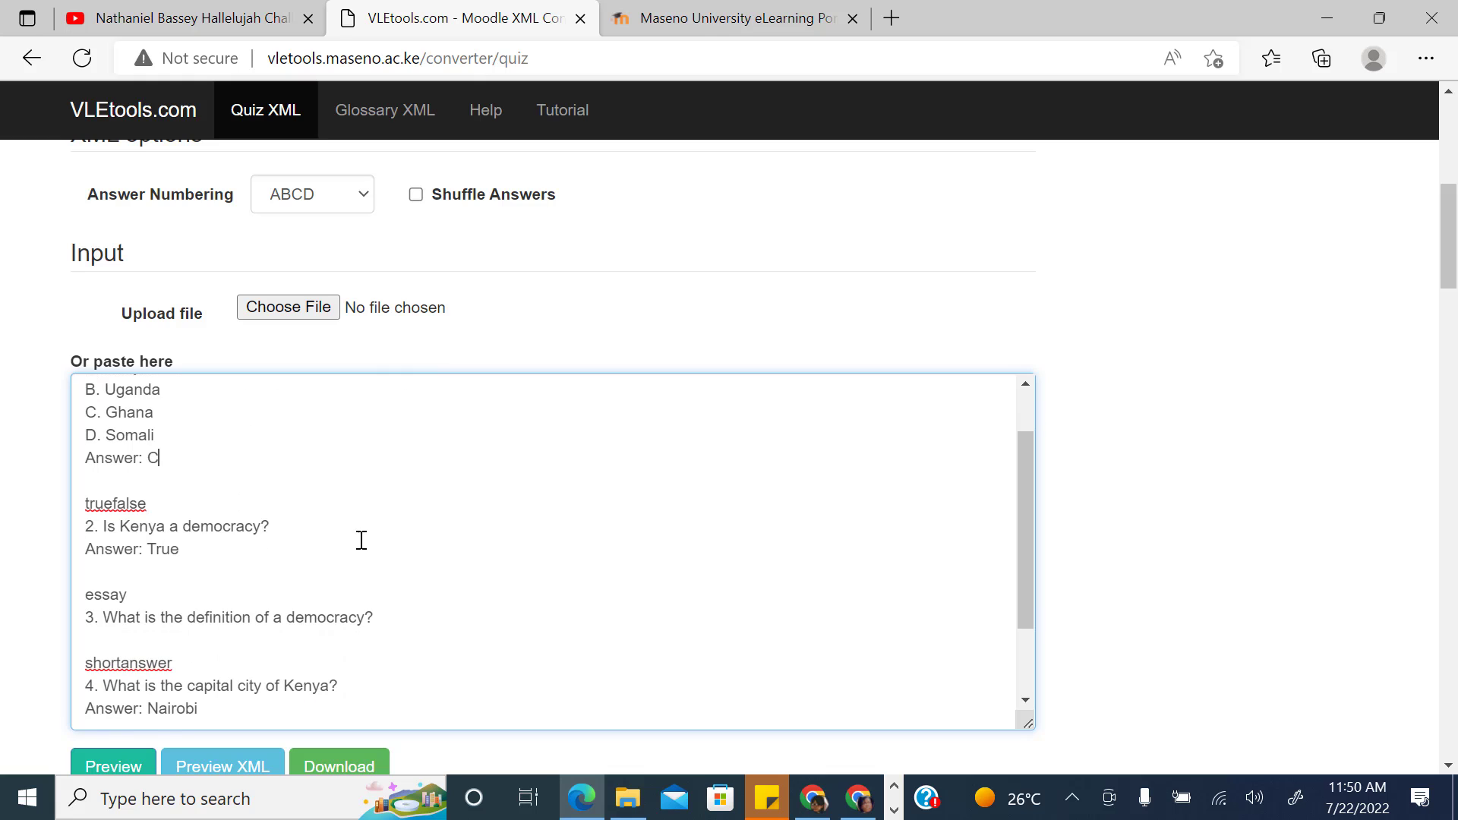
scroll(357, 556, down, 2)
click(251, 766)
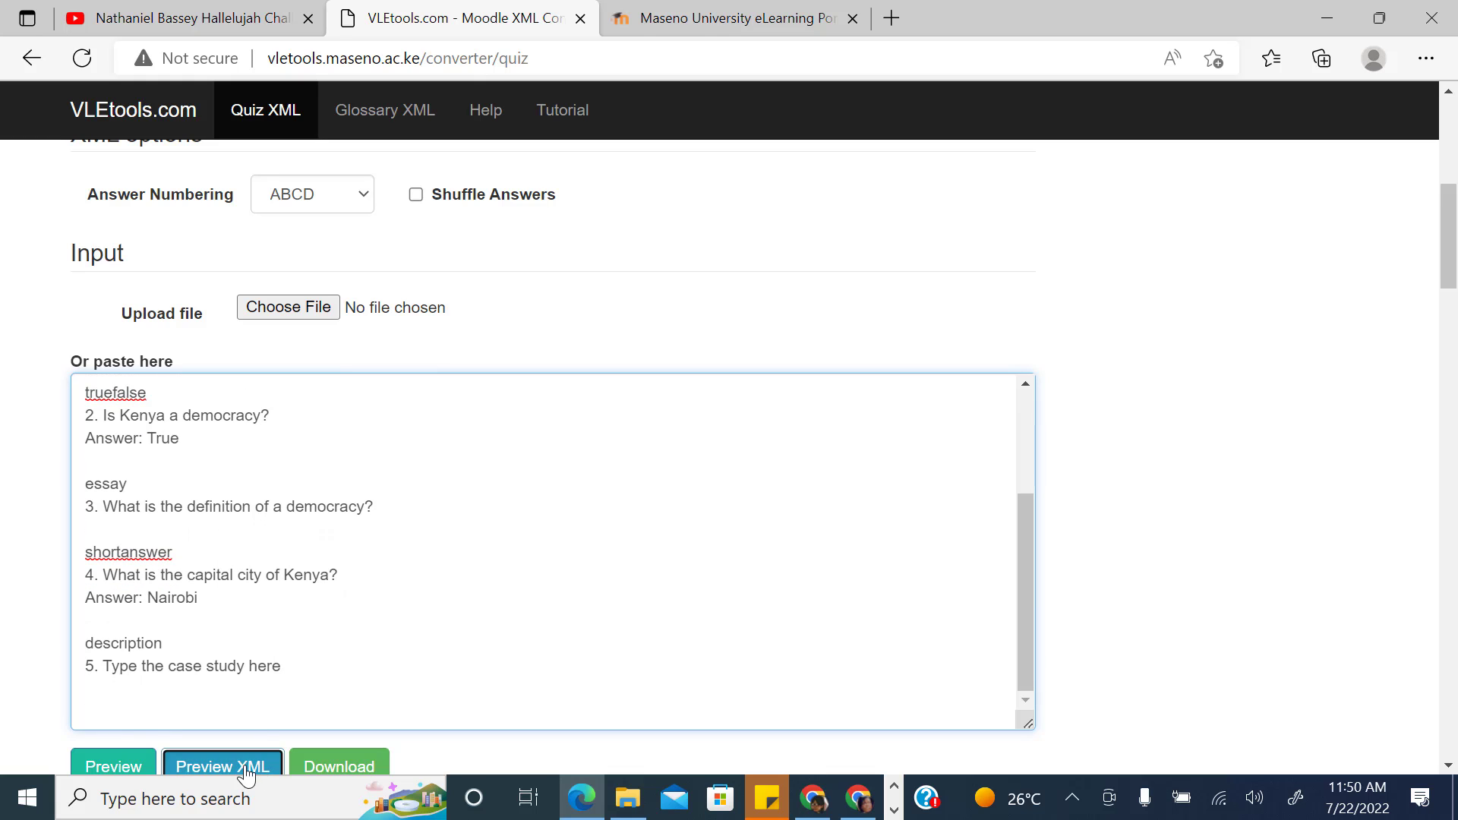
scroll(467, 675, down, 10)
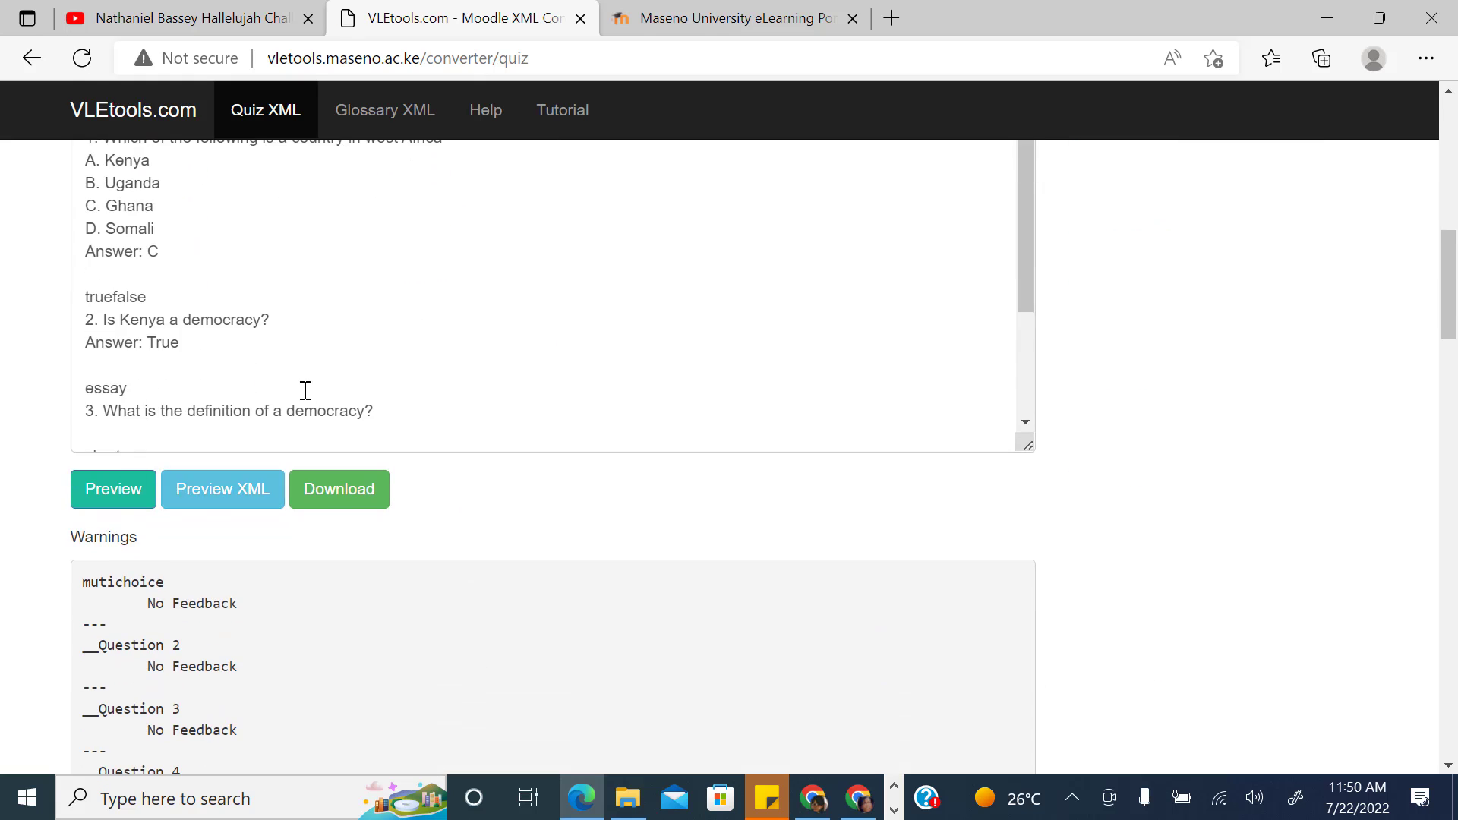
scroll(161, 616, down, 4)
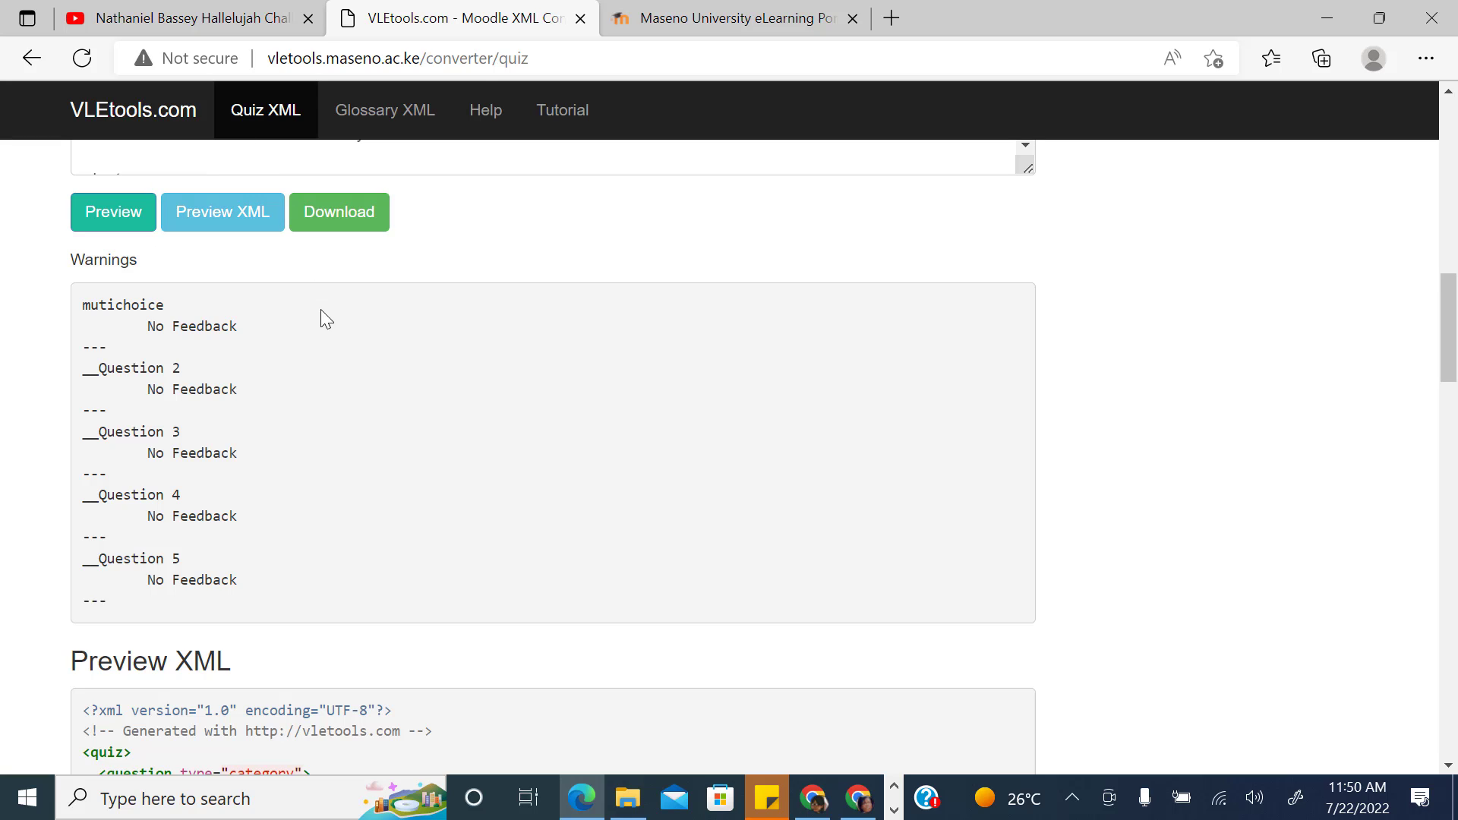
Step: Look over the pasted questions, download the converted quiz as quiz.xml and show the file in its folder
scroll(357, 334, up, 2)
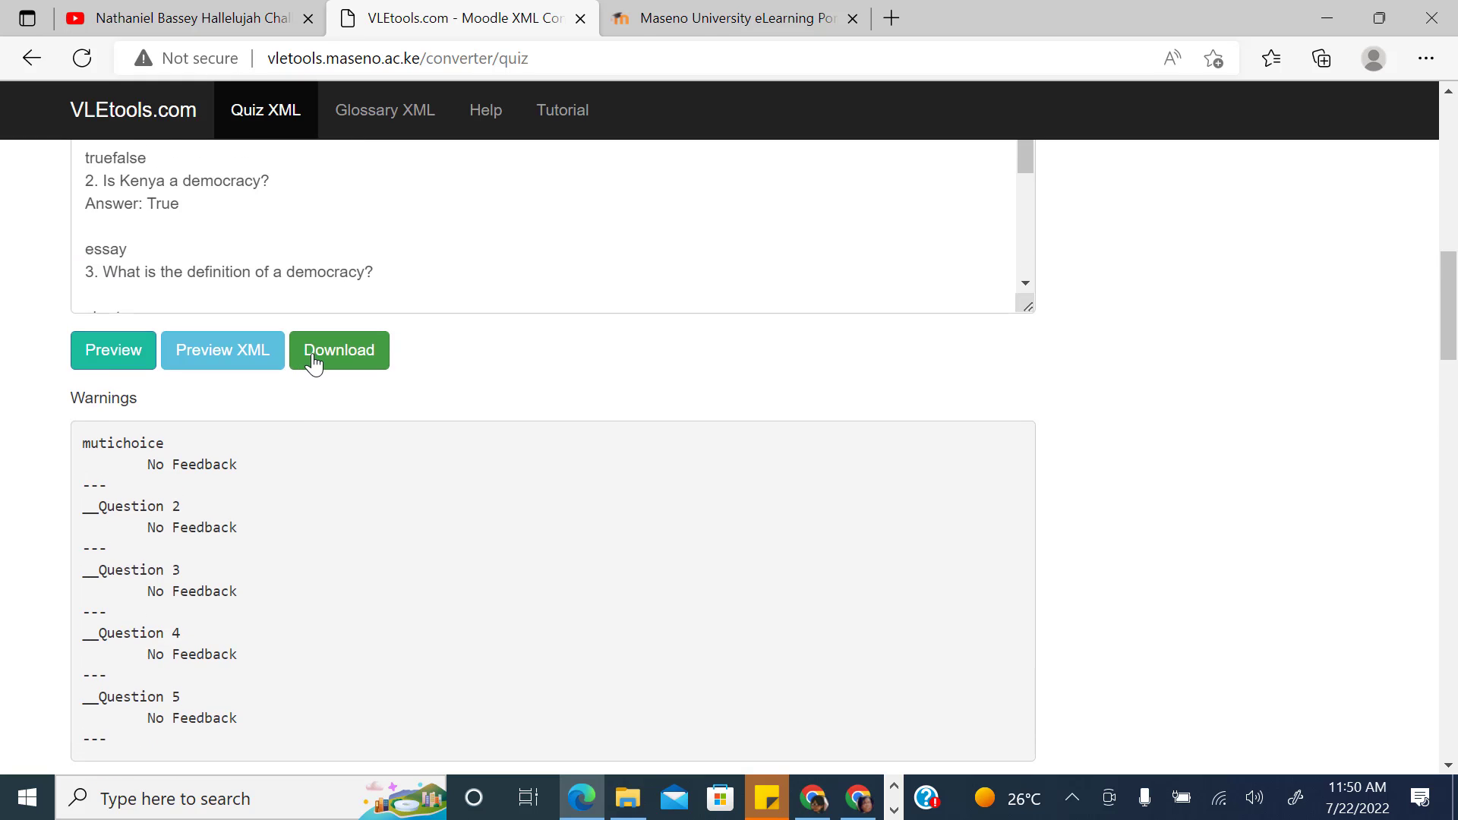
scroll(316, 322, up, 6)
scroll(185, 497, down, 3)
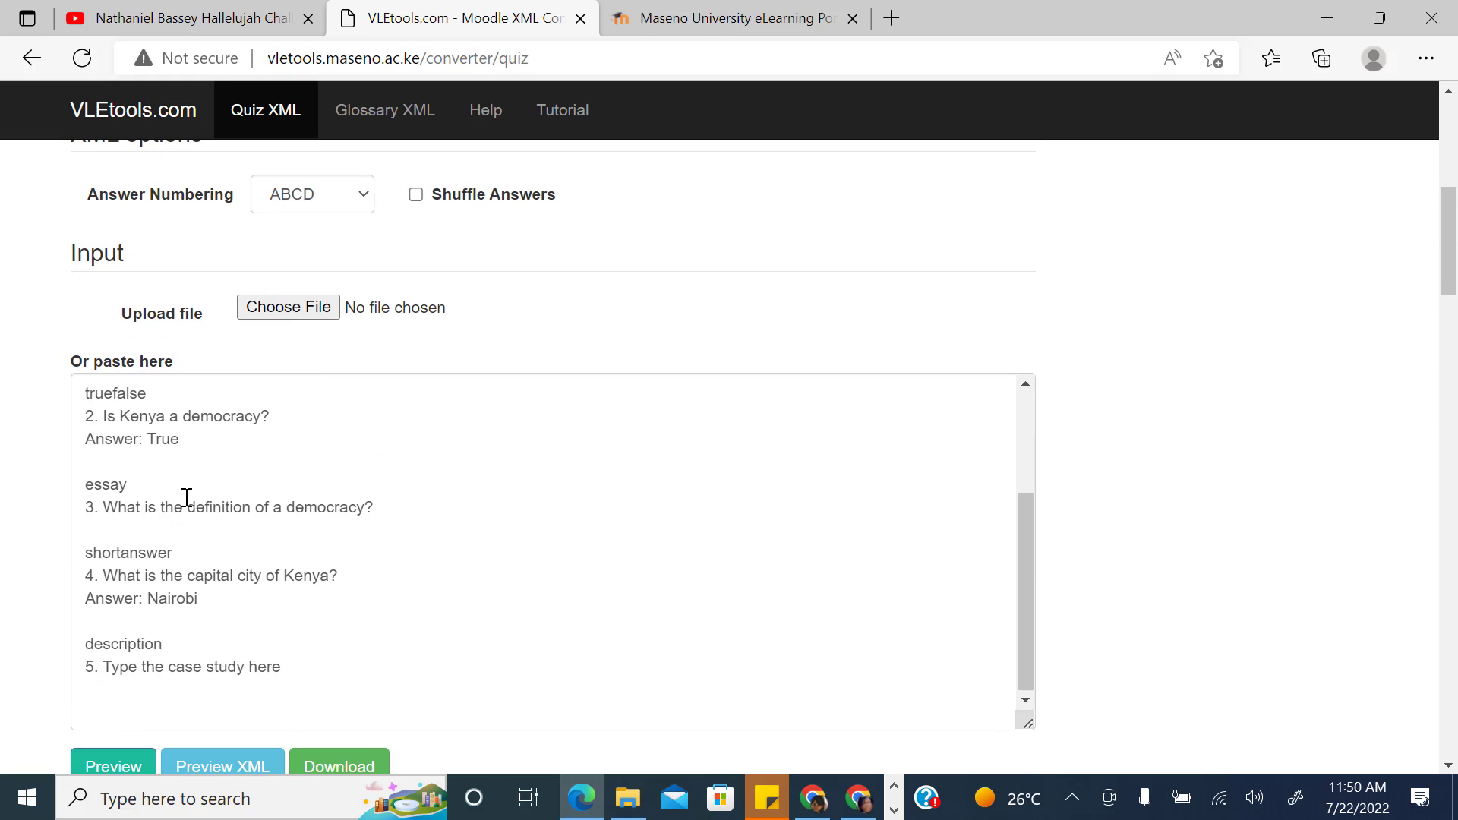
scroll(583, 555, down, 2)
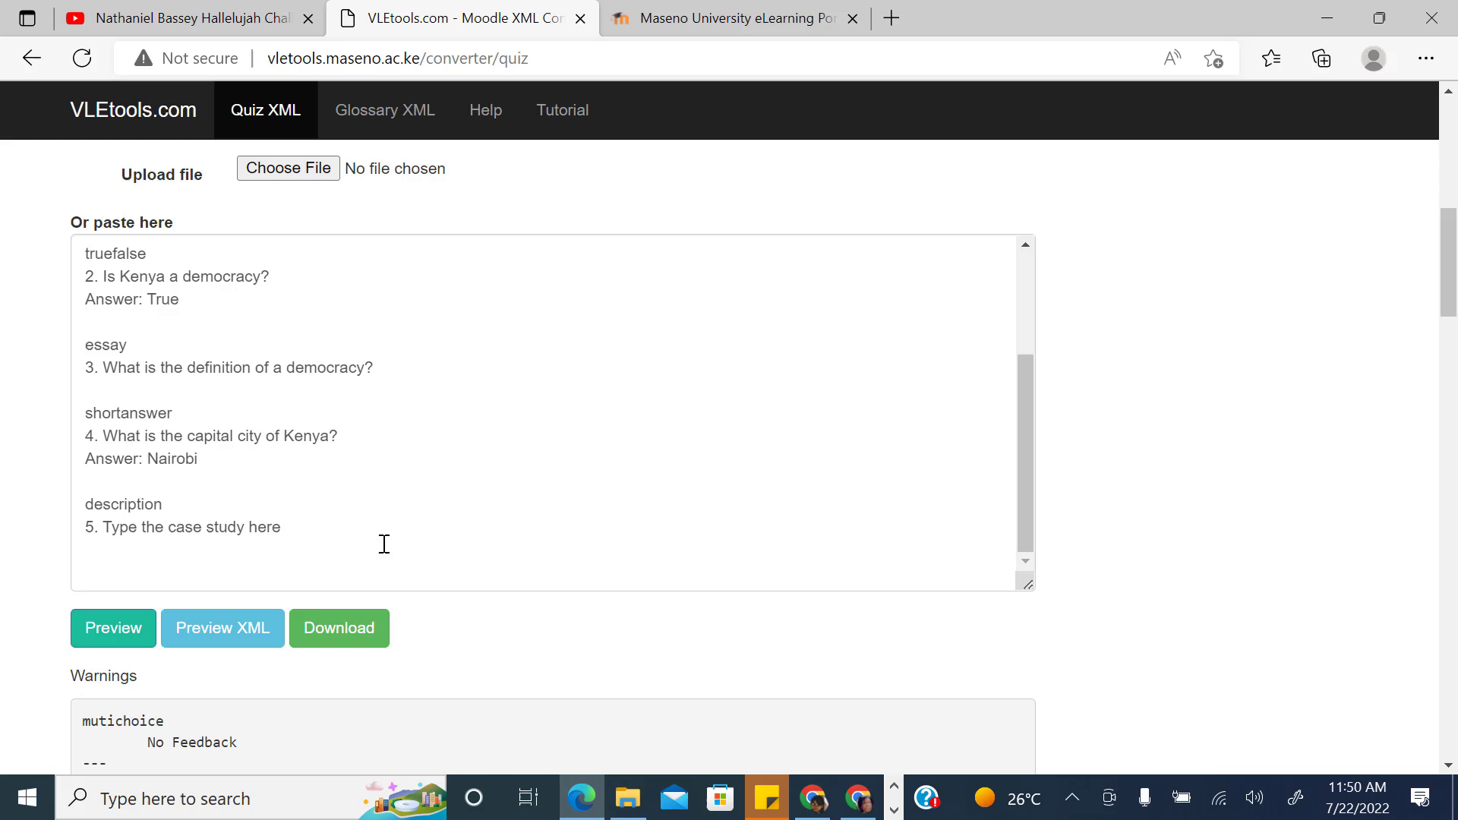
click(325, 643)
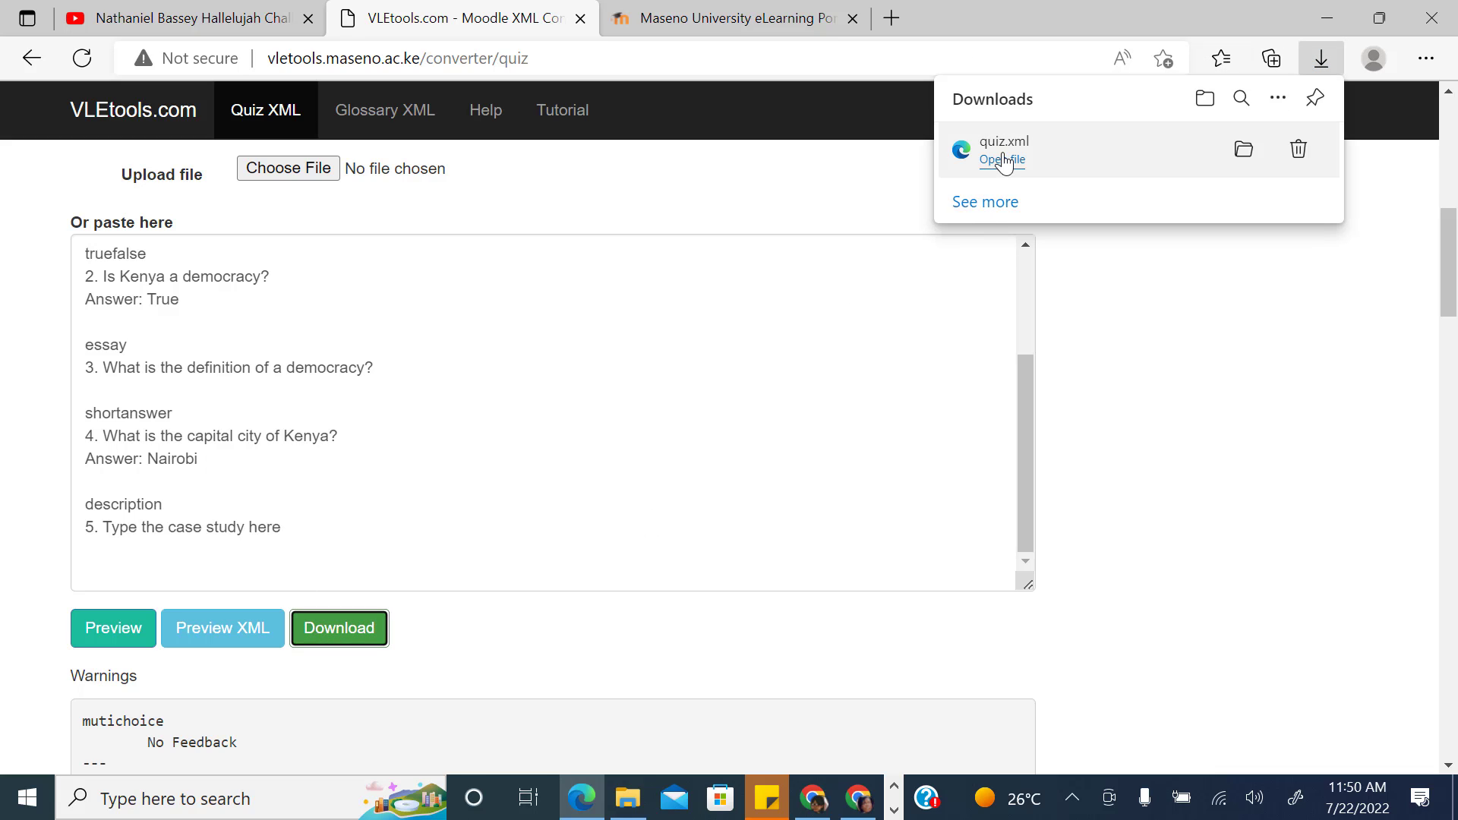
click(1243, 150)
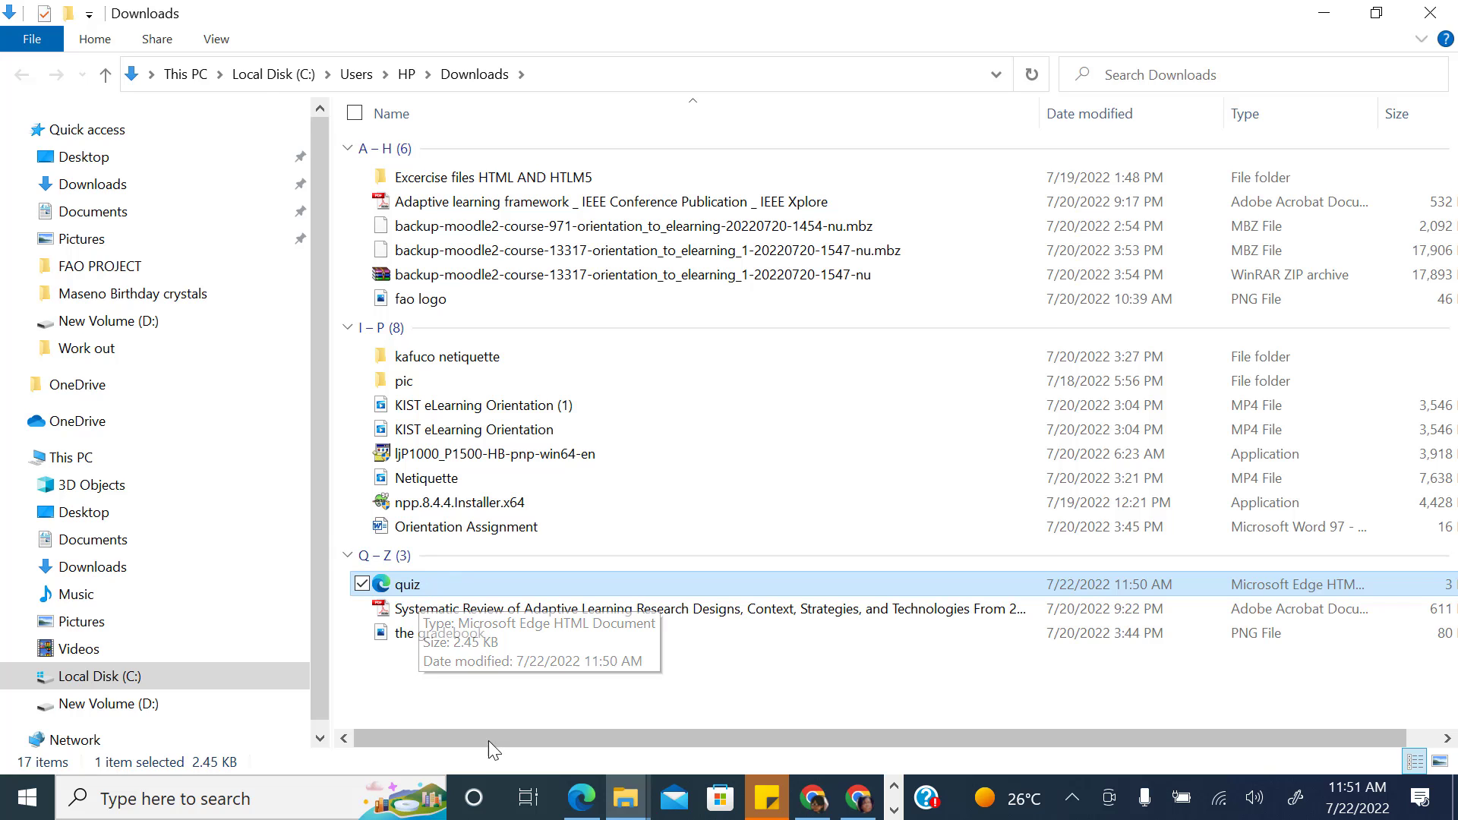
Step: Return to the browser, switch to the Maseno University eLearning Portal and go through the dashboard to course and category management
key(alt+Tab)
click(752, 16)
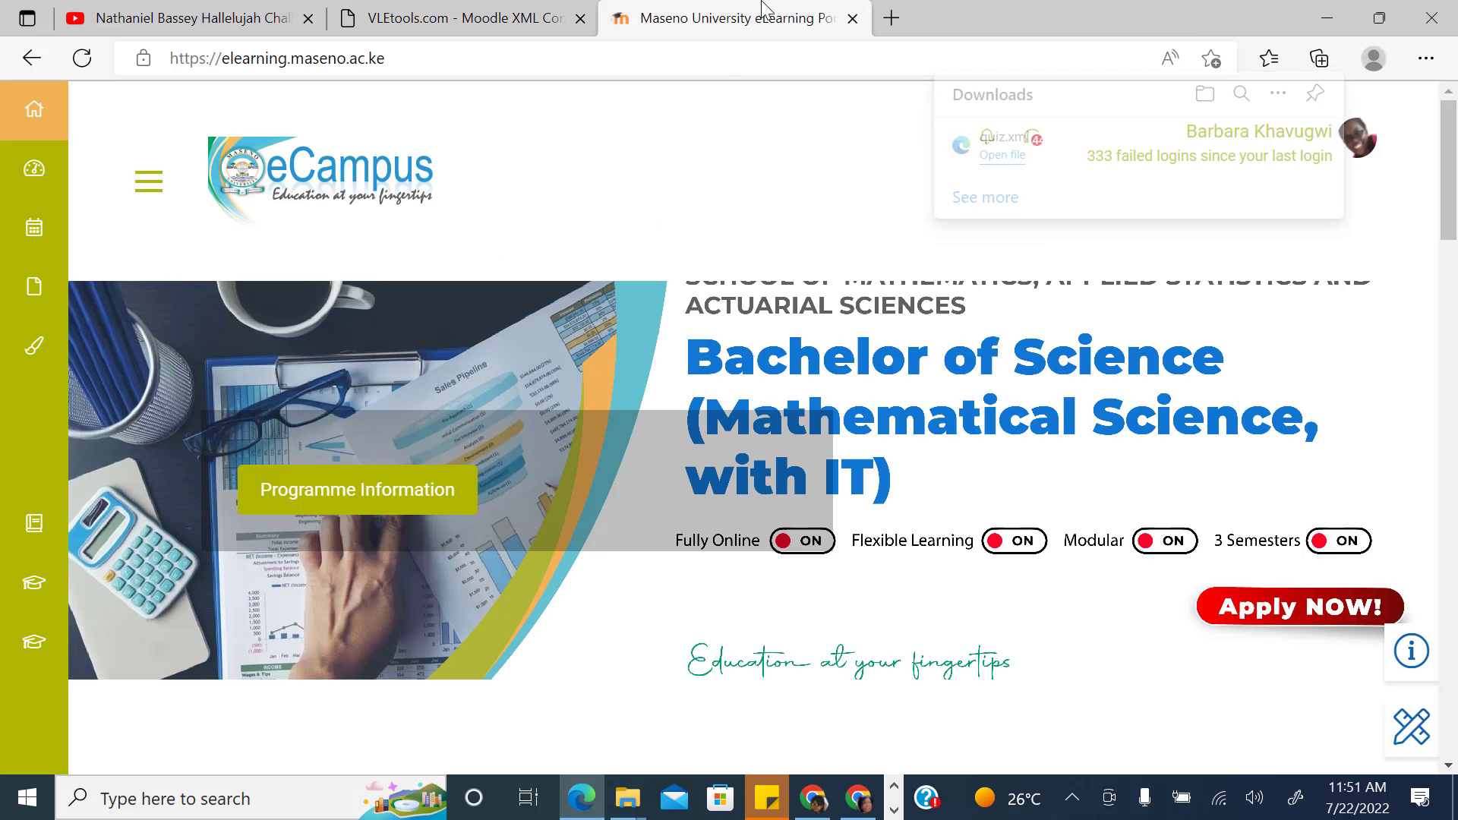
click(1360, 150)
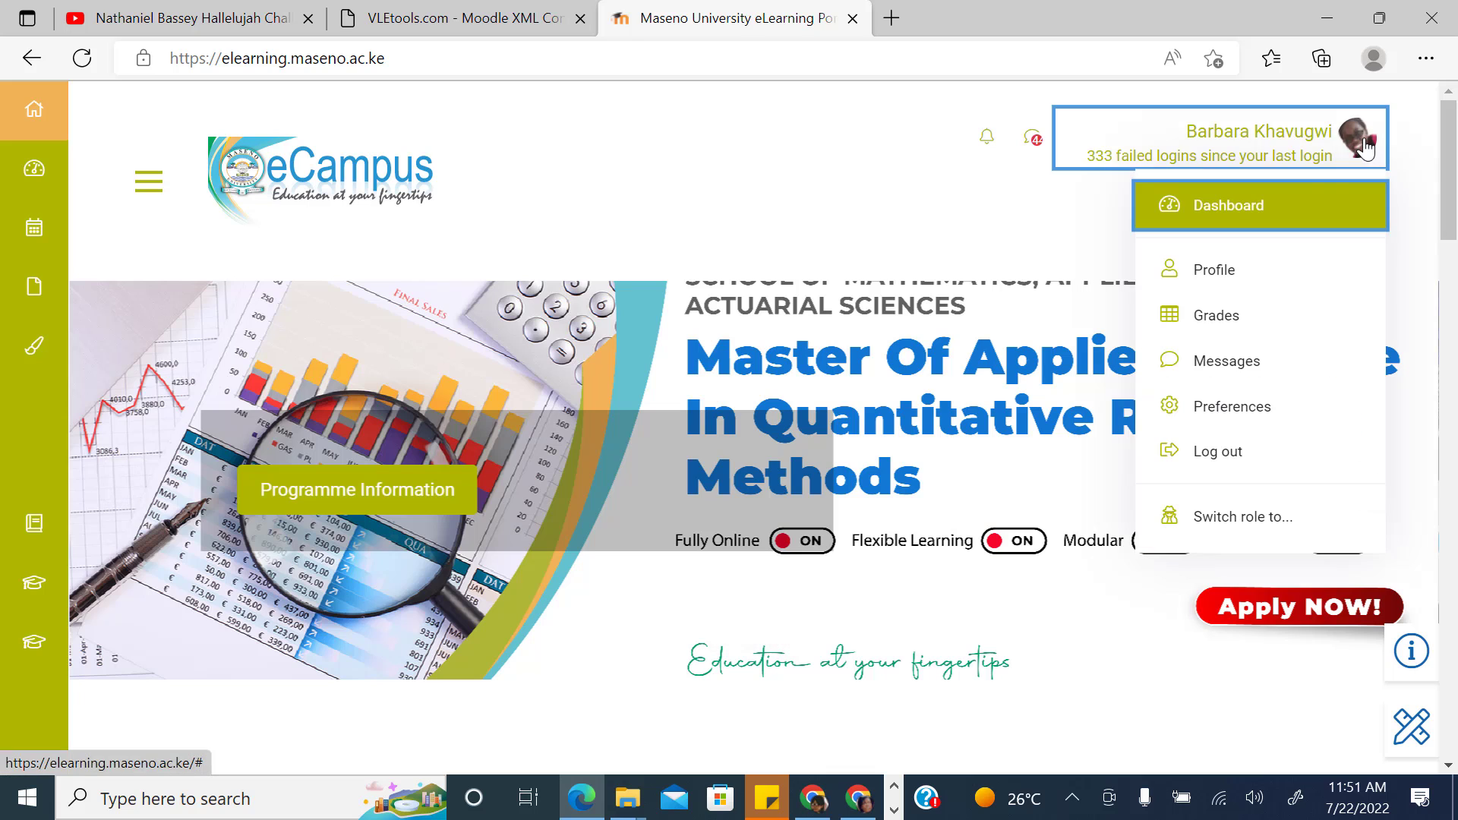
click(1242, 213)
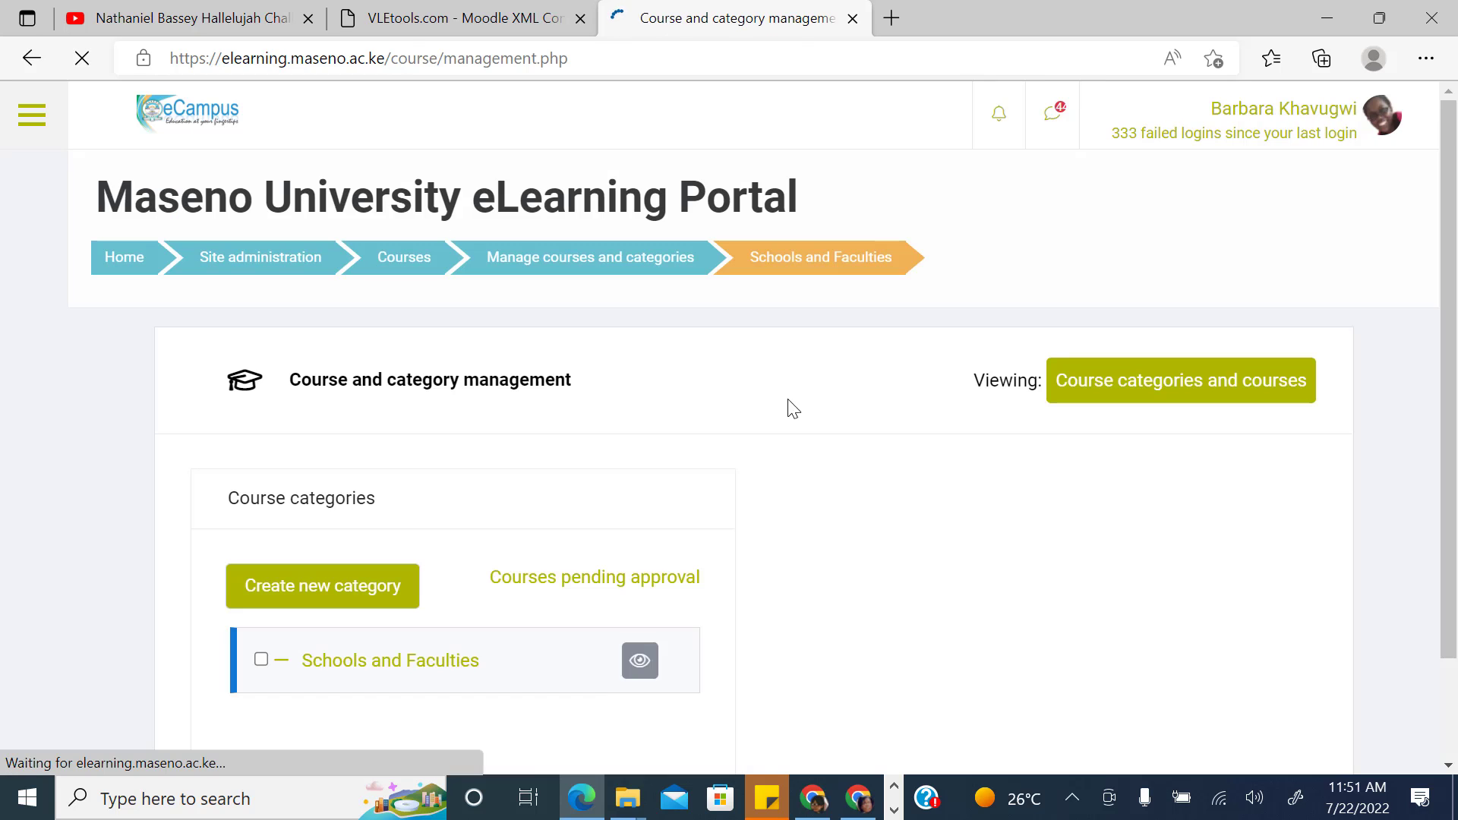
Step: Find the course "test" in the Schools and Faculties course list and select it
drag(1451, 121, 1423, 751)
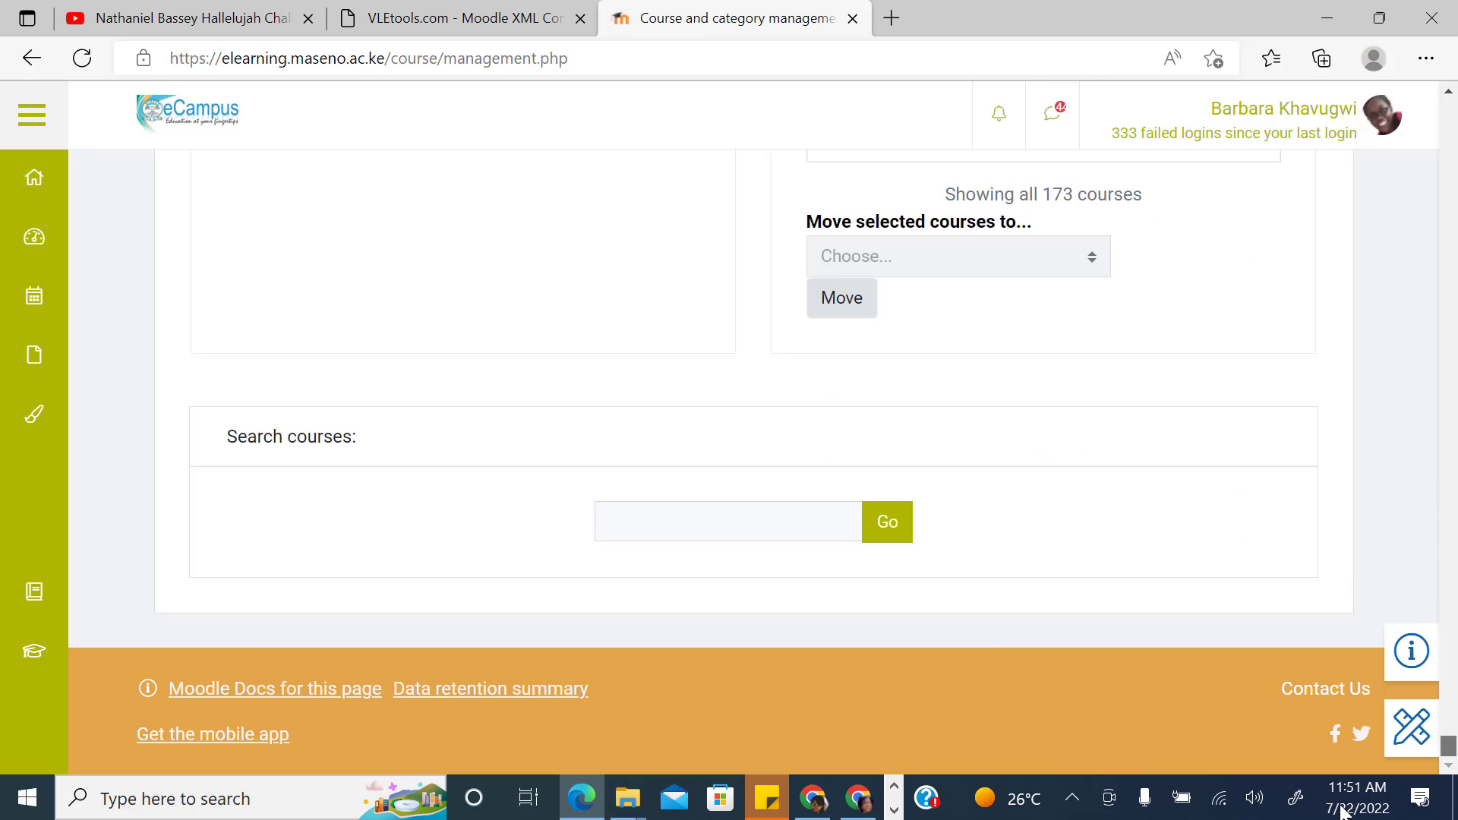
click(648, 519)
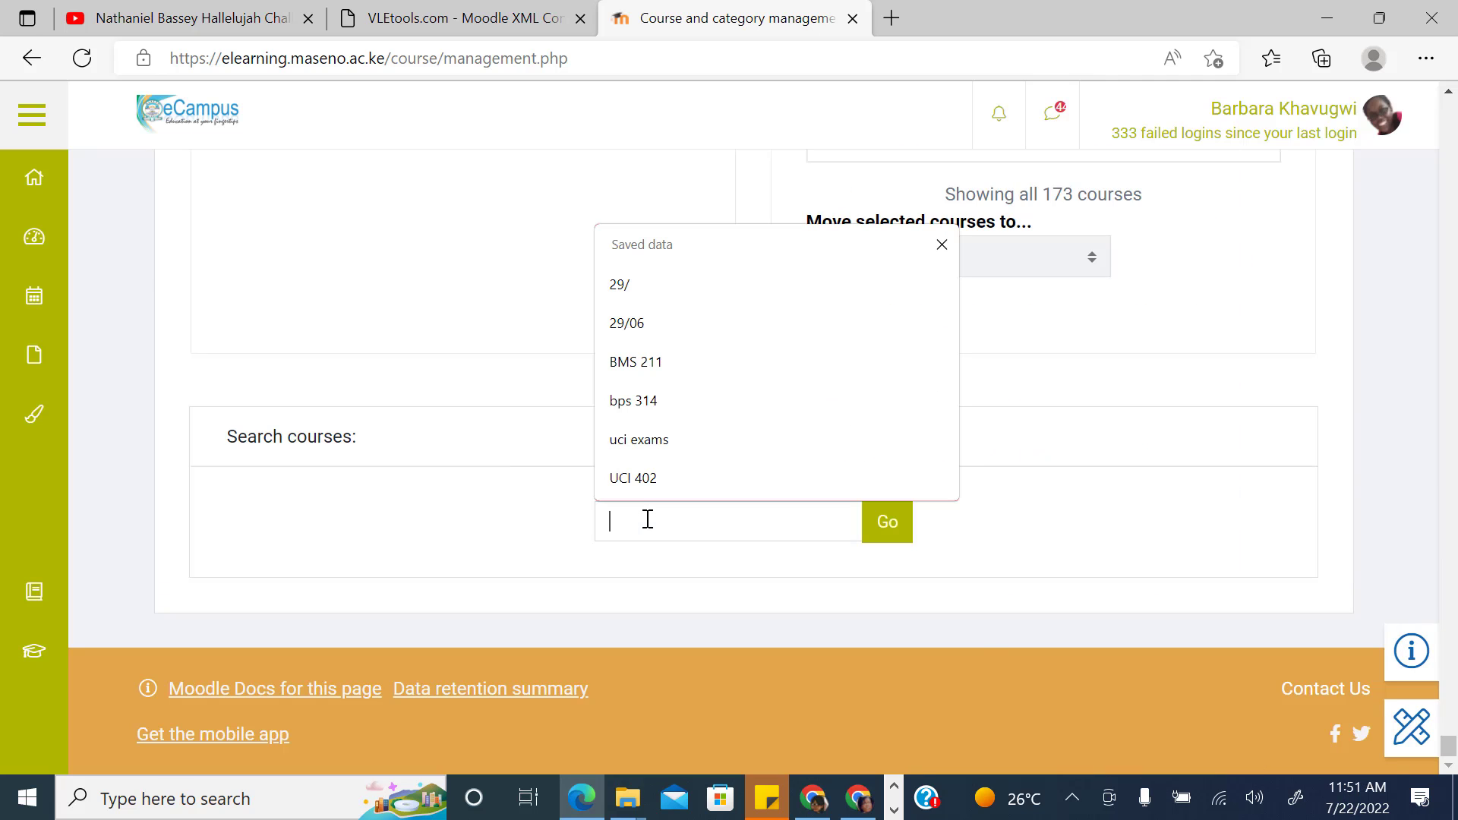
scroll(418, 312, up, 12)
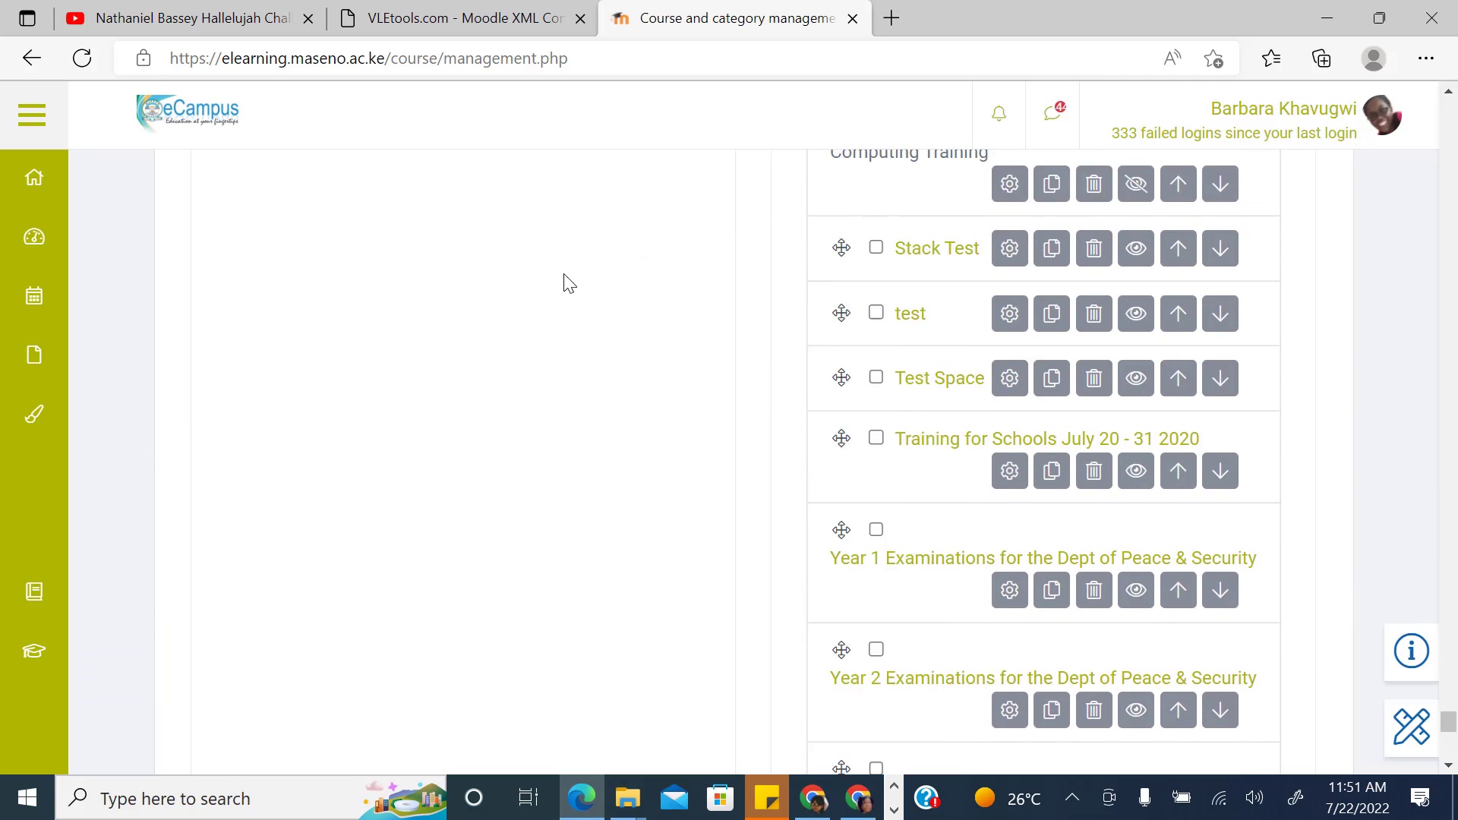
click(909, 609)
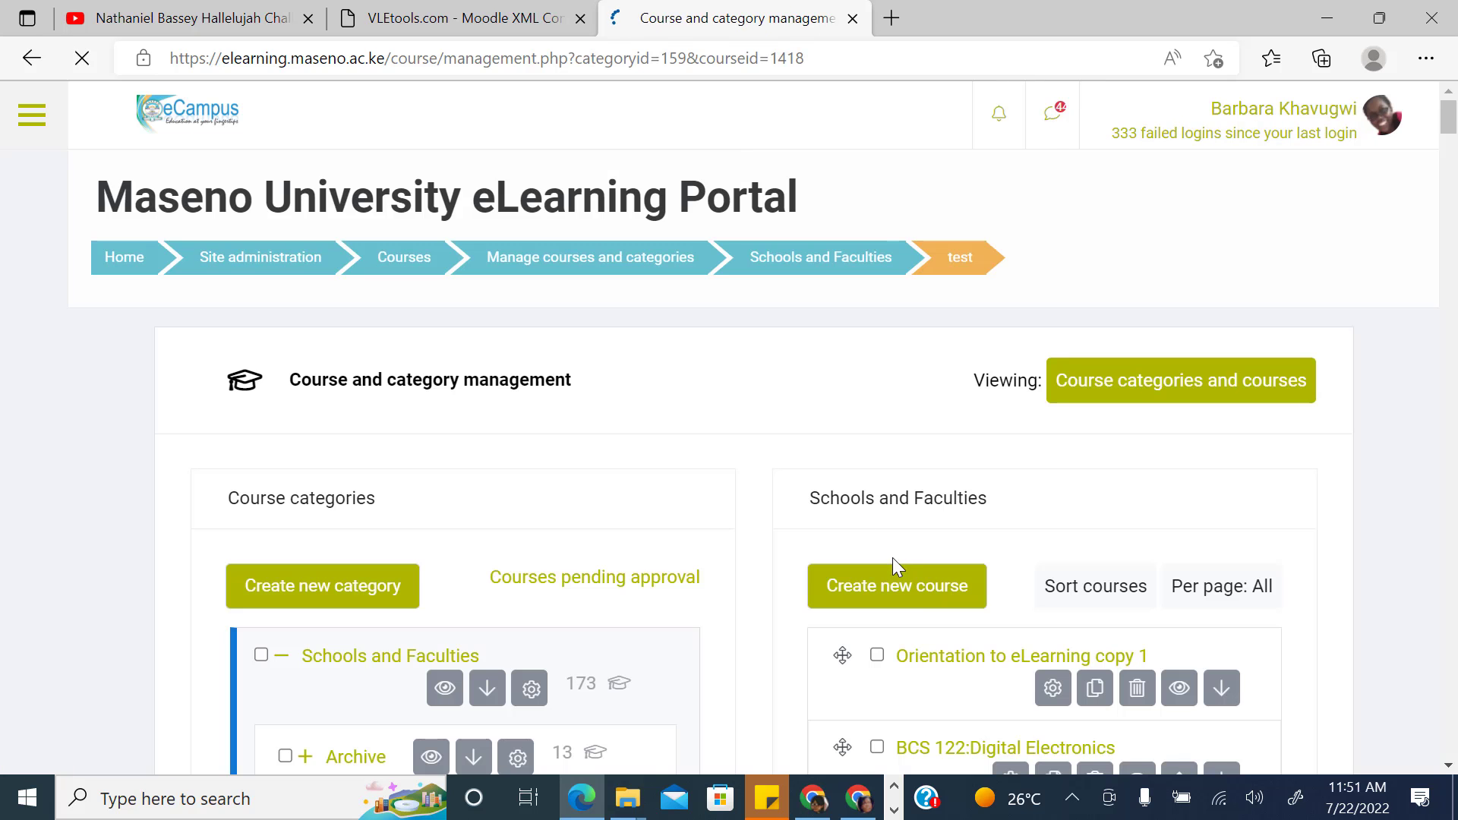
Step: Locate the details of the "test" course below the course list and open the course page from there
scroll(988, 493, down, 10)
scroll(1137, 477, down, 3)
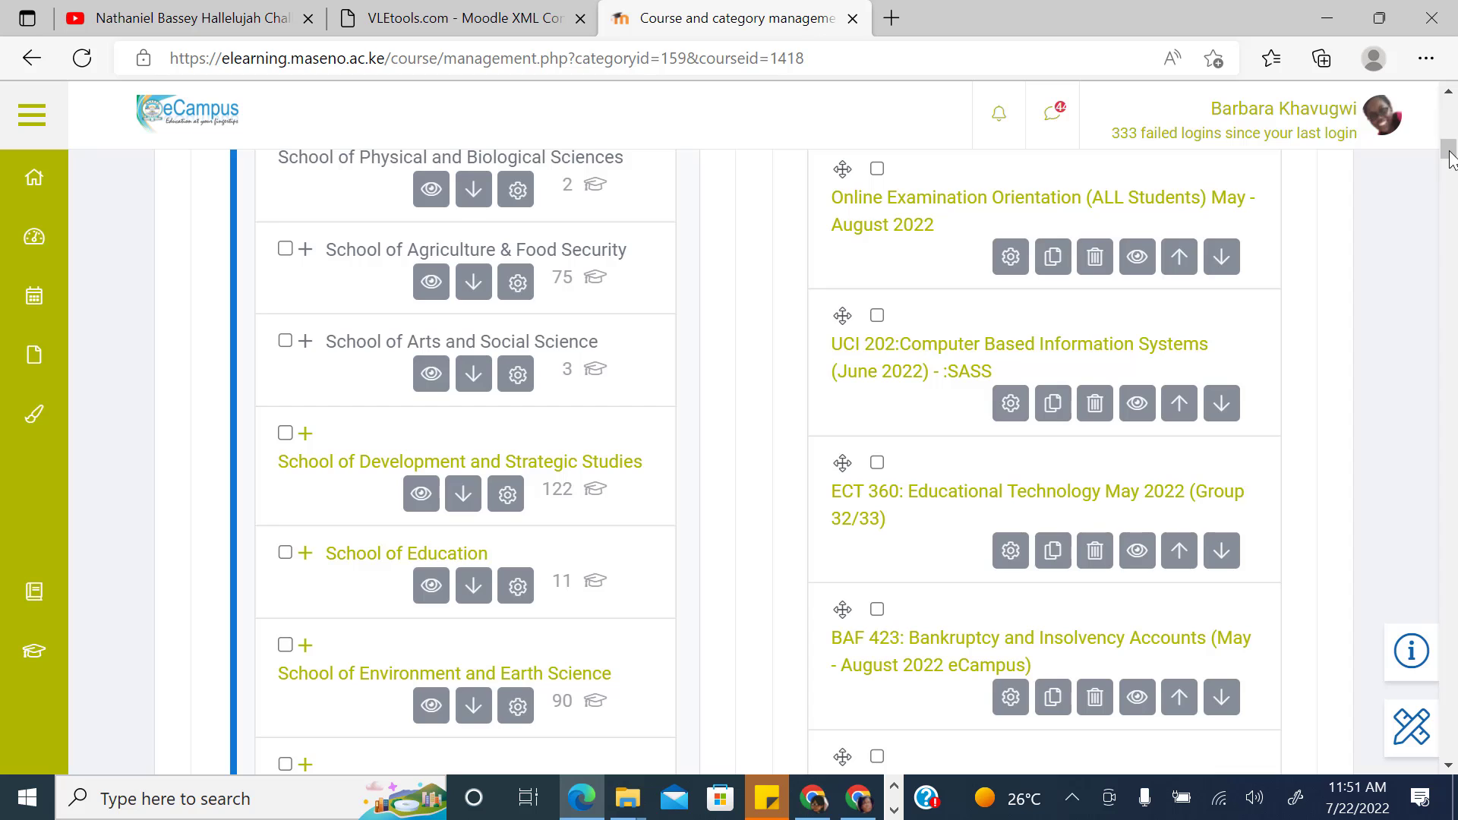
scroll(575, 402, down, 15)
scroll(574, 403, up, 10)
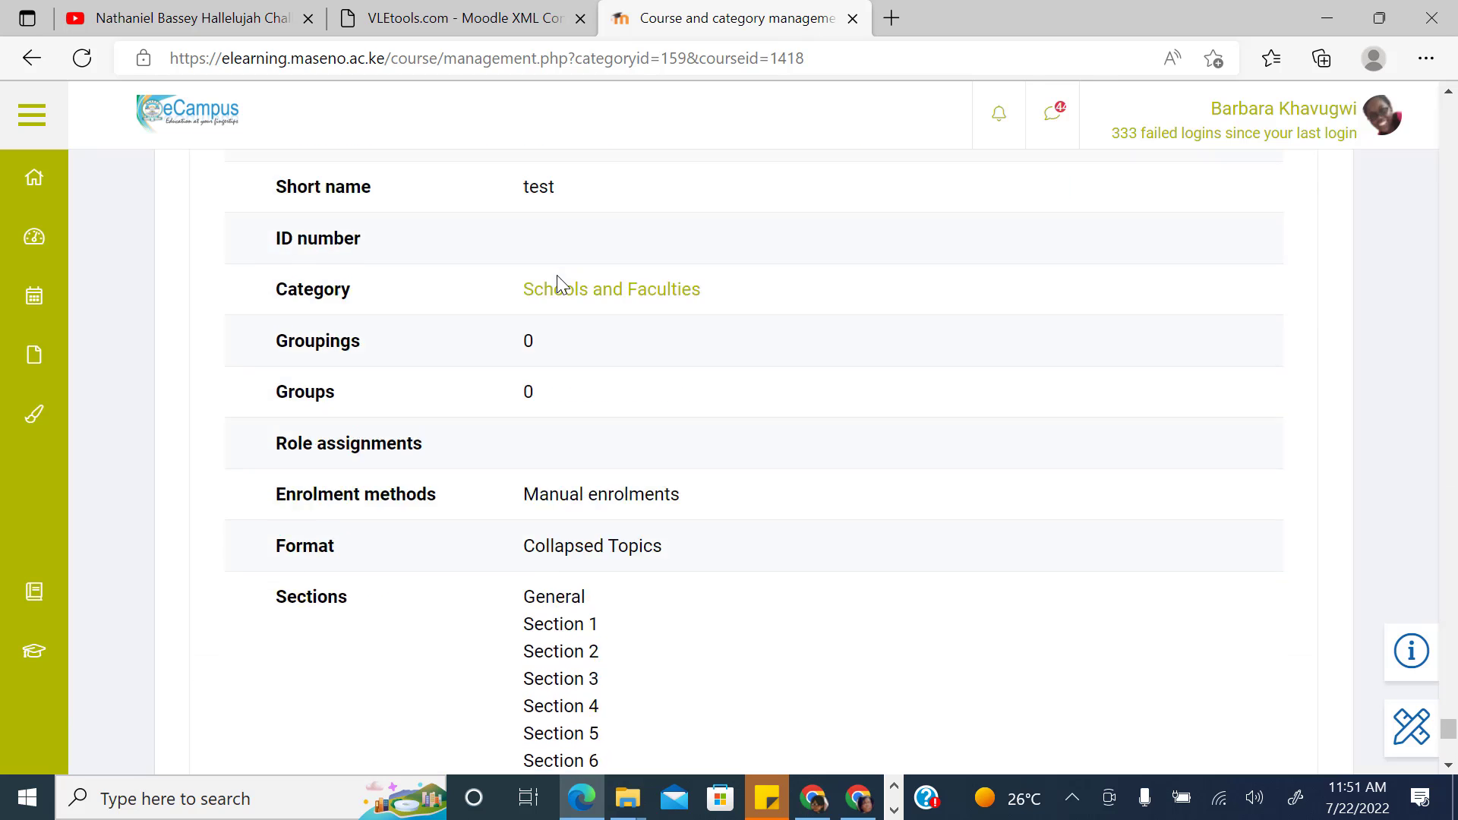
click(474, 296)
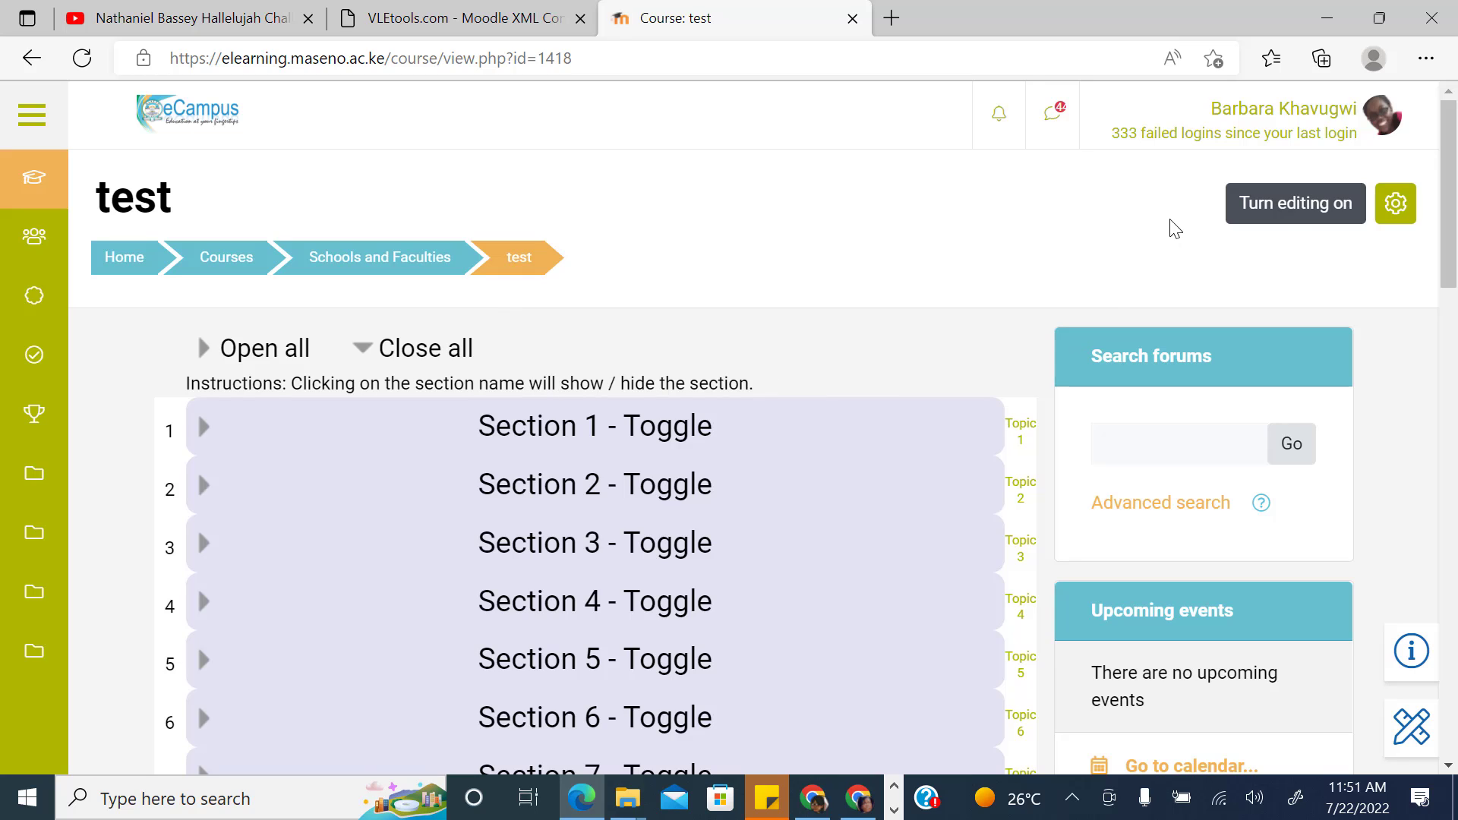
Step: Turn editing on for the "test" course and expand Section 10
click(1297, 205)
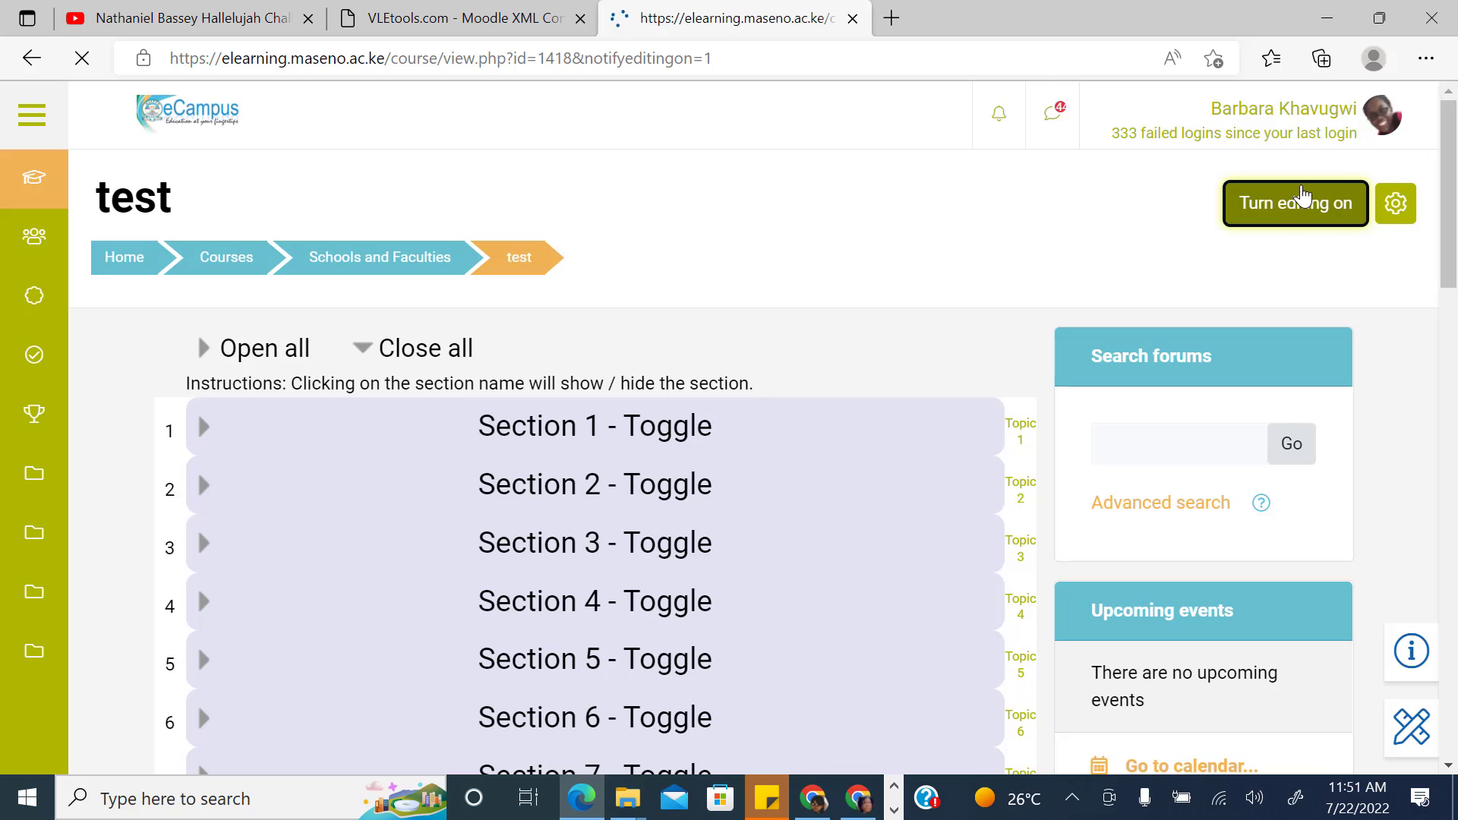
scroll(546, 562, down, 10)
scroll(575, 509, up, 9)
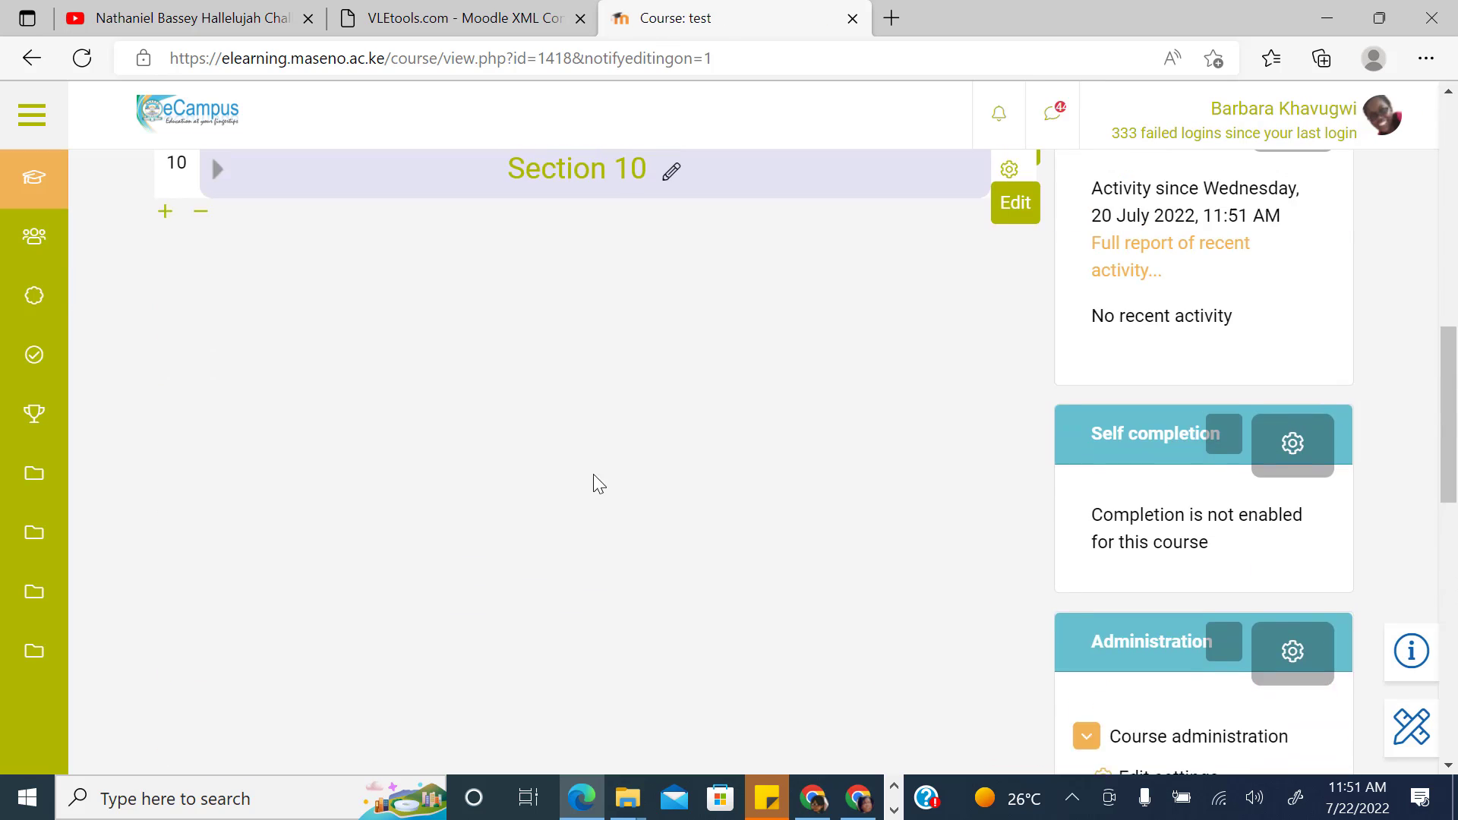
click(592, 380)
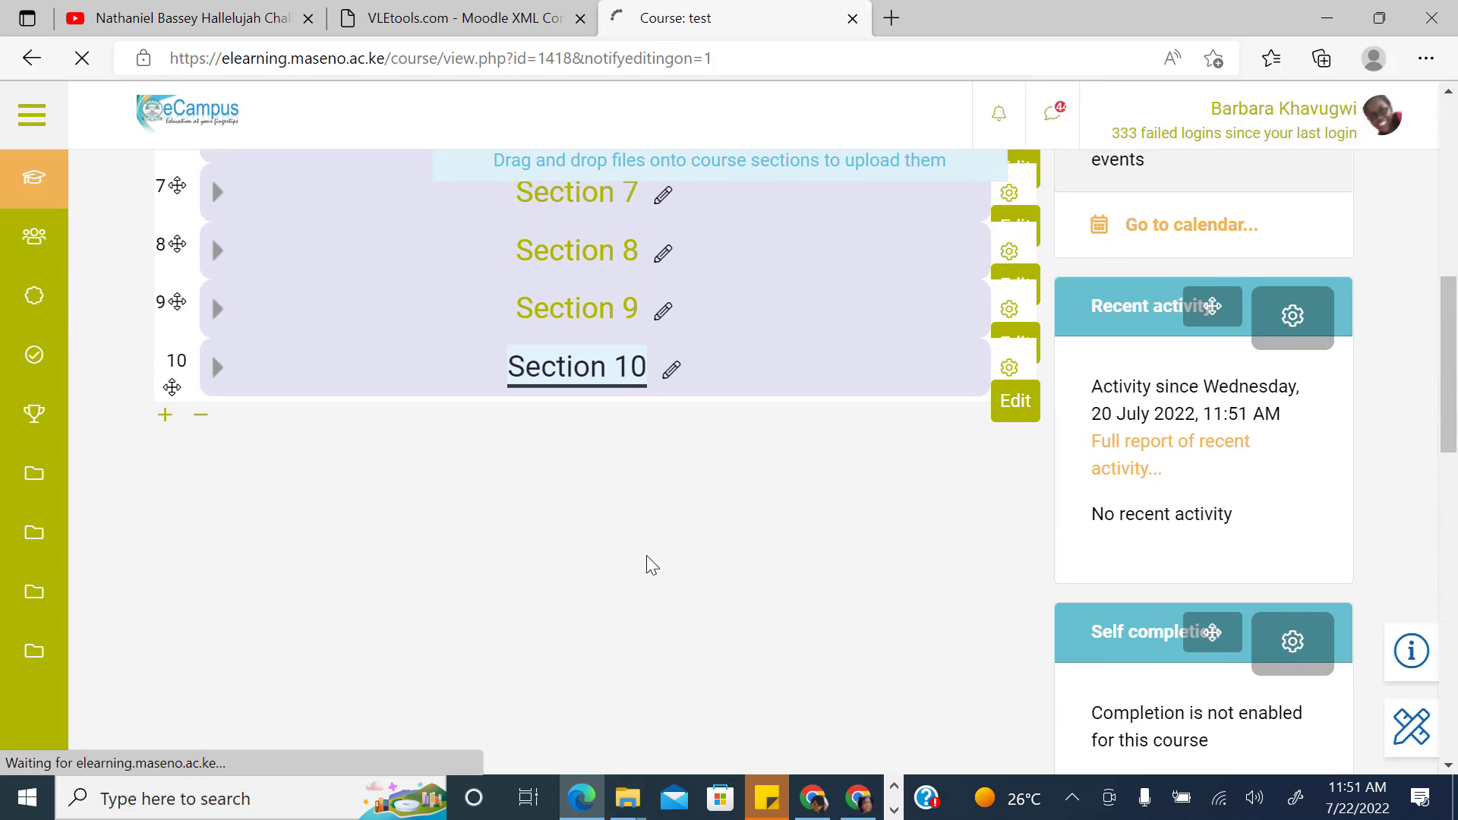
scroll(296, 440, up, 4)
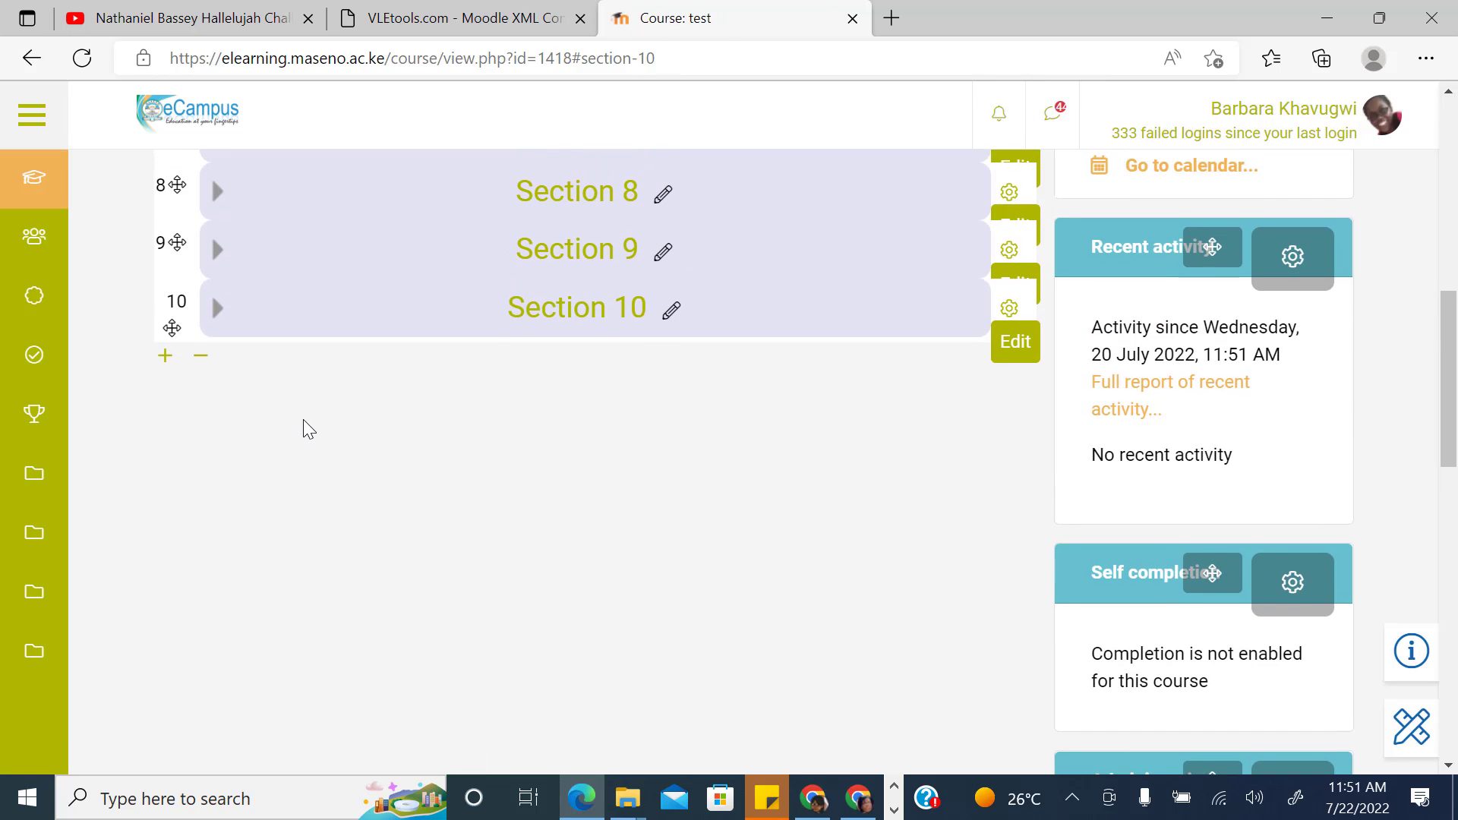
click(217, 449)
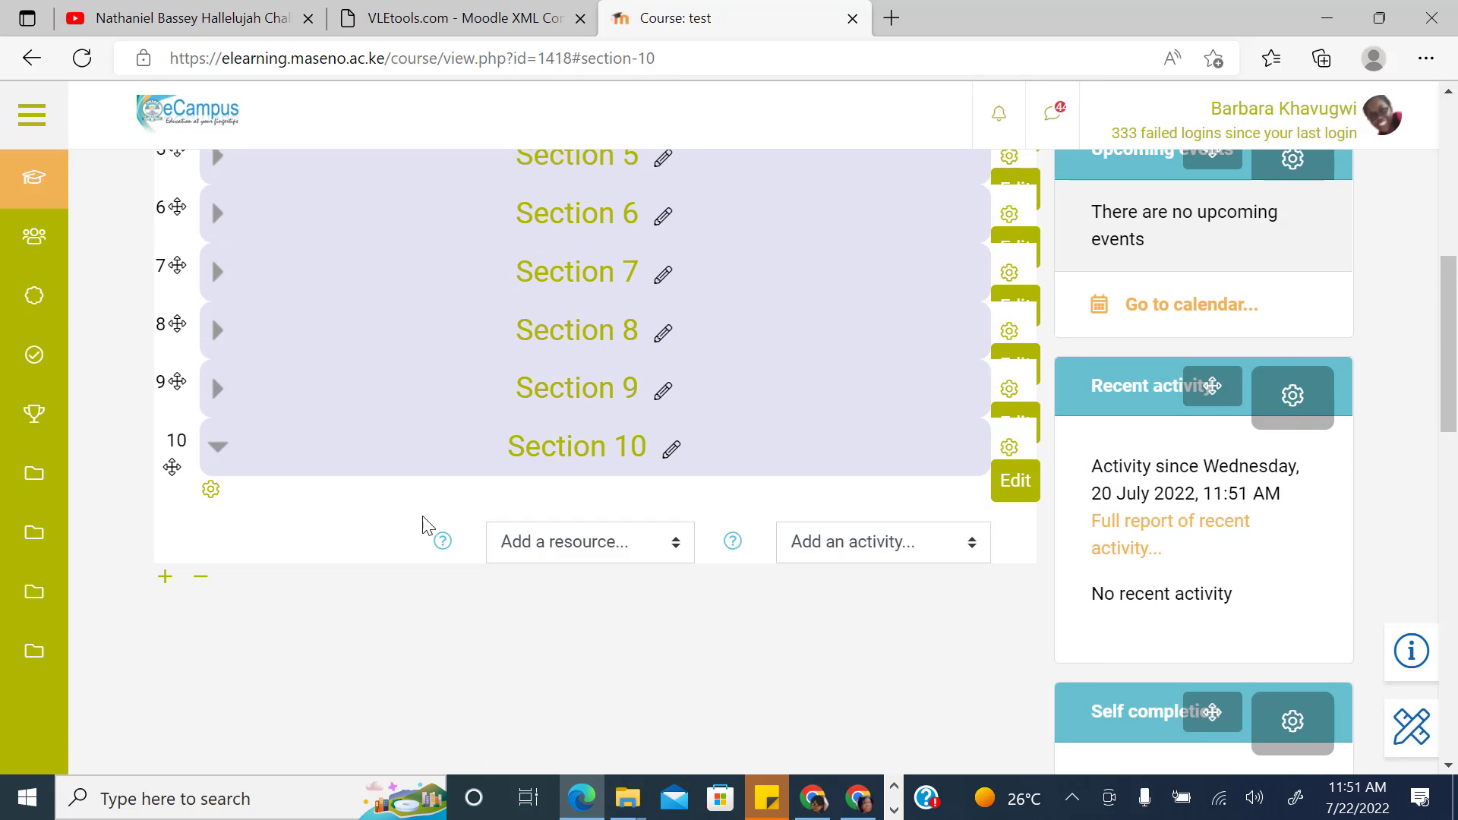
Step: Add a new Quiz activity to Section 10 of the "test" course
click(811, 543)
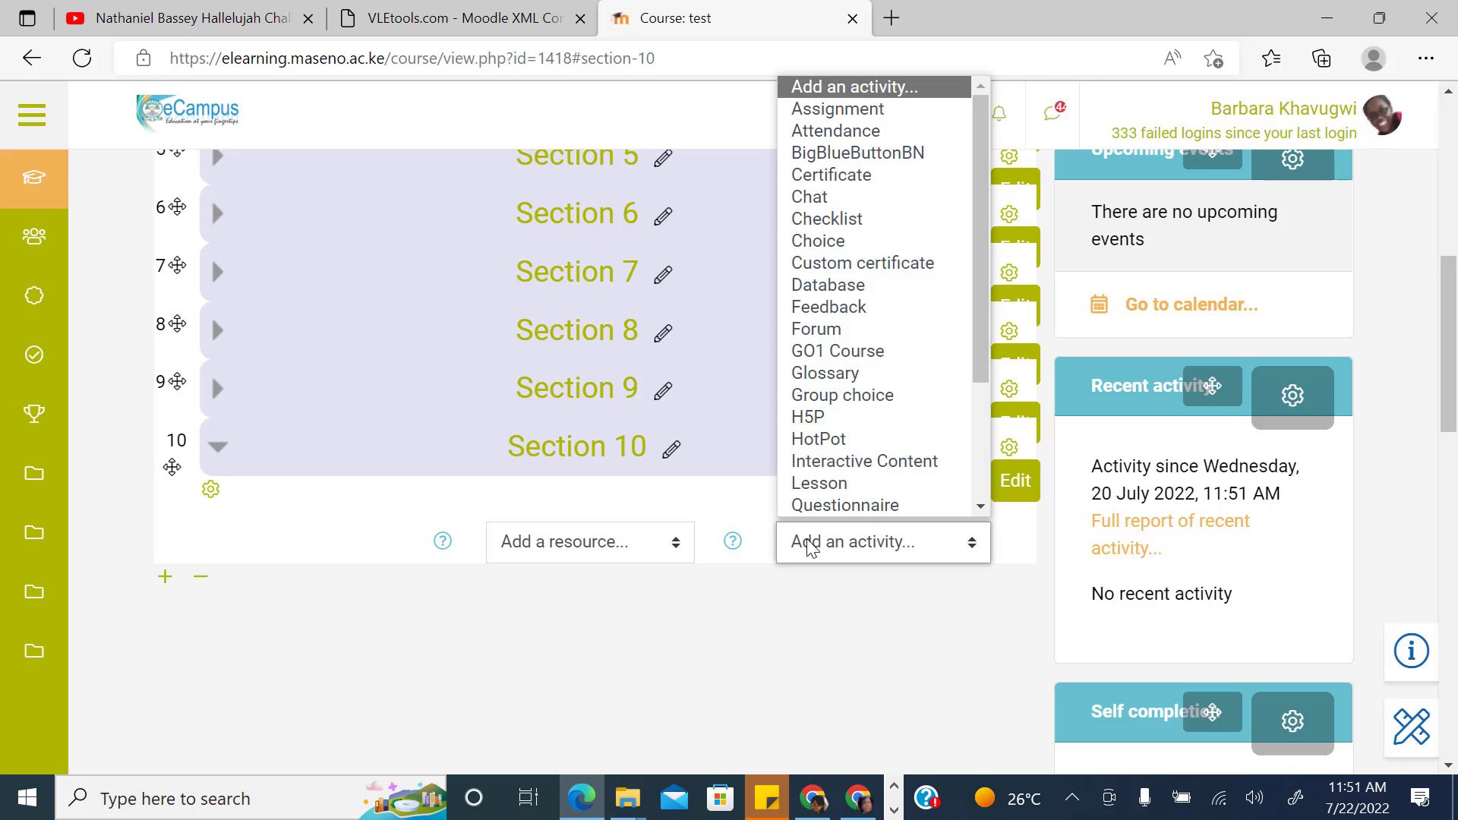
scroll(835, 394, down, 2)
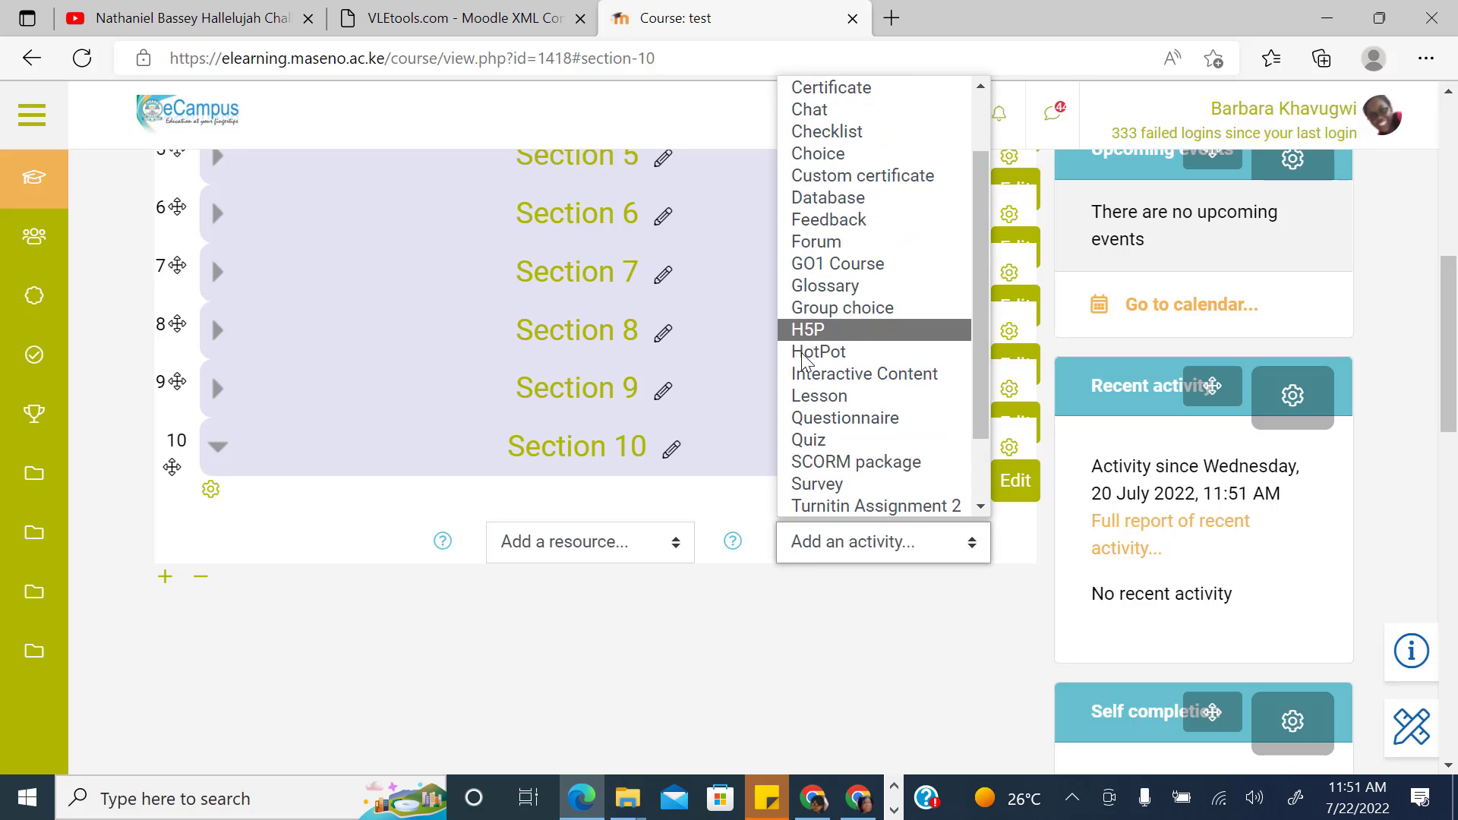
click(816, 436)
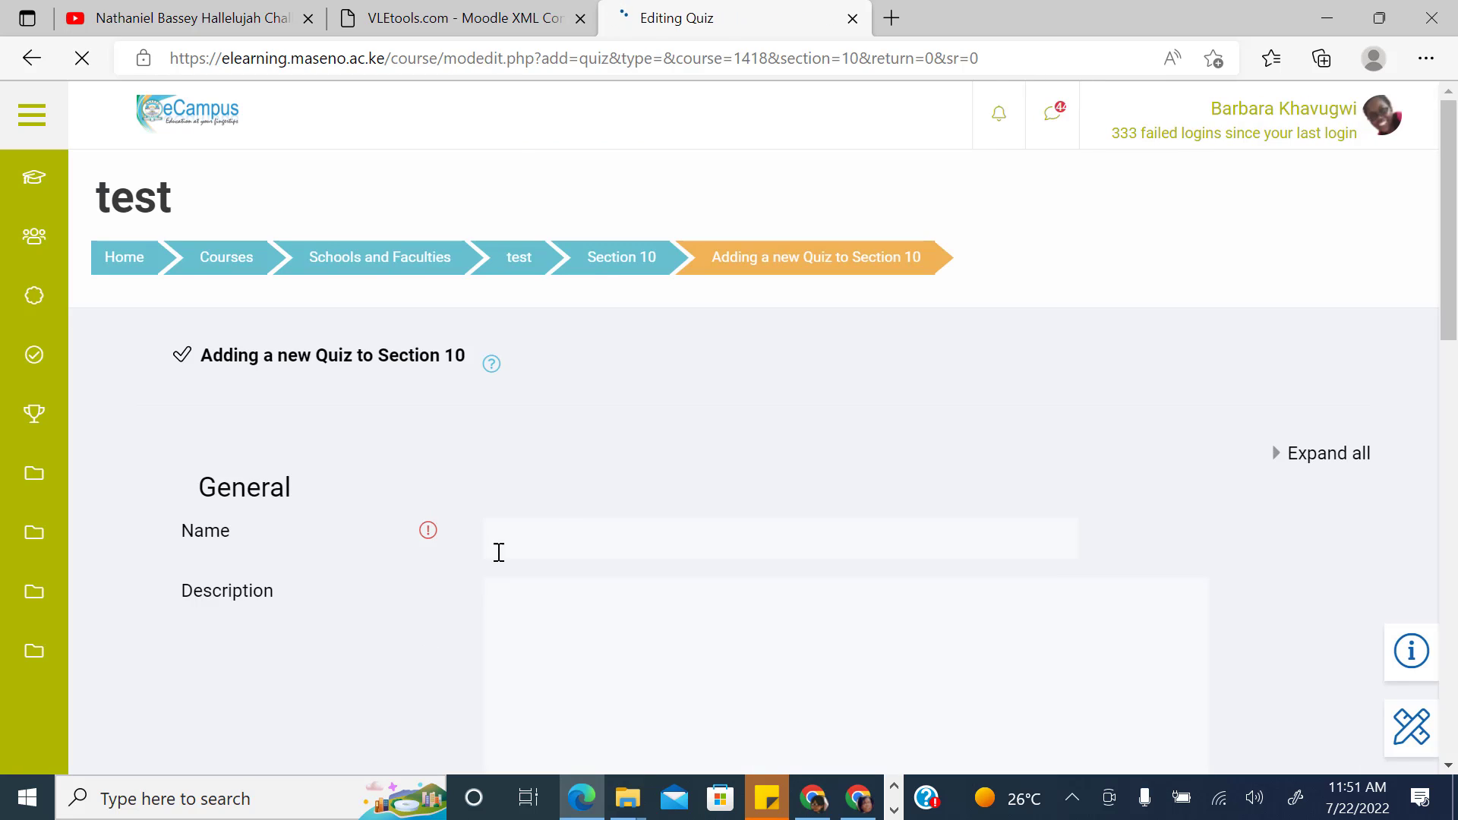
Step: Name the new quiz "cat" and leave its description empty
click(571, 544)
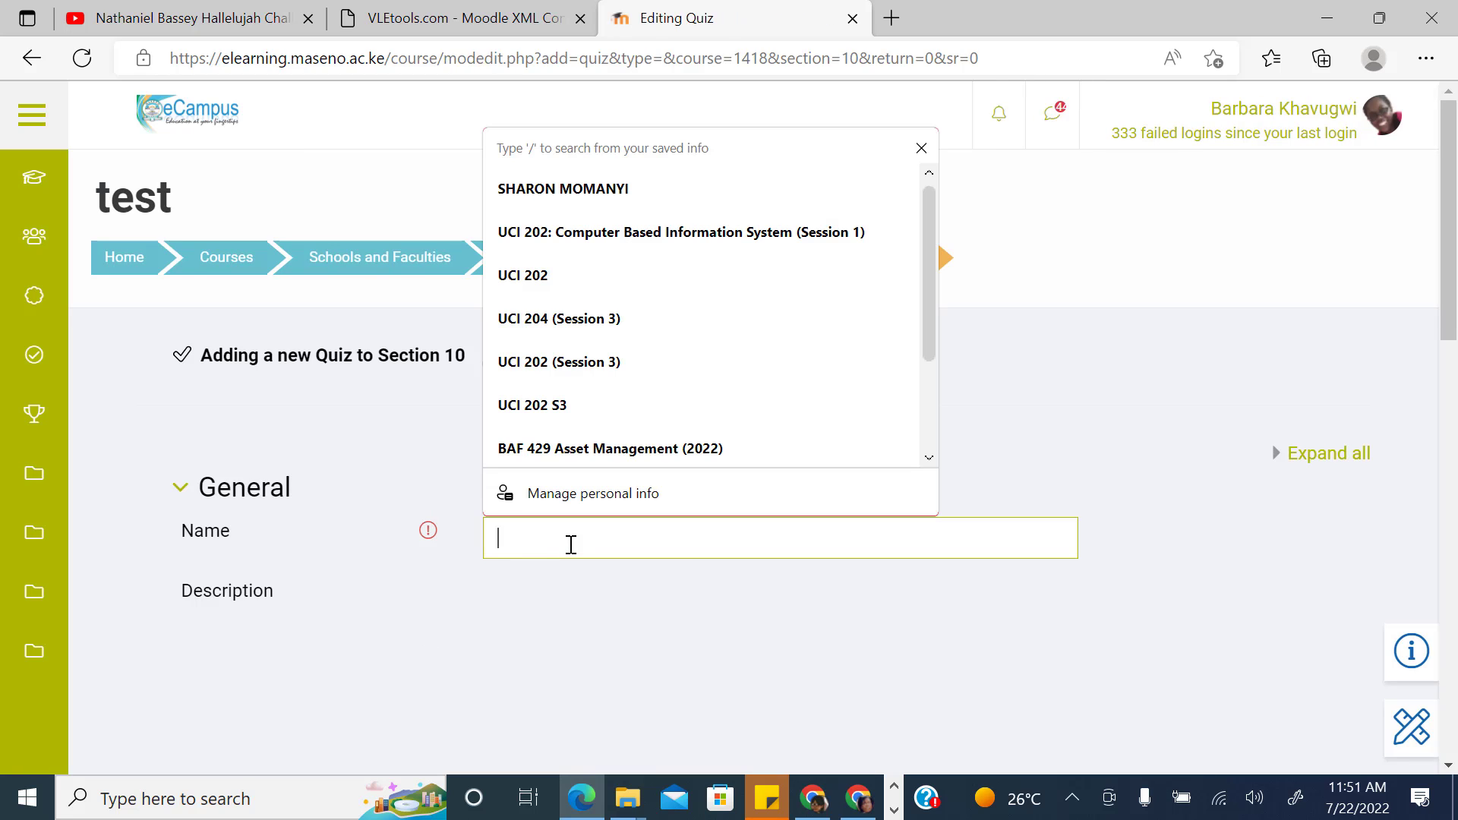
text(cAT)
key(BackSpace)
key(BackSpace)
key(BackSpace)
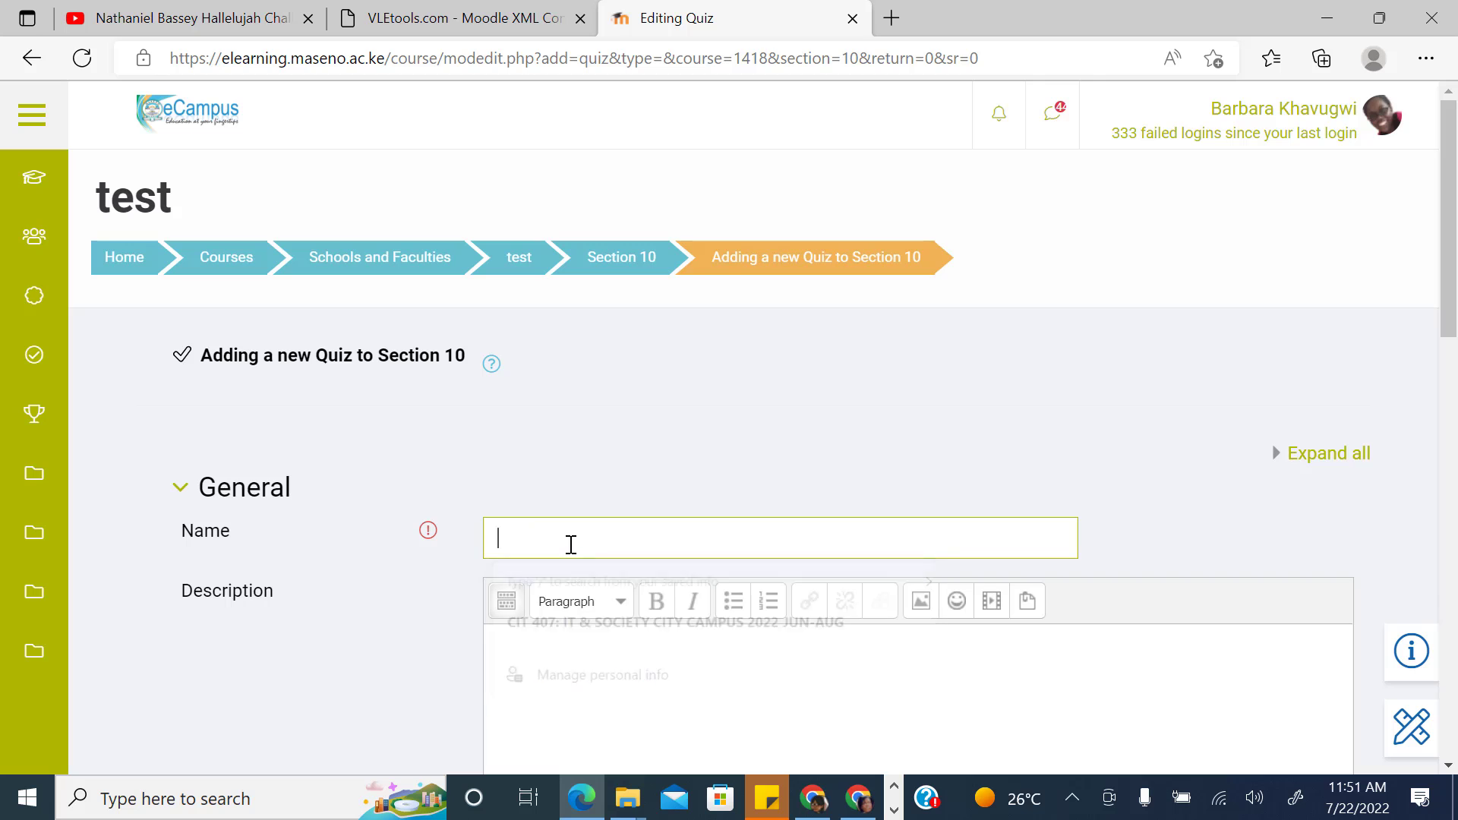
text(cat)
scroll(554, 493, down, 4)
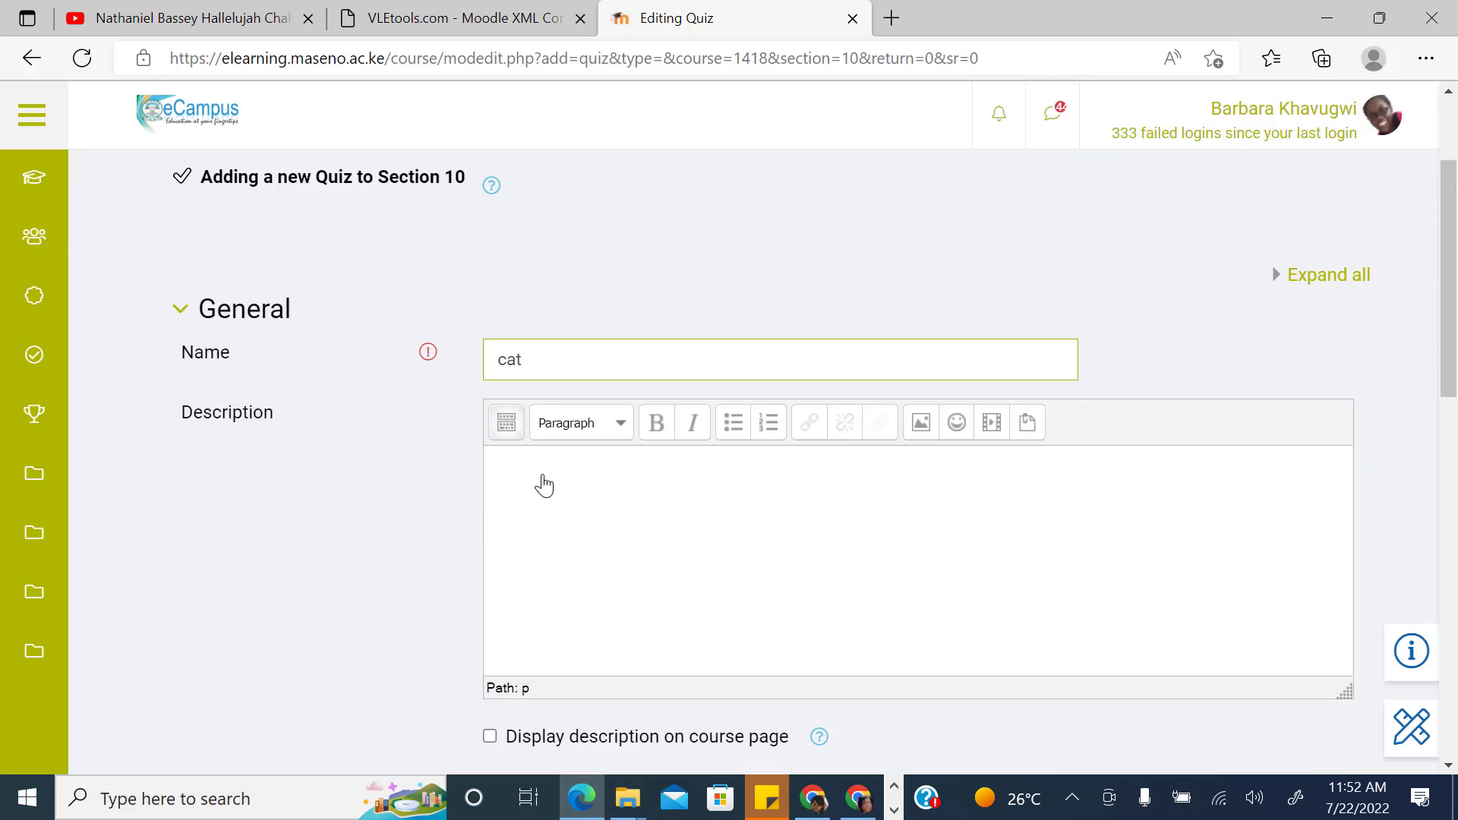
click(567, 508)
Step: In the Timing settings, enable the quiz's opening and closing dates and set the closing hour to 16
scroll(334, 668, down, 1)
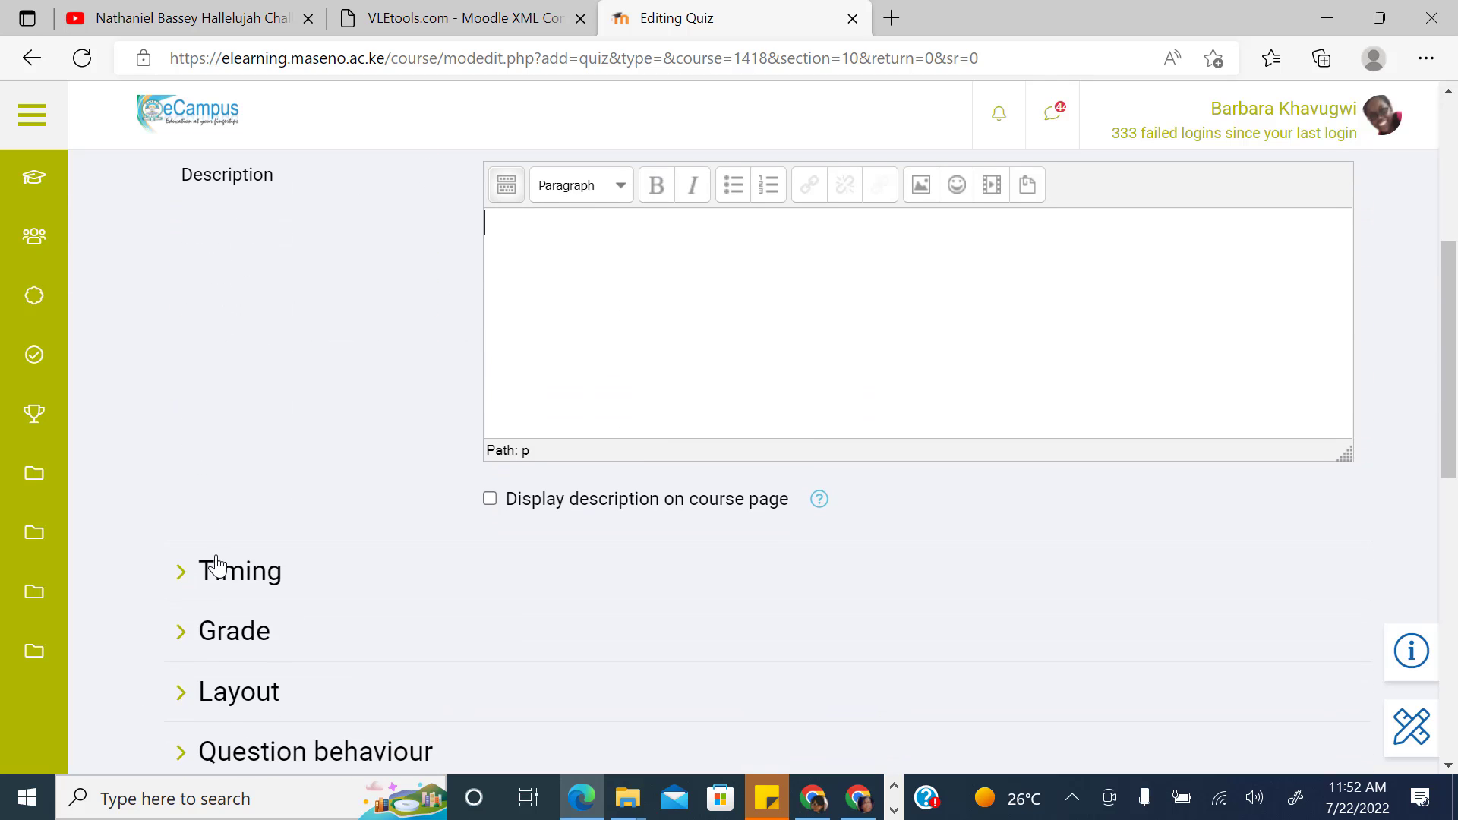
click(214, 567)
scroll(853, 537, down, 3)
click(991, 345)
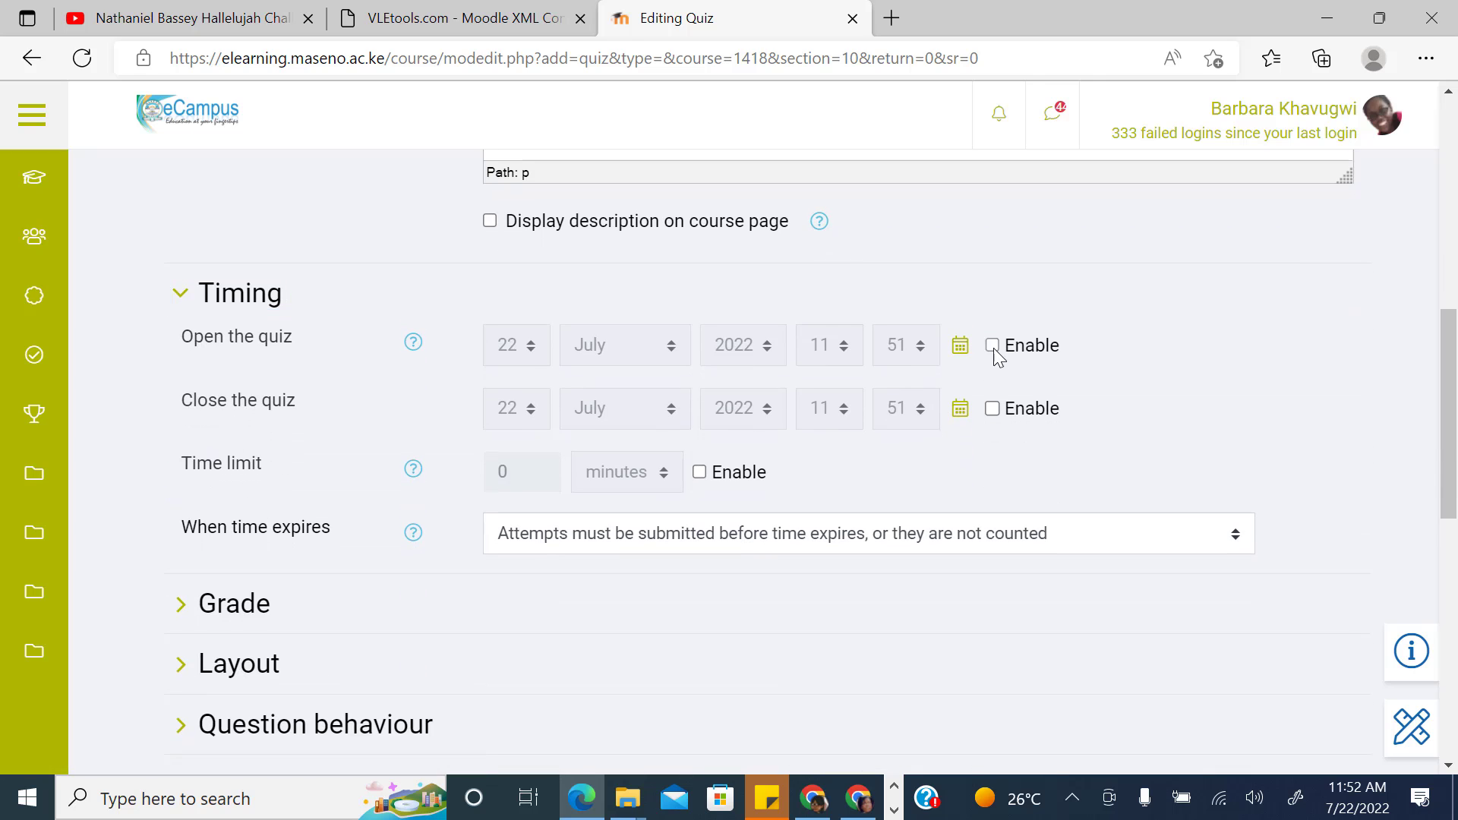
click(992, 408)
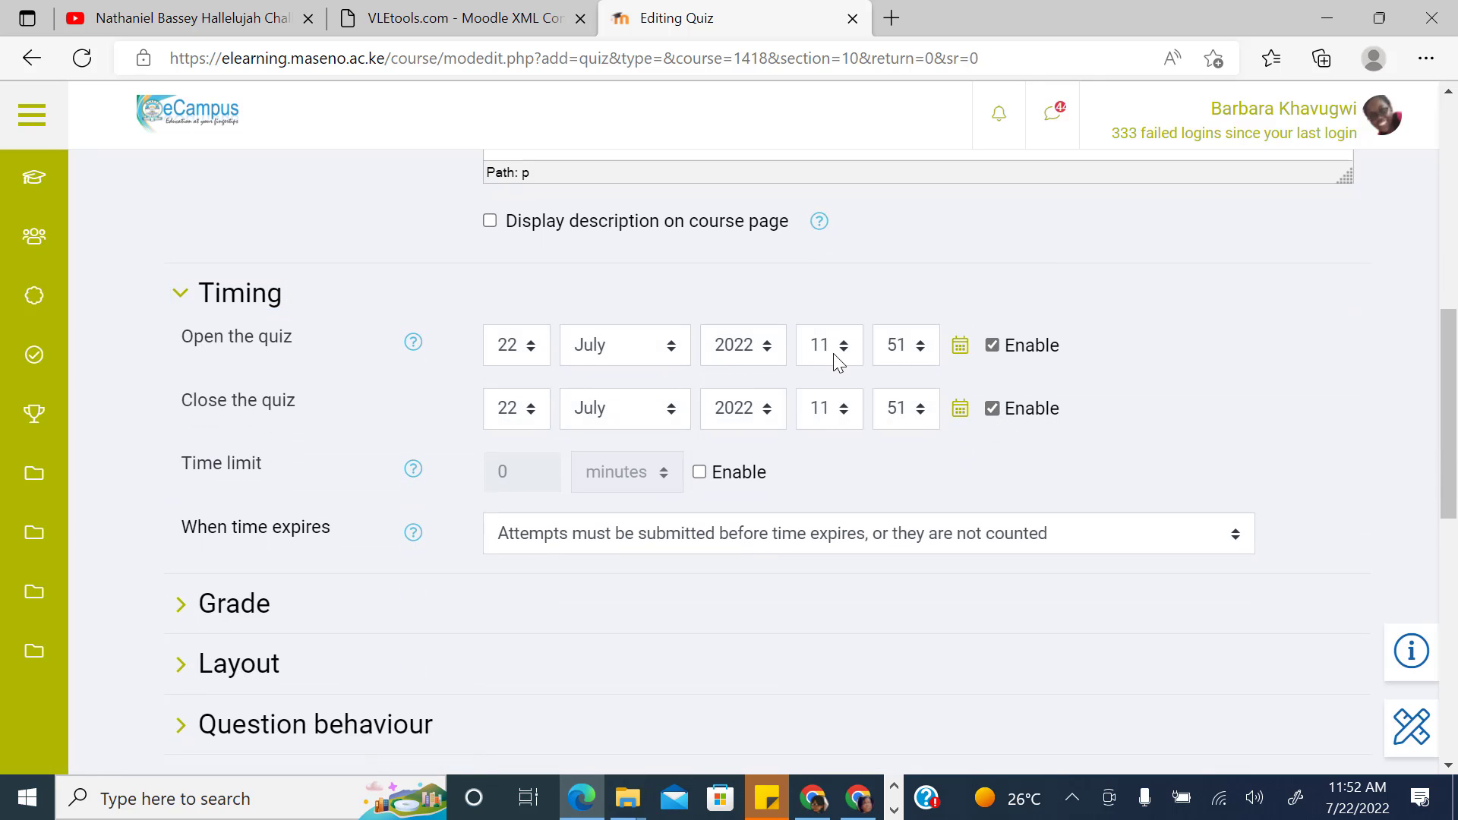
click(829, 414)
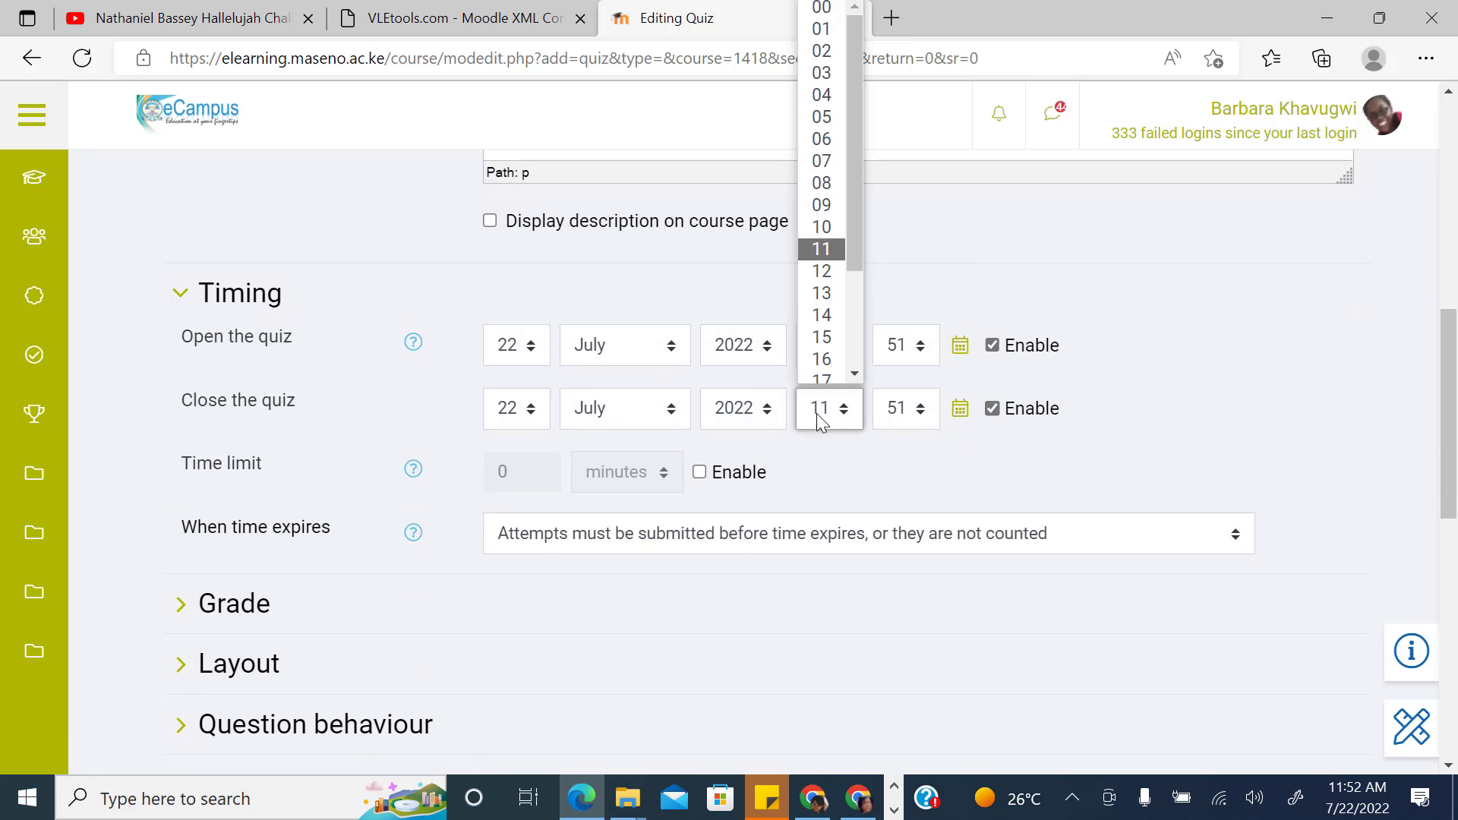
click(828, 351)
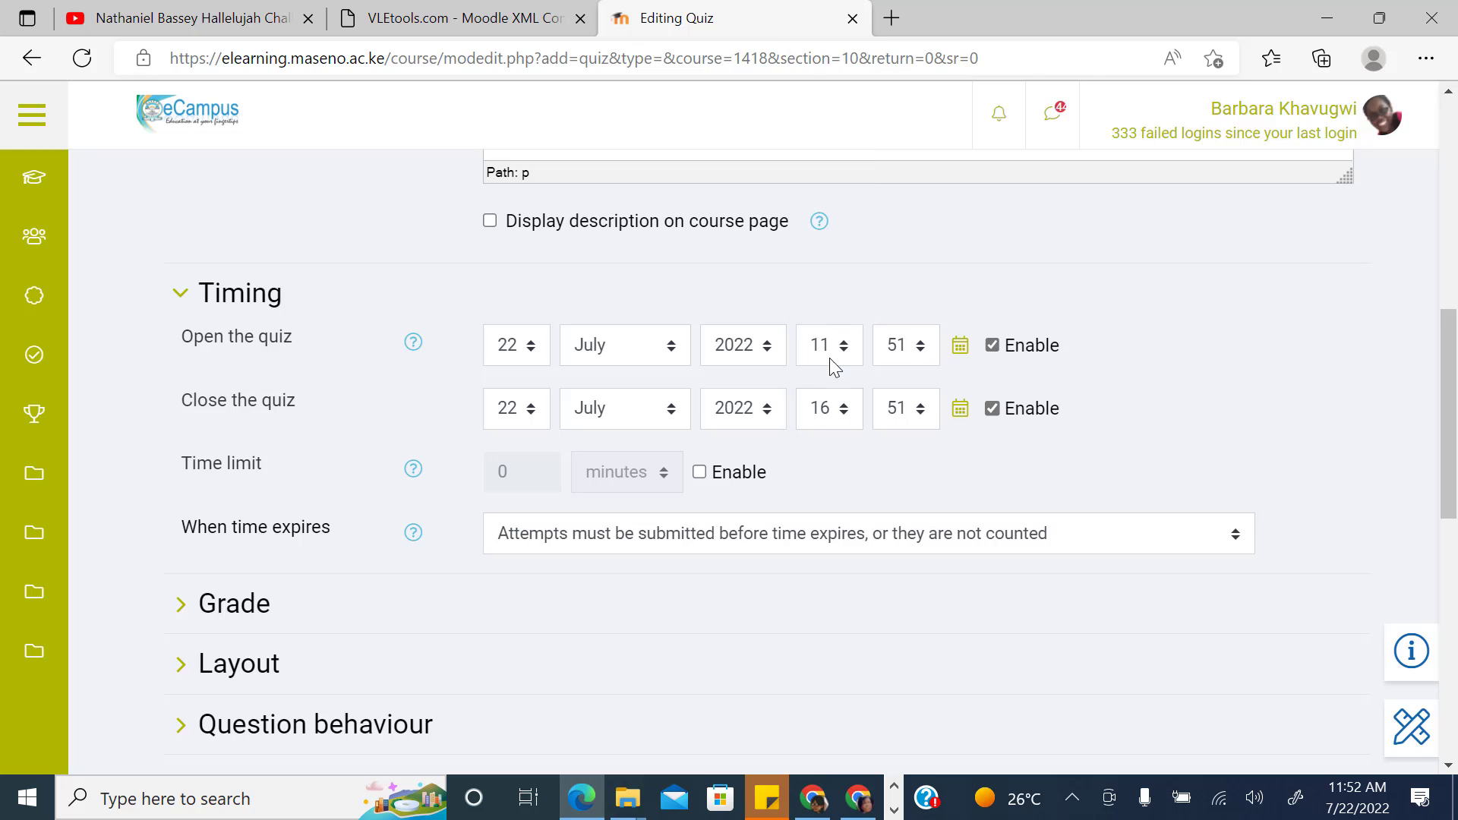
Step: Enable a time limit of 20 minutes and have open attempts submitted automatically when time expires
click(699, 472)
double_click(527, 482)
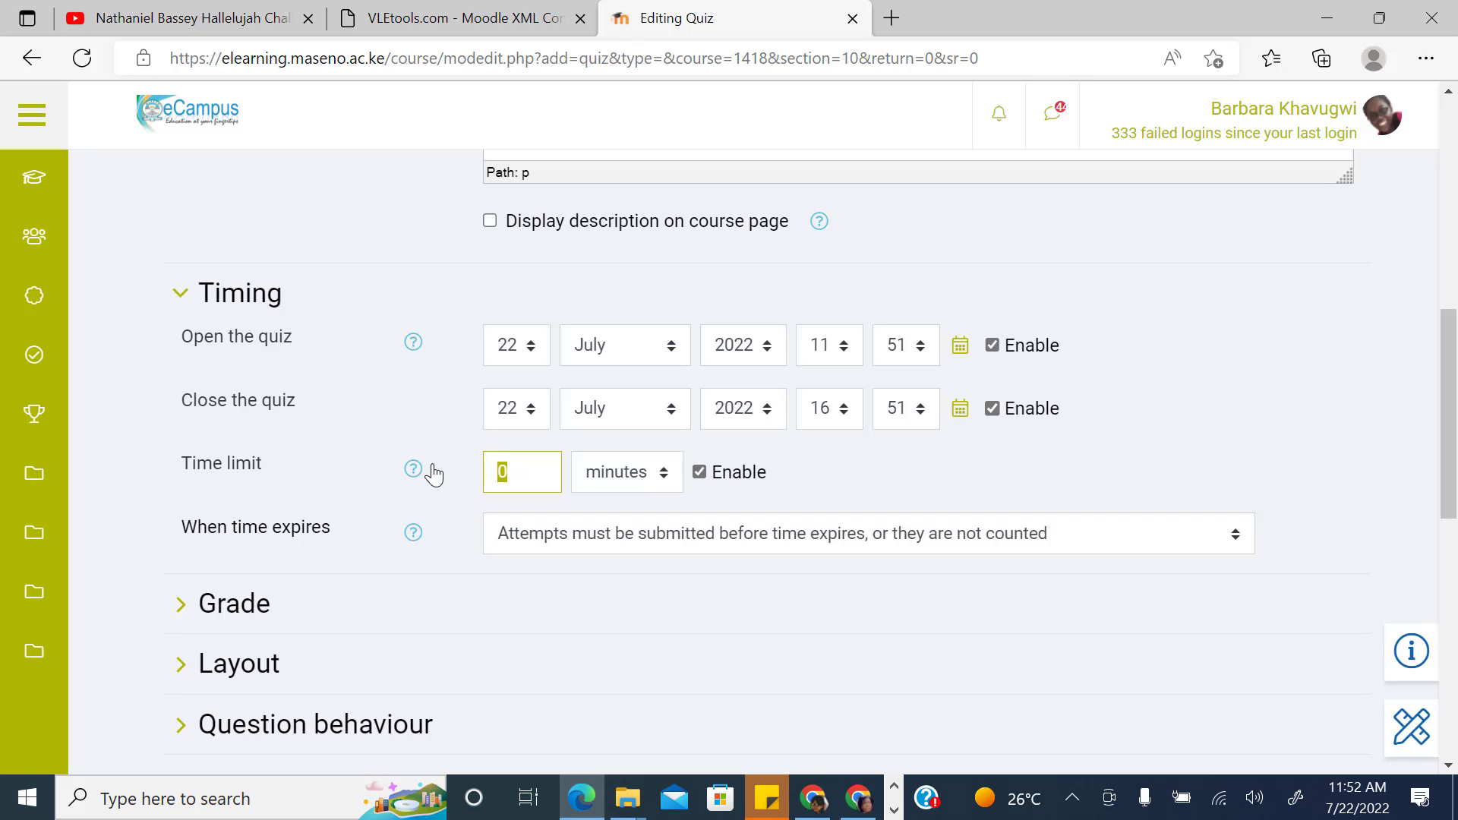
text(20)
click(329, 594)
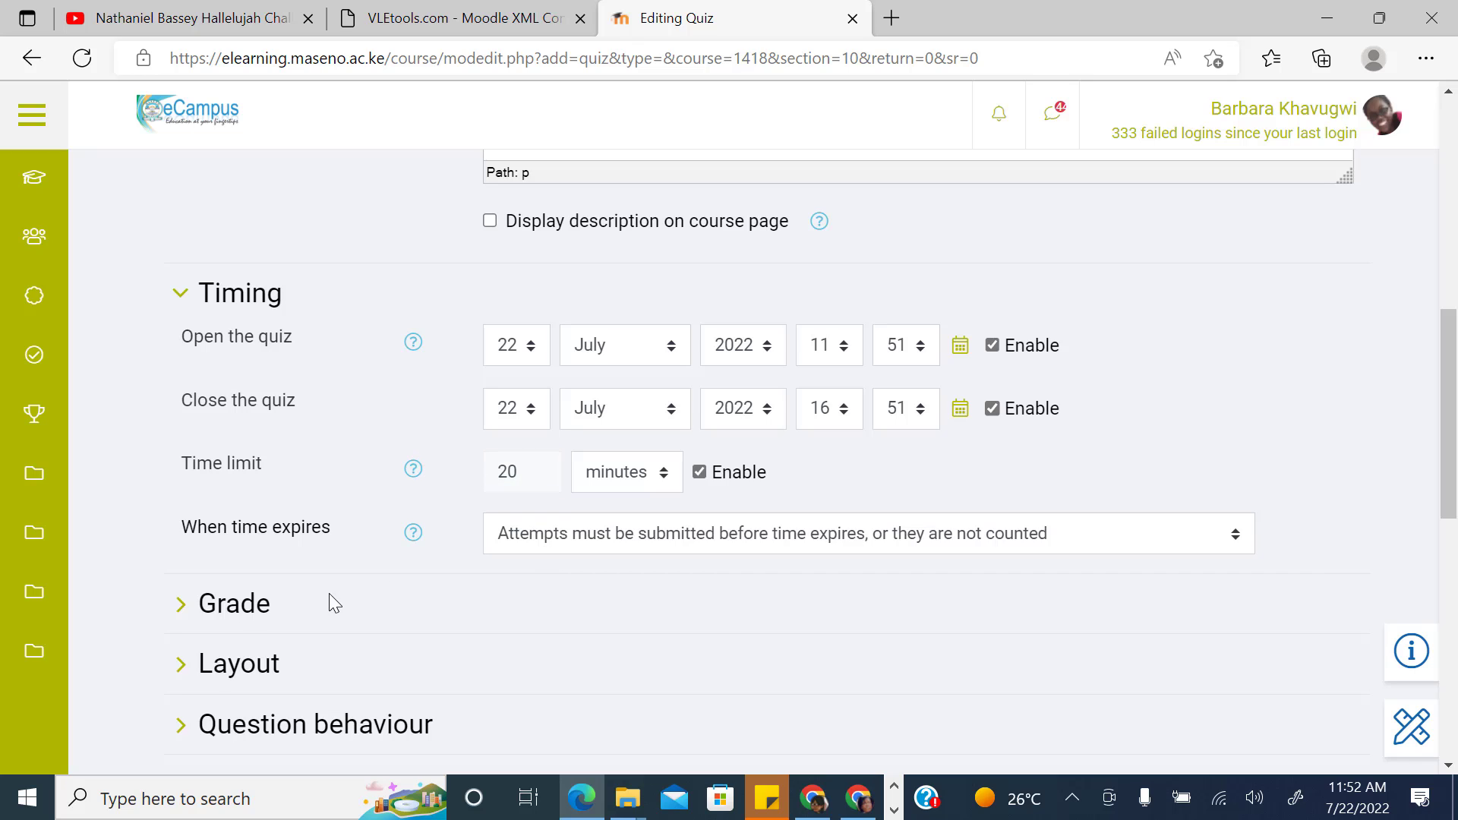
click(906, 540)
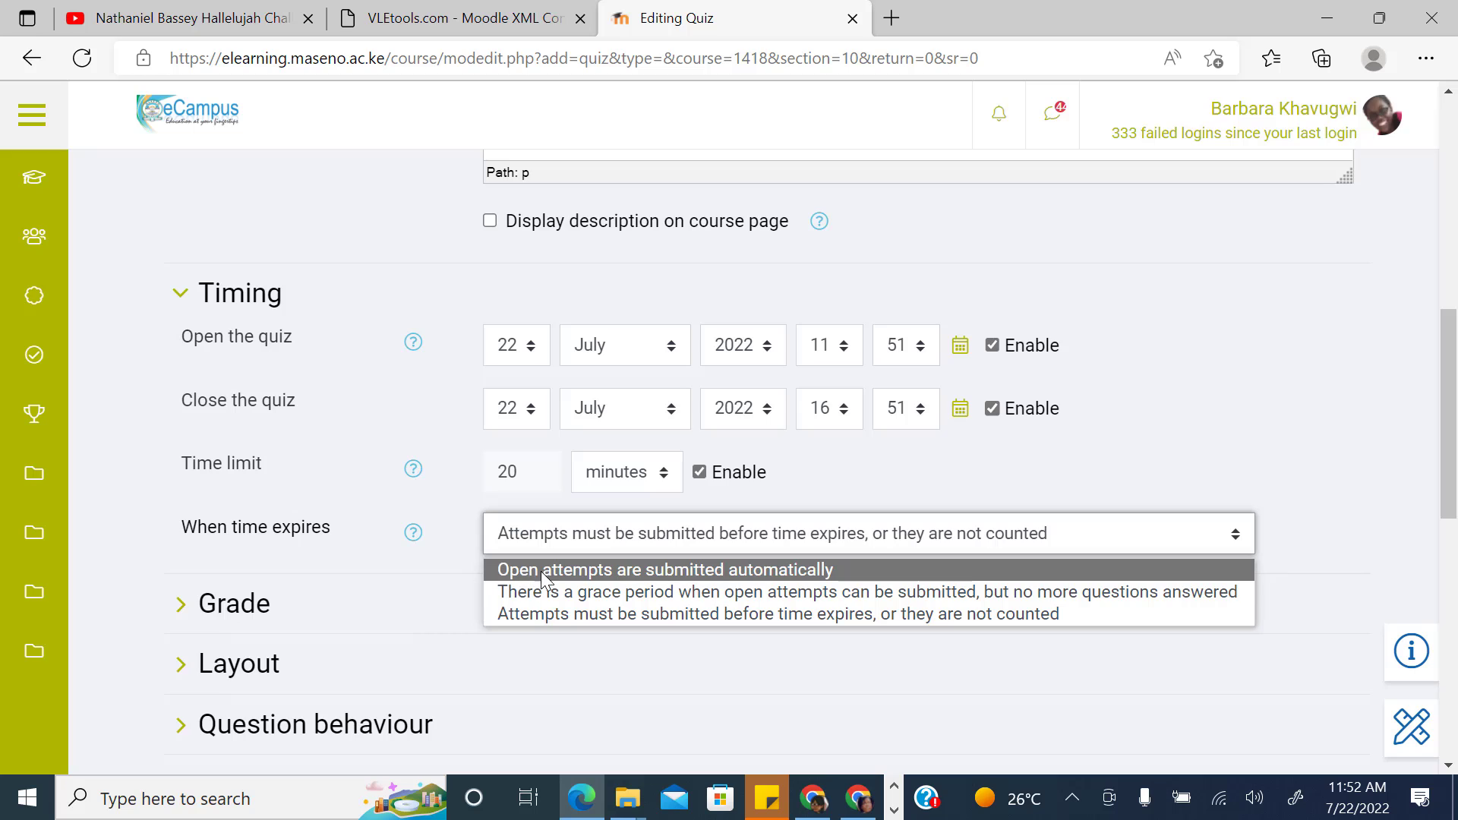
click(709, 578)
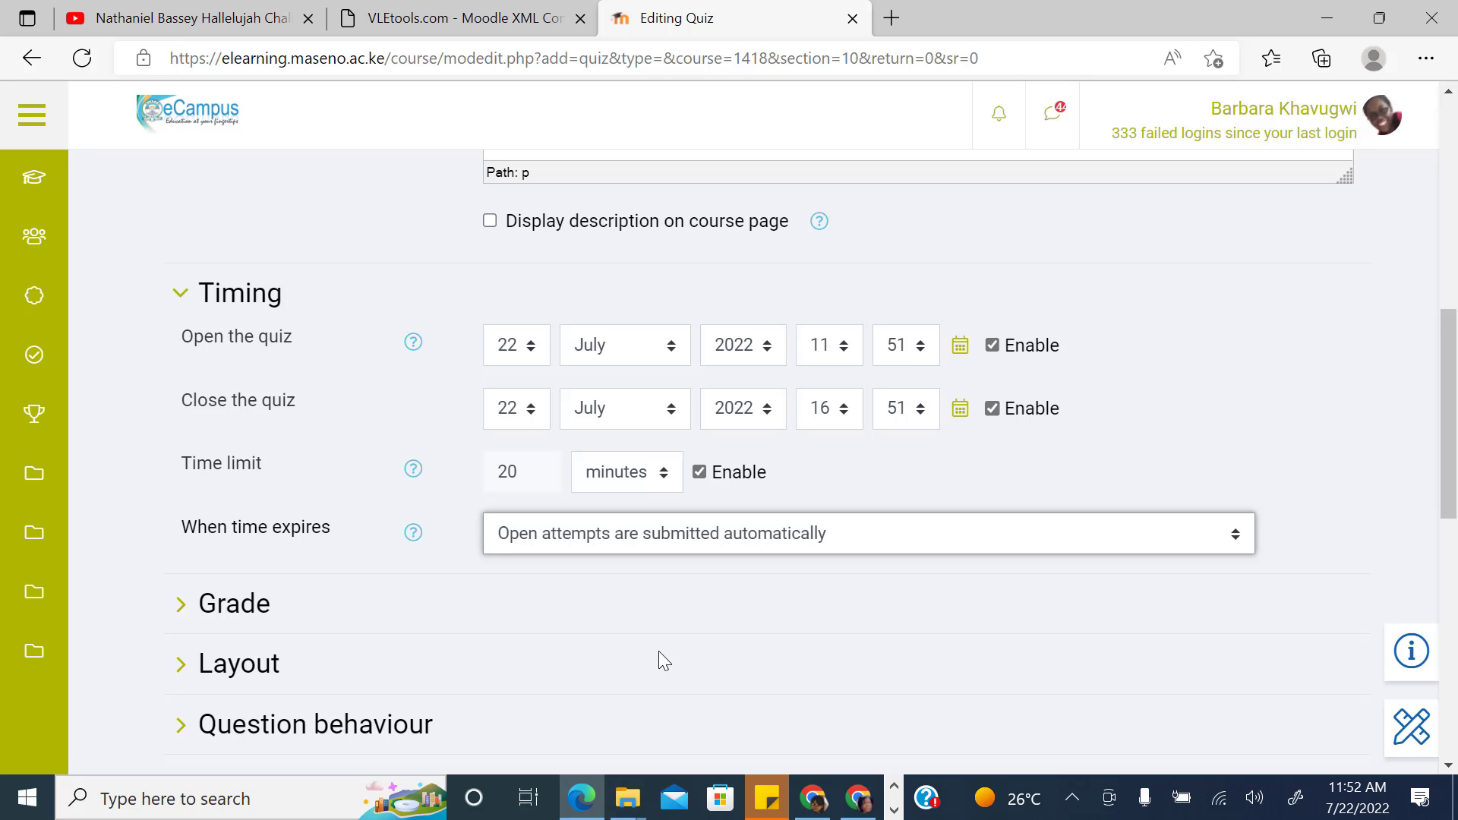
Step: In the Grade settings, set the attempts allowed to 2
scroll(463, 475, down, 2)
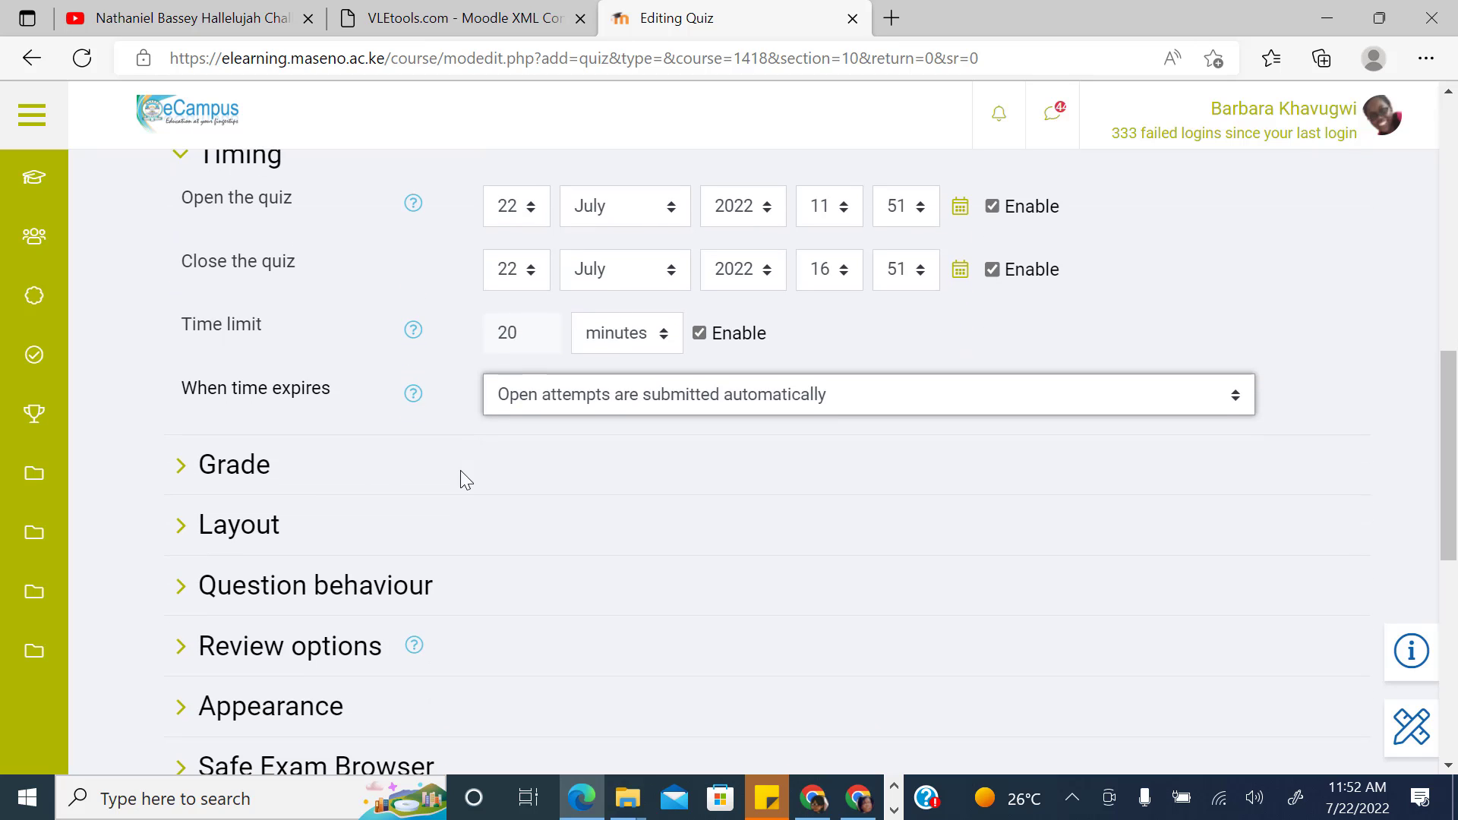
click(207, 463)
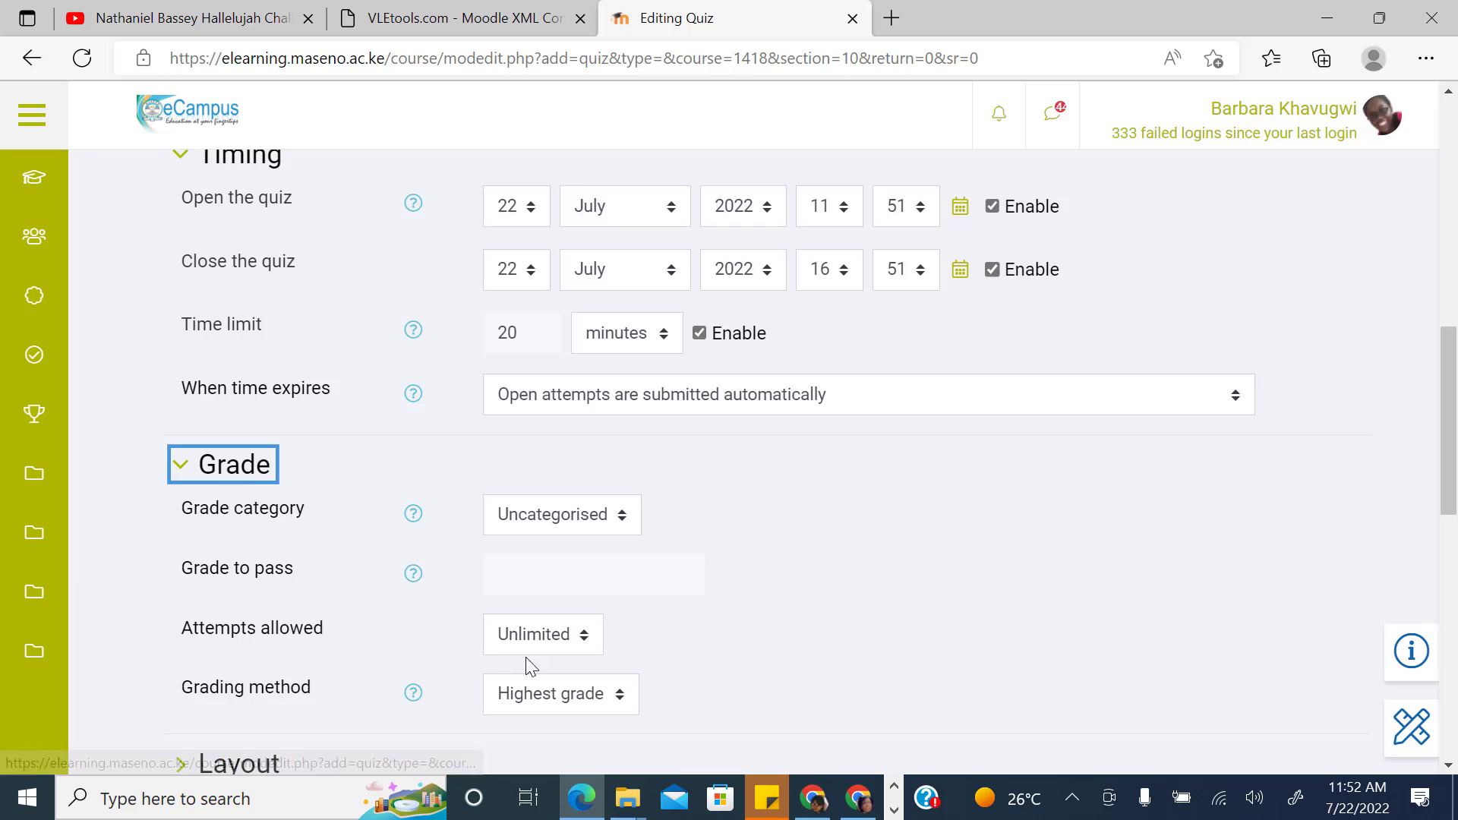
scroll(581, 646, down, 2)
click(517, 498)
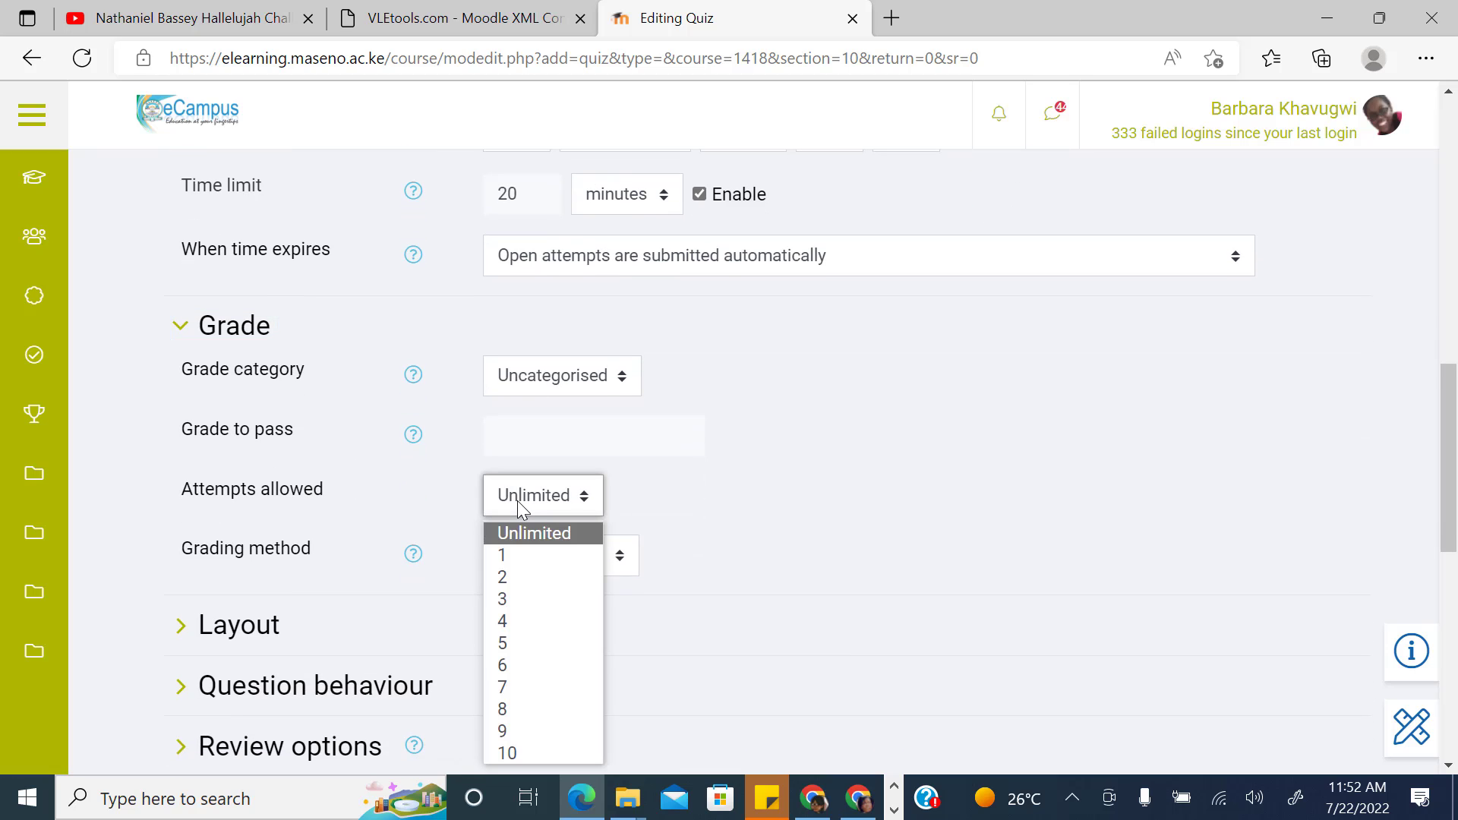
click(508, 576)
Step: Try 1 as the number of attempts allowed and return the setting to 2
click(560, 506)
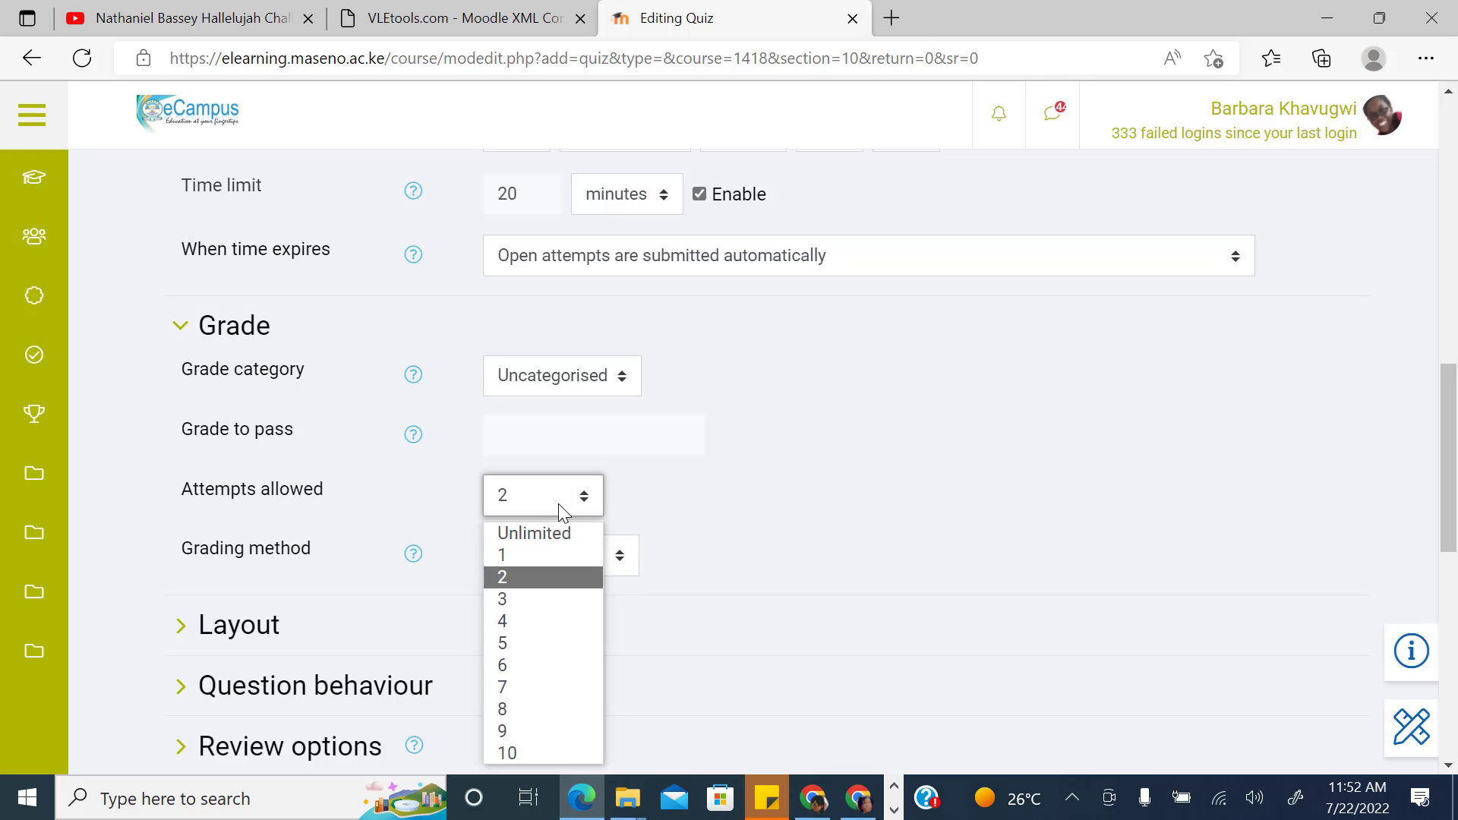
click(504, 556)
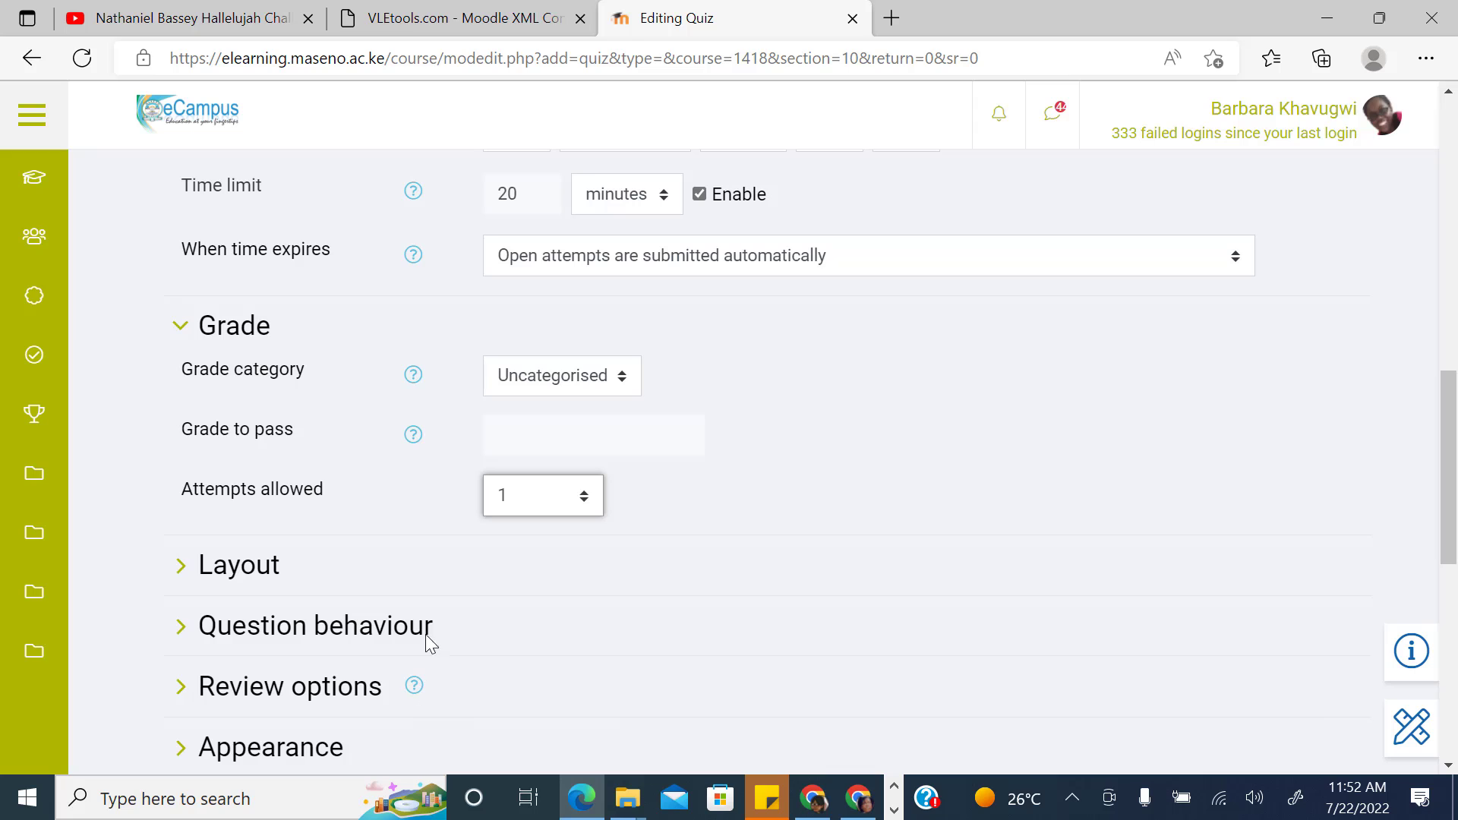
click(537, 495)
click(509, 562)
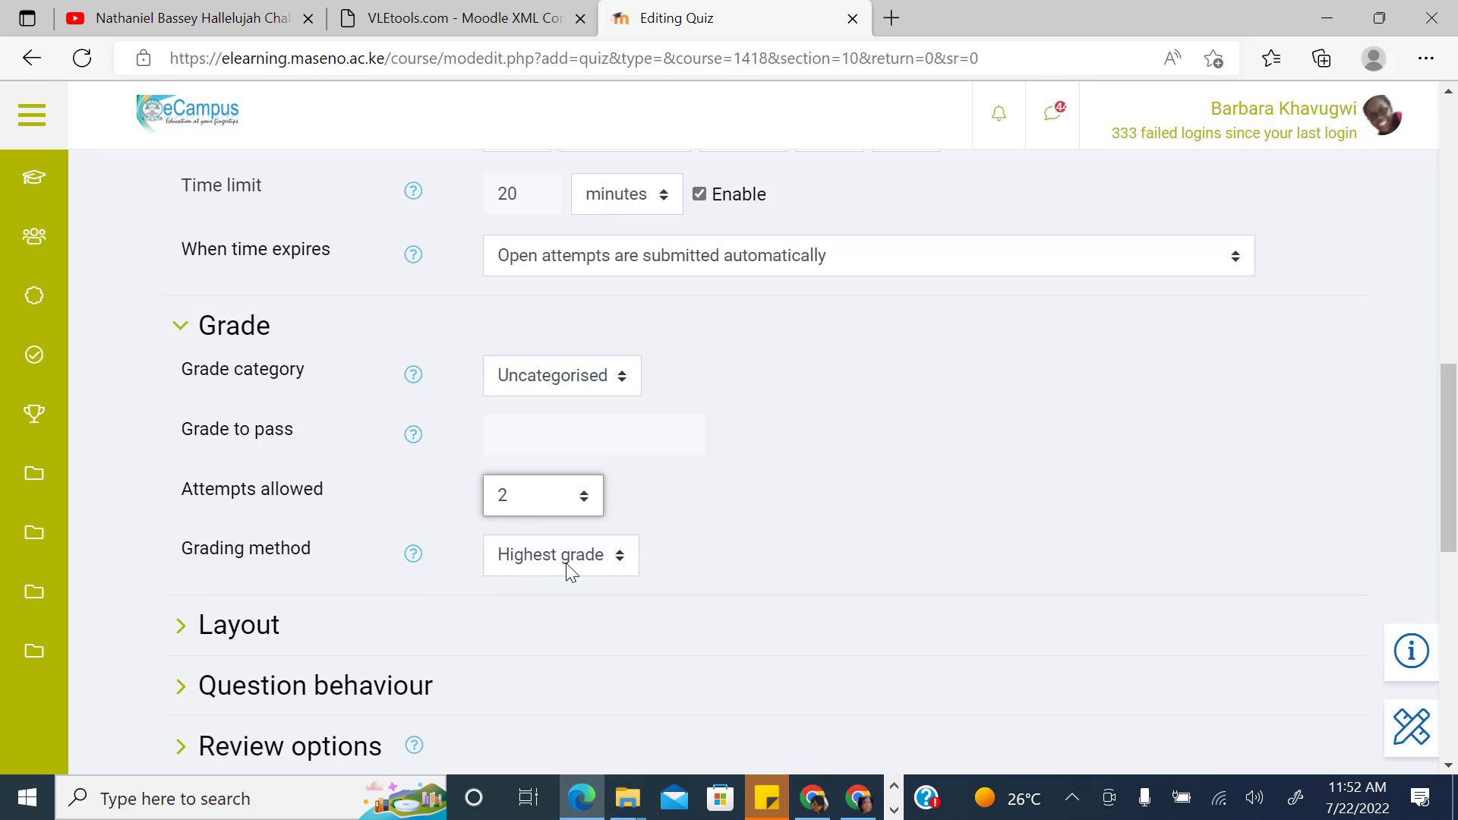
Step: Show all Layout settings of the quiz and start a new page every 2 questions
scroll(641, 553, down, 3)
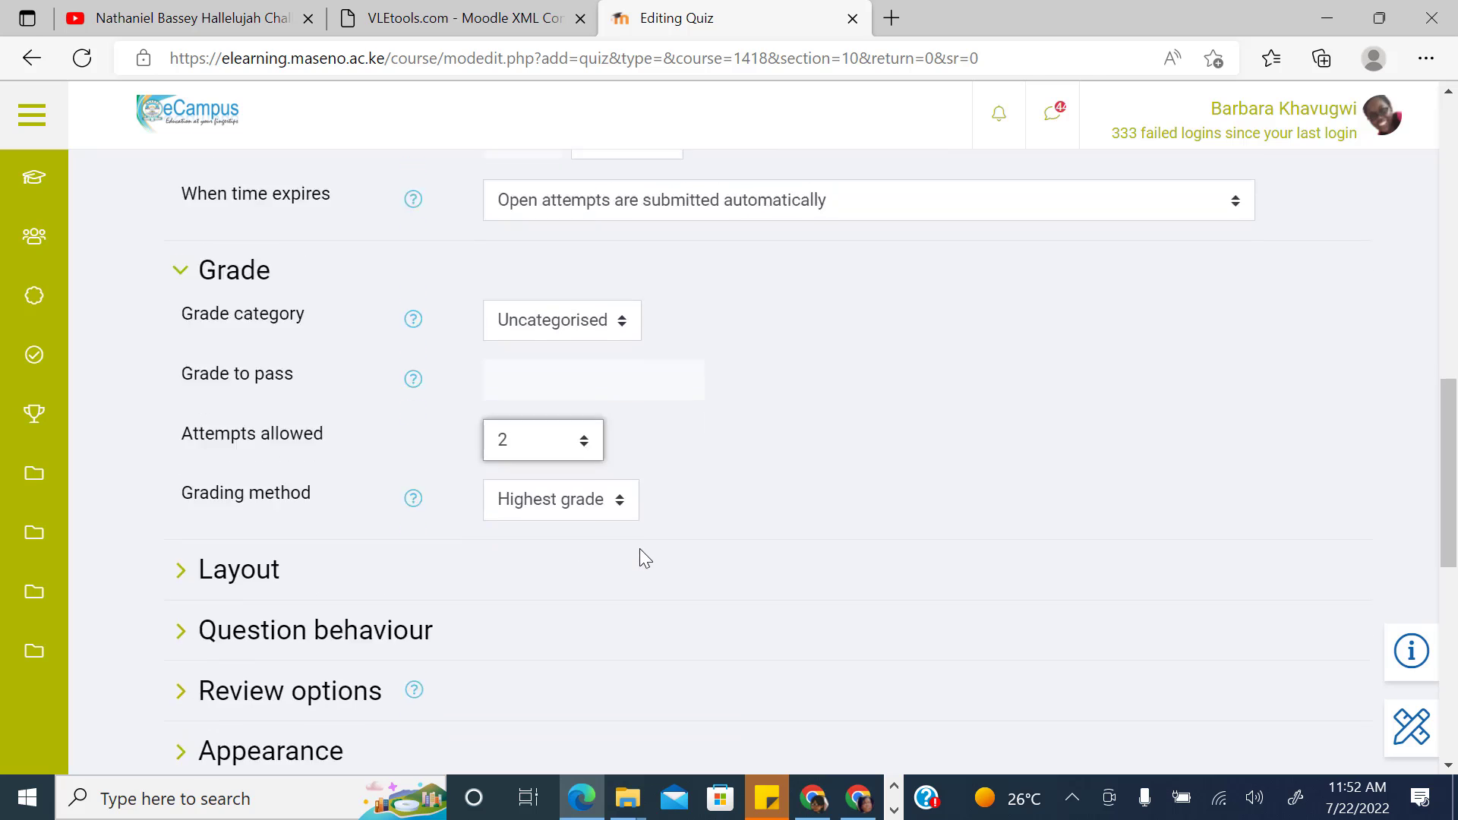
click(253, 351)
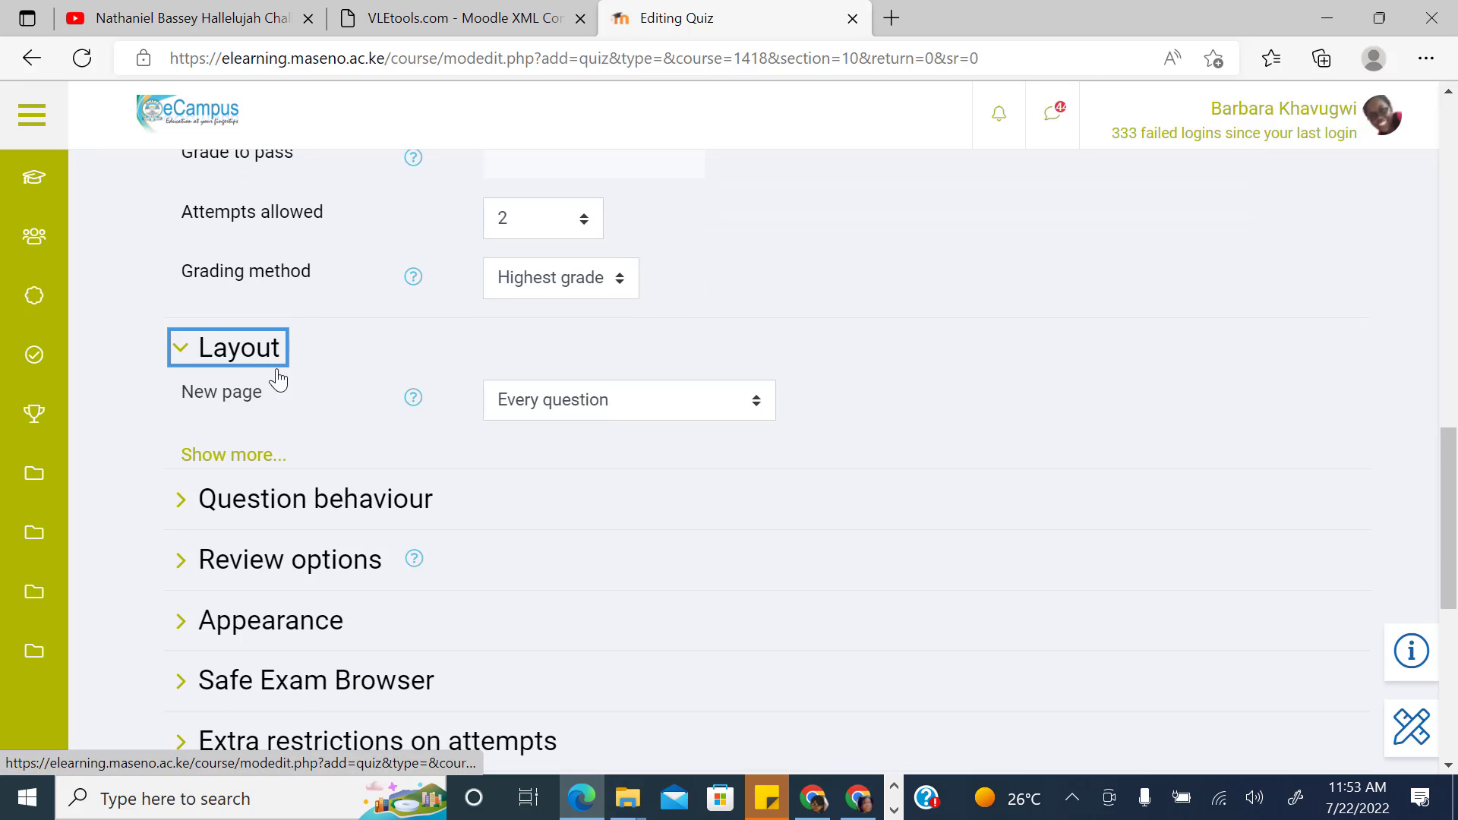
click(261, 456)
click(622, 410)
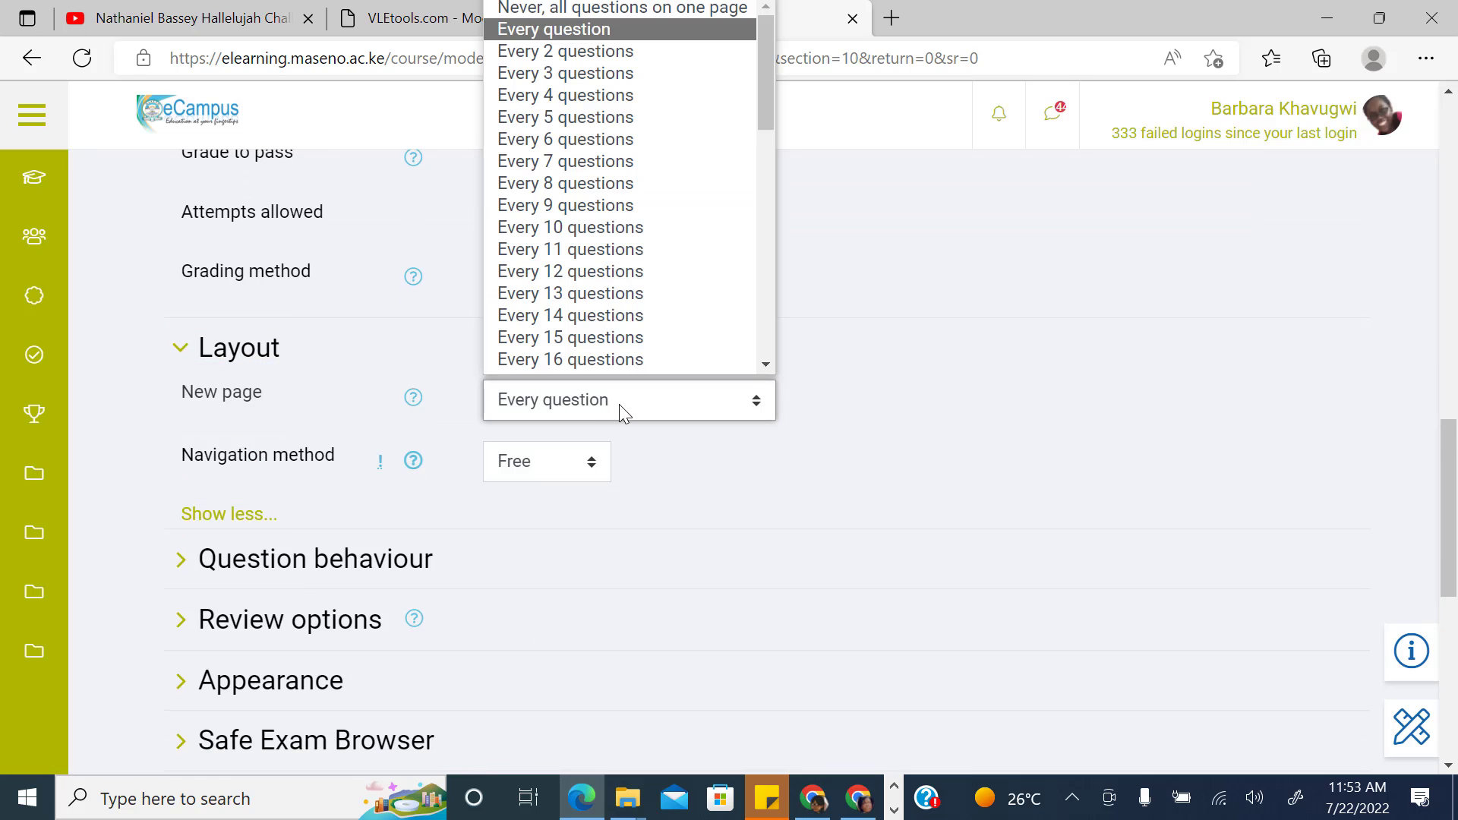
click(591, 51)
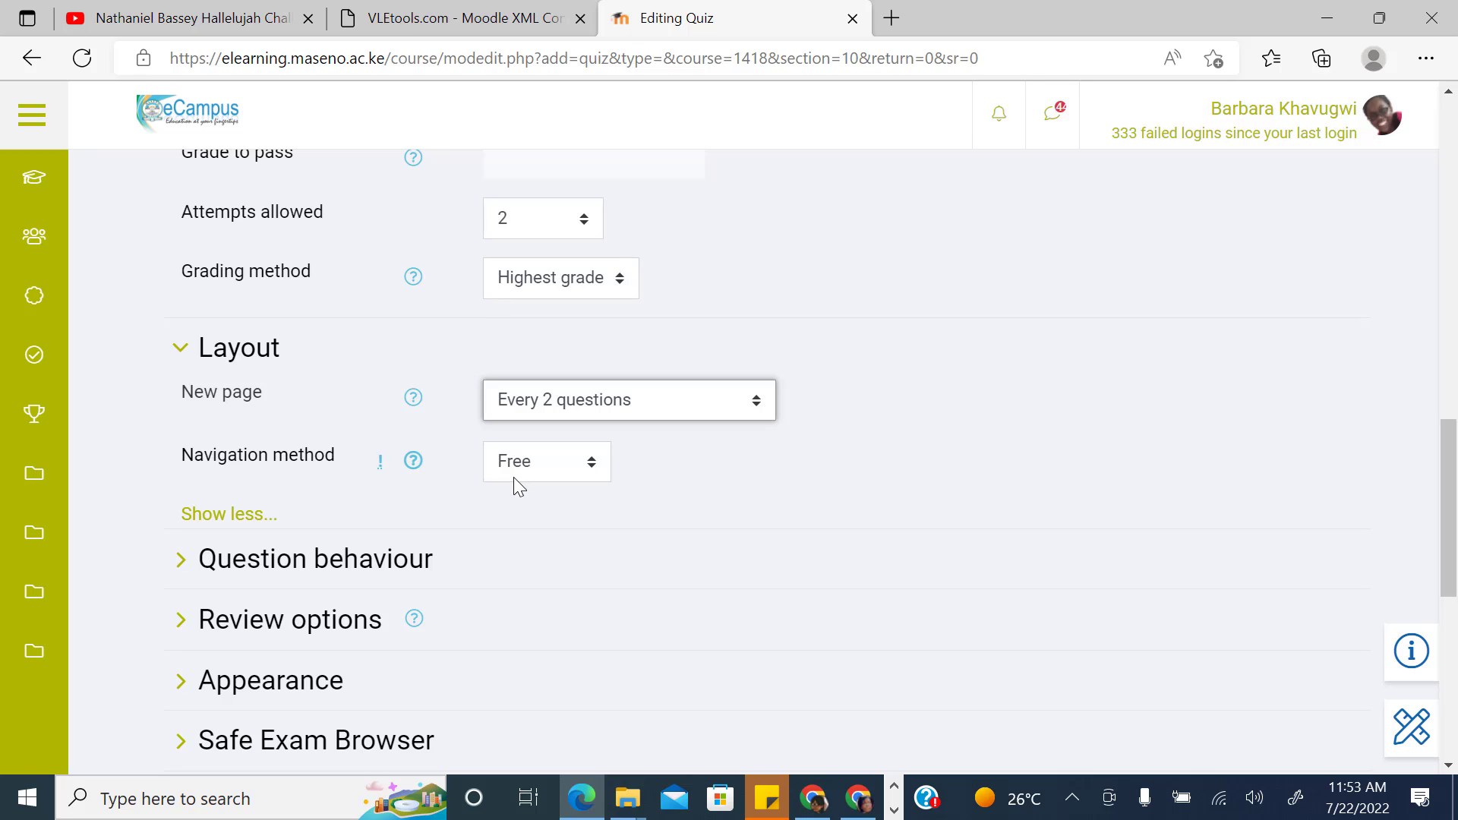
Step: Compare the available navigation methods for the quiz and set the navigation method to Sequential
drag(200, 467, 327, 478)
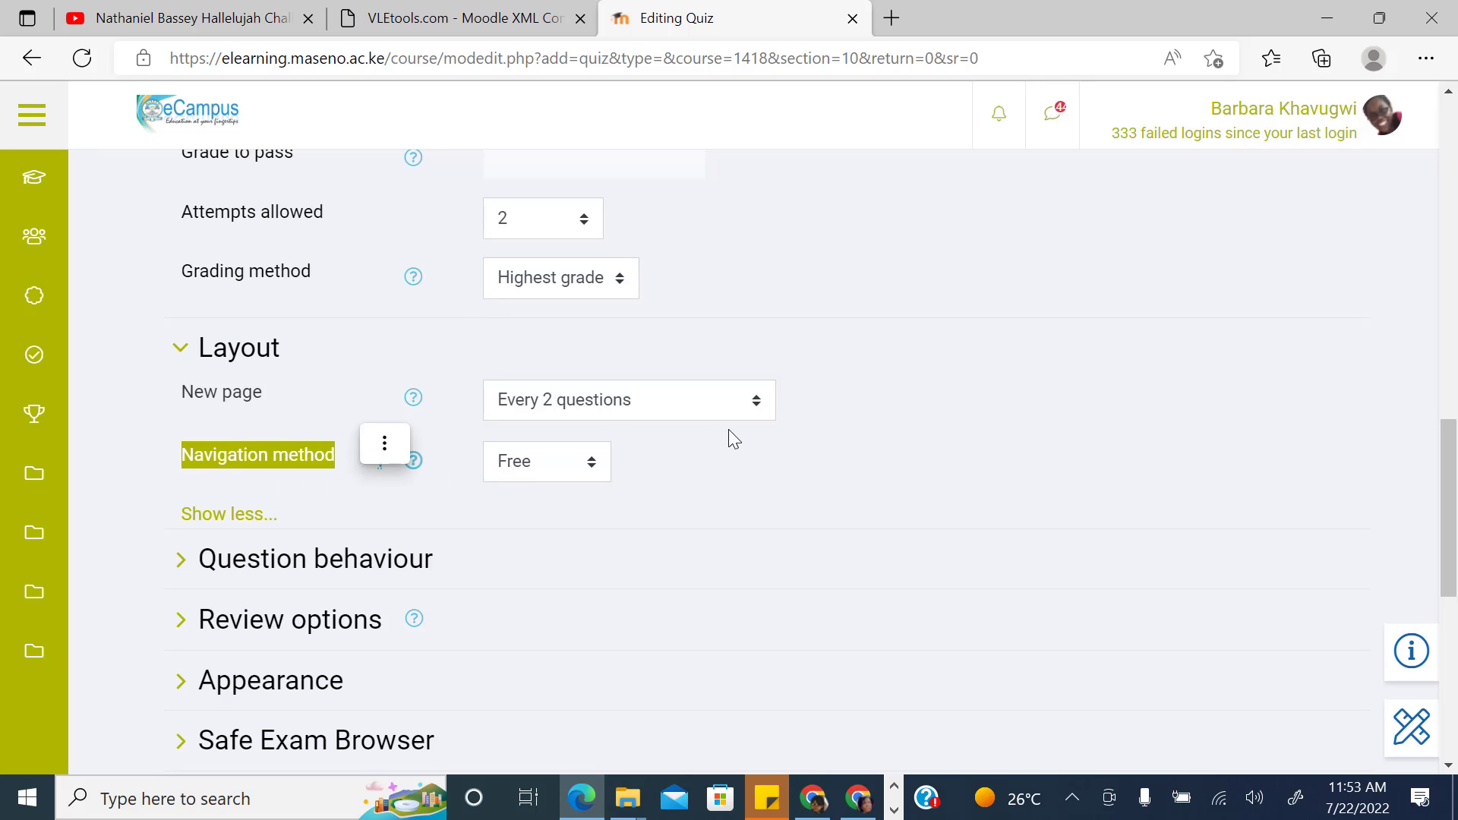
click(582, 480)
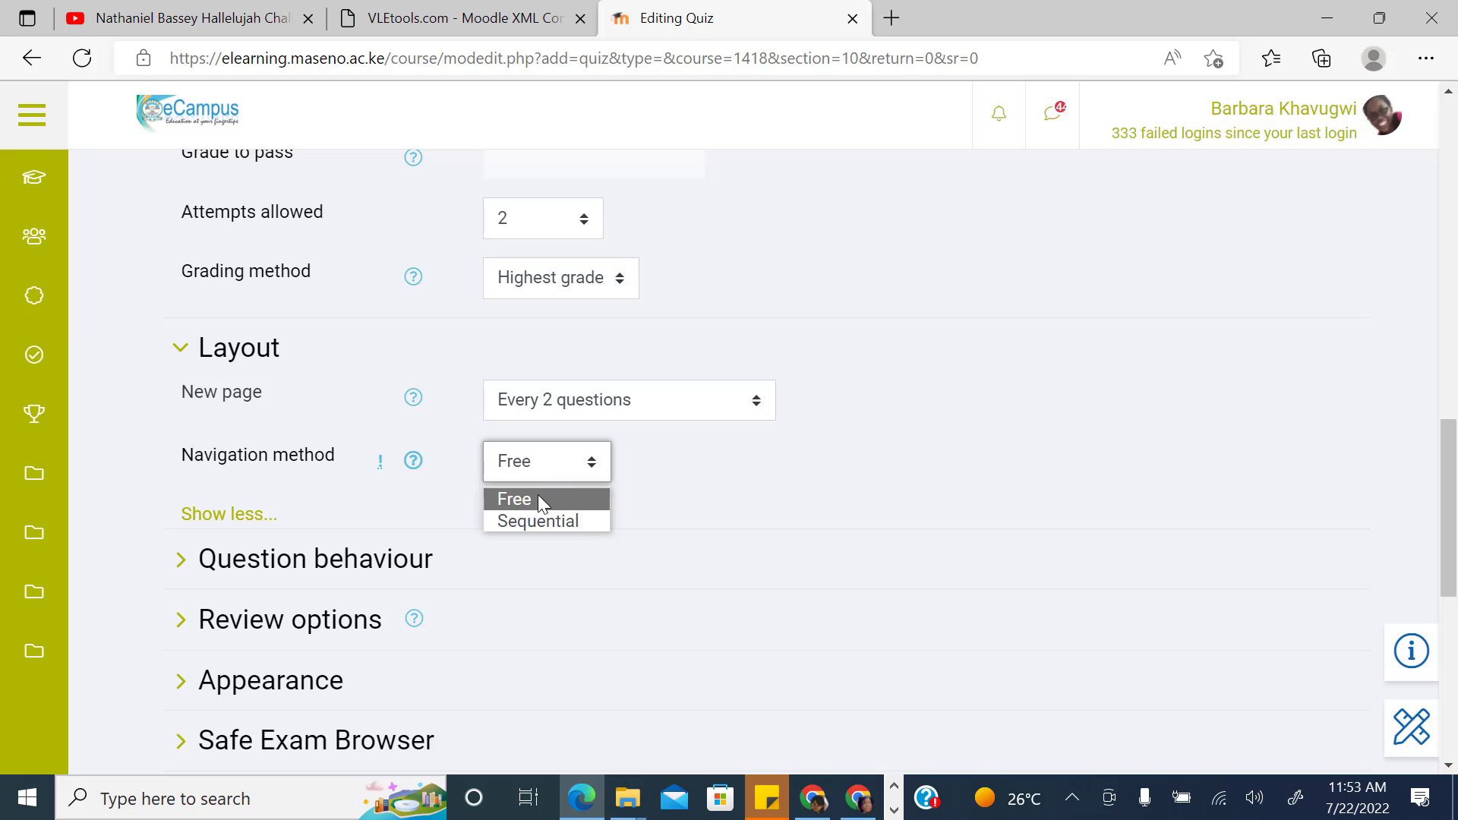
click(538, 498)
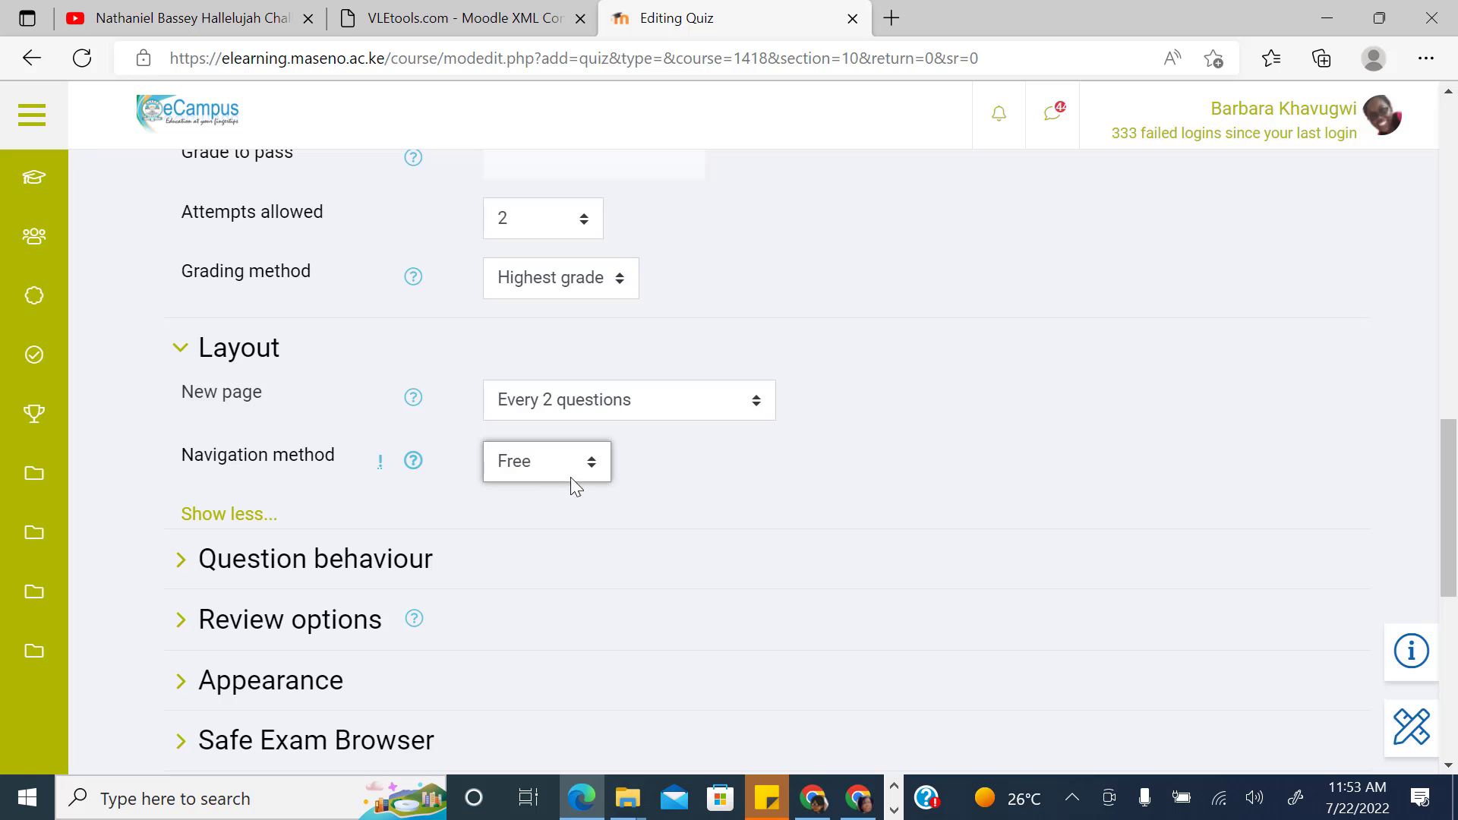
click(524, 461)
click(558, 519)
Step: In the Review options, disable The attempt, Marks and Overall feedback for immediately after the attempt
scroll(994, 679, down, 4)
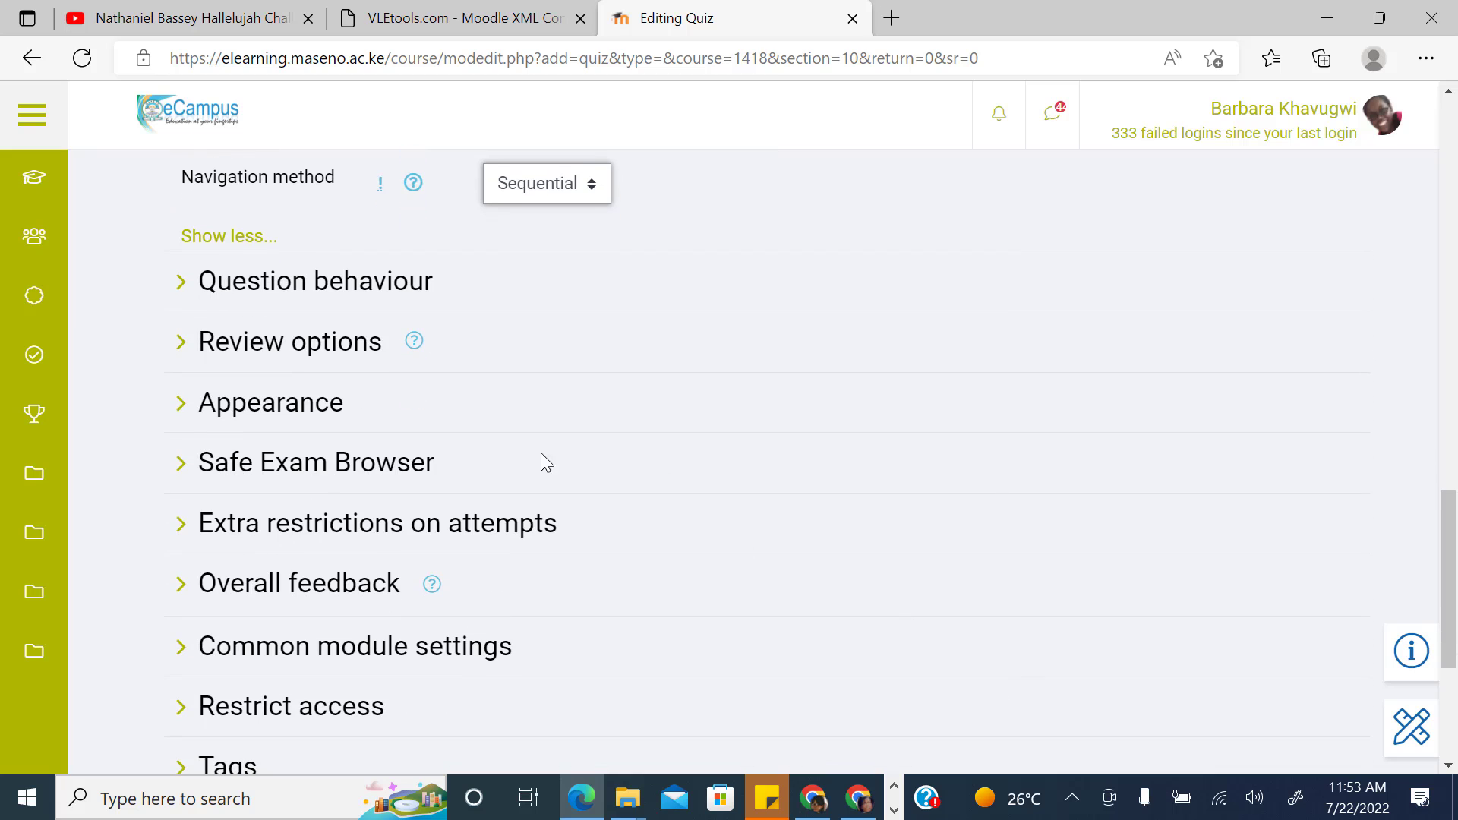
click(180, 341)
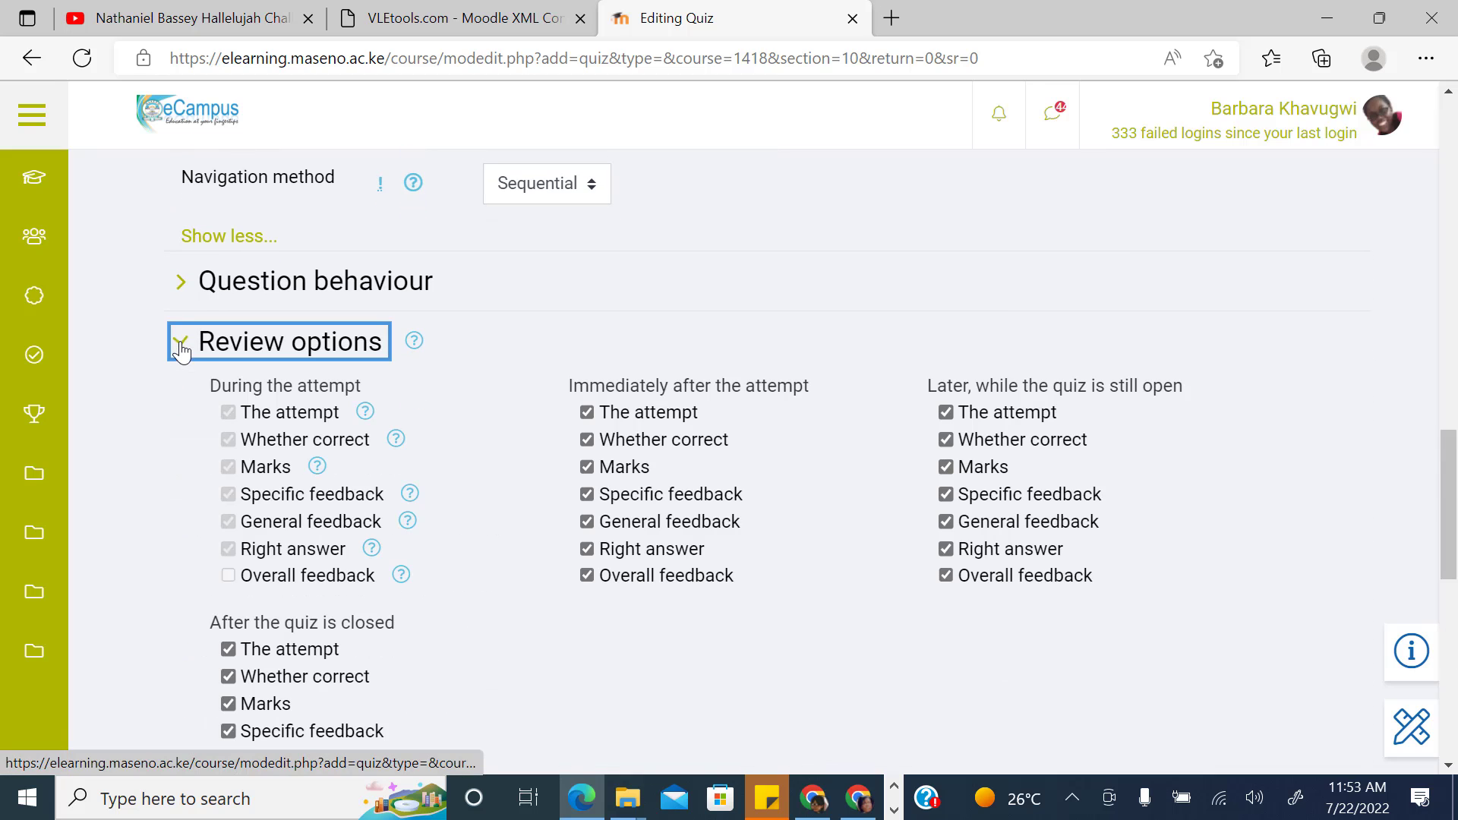
click(587, 412)
click(587, 467)
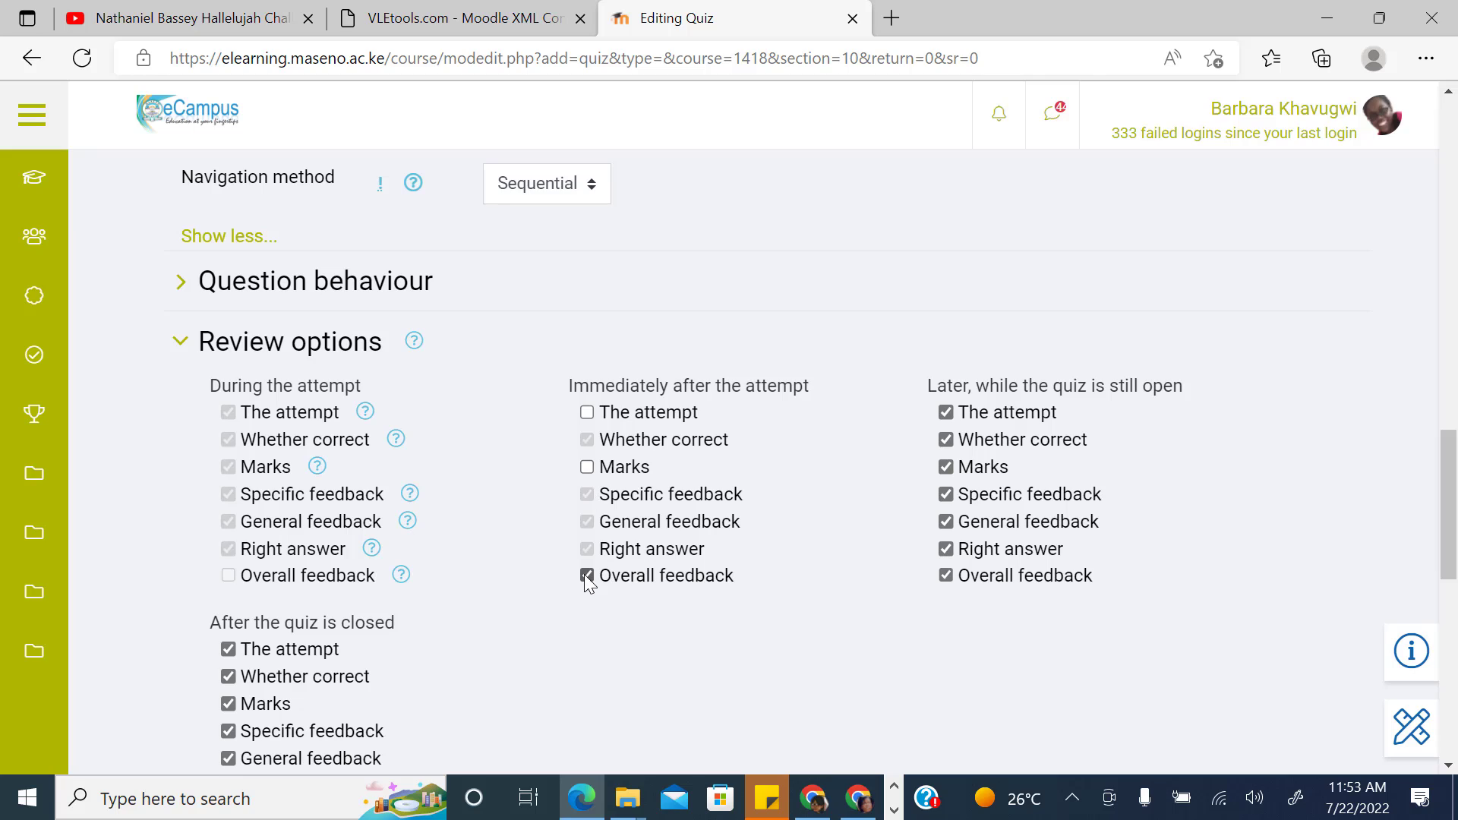
click(587, 575)
click(587, 467)
Step: Disable The attempt, Marks and Overall feedback for the review period while the quiz is still open
click(945, 412)
click(946, 575)
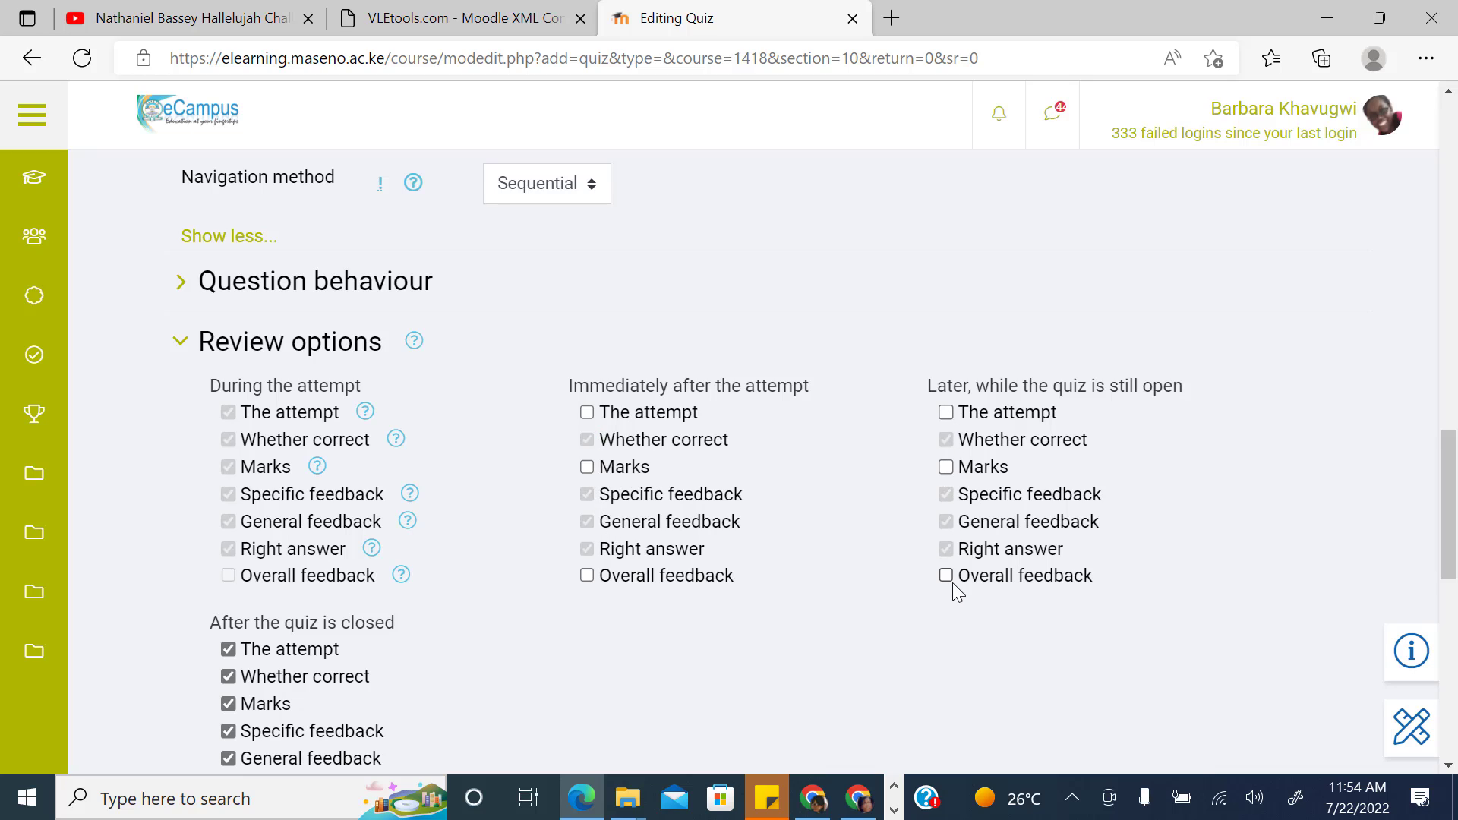
click(981, 465)
Step: Check the review options for after the quiz is closed against the quiz's layout, attempt and timing settings
scroll(425, 532, down, 2)
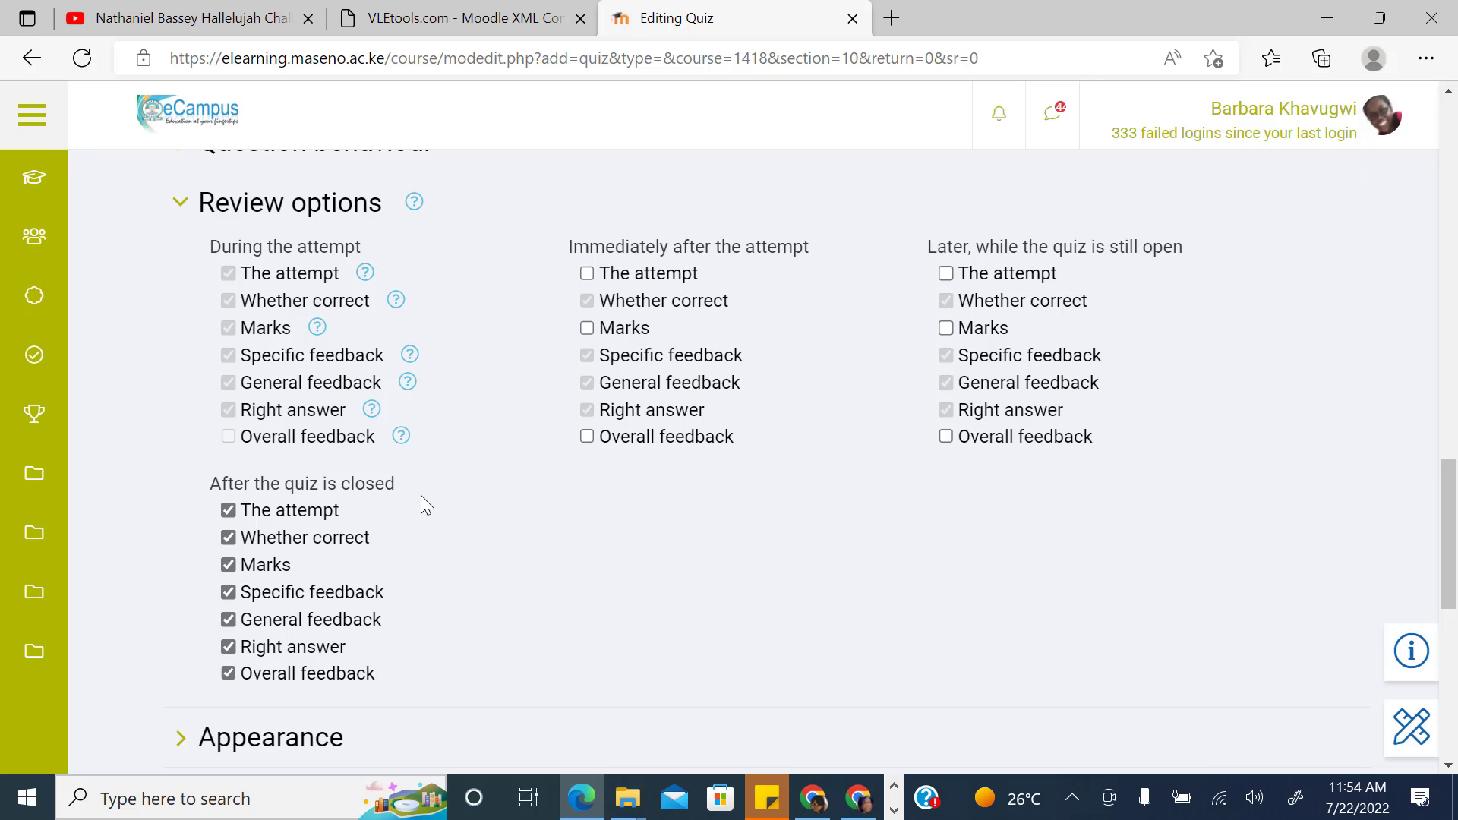
scroll(440, 494, up, 12)
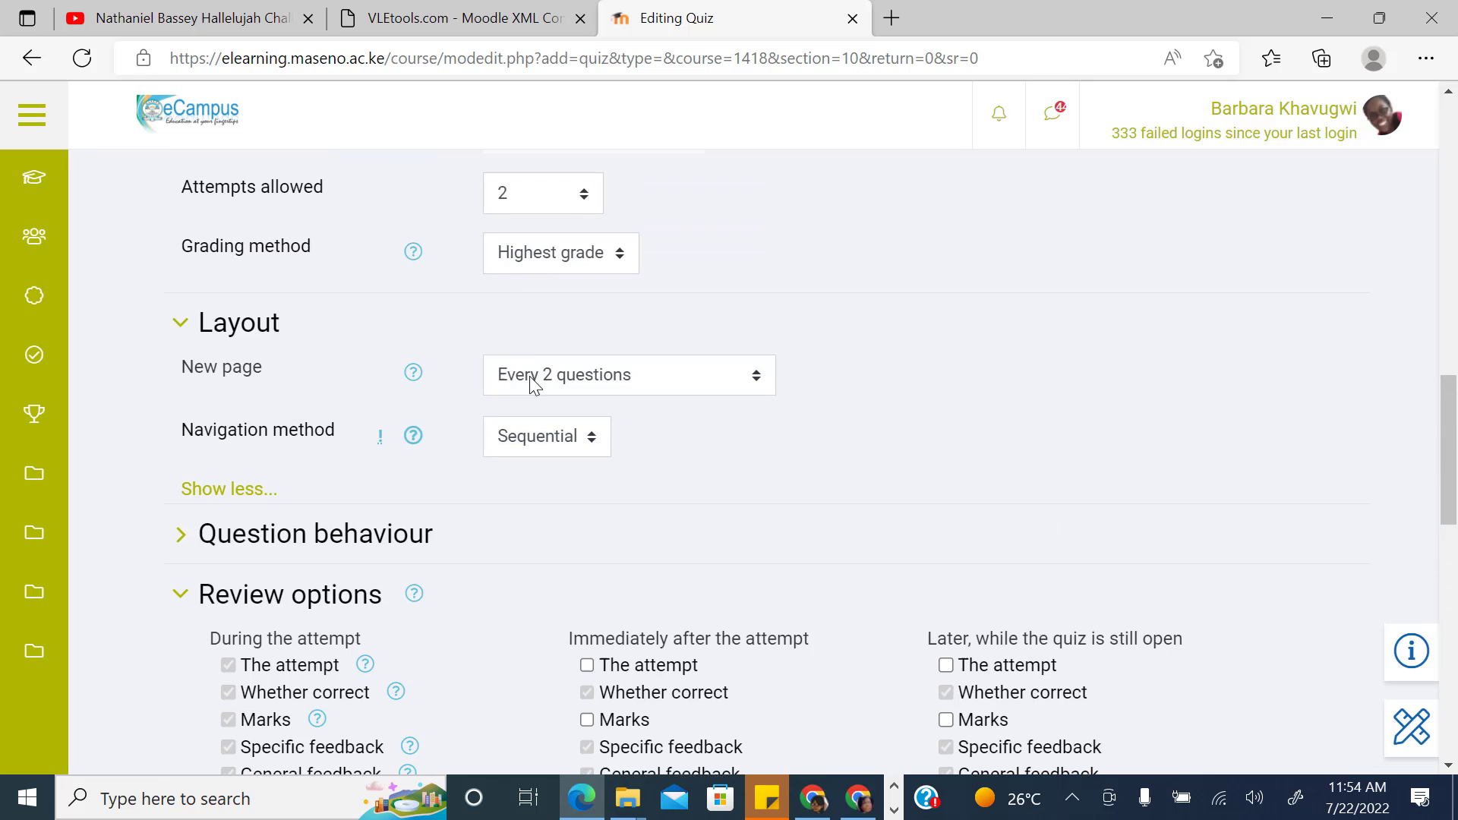
scroll(785, 308, up, 1)
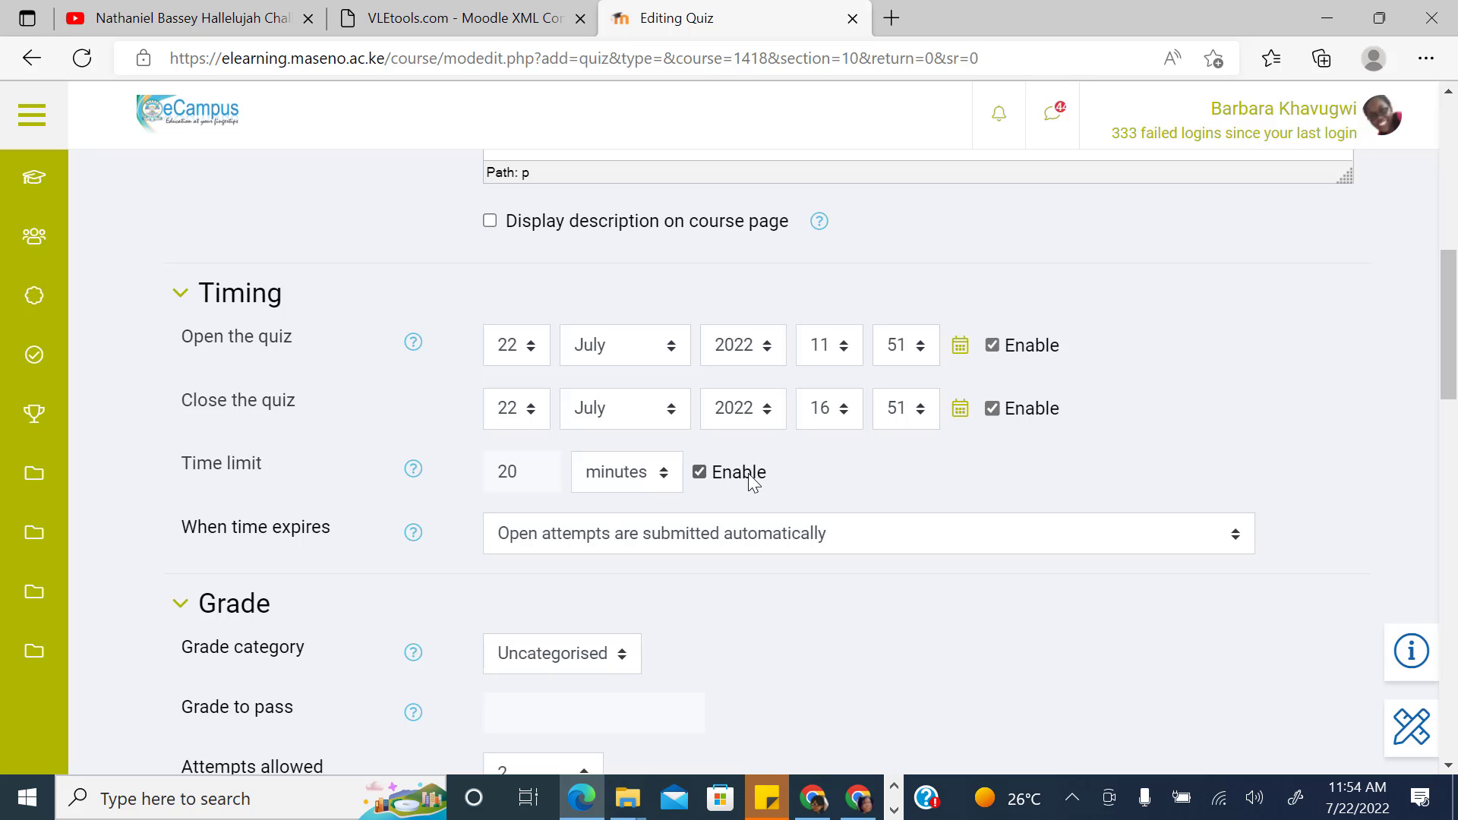
Step: Recheck the review options for after the quiz is closed, then save the quiz settings and display the quiz
scroll(745, 463, down, 15)
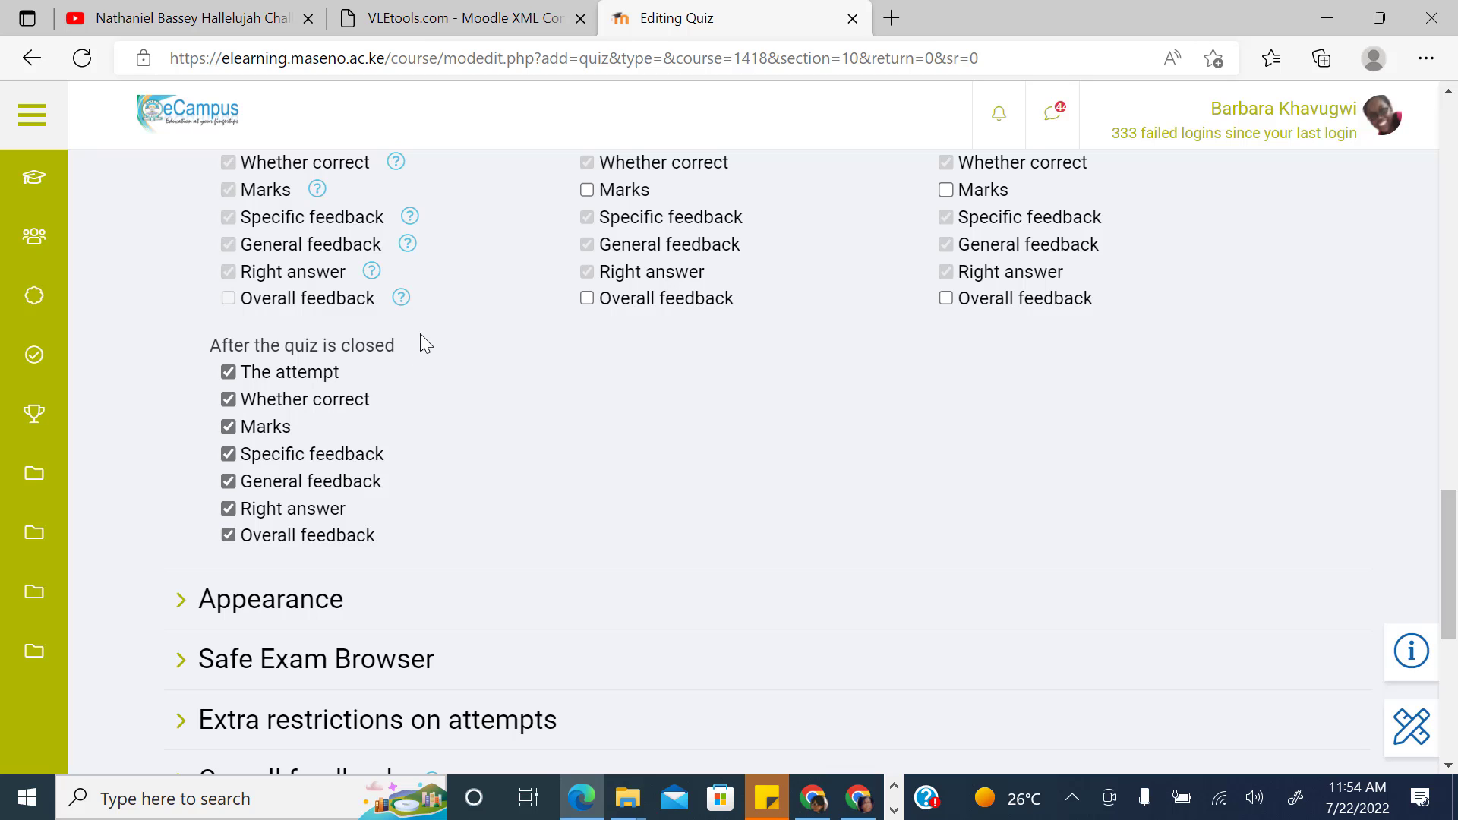
scroll(517, 304, up, 2)
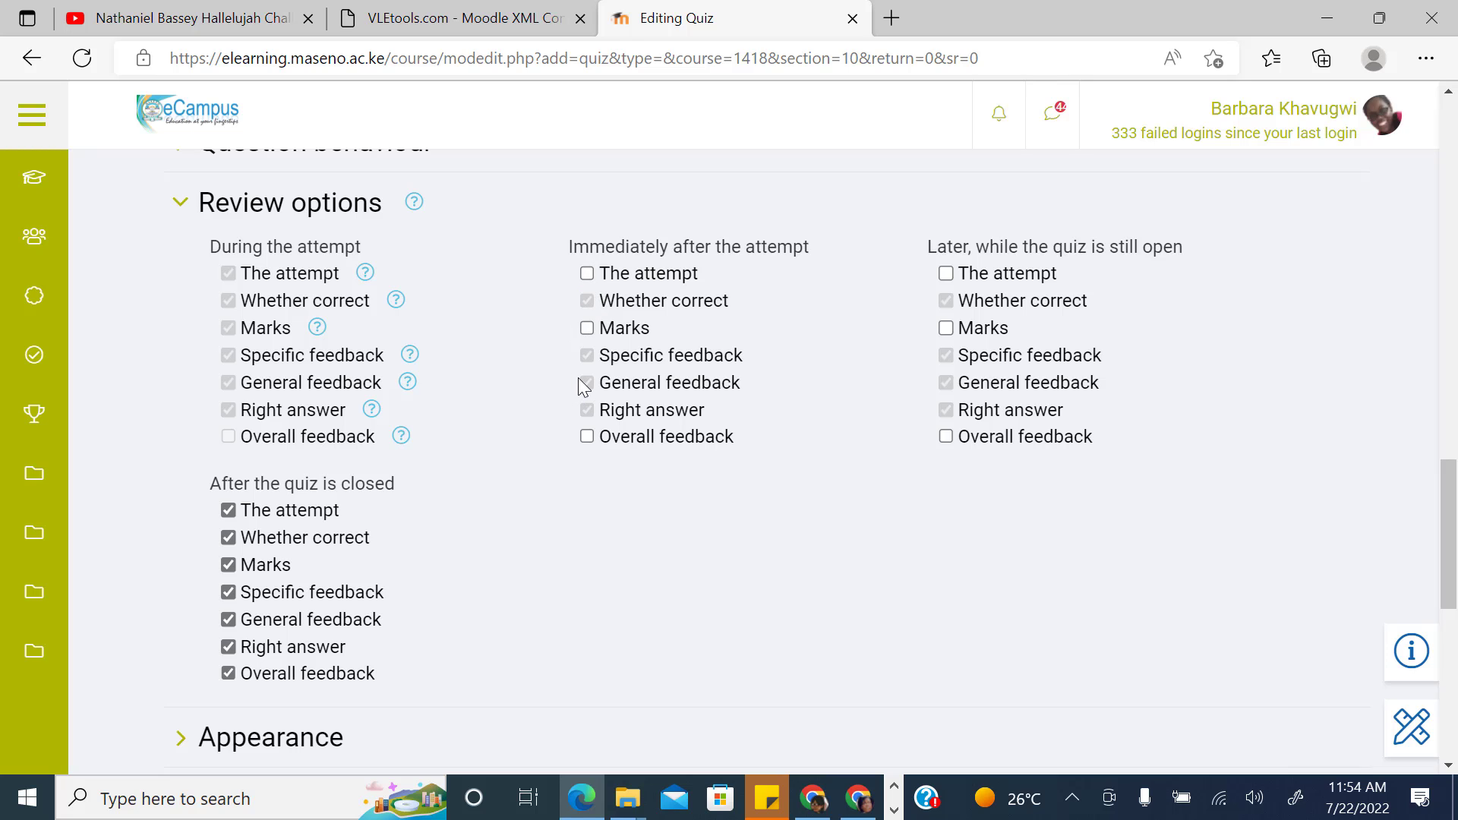
scroll(581, 371, down, 2)
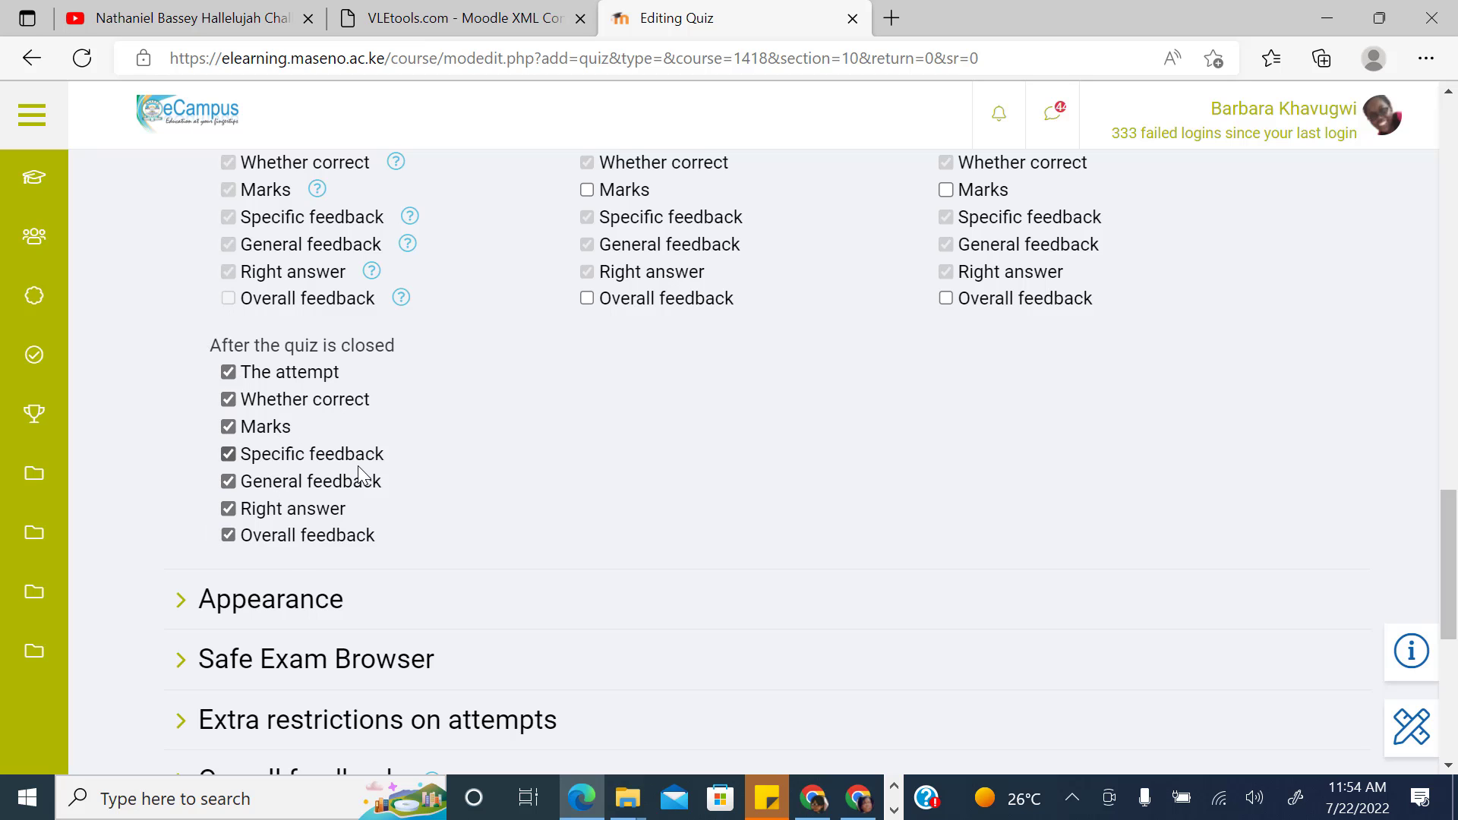
scroll(372, 478, down, 7)
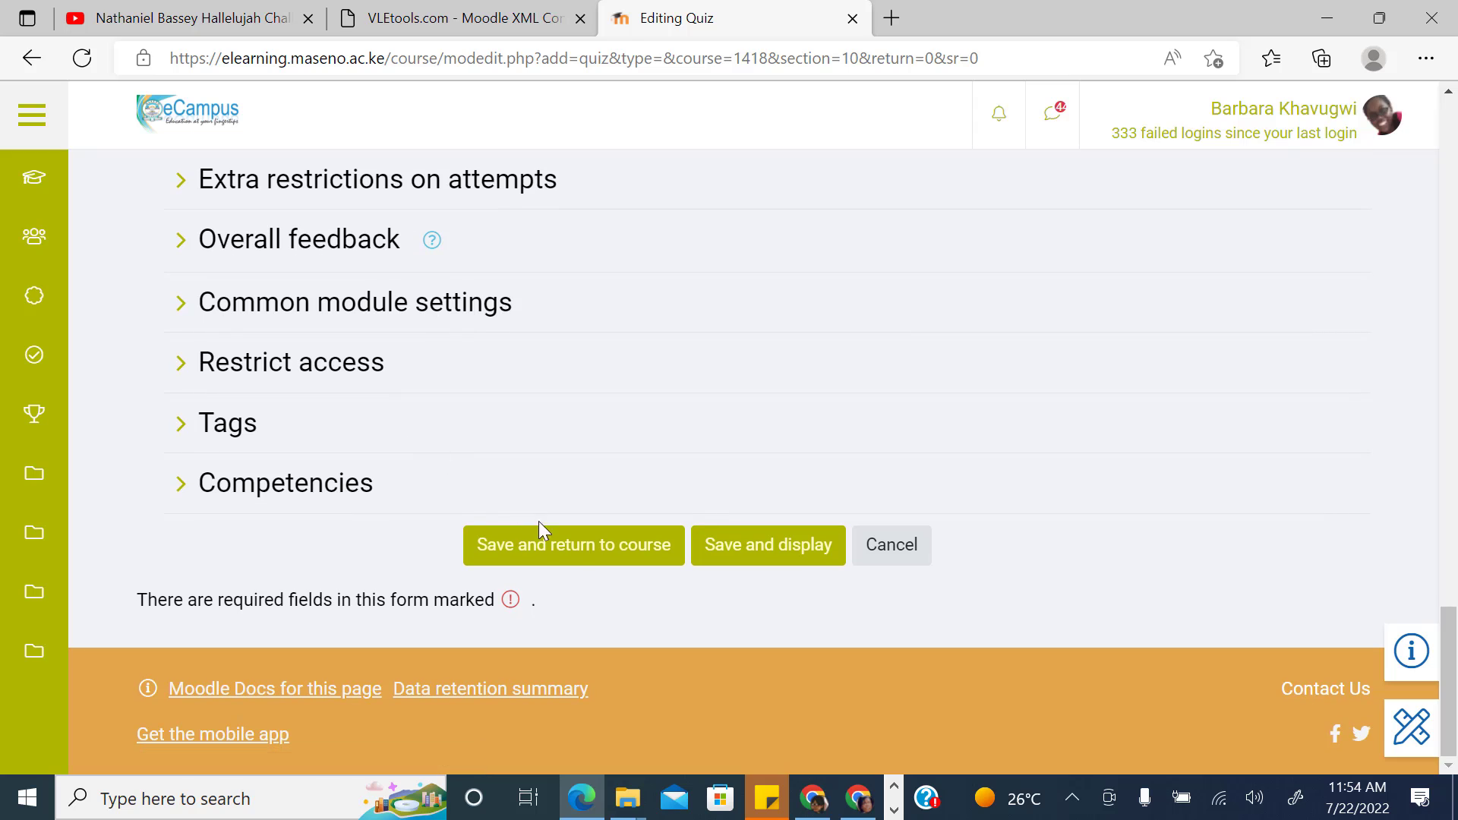
click(733, 559)
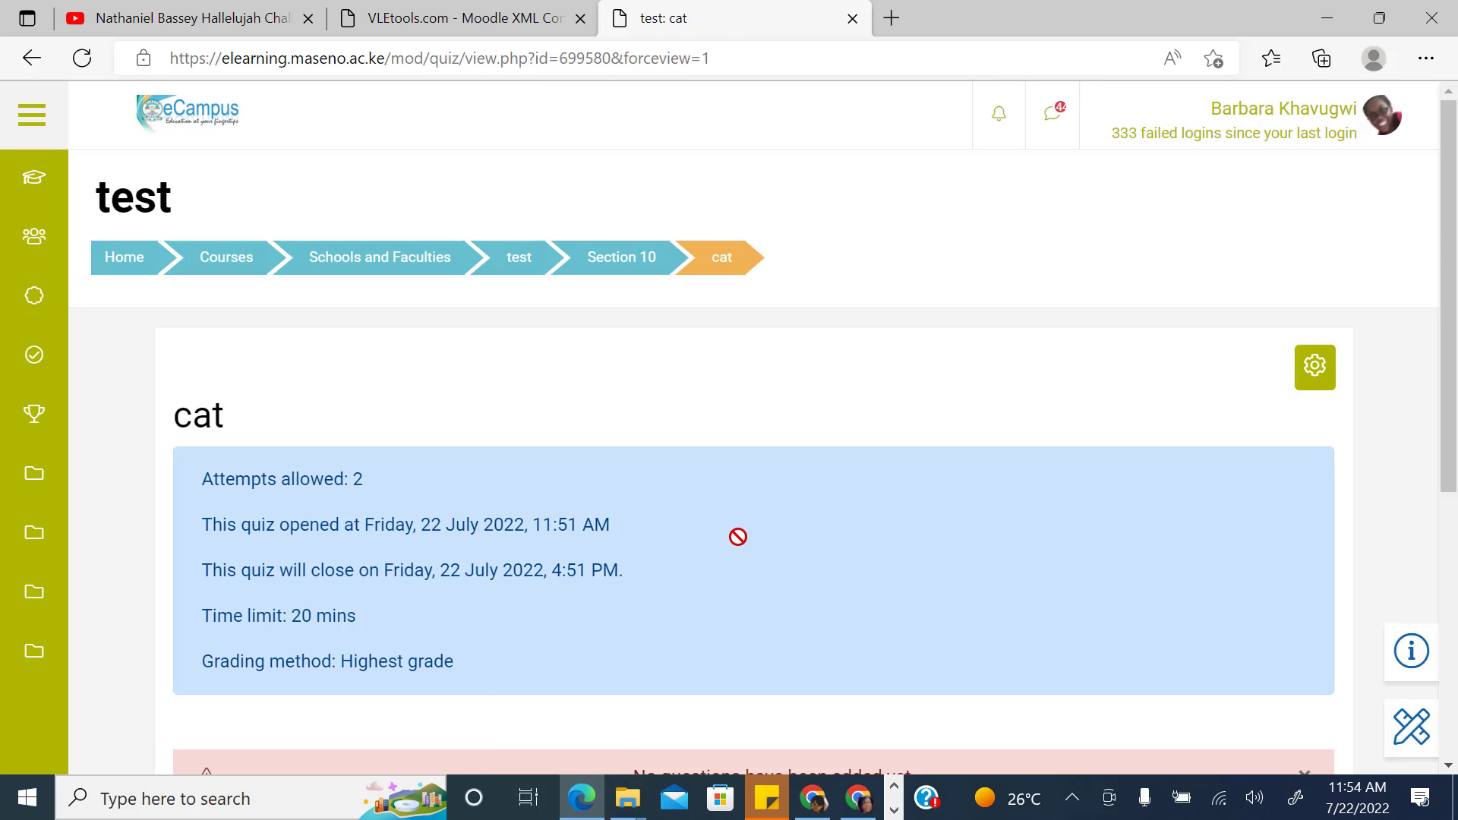
scroll(738, 535, down, 3)
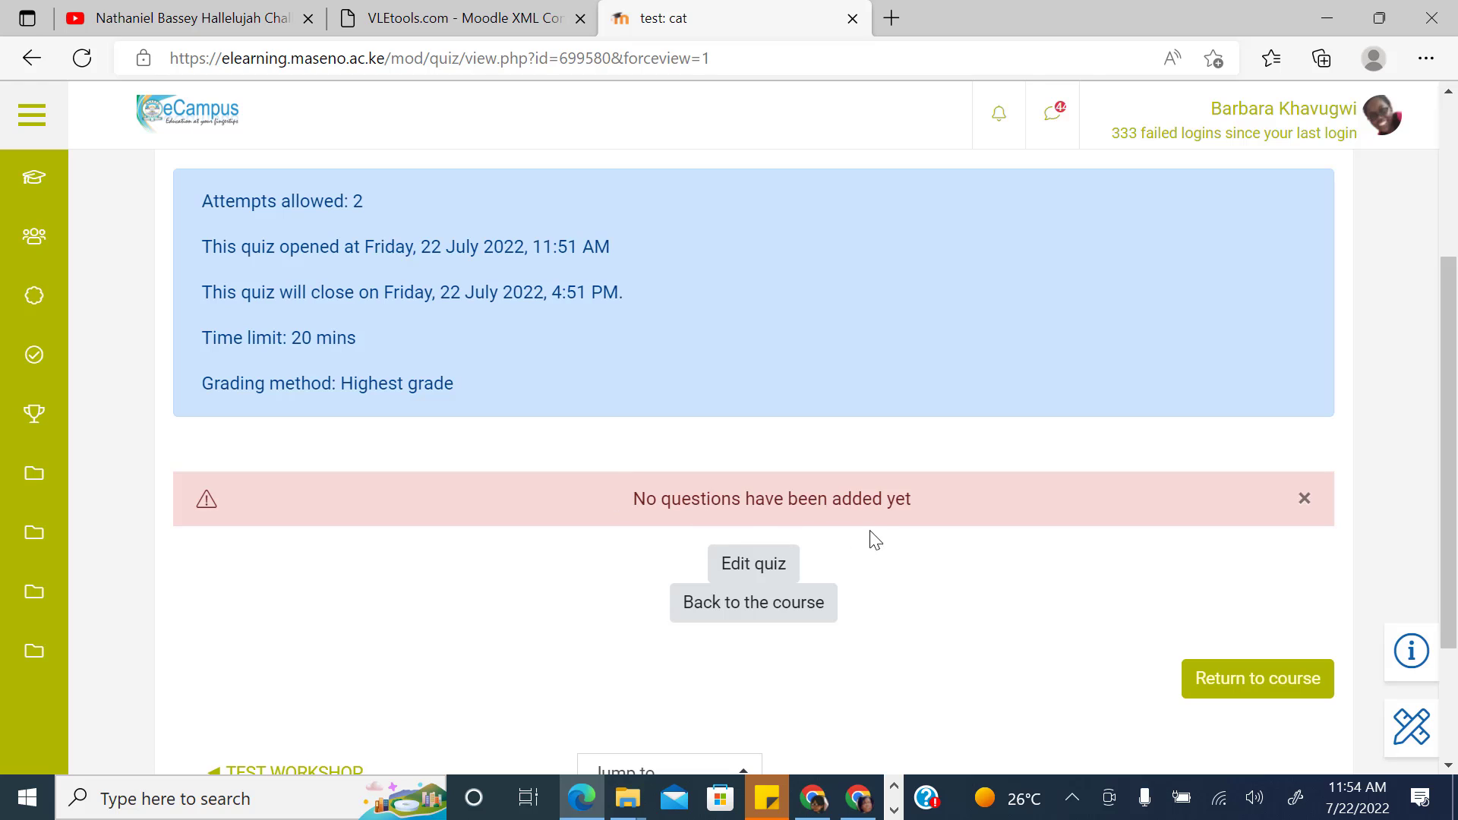
scroll(903, 542, up, 3)
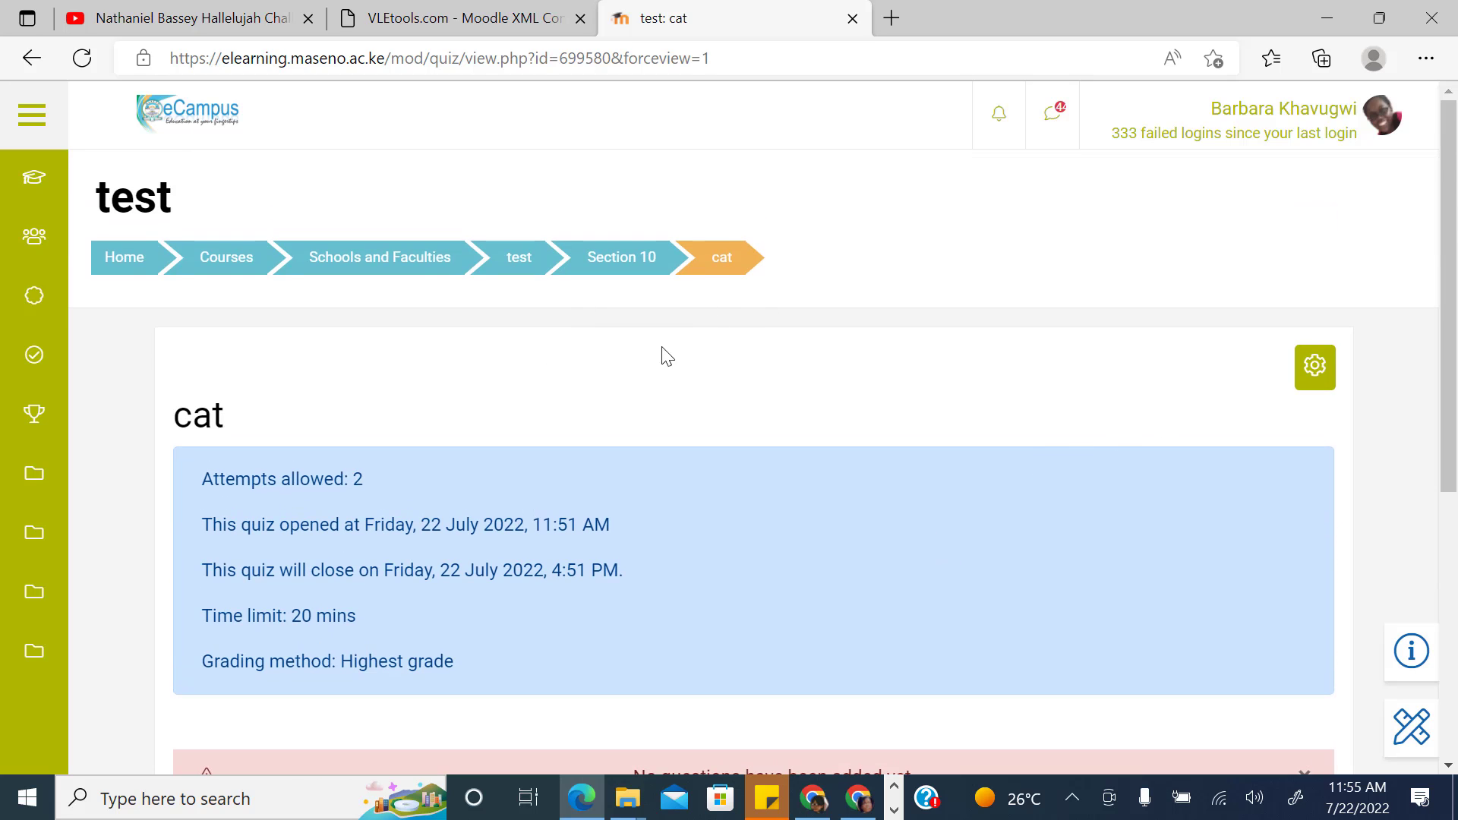
Step: Open the question bank import for the cat quiz and choose Moodle XML format as the file format
click(1313, 368)
scroll(1310, 377, down, 2)
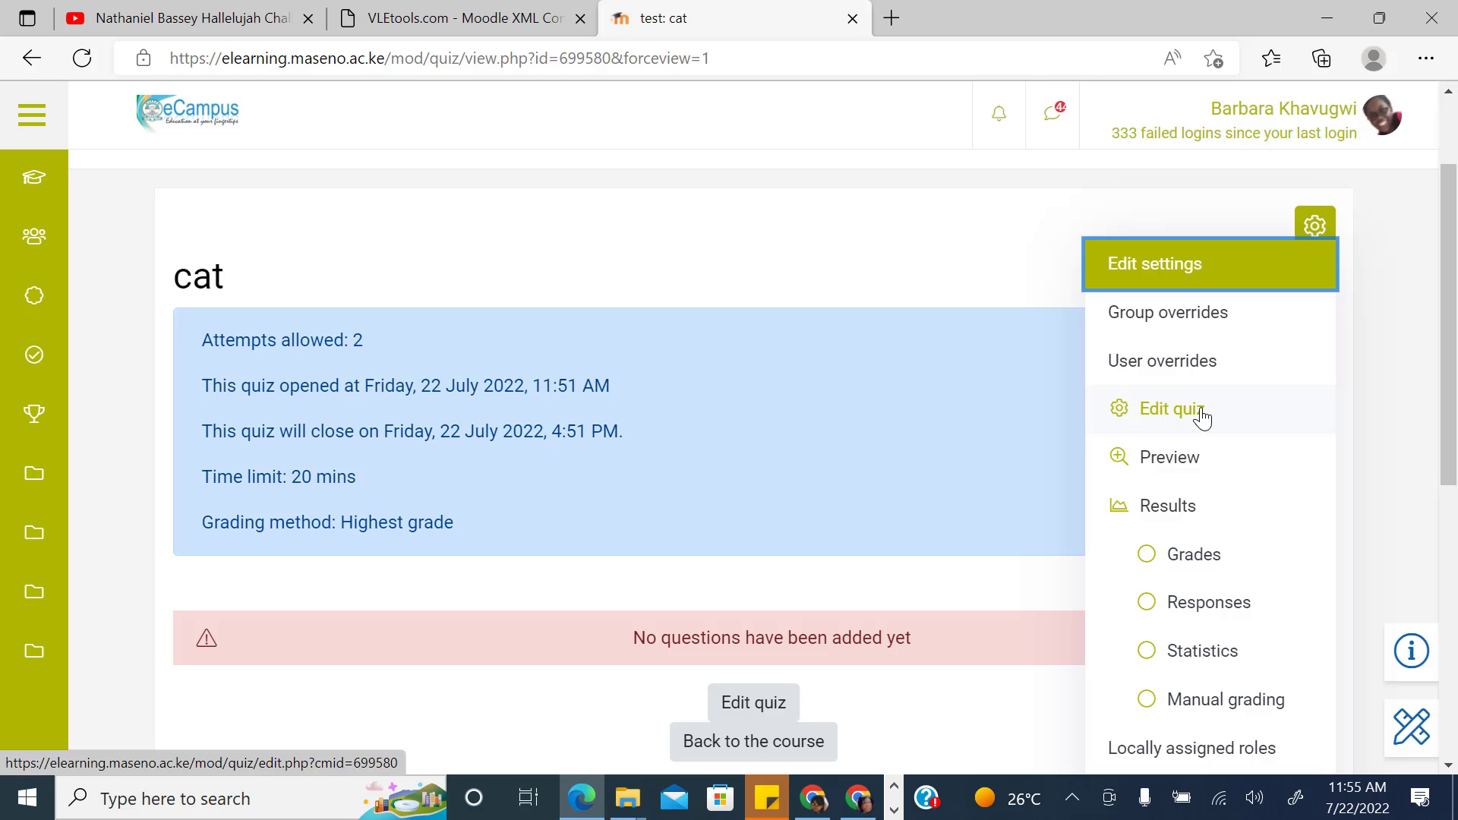
scroll(1202, 416, down, 8)
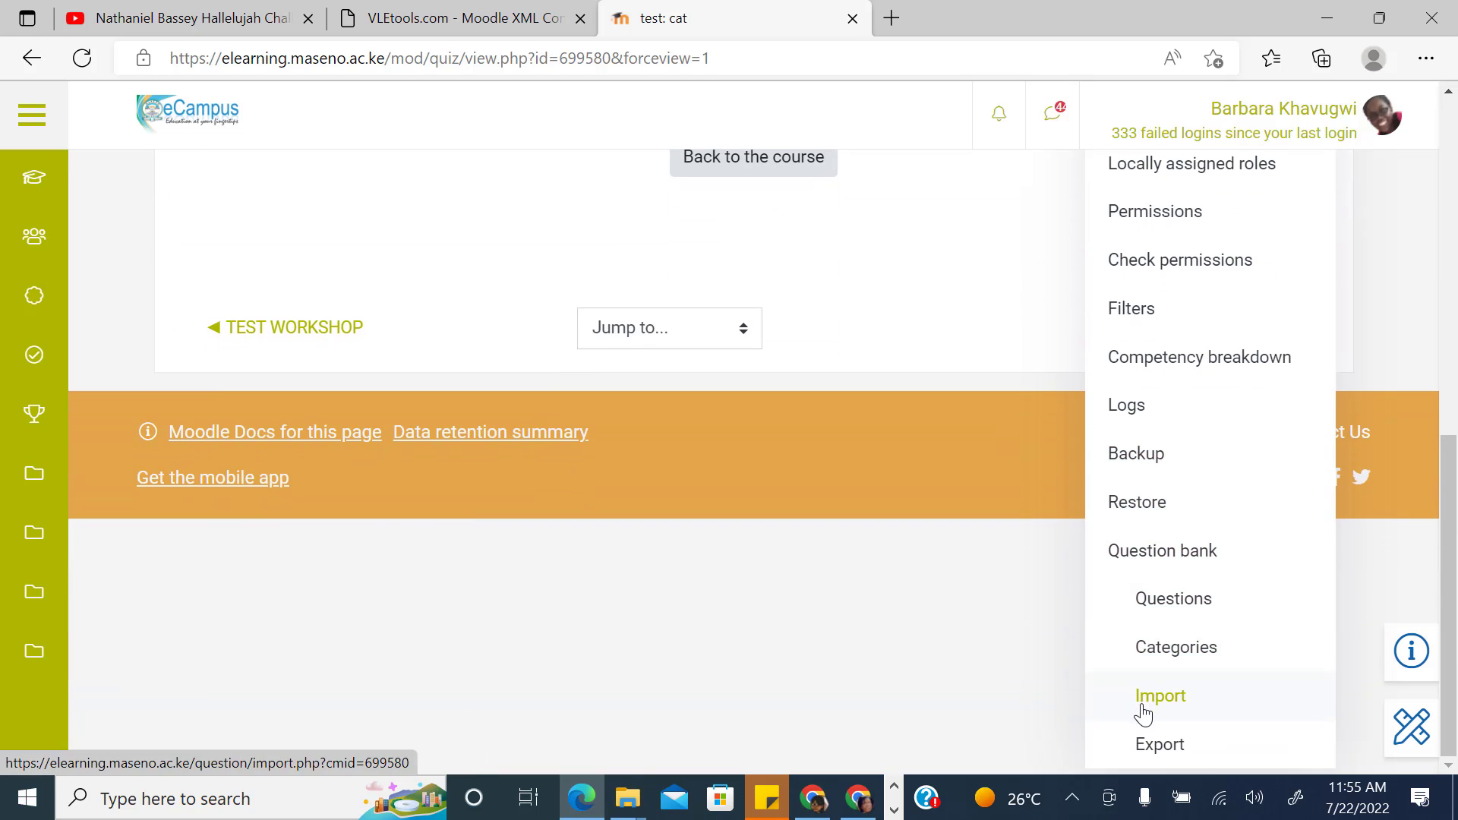
click(1147, 709)
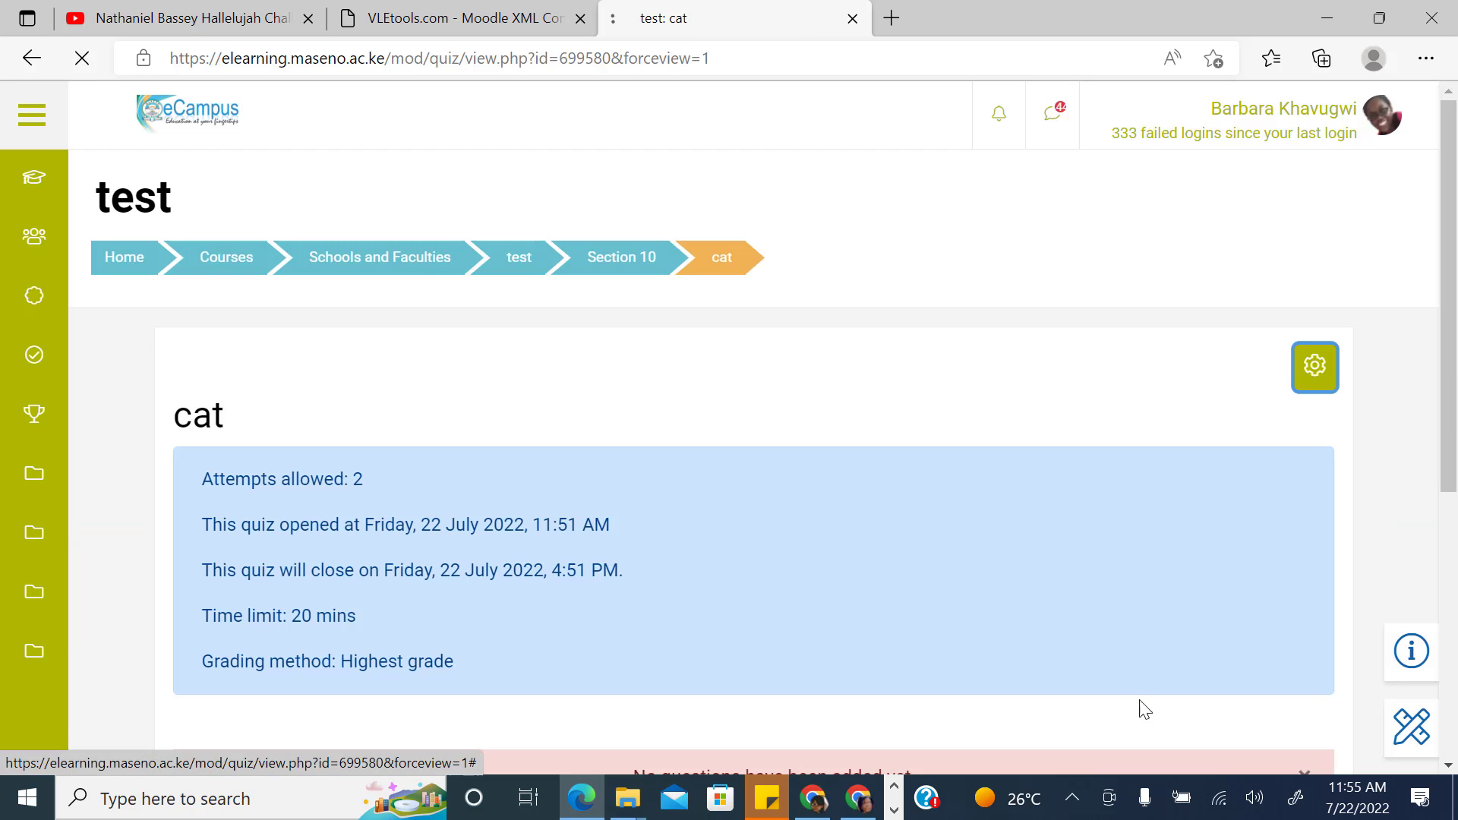
scroll(1004, 599, down, 4)
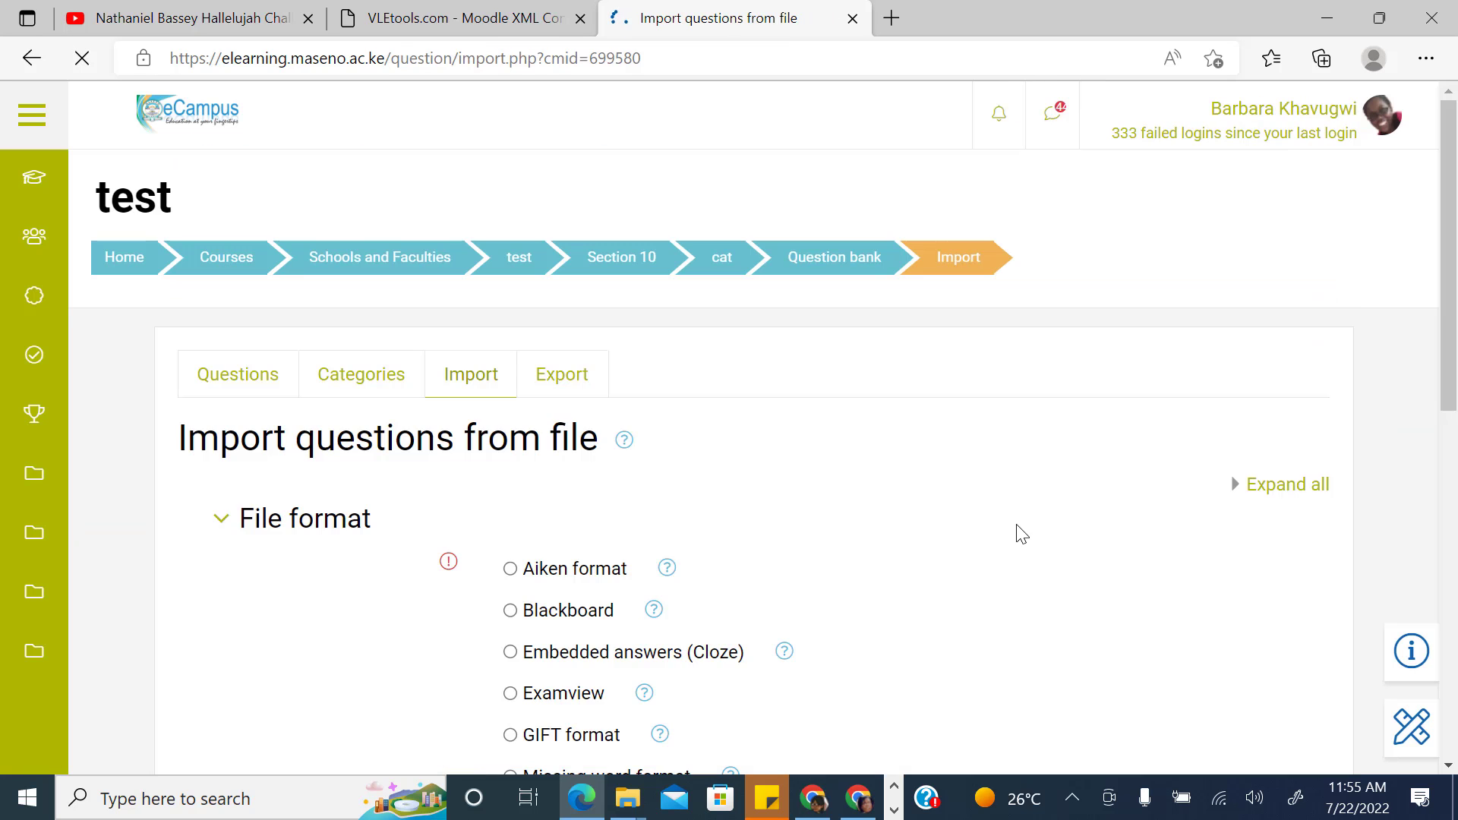
scroll(791, 442, down, 1)
scroll(498, 456, down, 4)
click(511, 403)
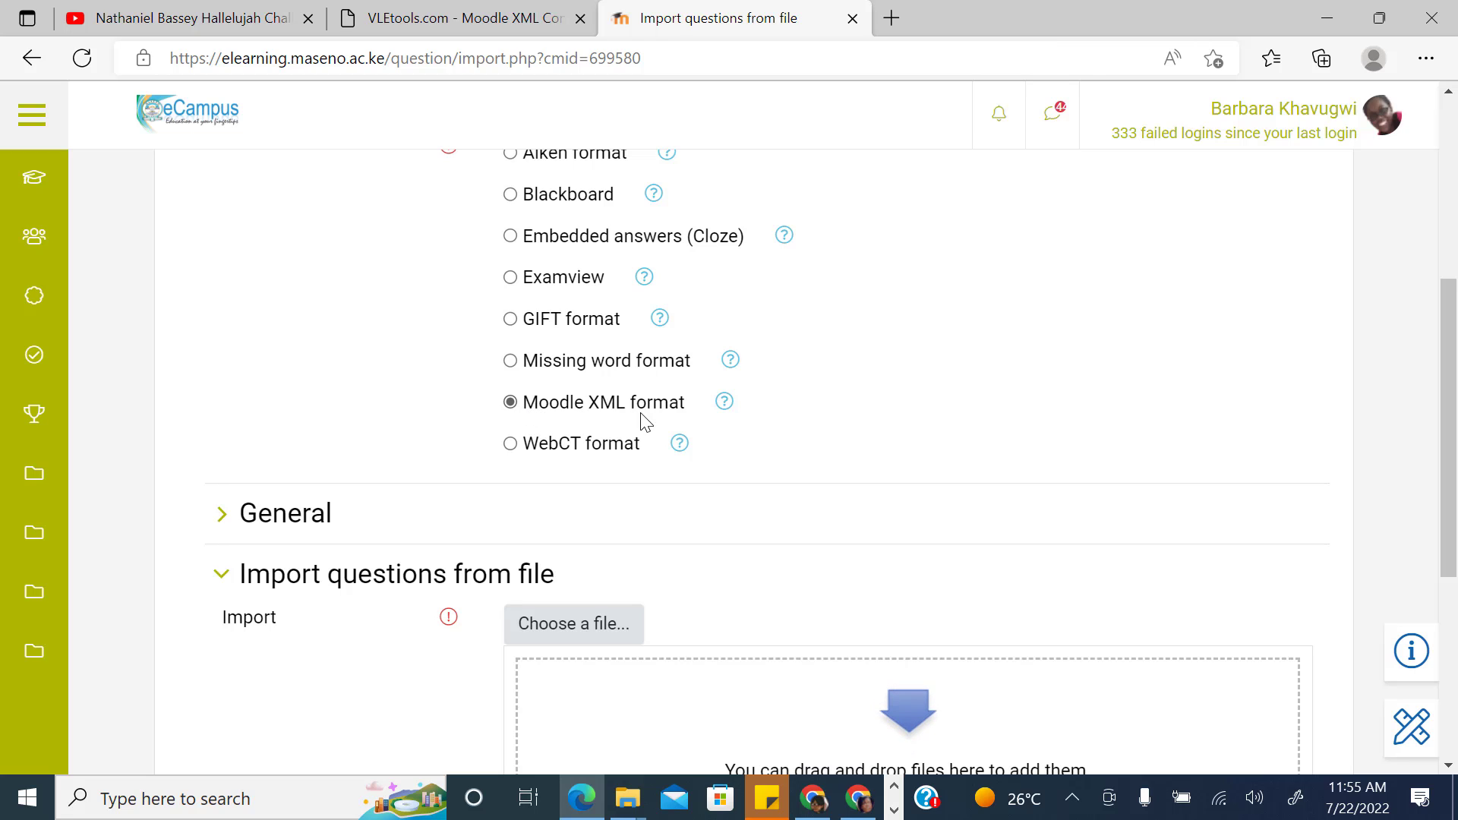
Step: In the general import settings, disable Get category from file and set the import category to Default for cat
click(236, 518)
scroll(471, 529, down, 2)
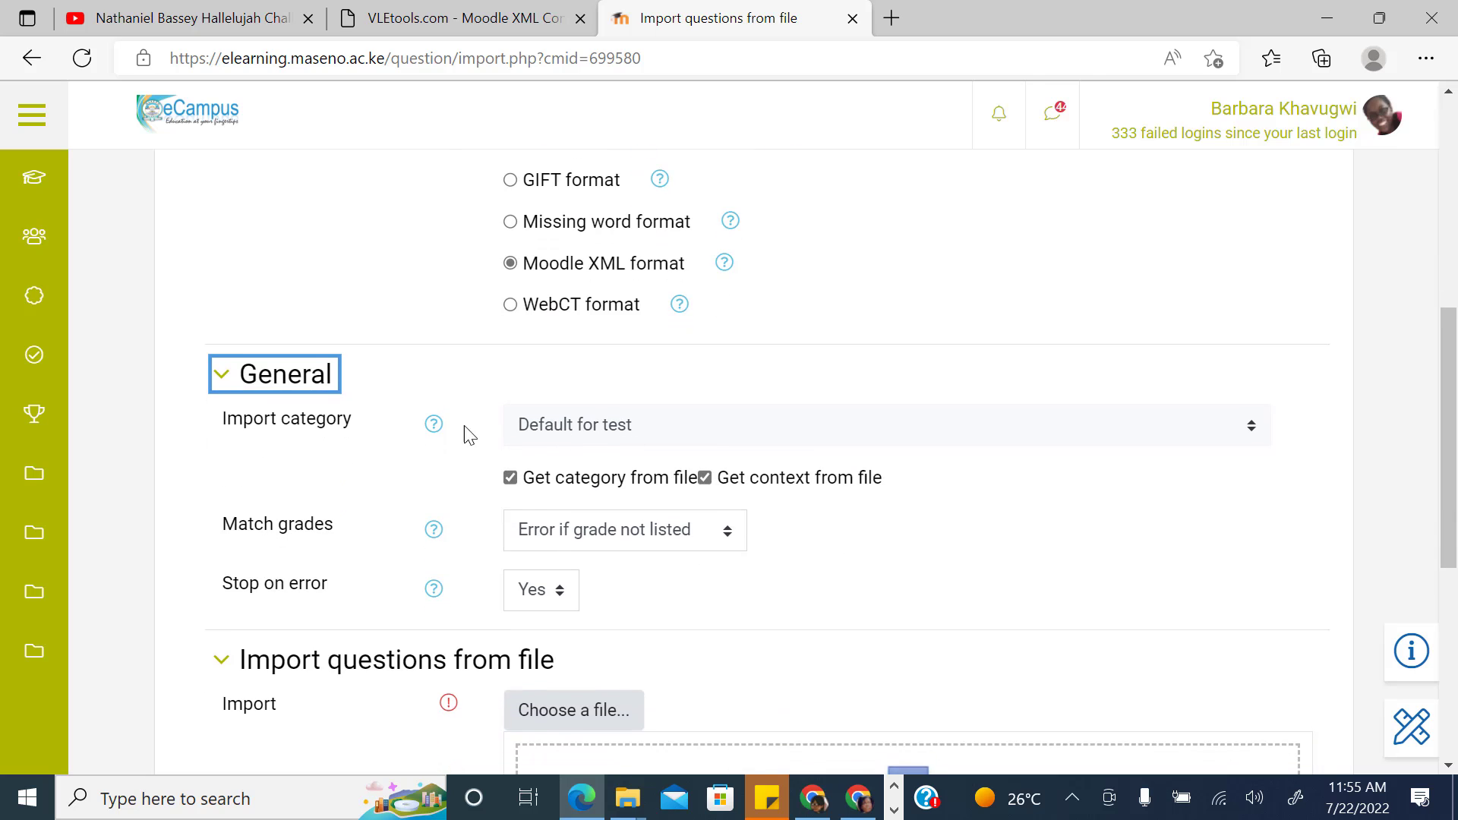
click(561, 431)
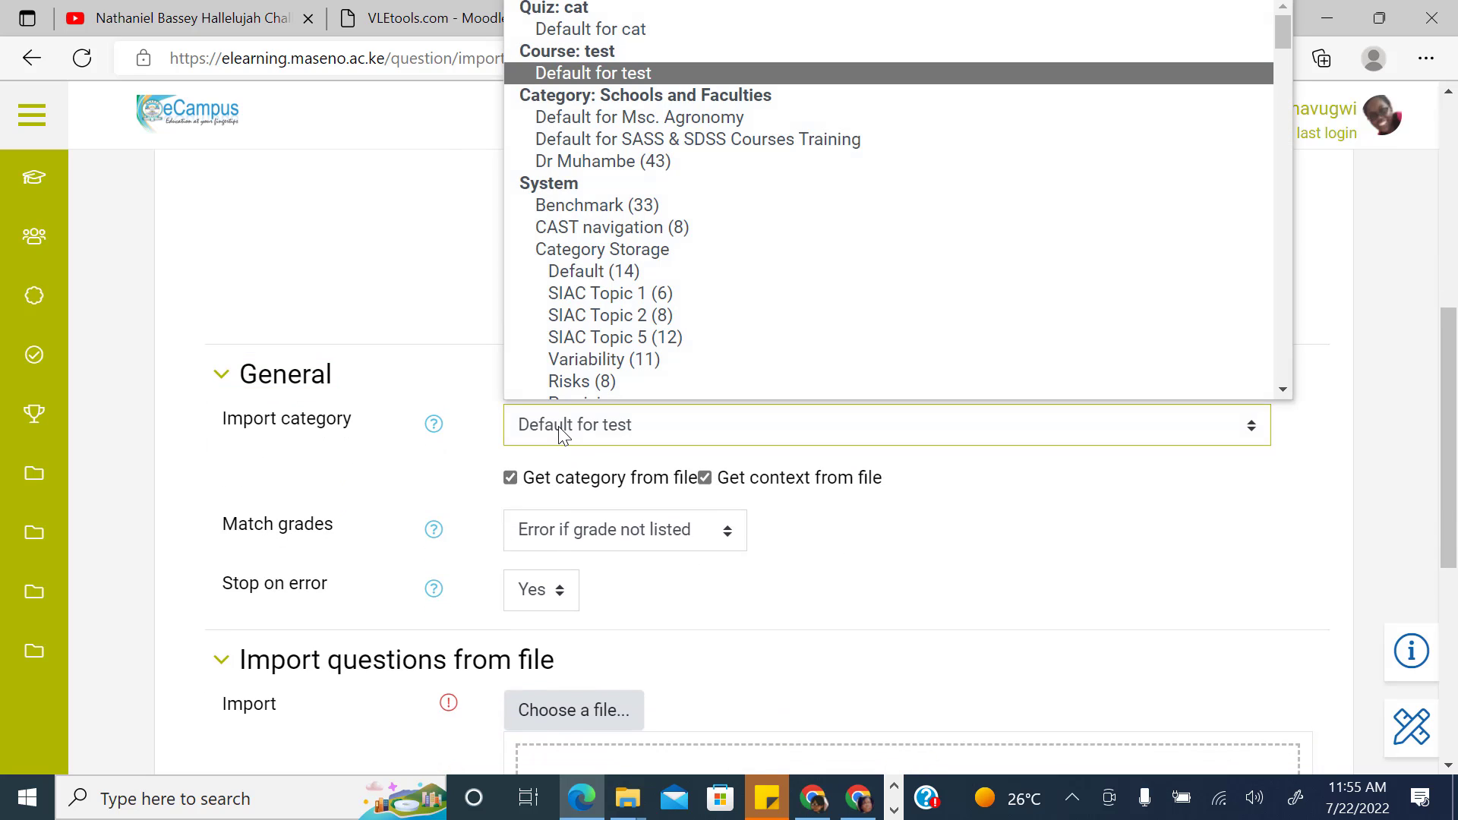
scroll(417, 238, up, 2)
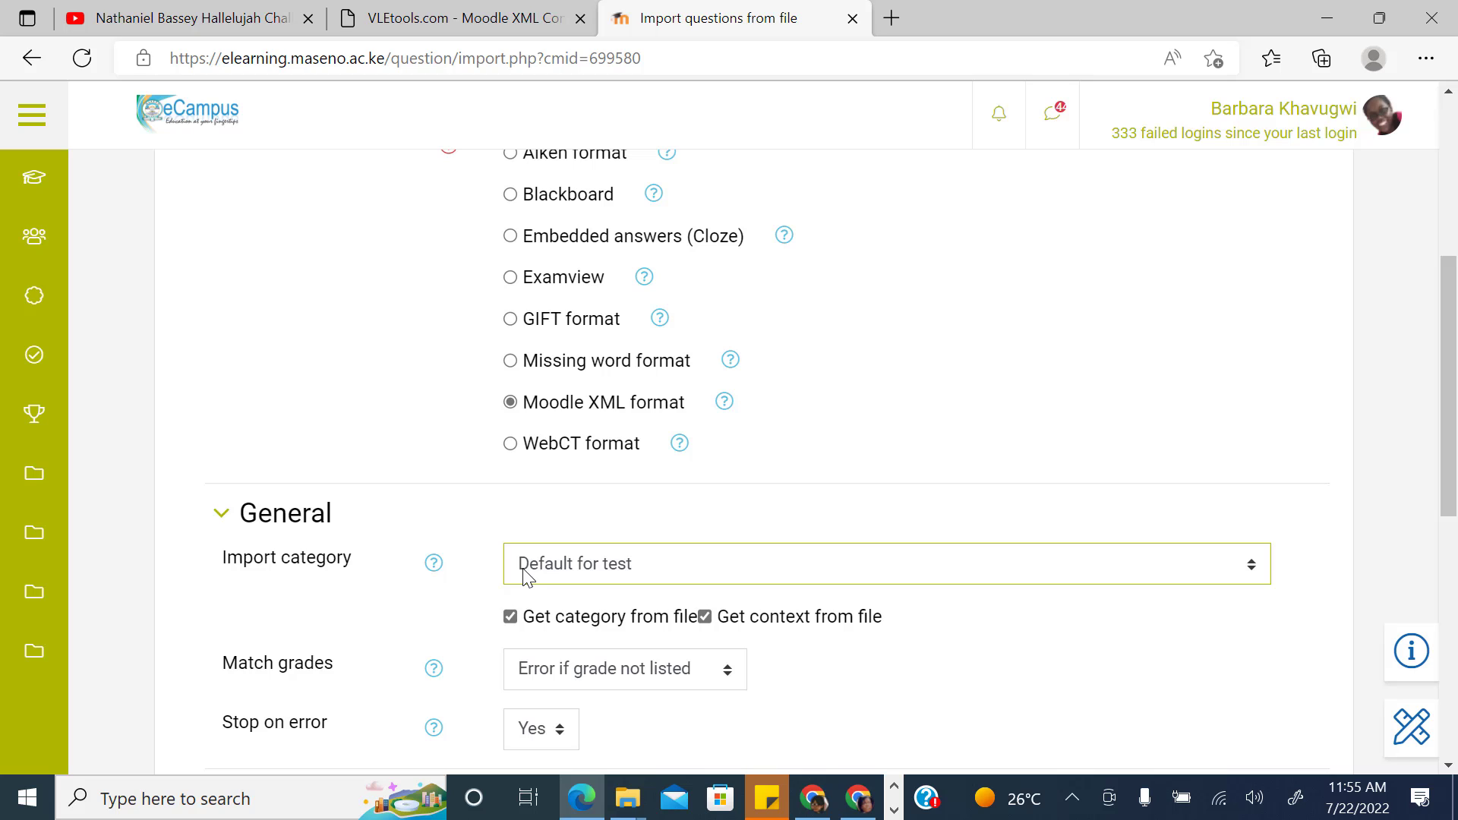
click(510, 617)
click(682, 563)
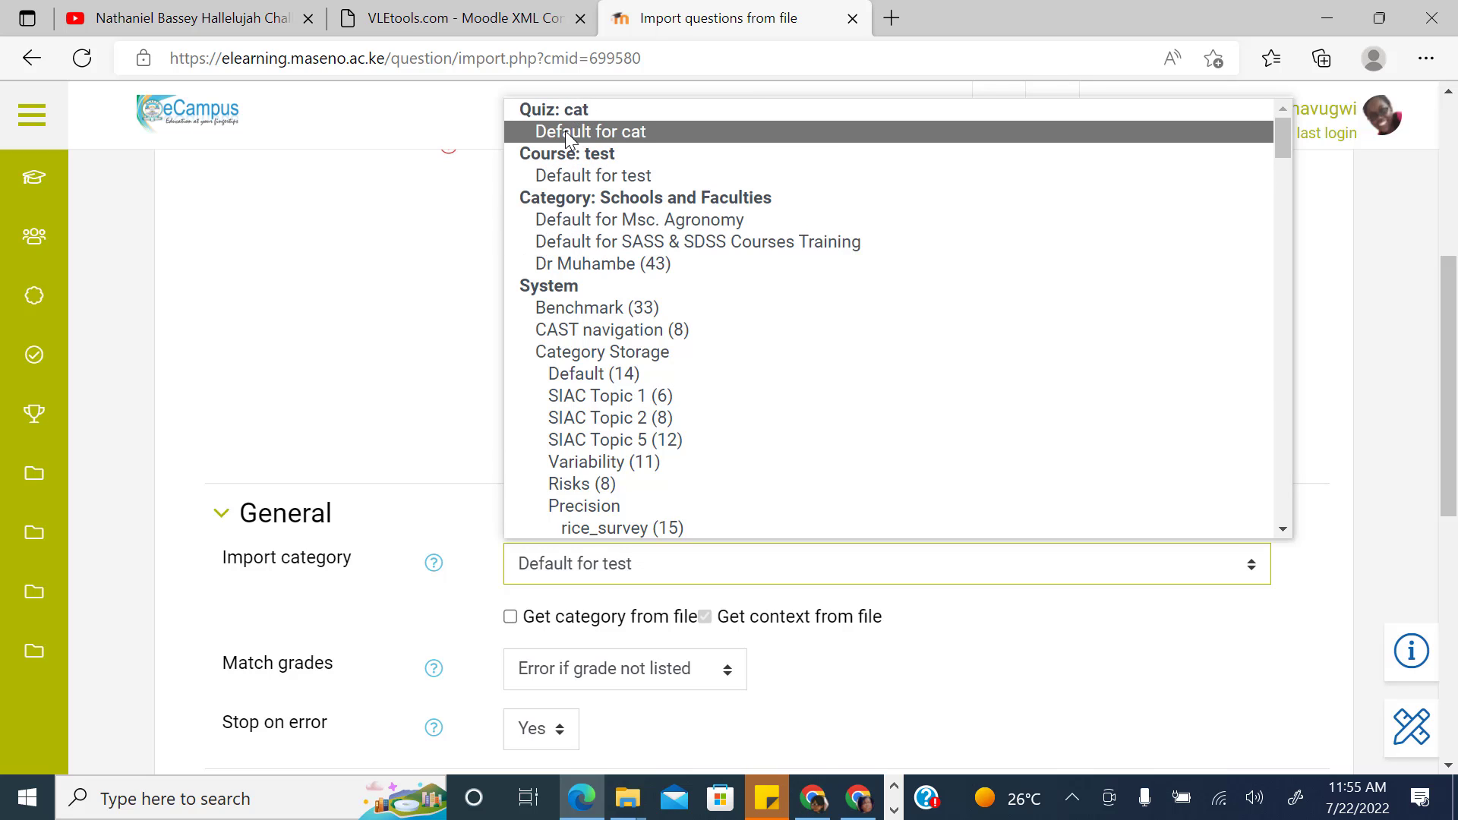
click(599, 132)
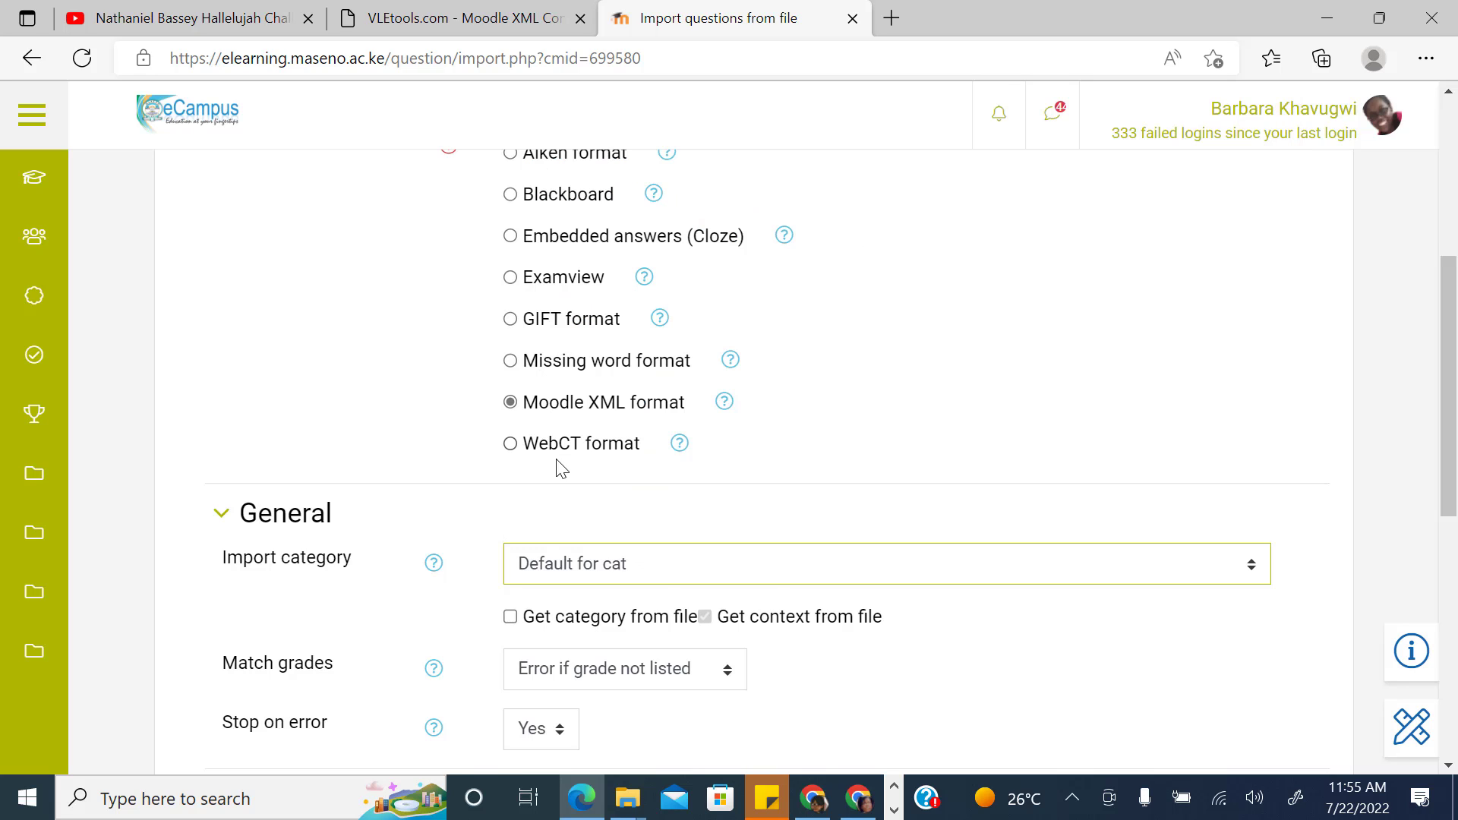
Step: Upload the quiz file from the Downloads folder as the file to import
scroll(577, 471, down, 5)
click(565, 442)
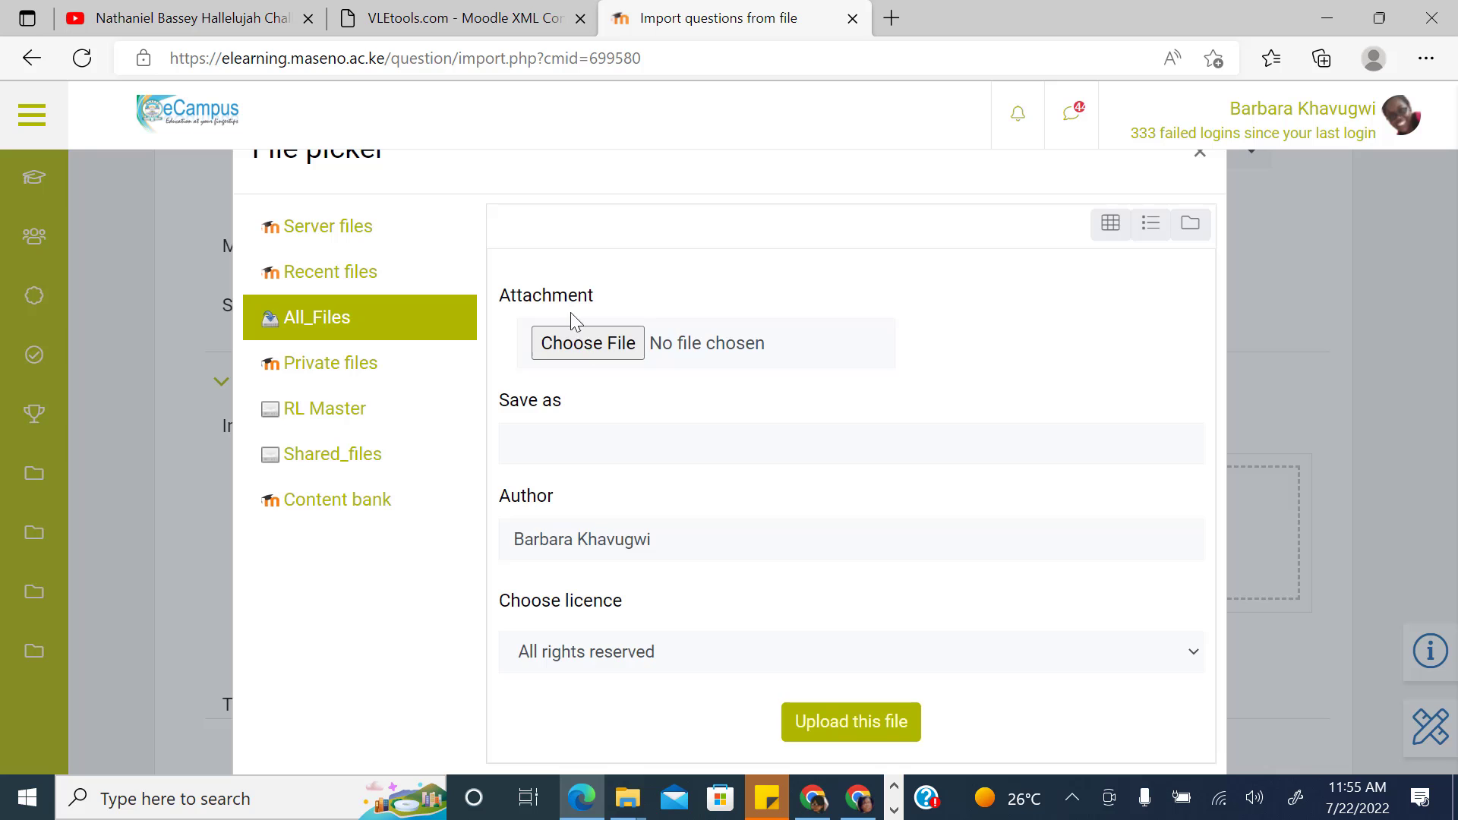
click(589, 342)
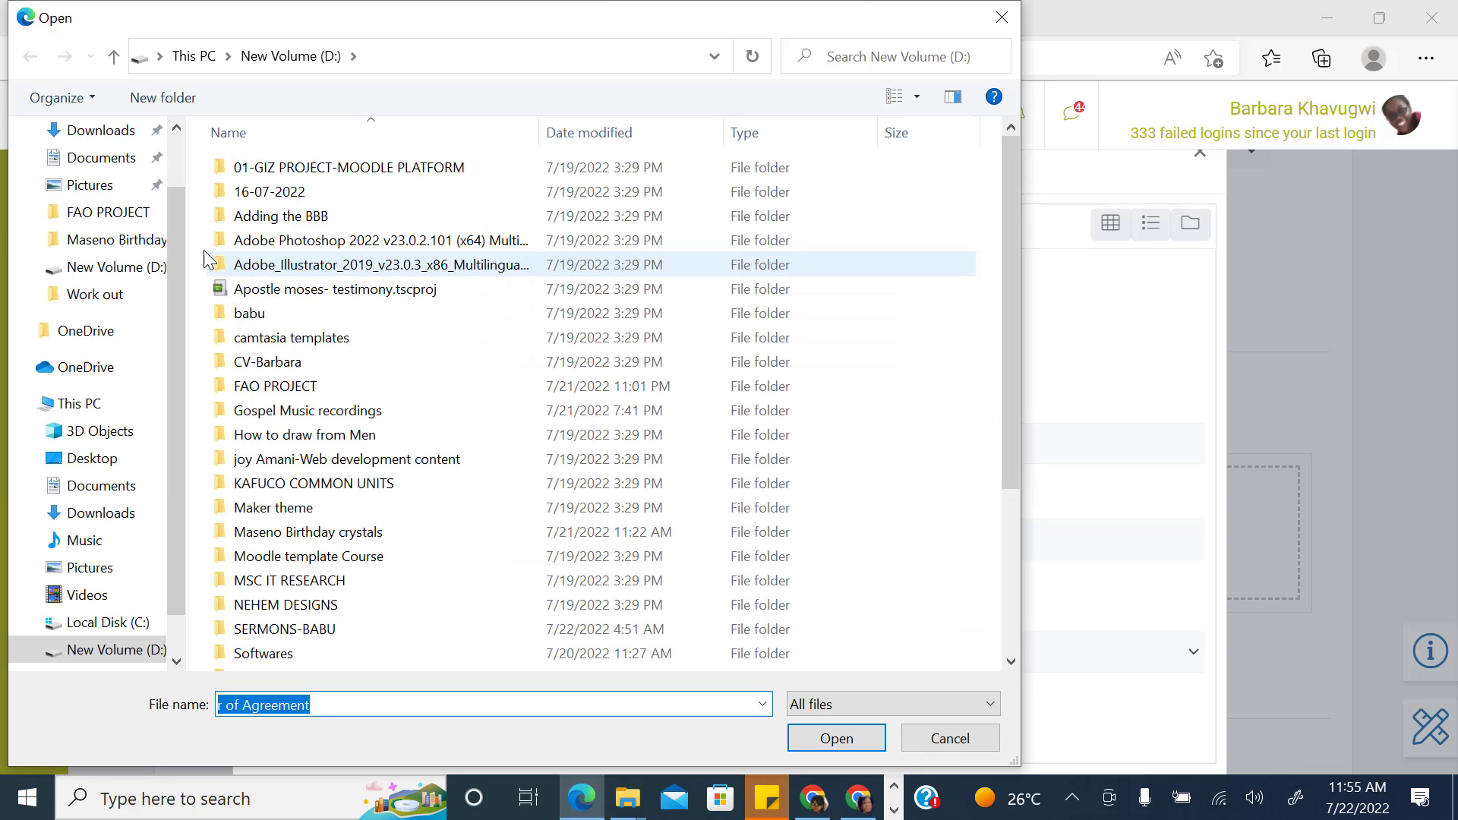
click(102, 130)
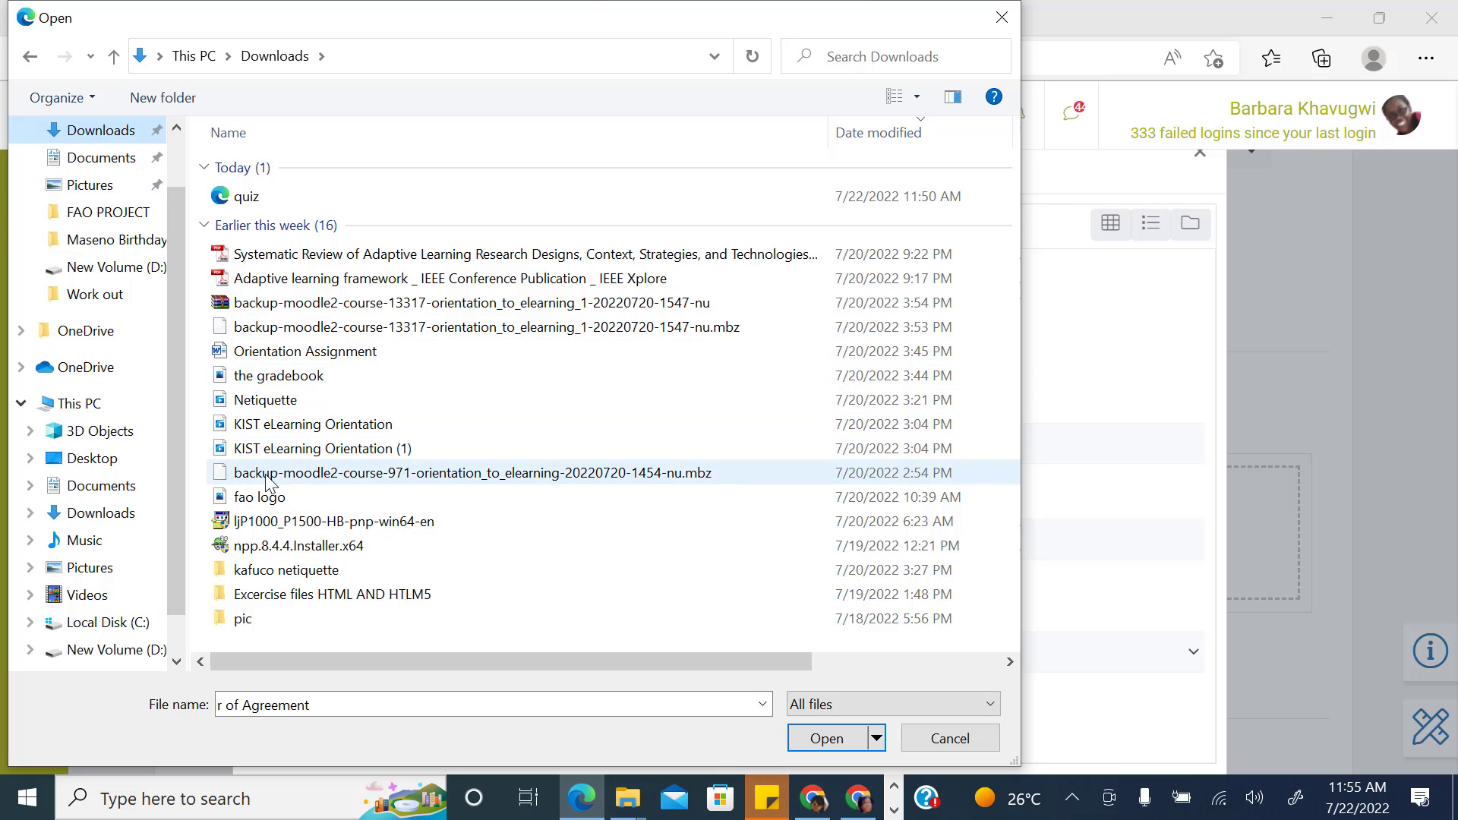
click(245, 199)
click(841, 744)
click(840, 746)
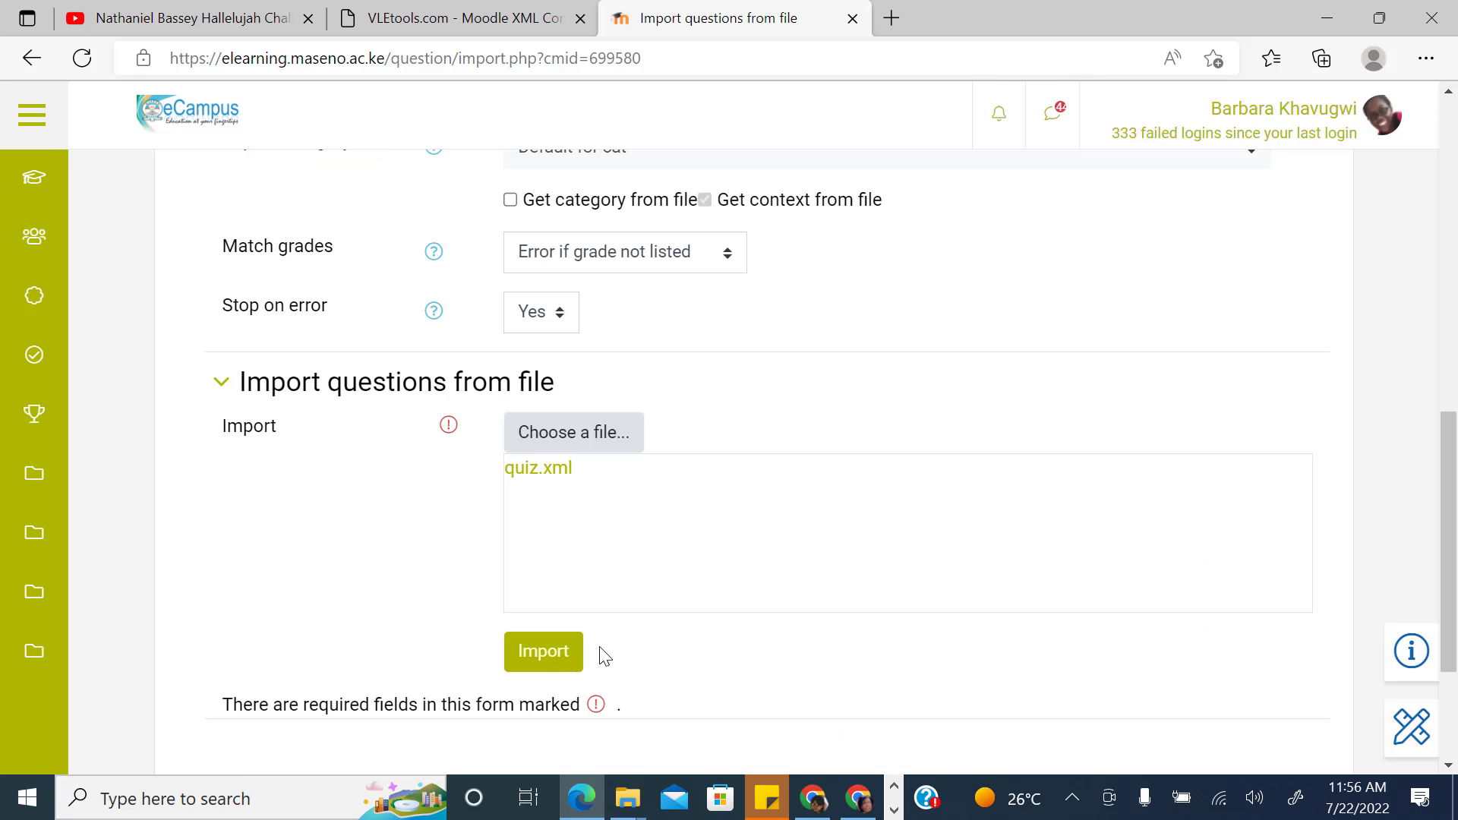
Step: Import the questions from quiz.xml and continue to the question bank to review the Default for cat category
click(565, 653)
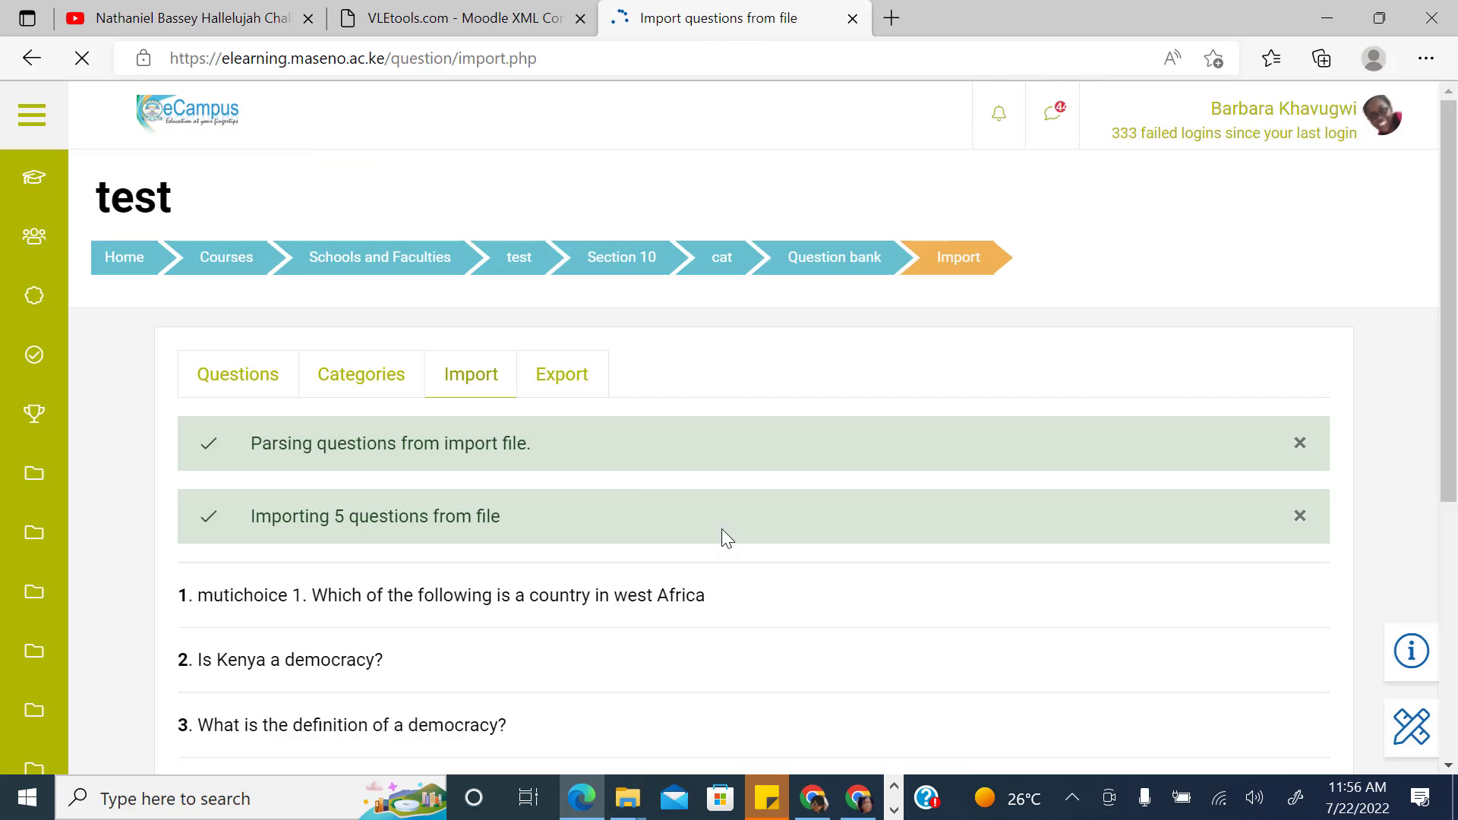
scroll(521, 471, down, 5)
click(752, 501)
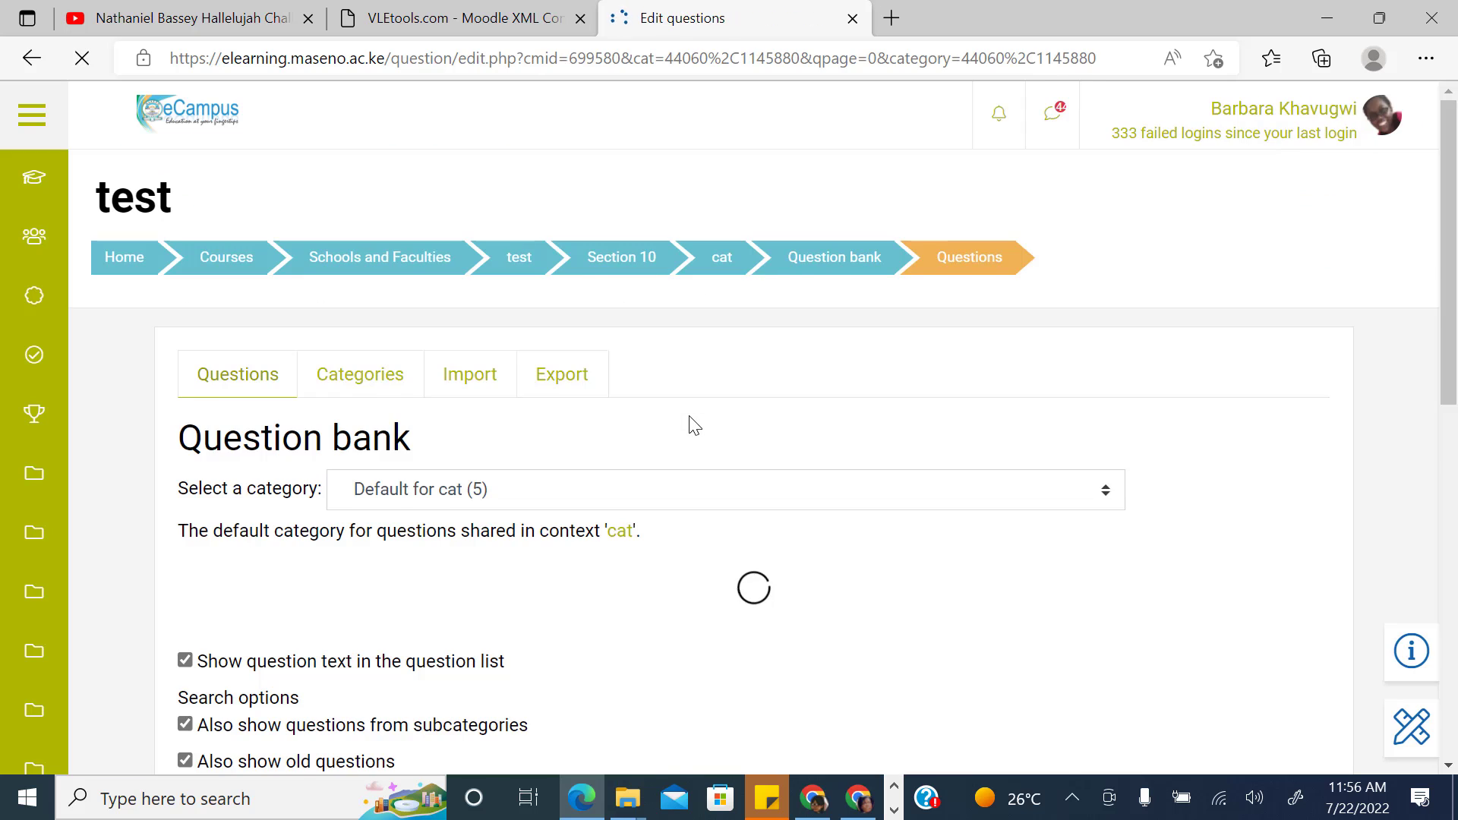
scroll(690, 423, down, 2)
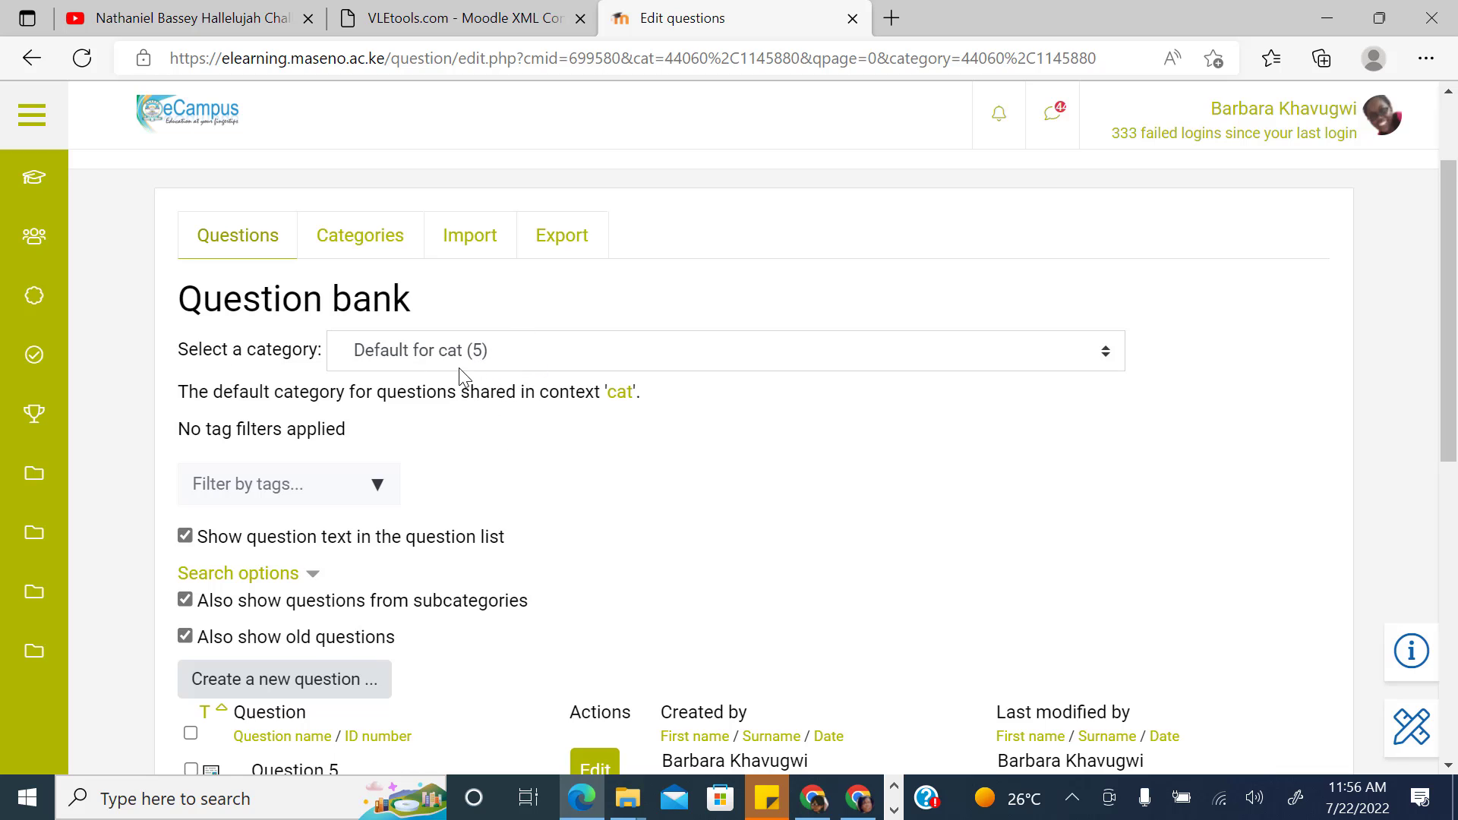
scroll(490, 388, up, 2)
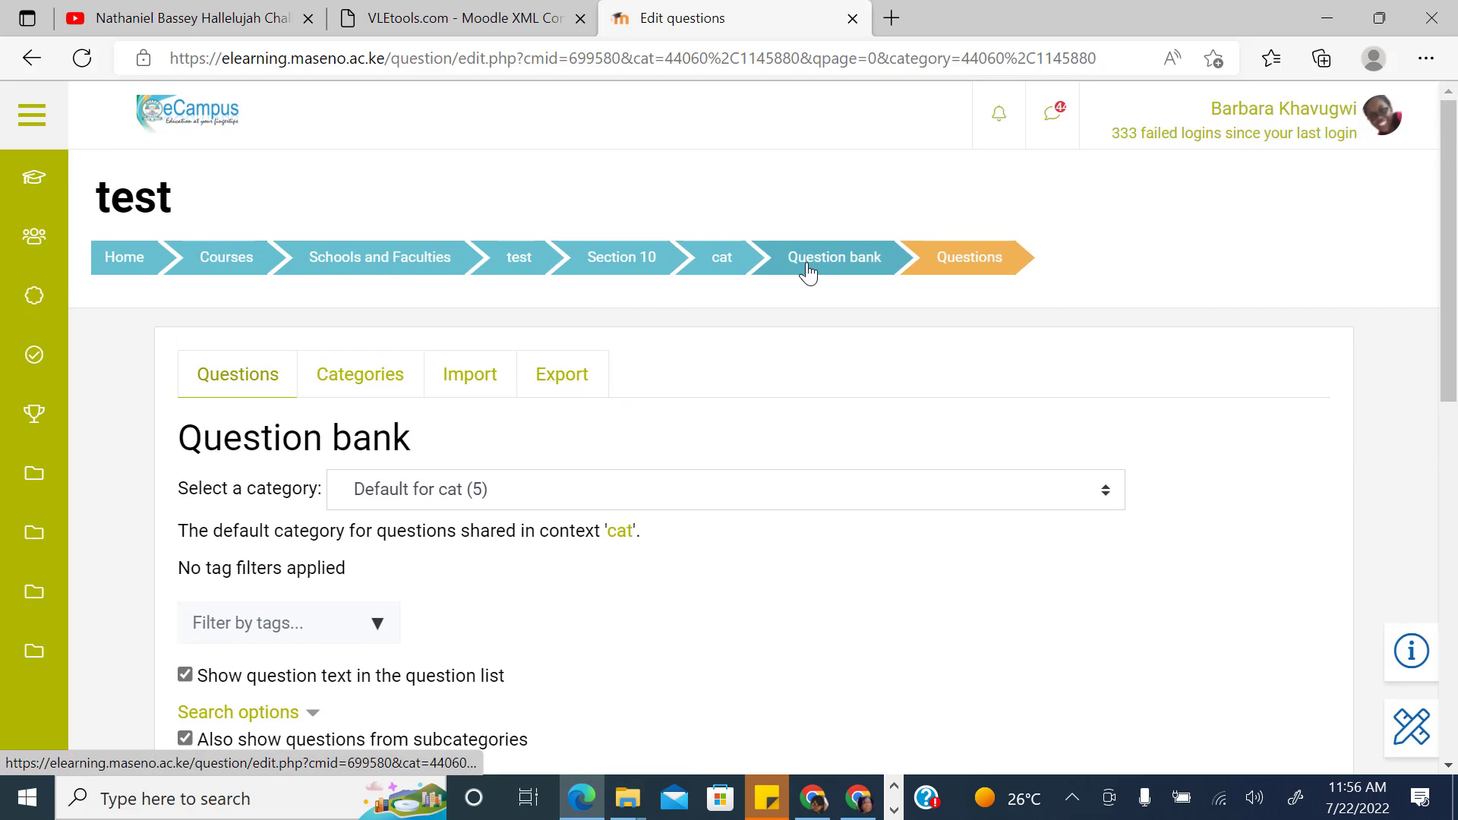
Step: Return to the cat quiz, open it for editing and start adding questions from the question bank
click(721, 274)
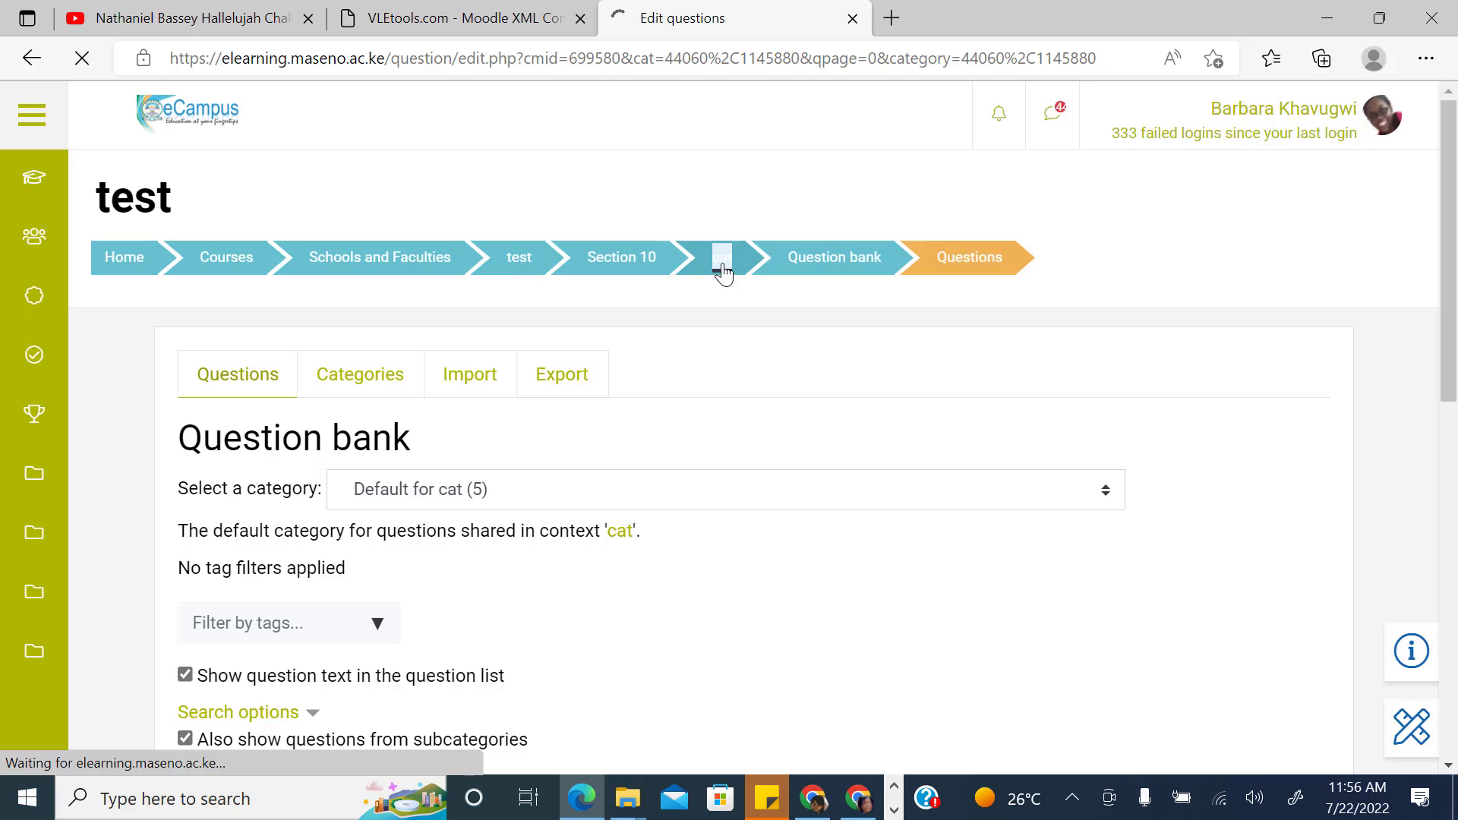
scroll(461, 475, down, 3)
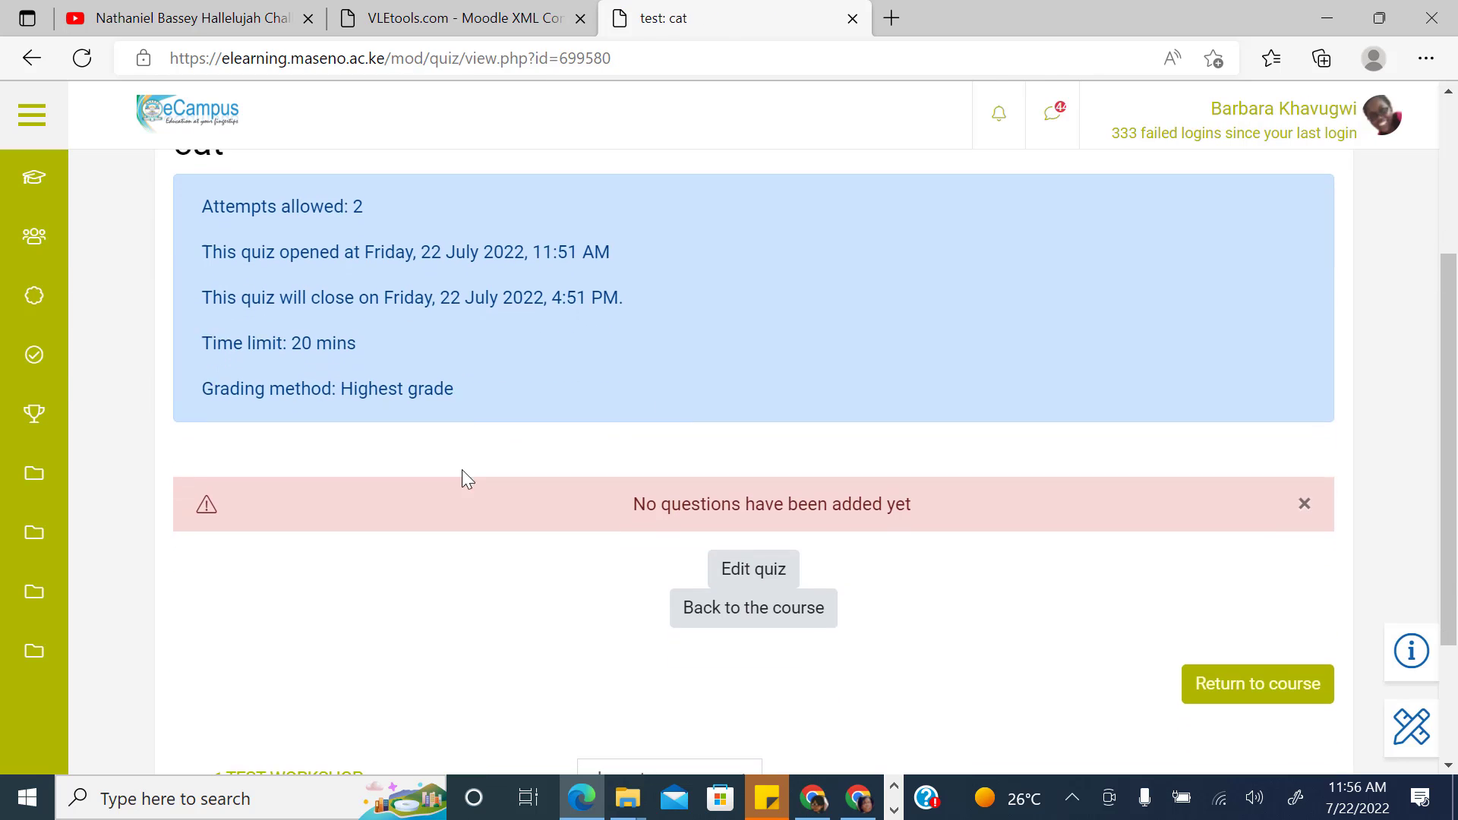
click(741, 571)
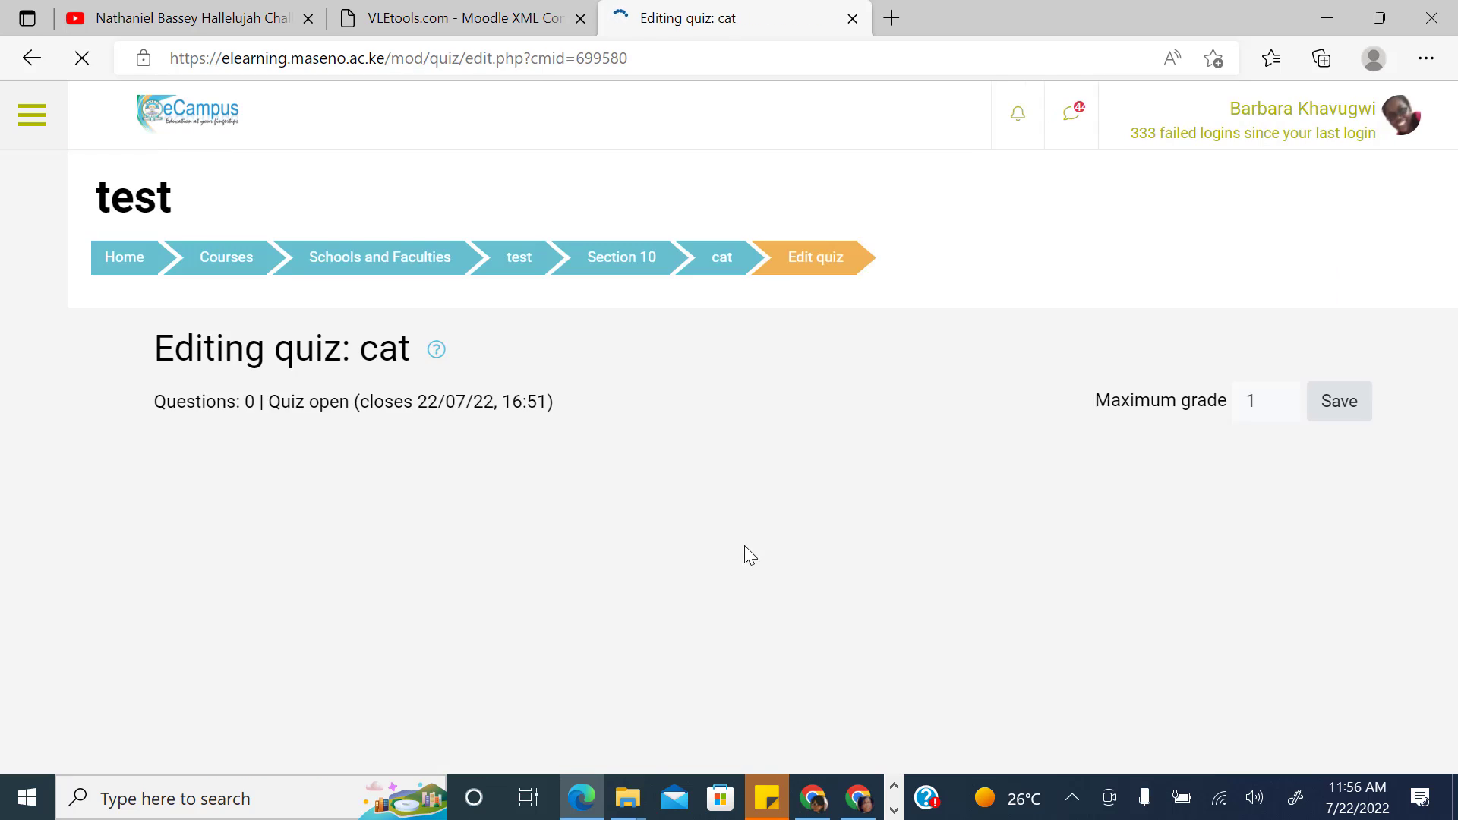
scroll(1033, 542, down, 2)
click(1284, 422)
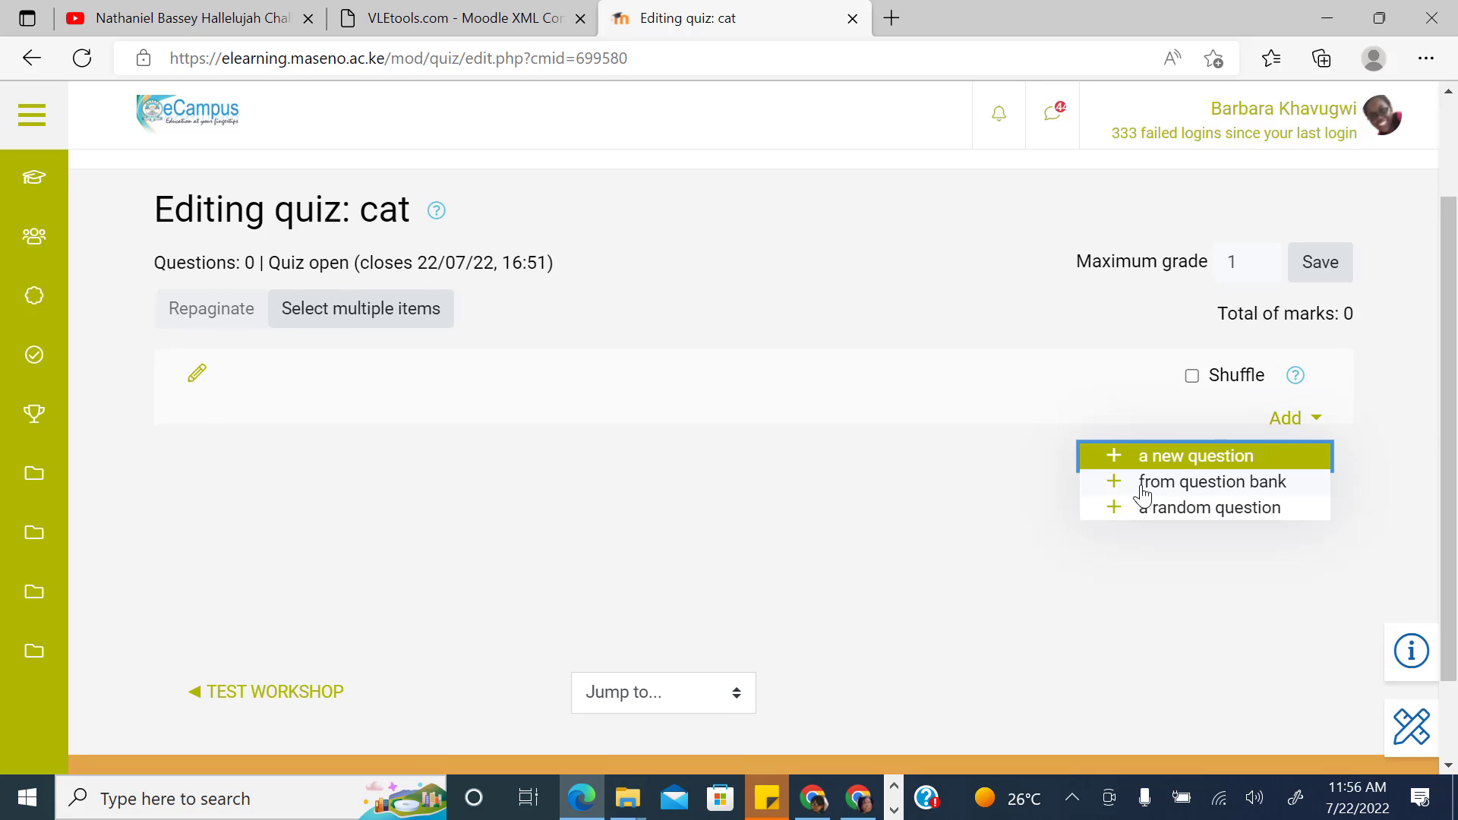
click(1196, 486)
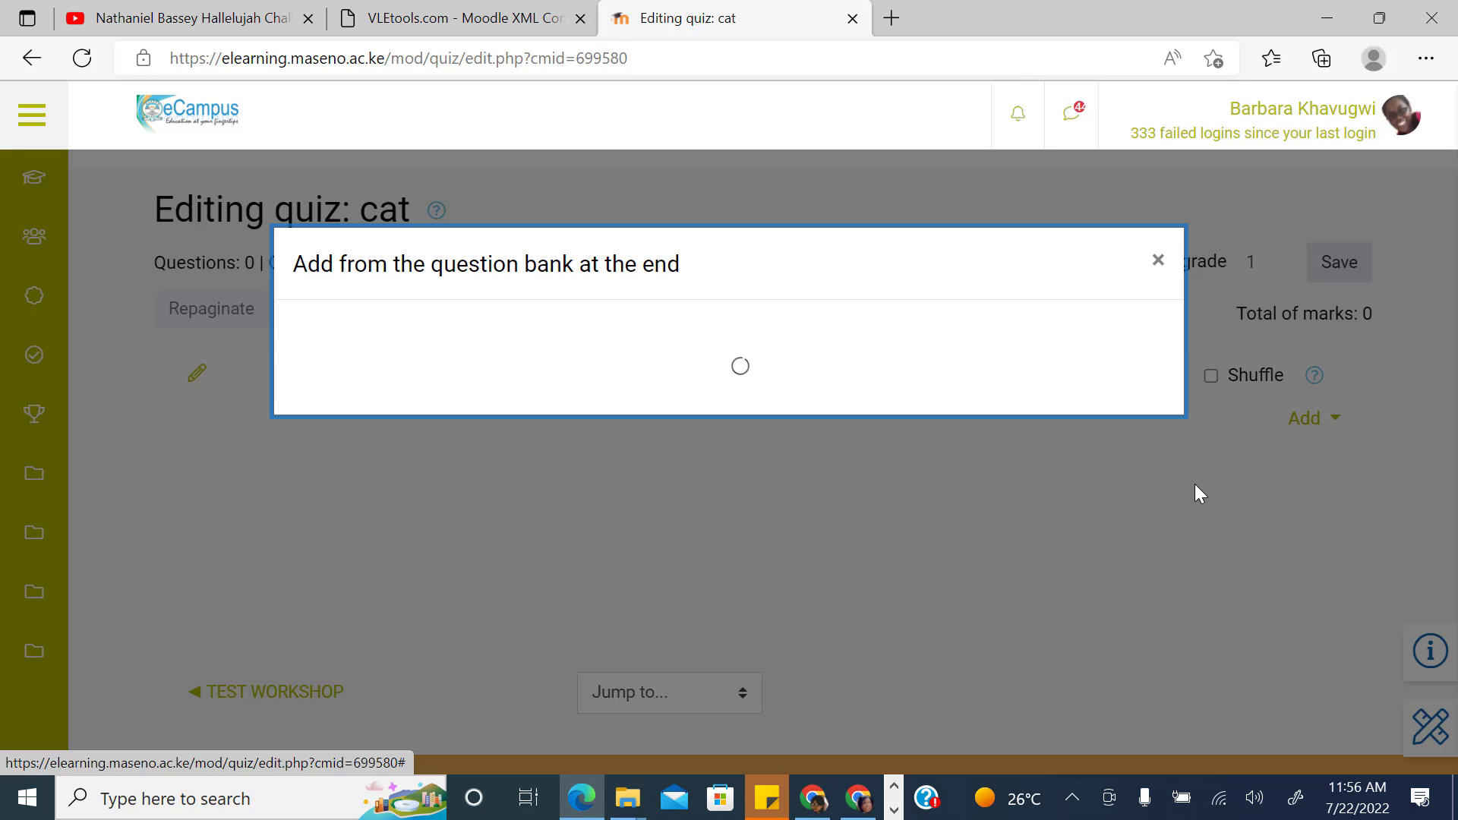
Step: Choose the Default for cat category, select all of its questions and add them to the quiz
click(453, 380)
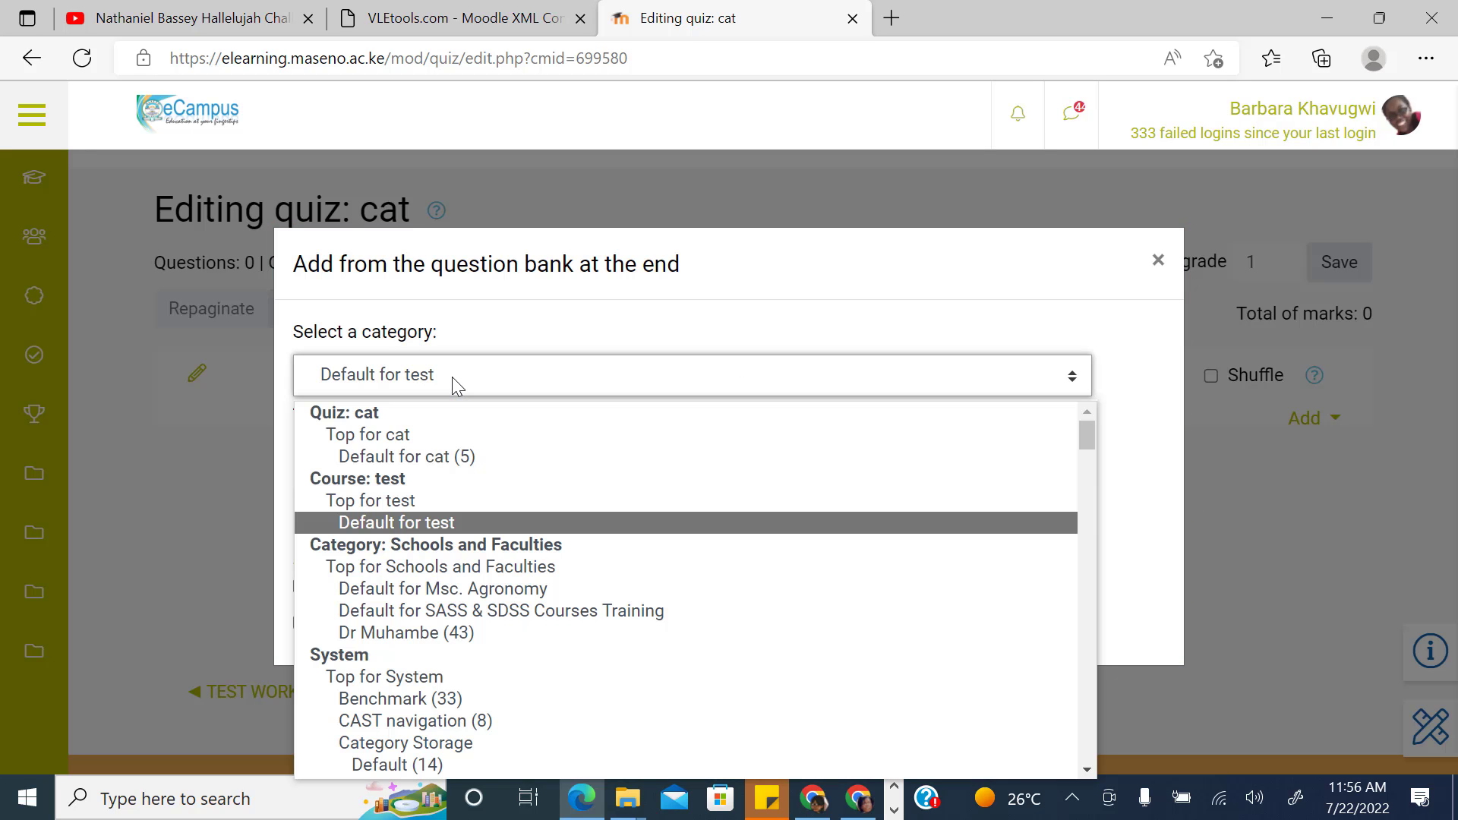
click(441, 457)
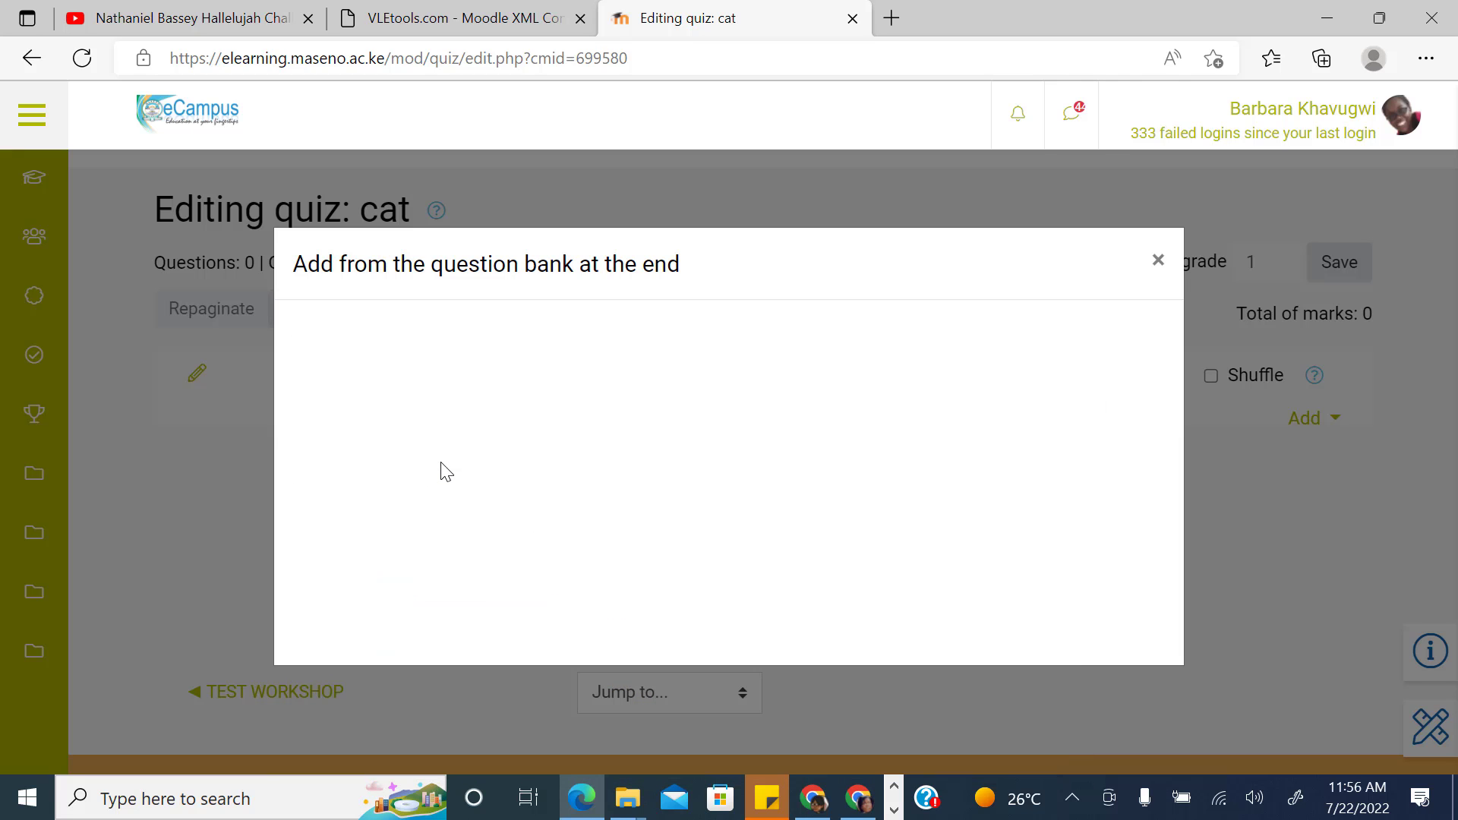
scroll(923, 543, down, 2)
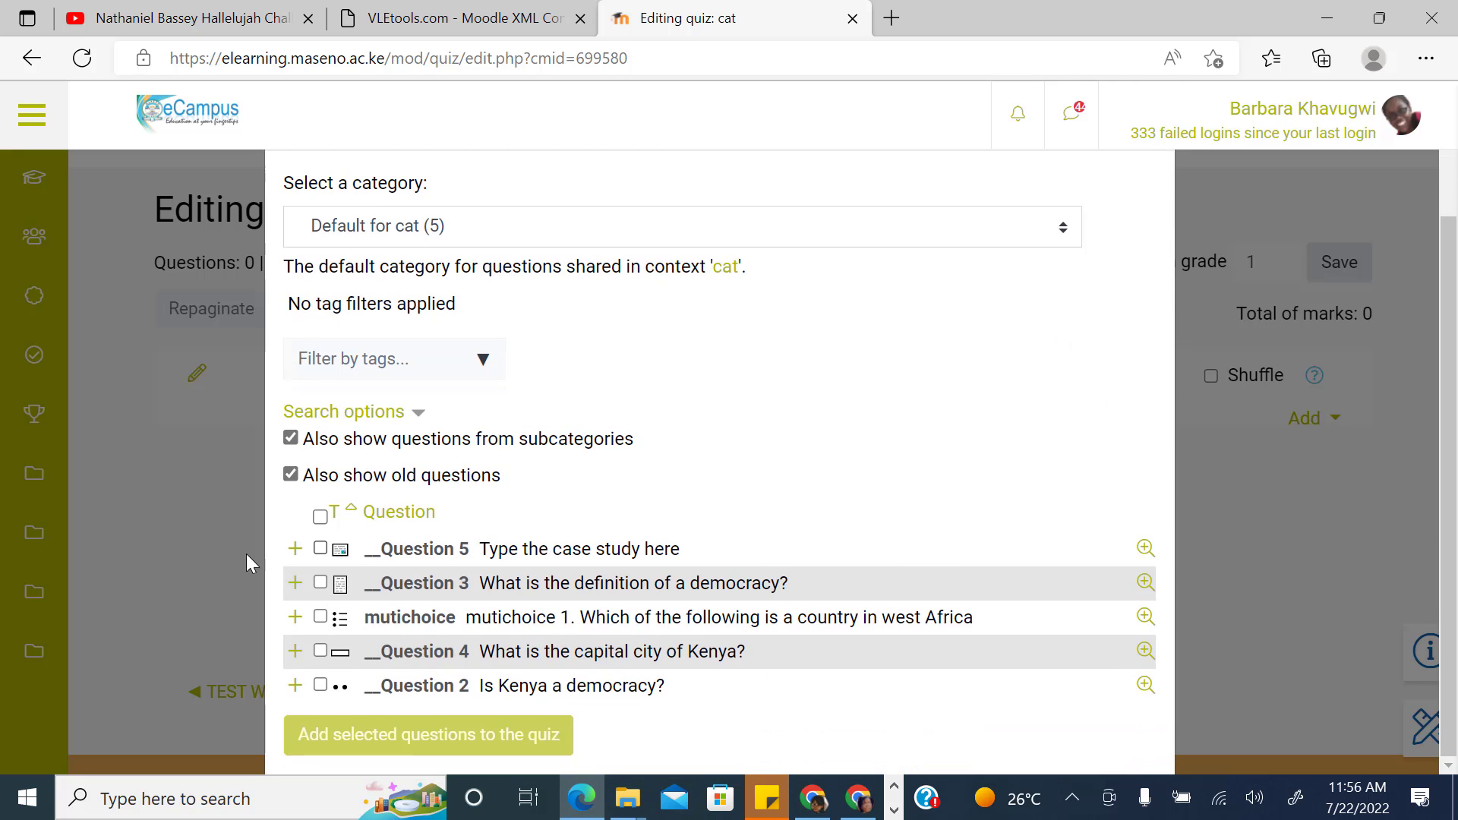
click(319, 519)
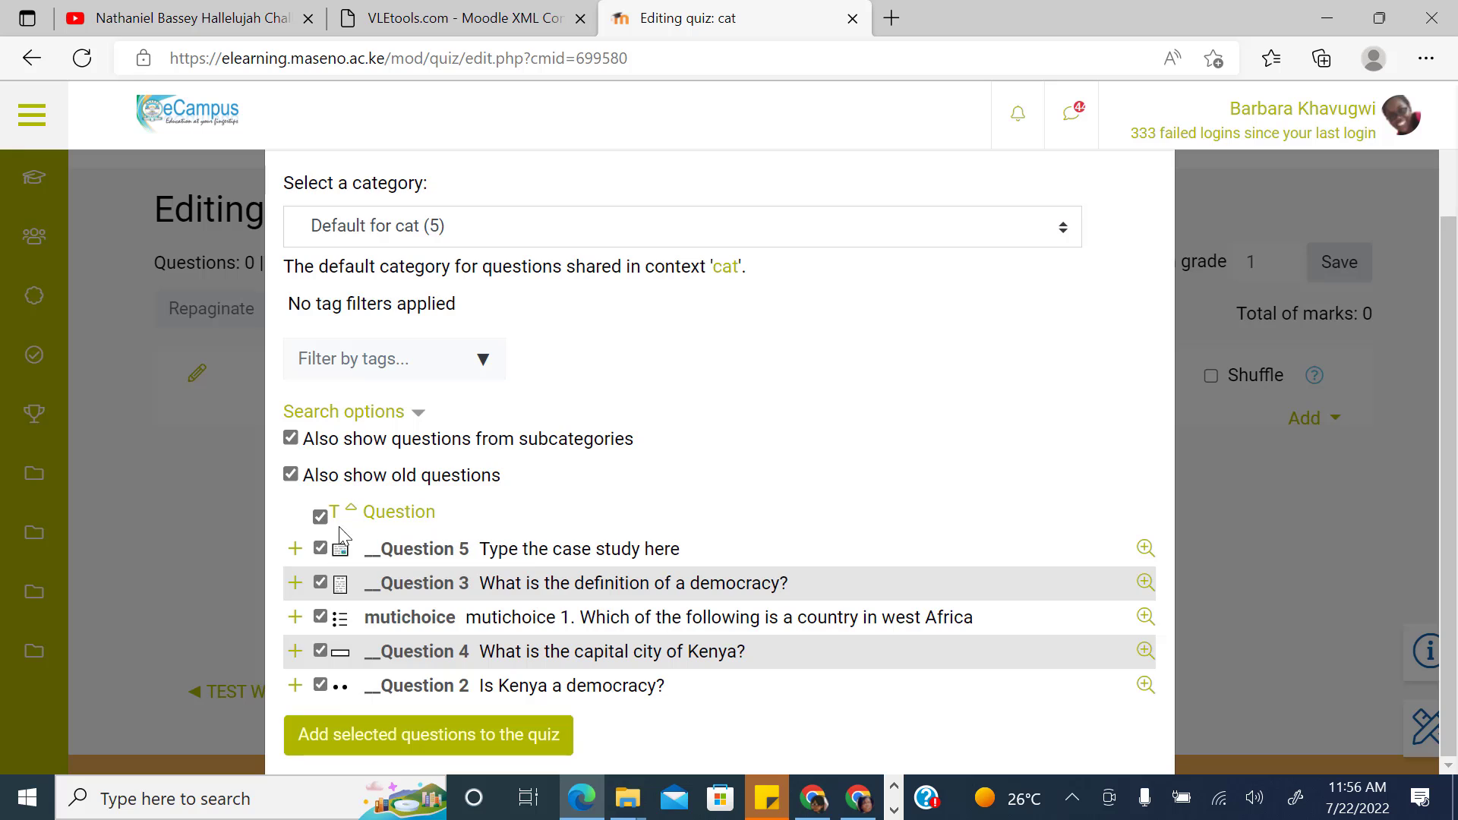
click(320, 651)
click(319, 650)
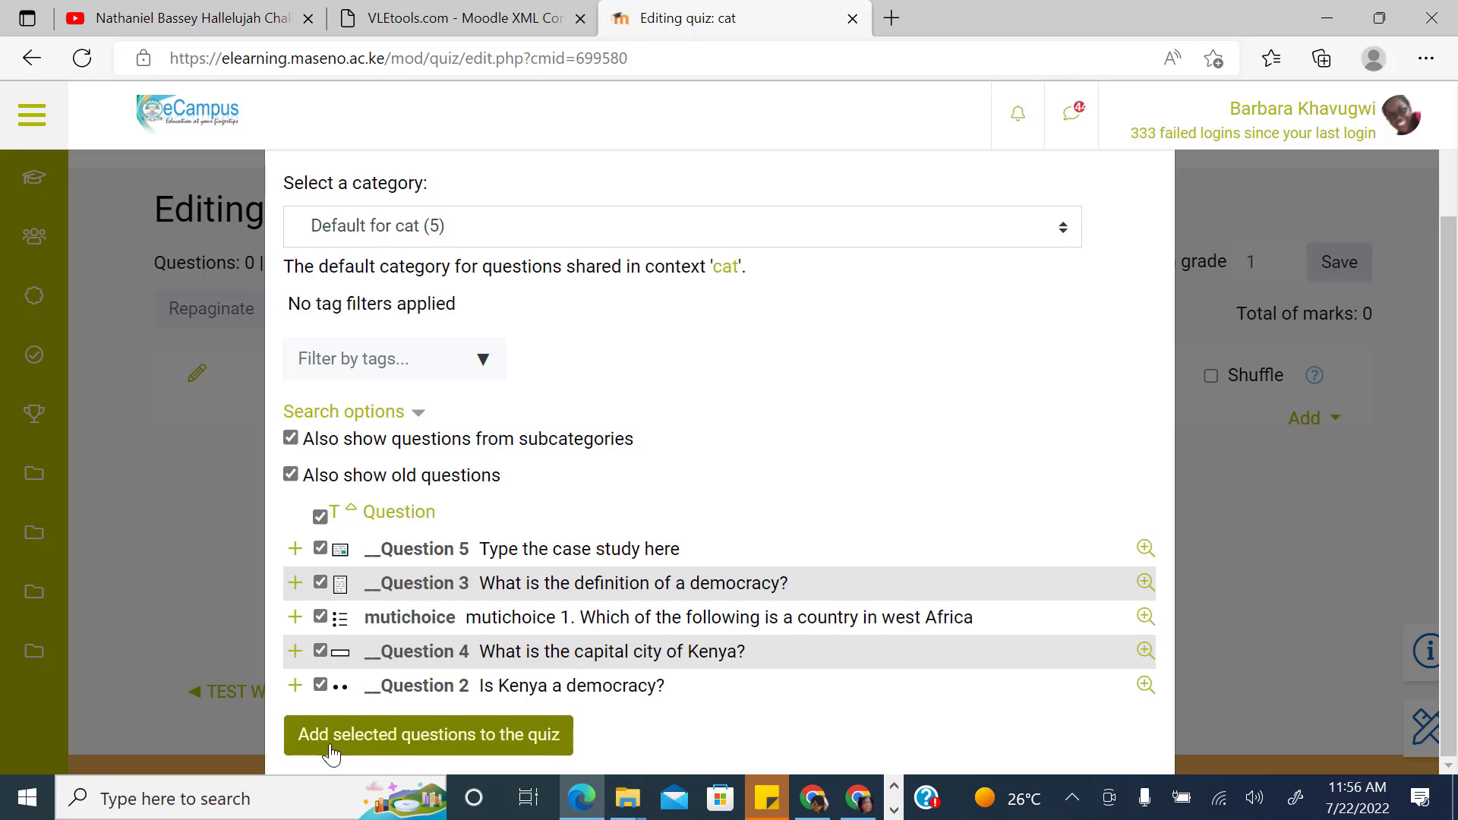
click(455, 751)
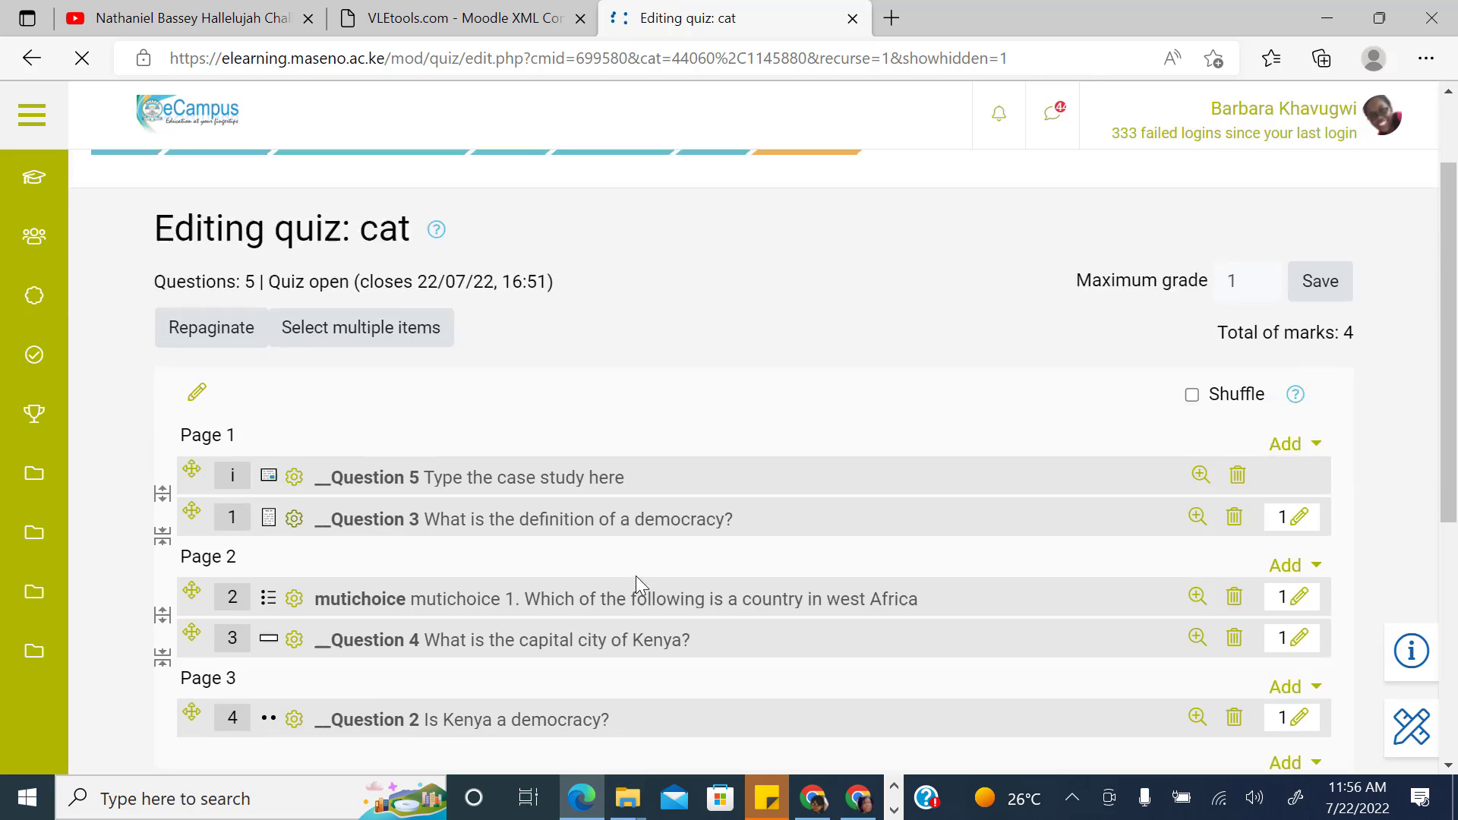
Step: Check the added questions, return to the cat quiz page and start a preview attempt
scroll(635, 575, down, 2)
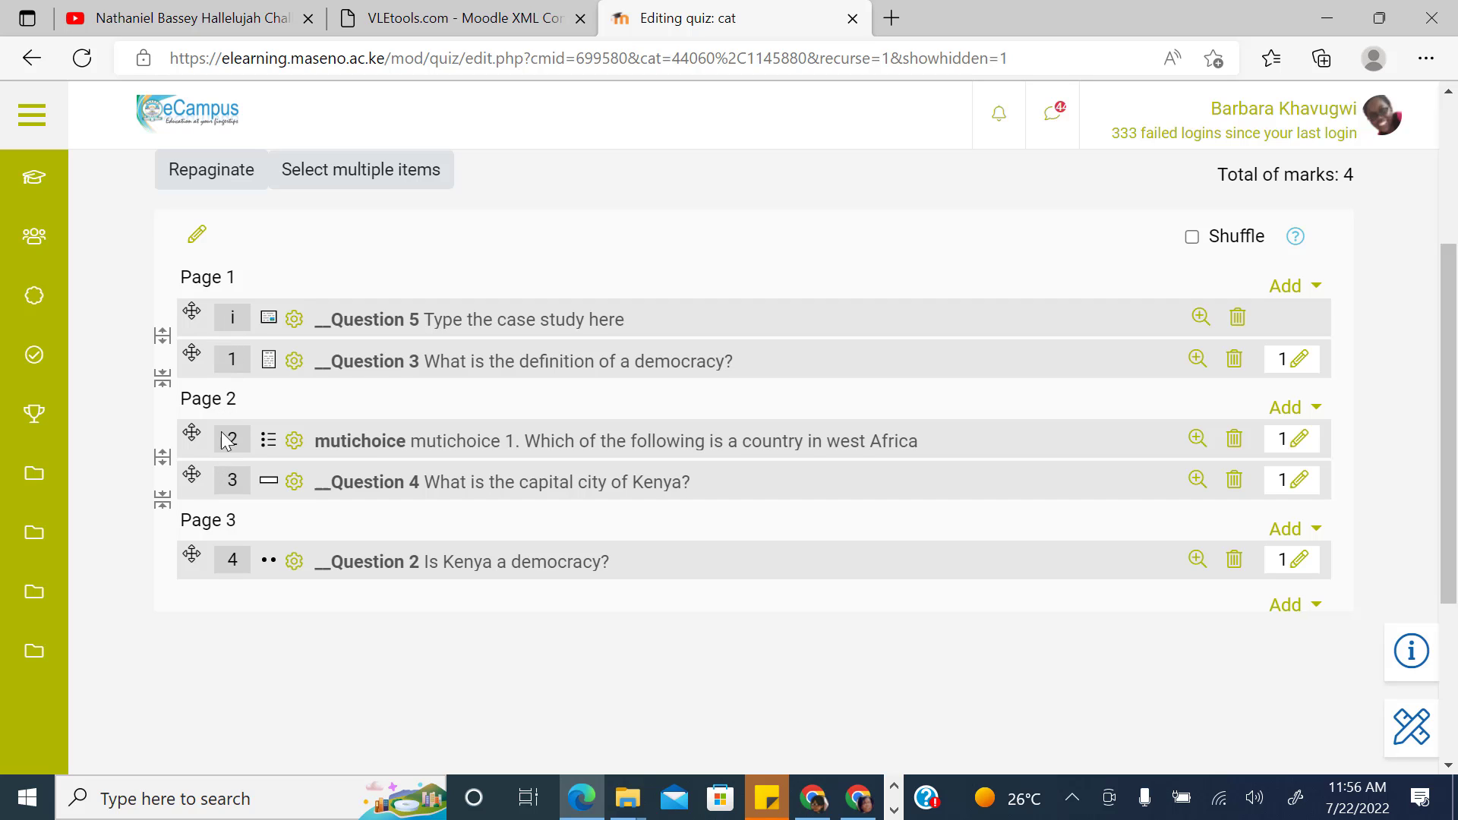
scroll(741, 577, up, 4)
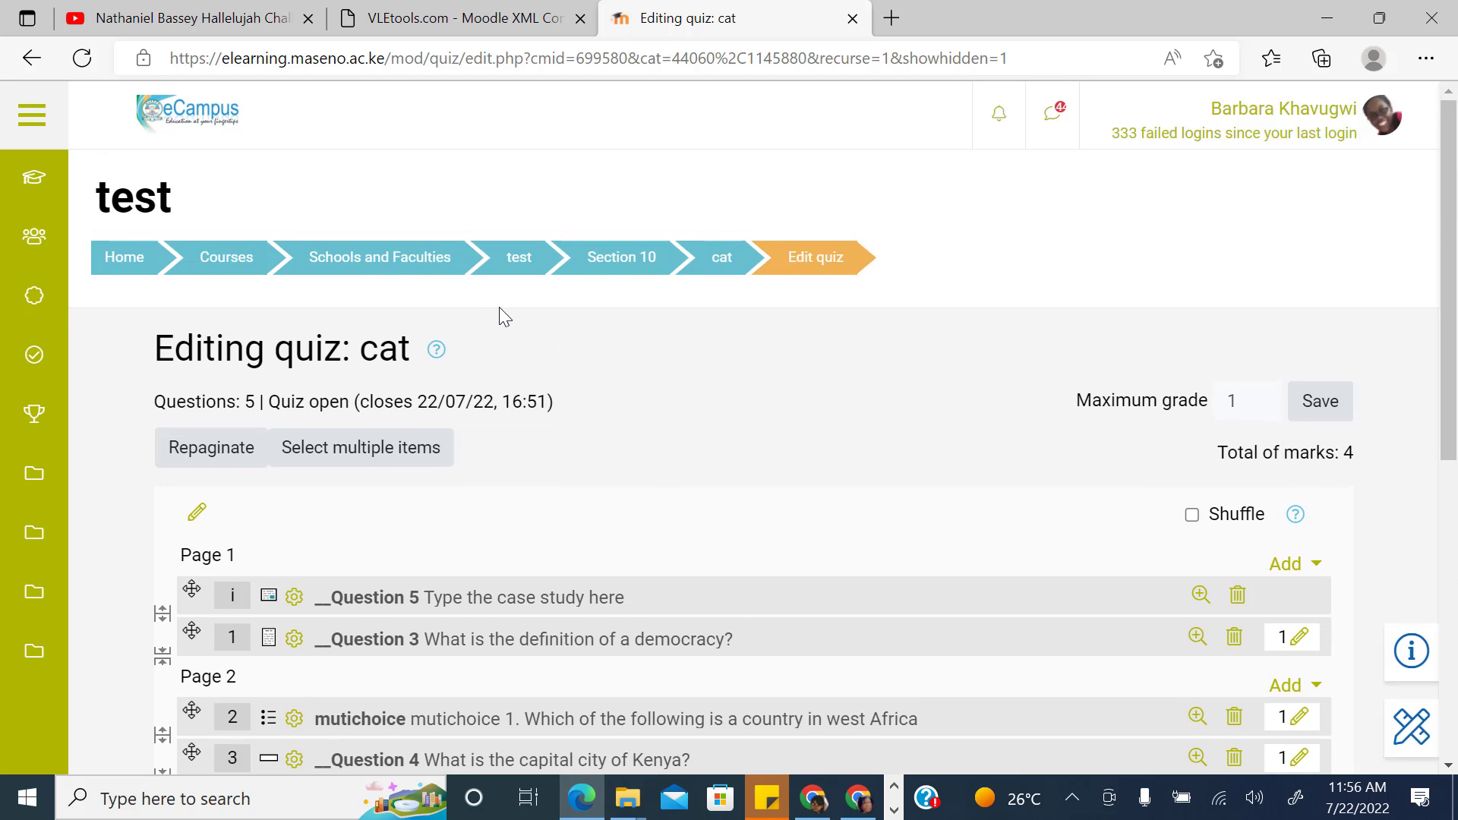
click(720, 267)
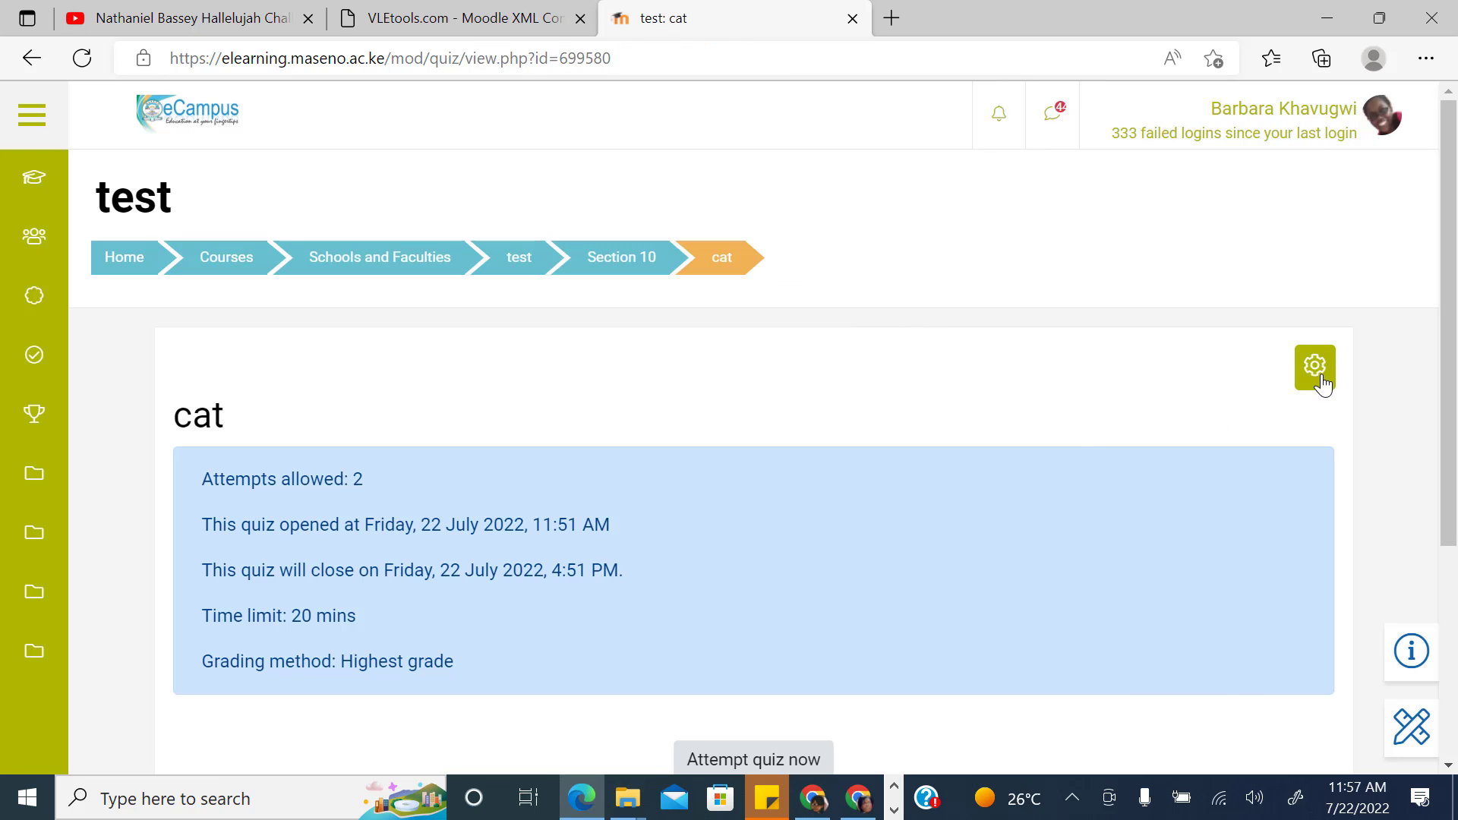
click(1321, 380)
click(1151, 604)
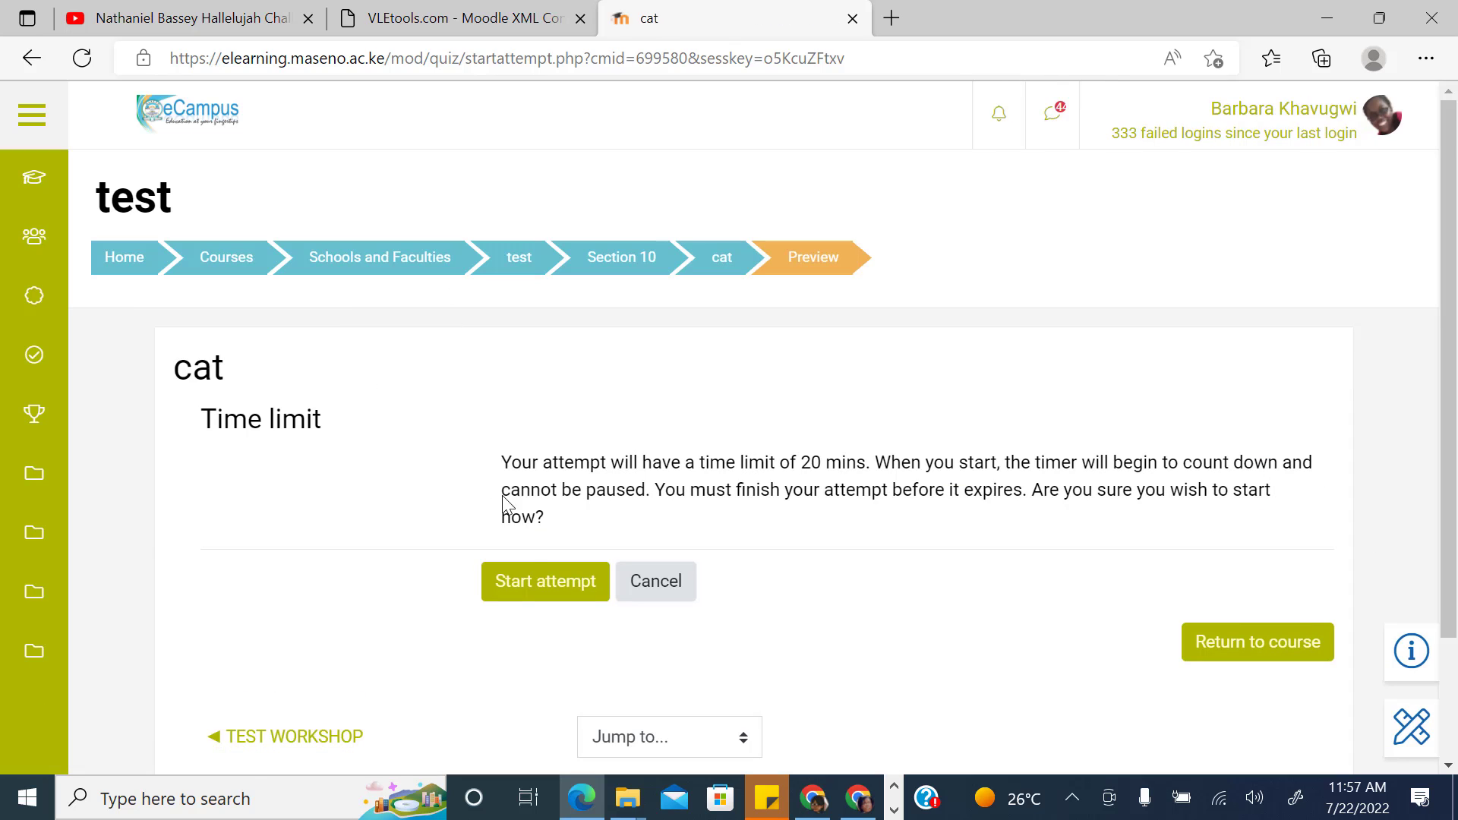
click(535, 571)
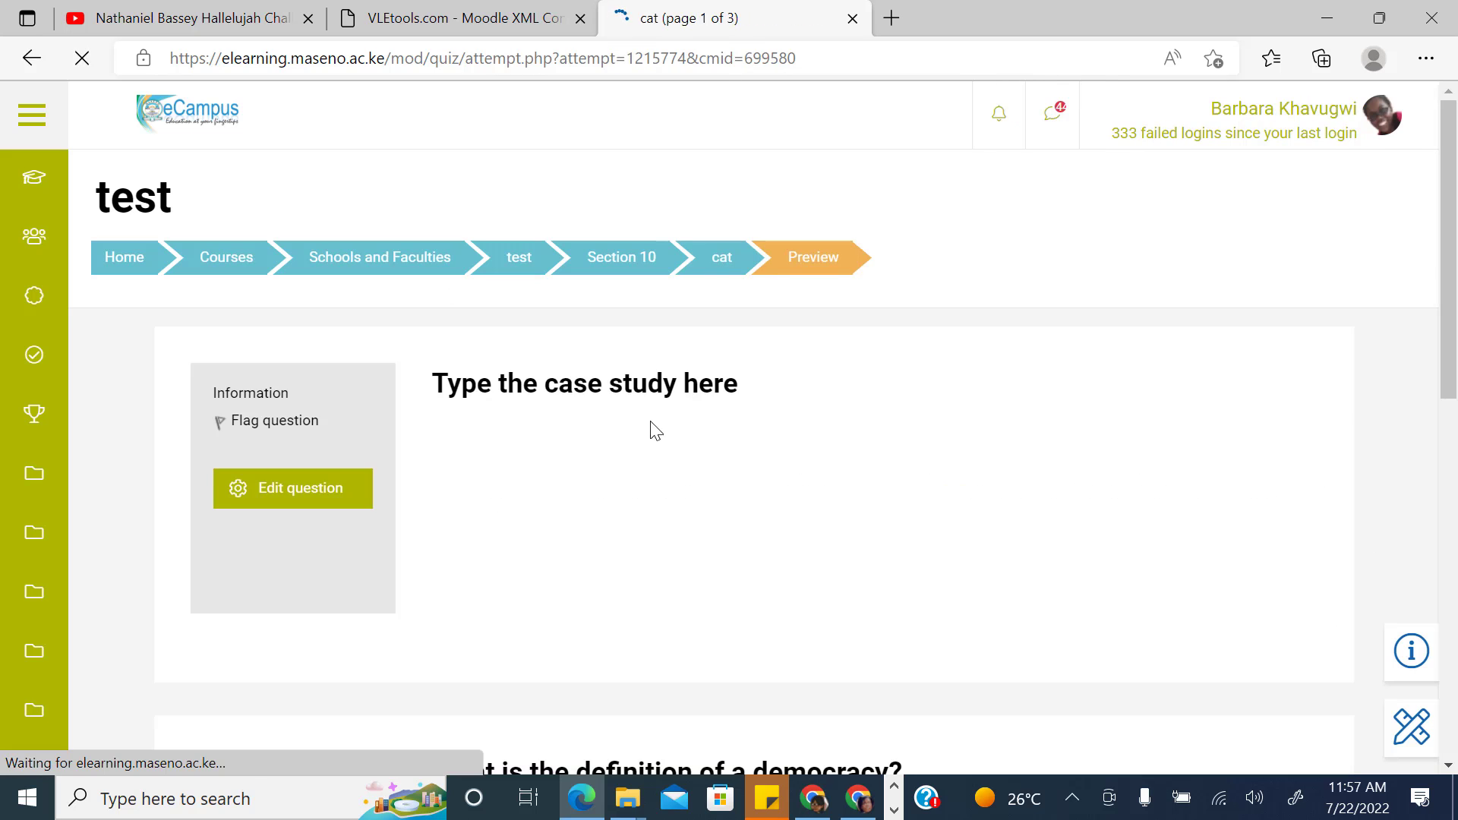
Step: Go through the case study and democracy definition questions without answering, and continue to the attempt's second page
scroll(659, 423, down, 2)
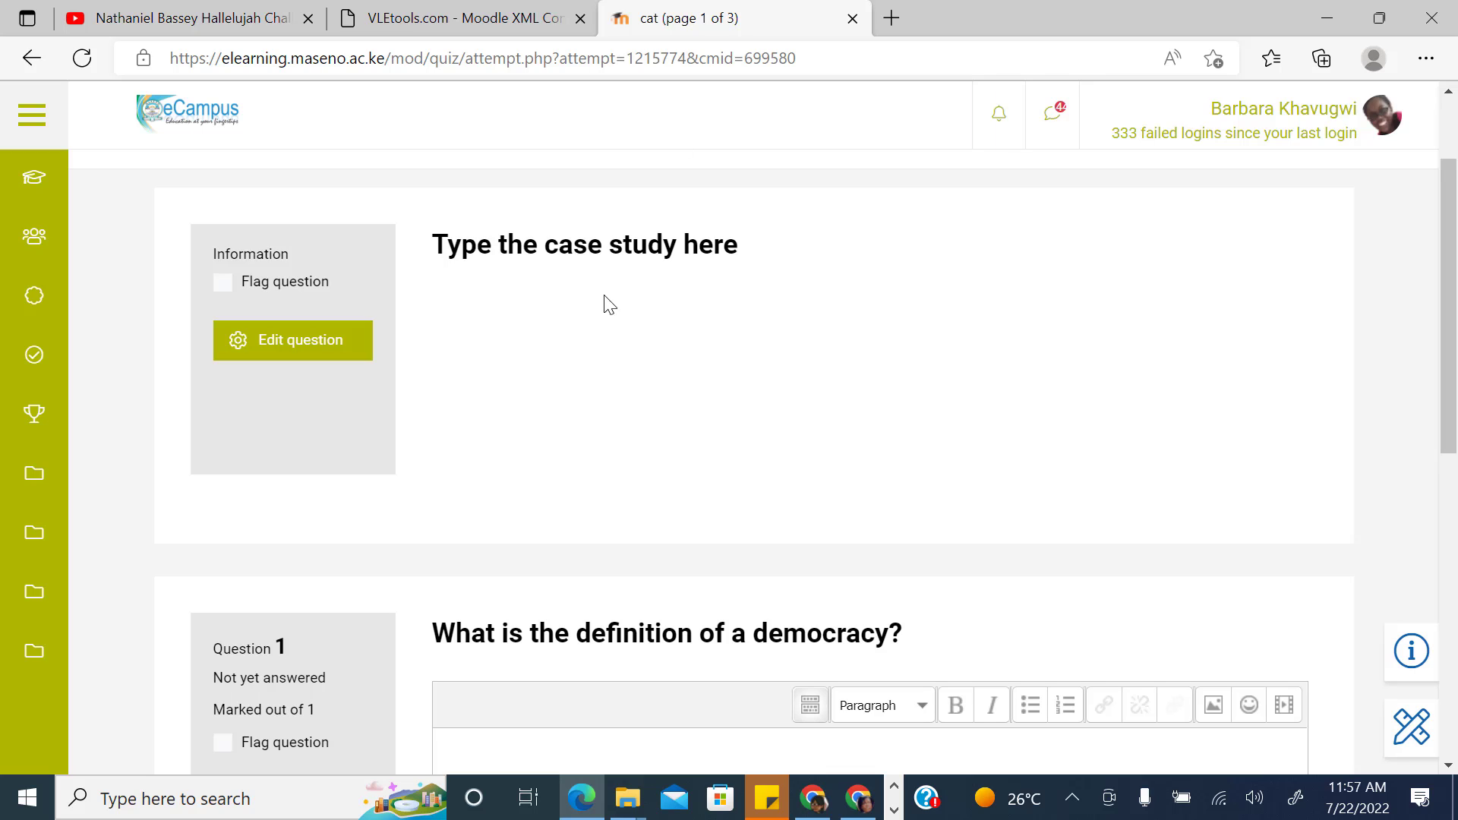
scroll(717, 431, down, 3)
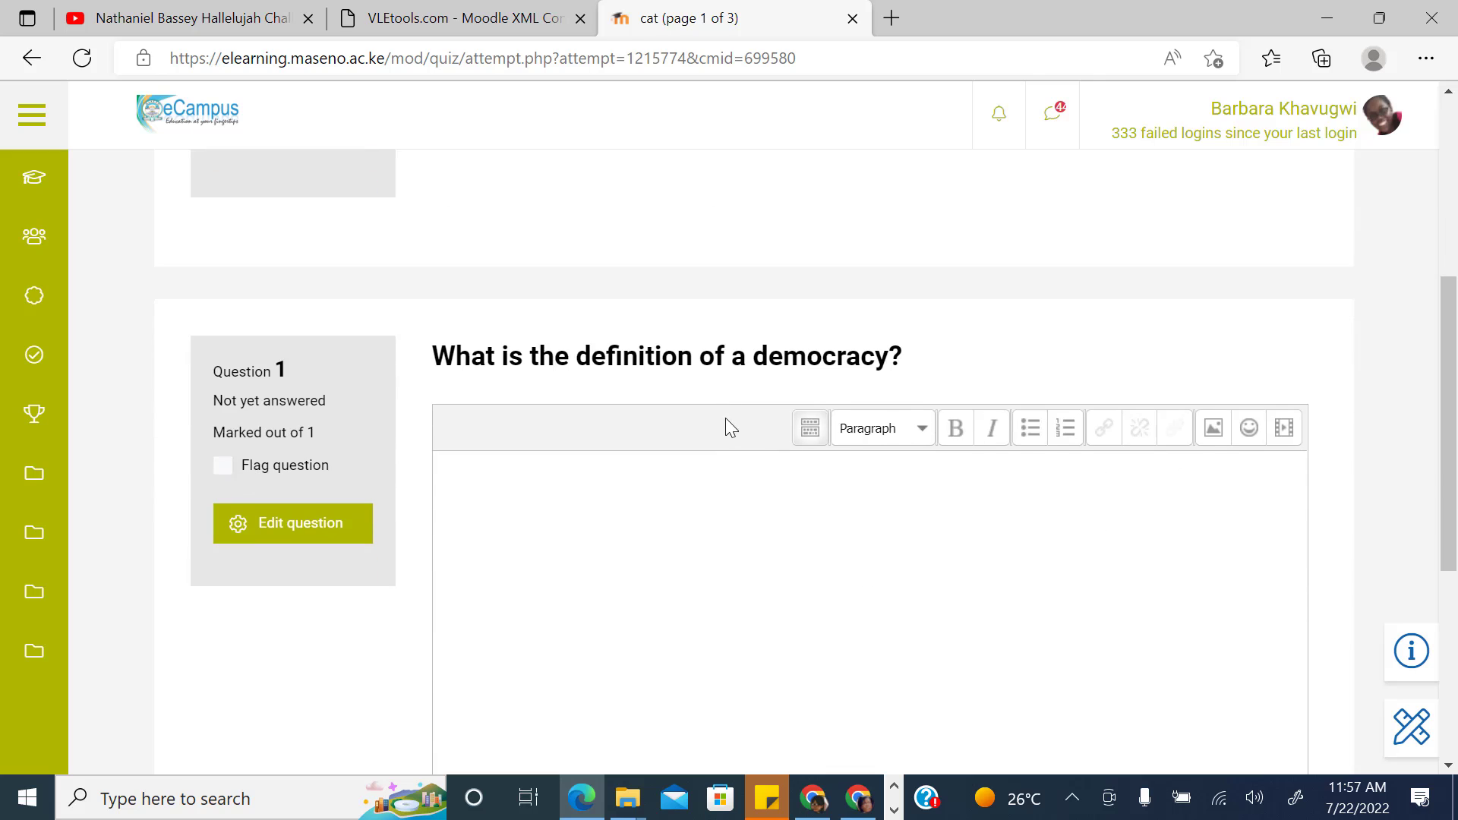
scroll(723, 421, down, 2)
click(558, 429)
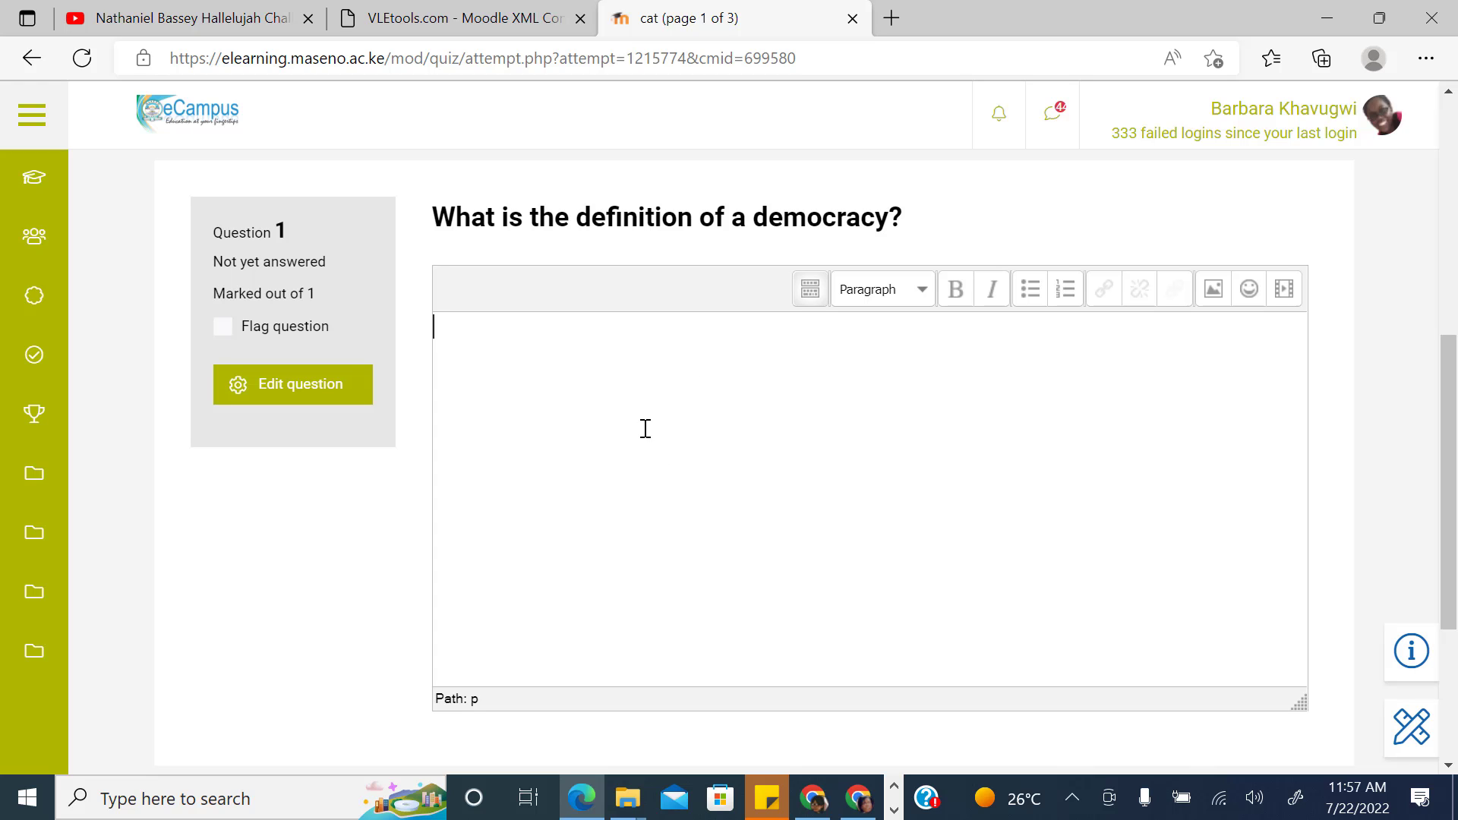
scroll(739, 466, down, 3)
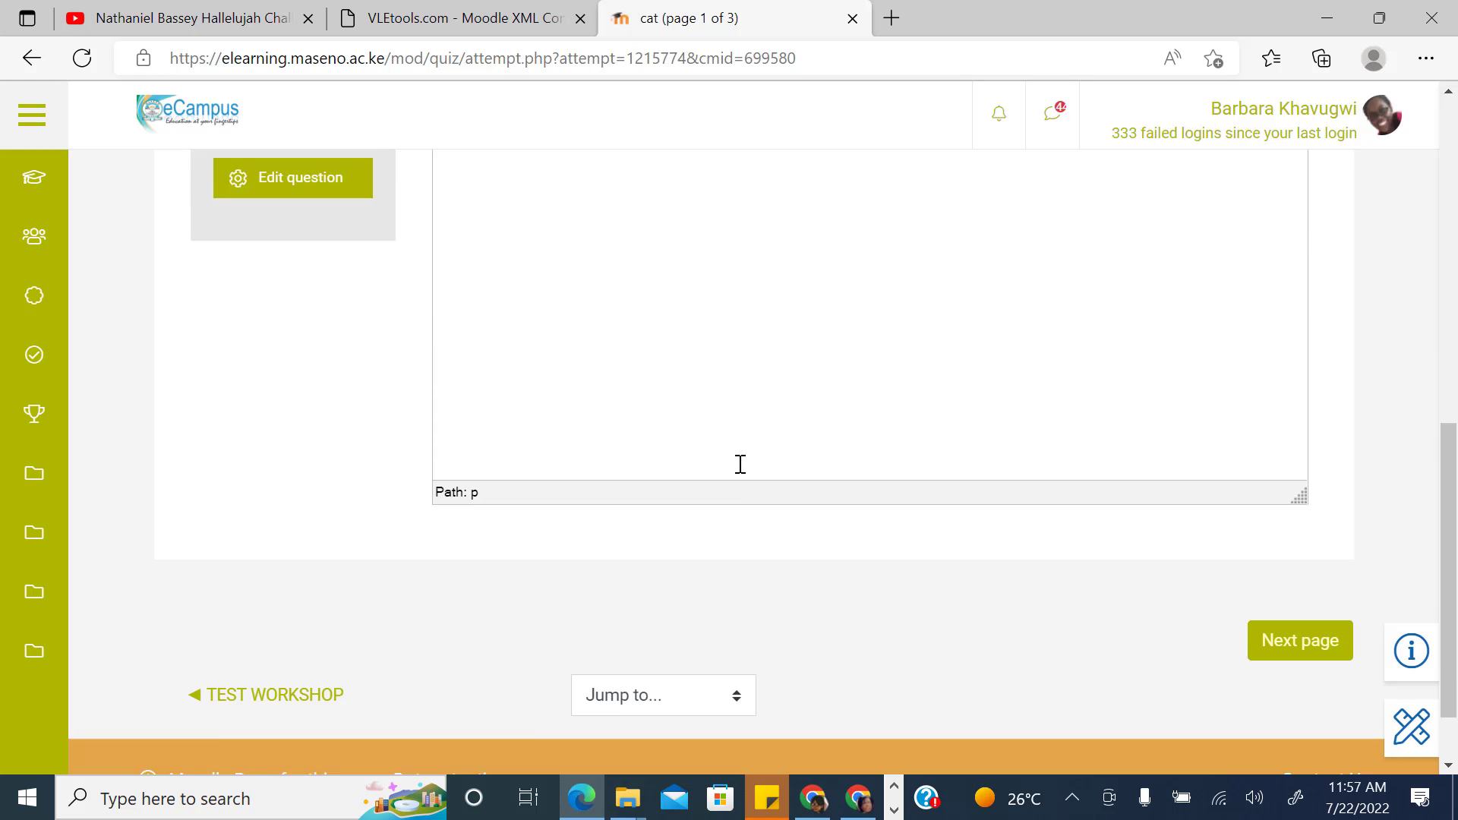
click(1257, 581)
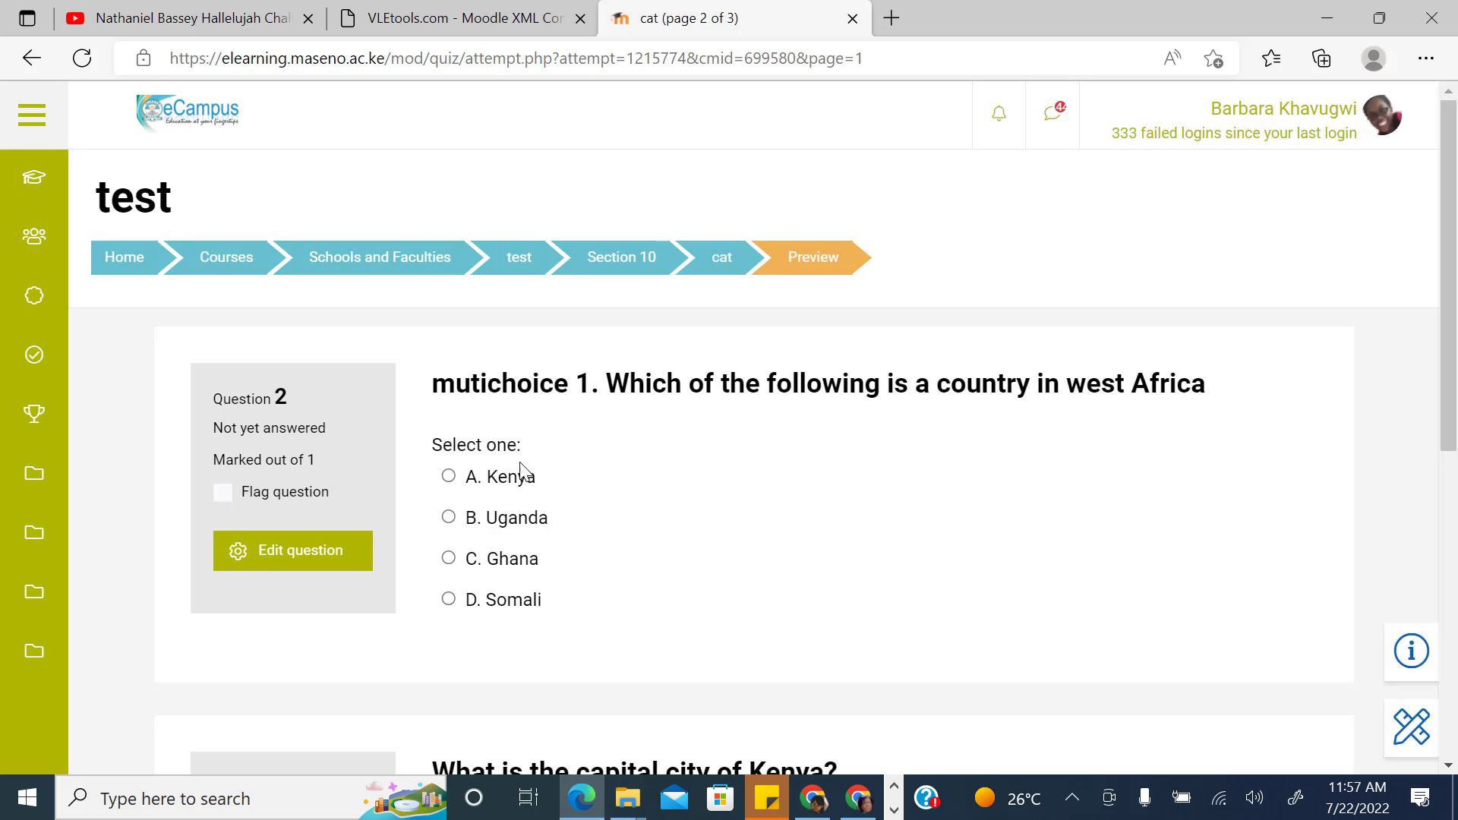
Step: Answer Ghana to the West Africa question and Nairobi to the capital city question, and continue to the third page
click(449, 558)
scroll(841, 564, down, 3)
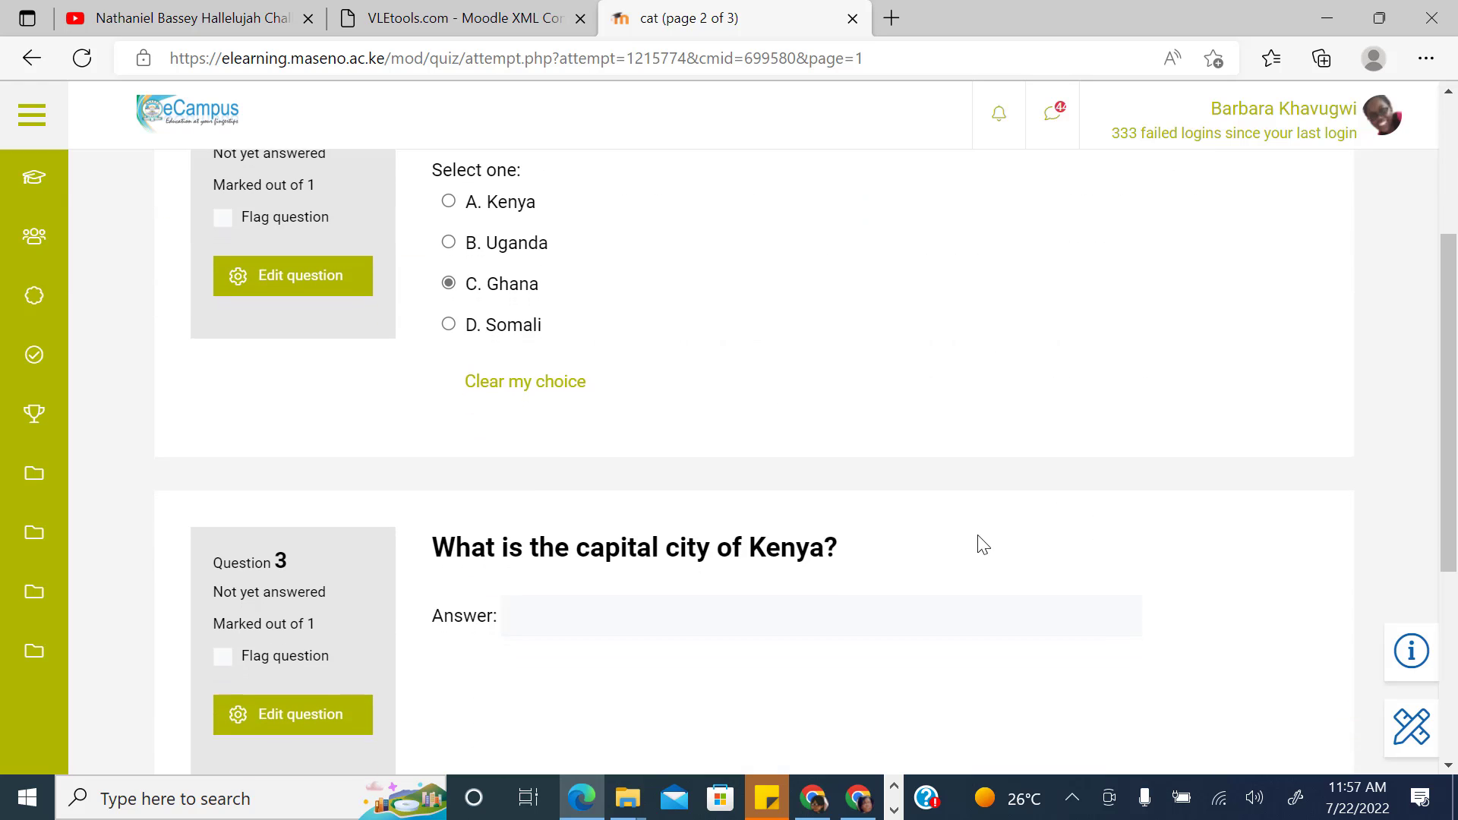
scroll(483, 552, down, 2)
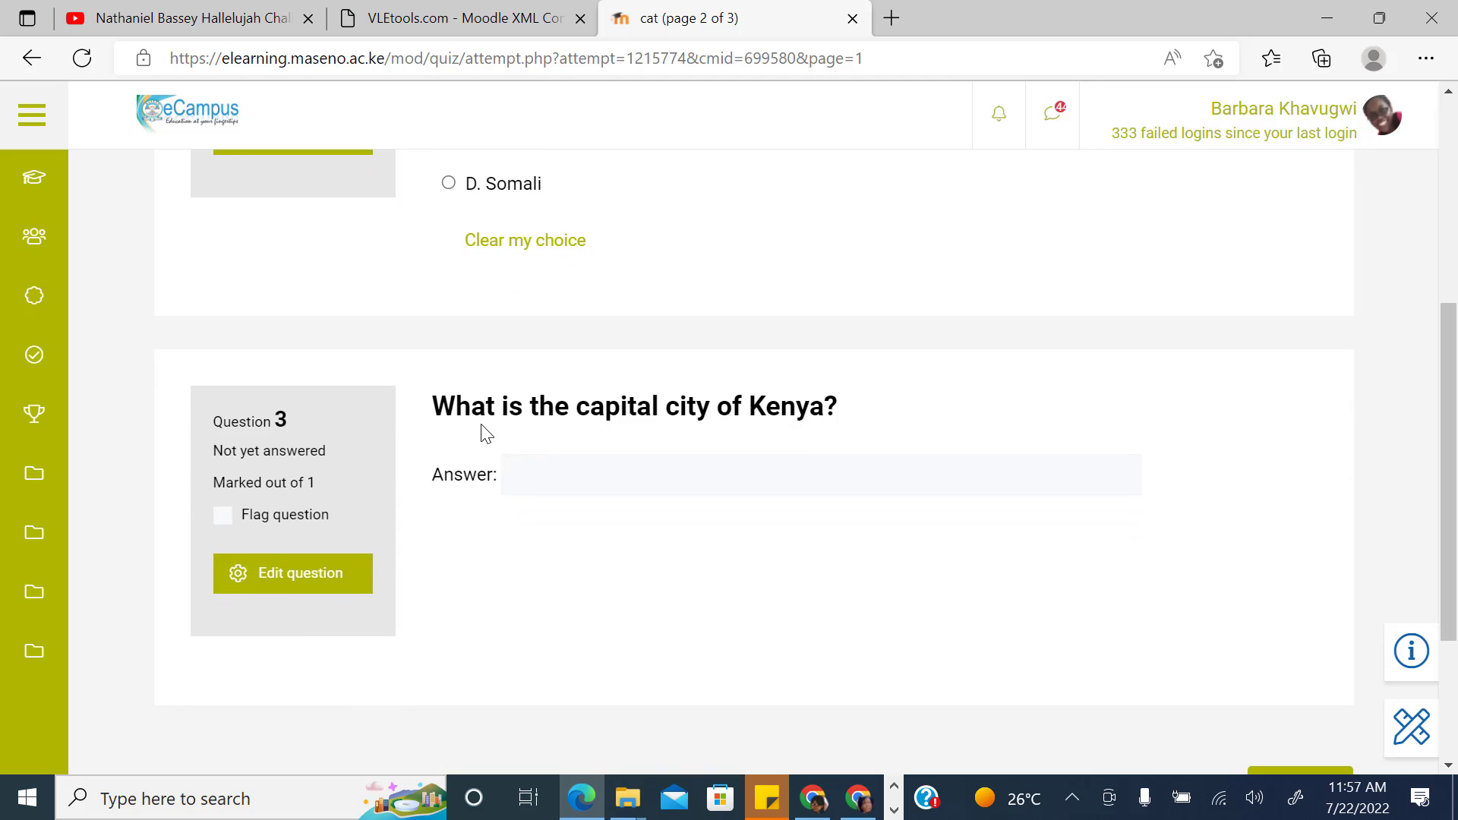
click(684, 480)
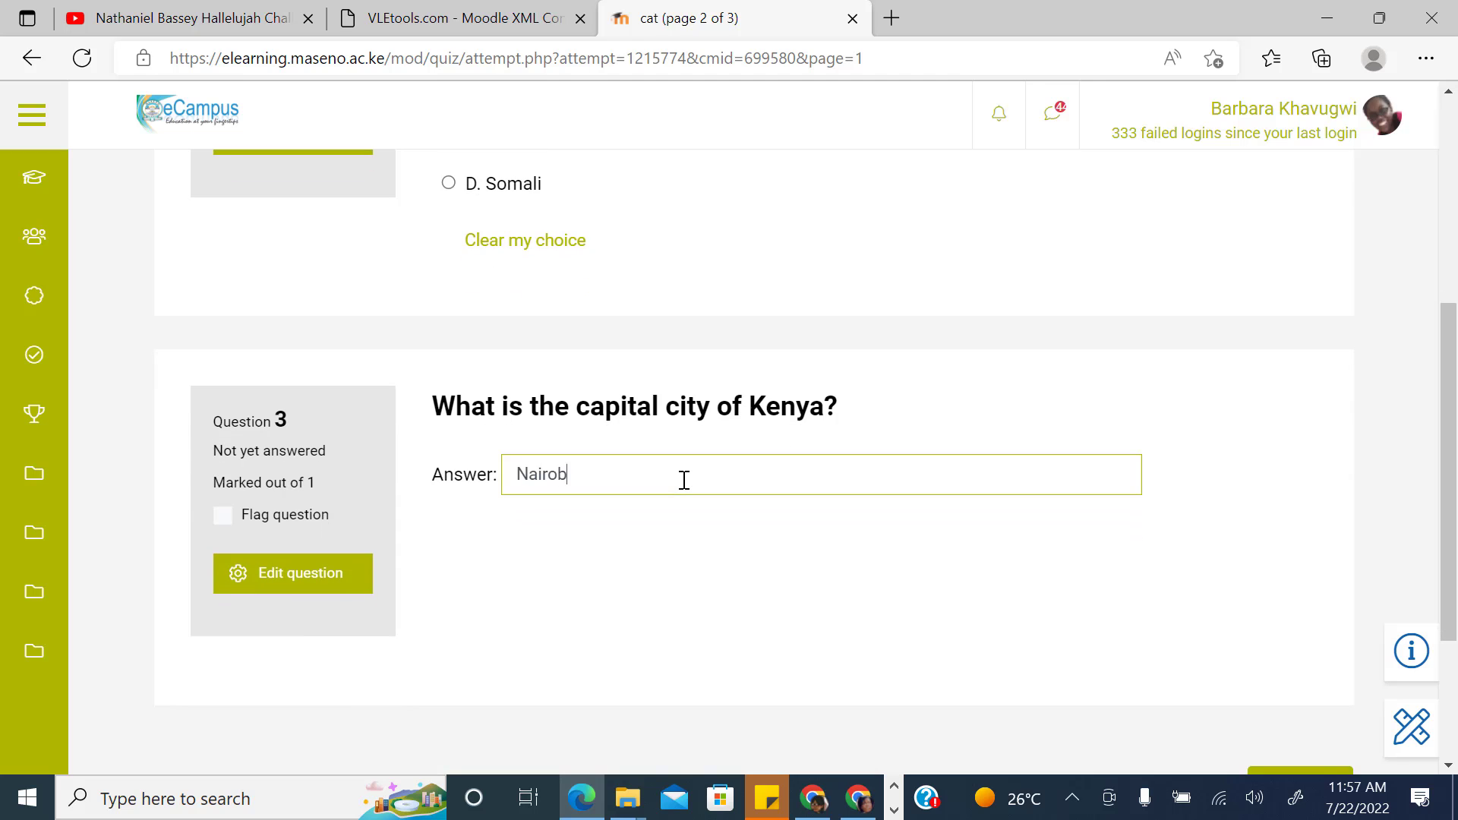
scroll(748, 440, down, 3)
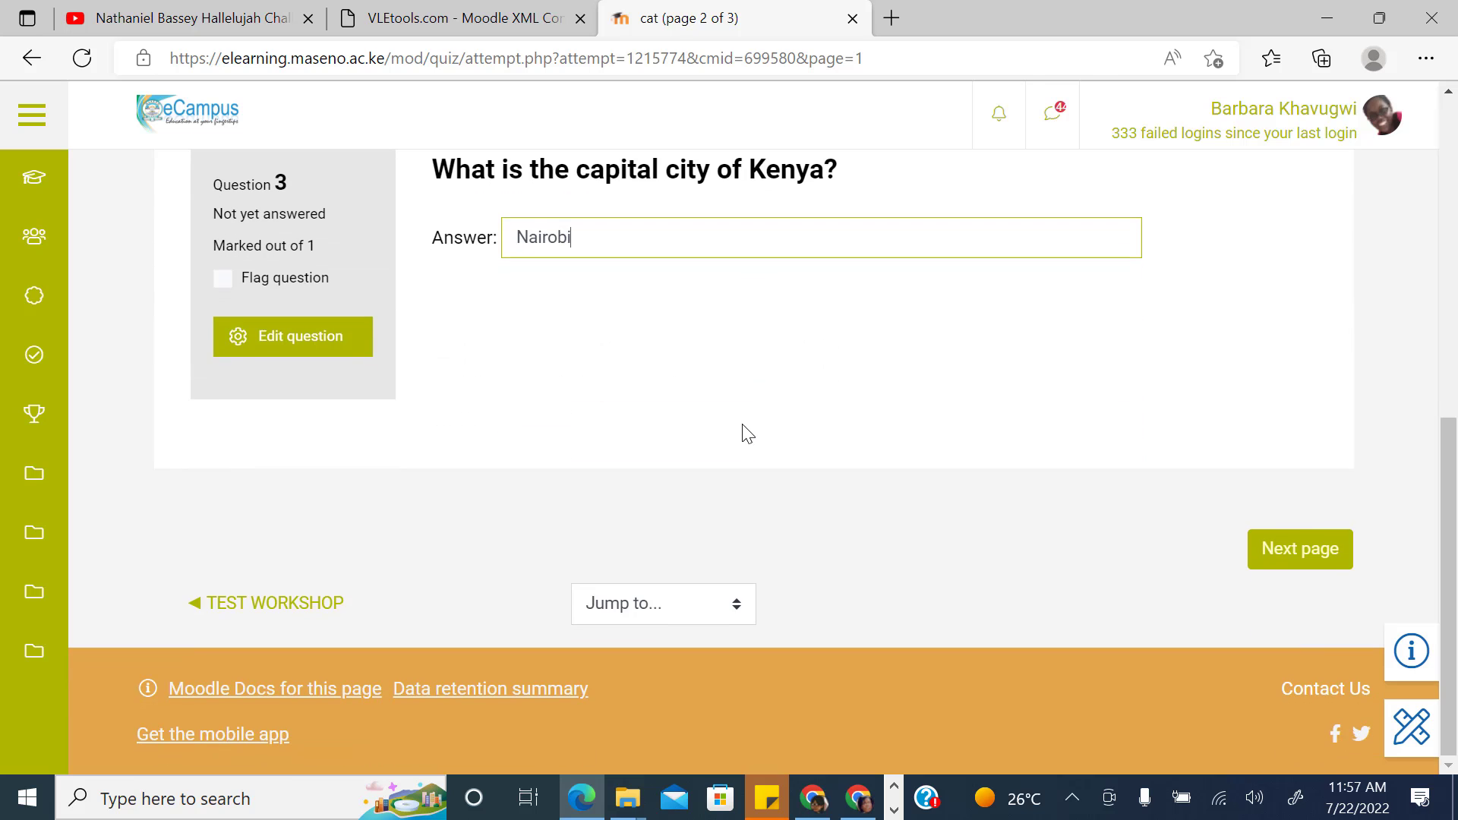
click(1286, 573)
Step: Answer True to "Is Kenya a democracy?", finish the attempt and confirm submitting all answers
scroll(562, 336, up, 3)
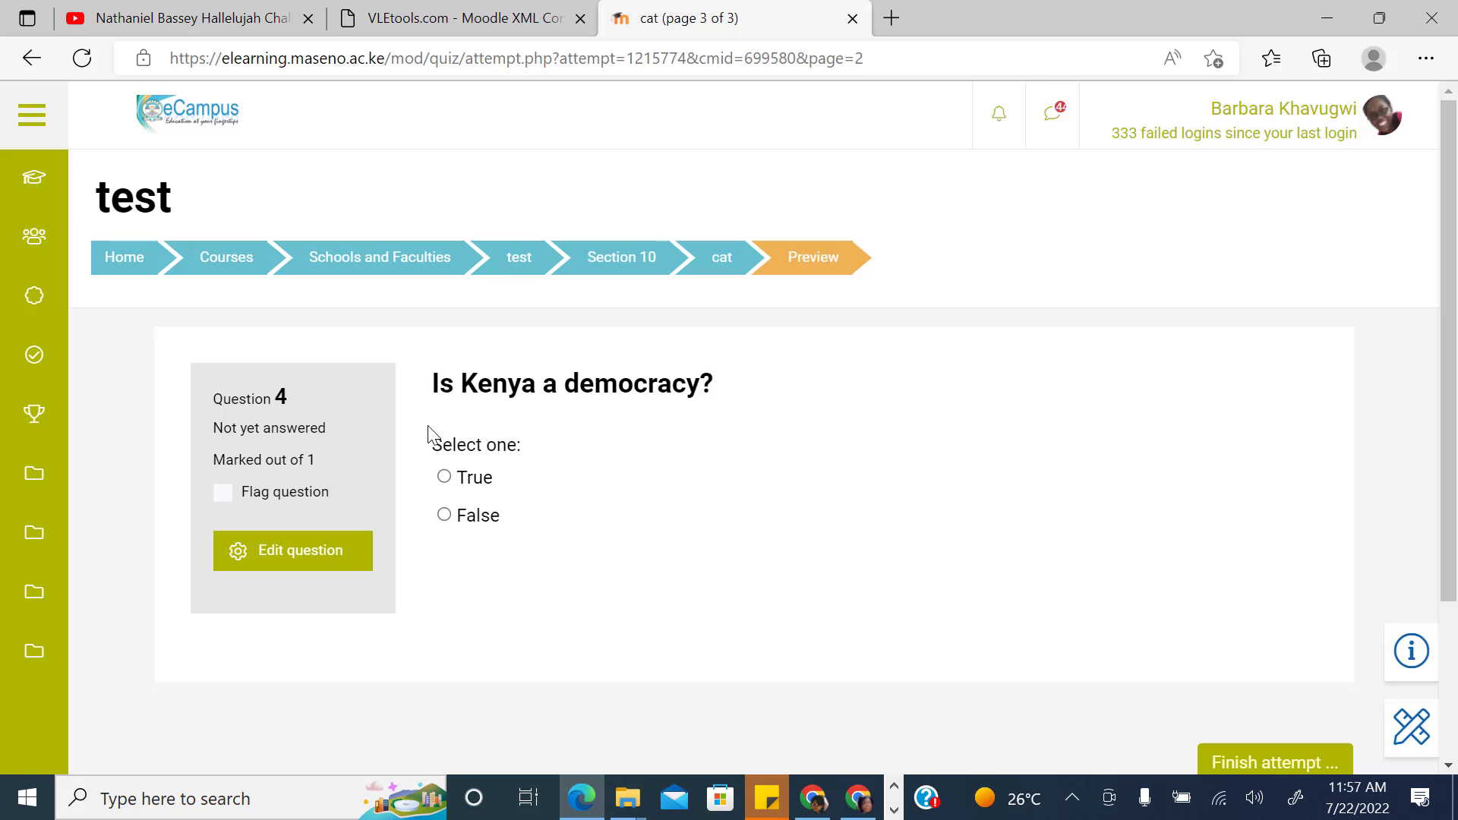
click(445, 479)
scroll(690, 559, down, 2)
click(1272, 621)
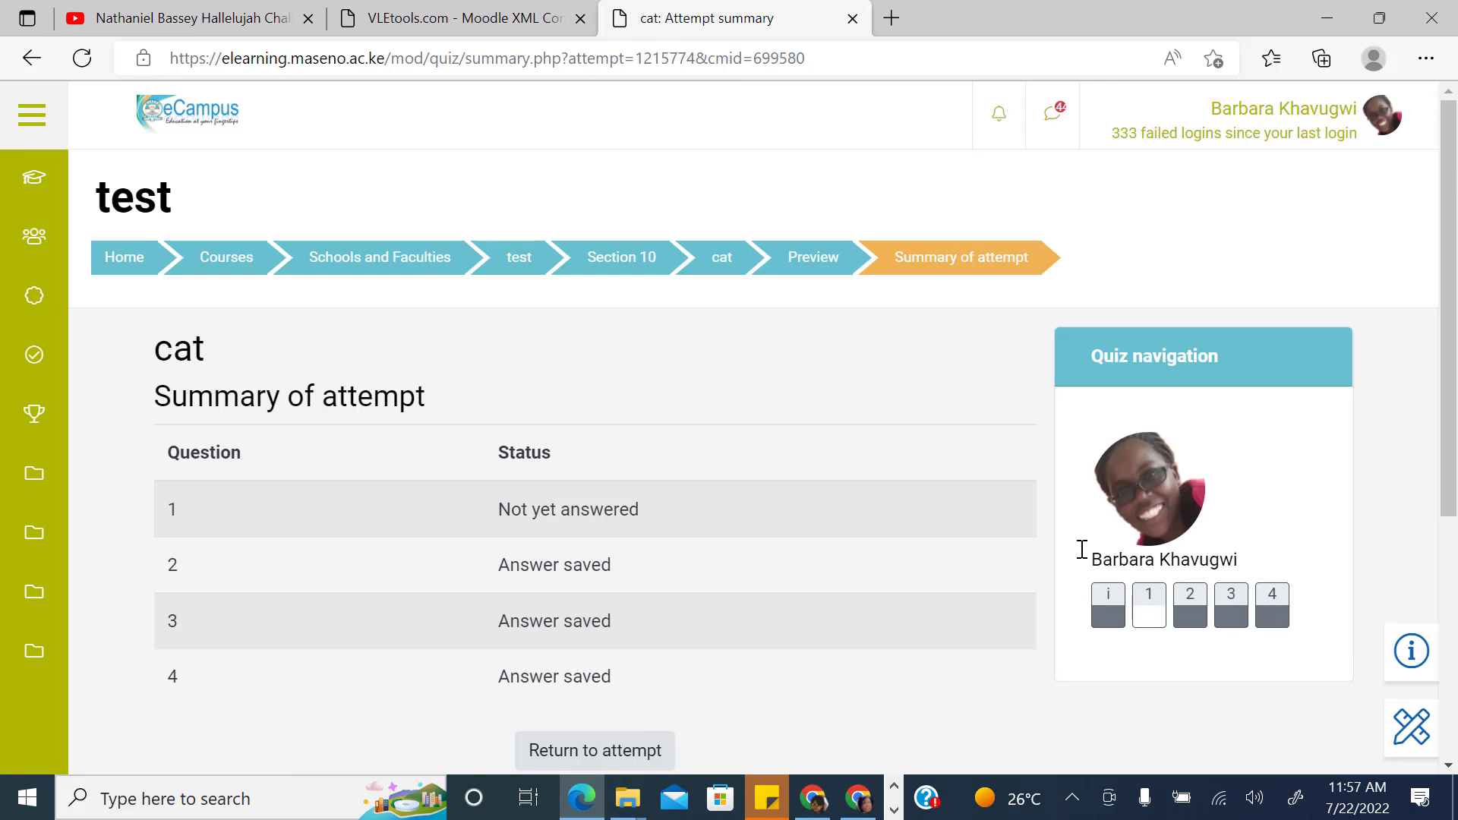
scroll(639, 646, down, 4)
click(615, 619)
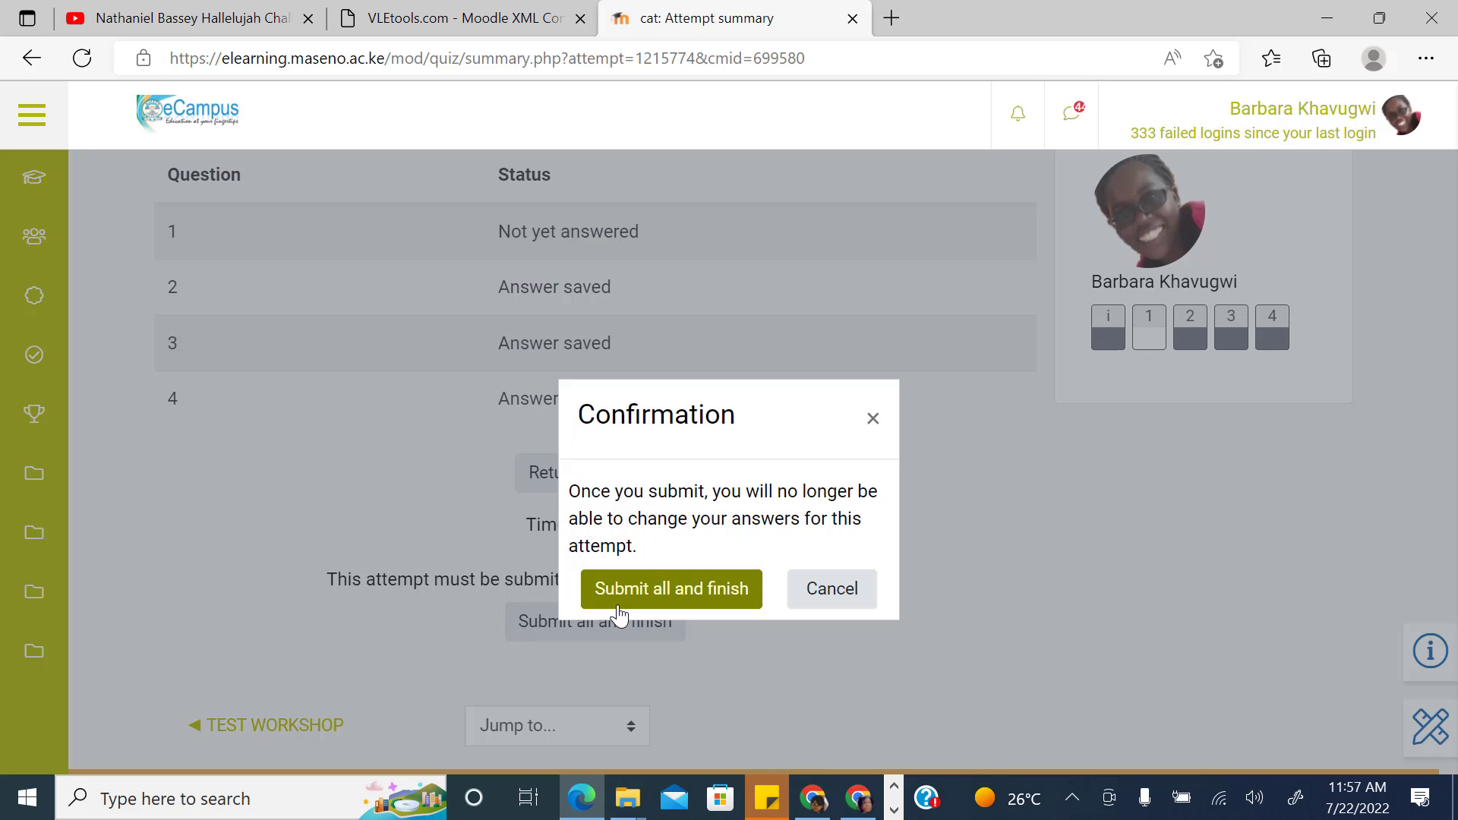
click(659, 591)
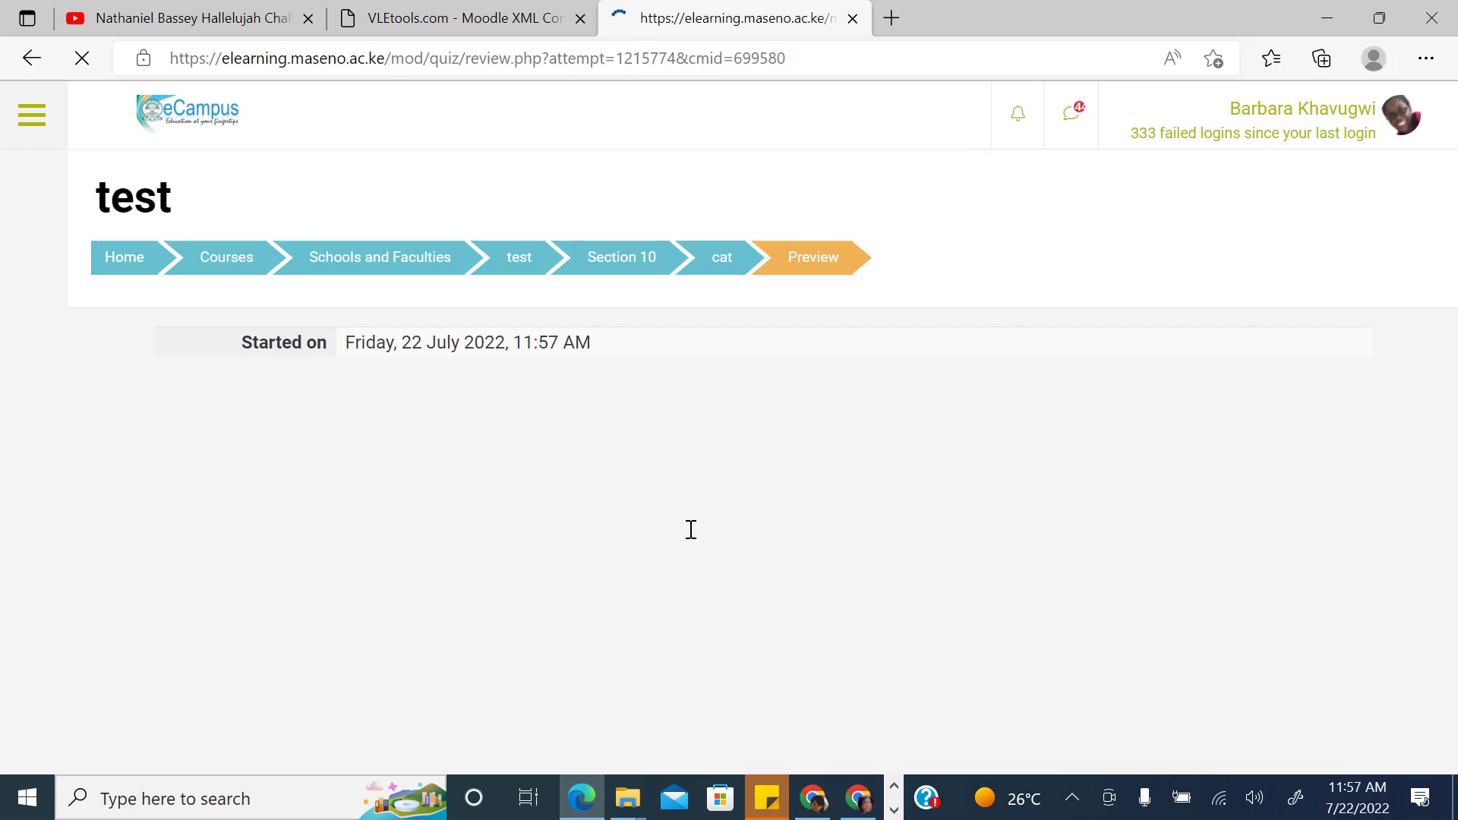
Step: Review the submitted attempt, and return to the cat quiz page to examine the summary of previous attempts
scroll(695, 515, down, 2)
scroll(706, 508, up, 1)
scroll(714, 494, down, 12)
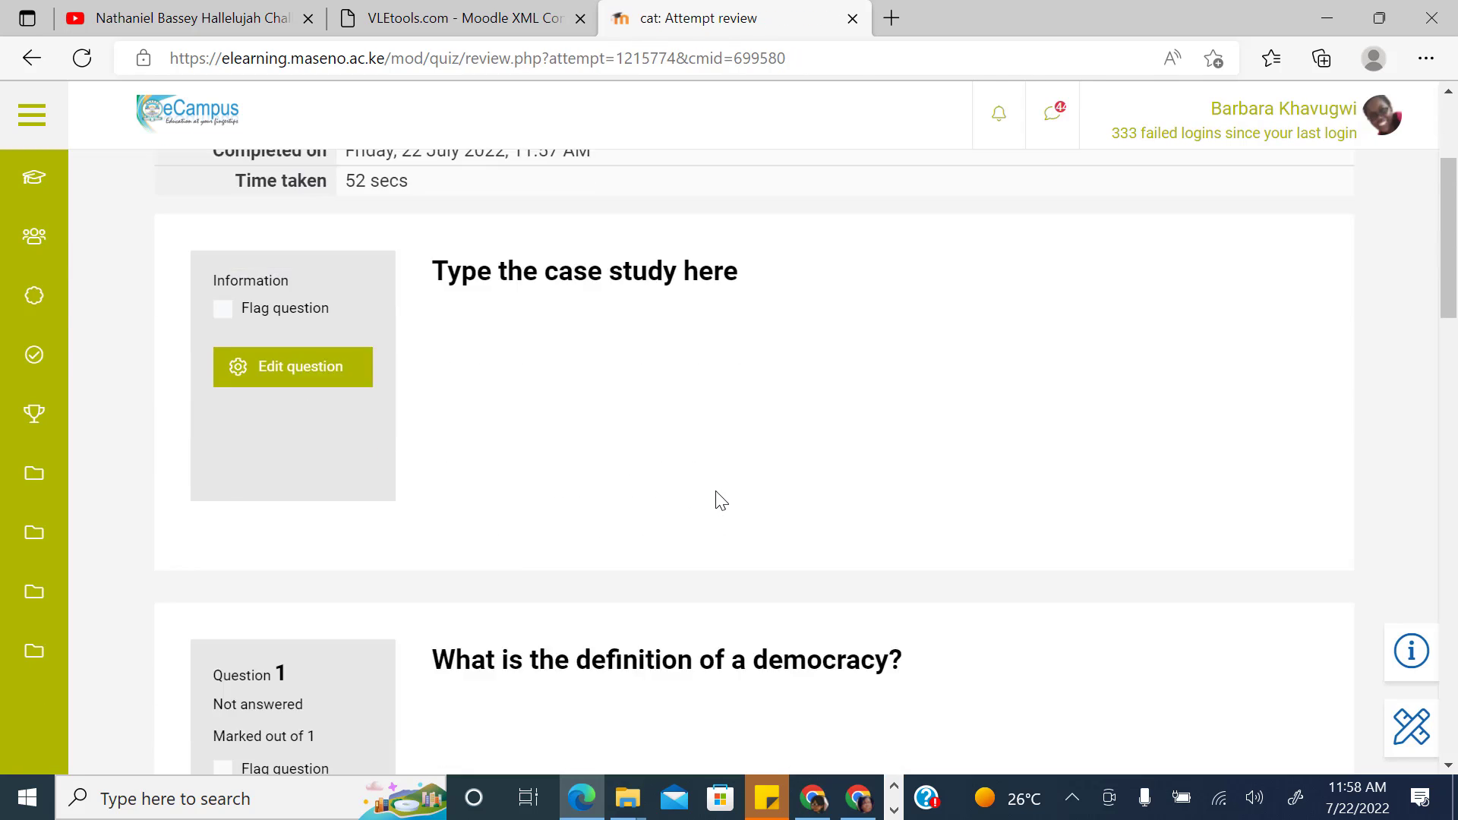
scroll(731, 477, up, 12)
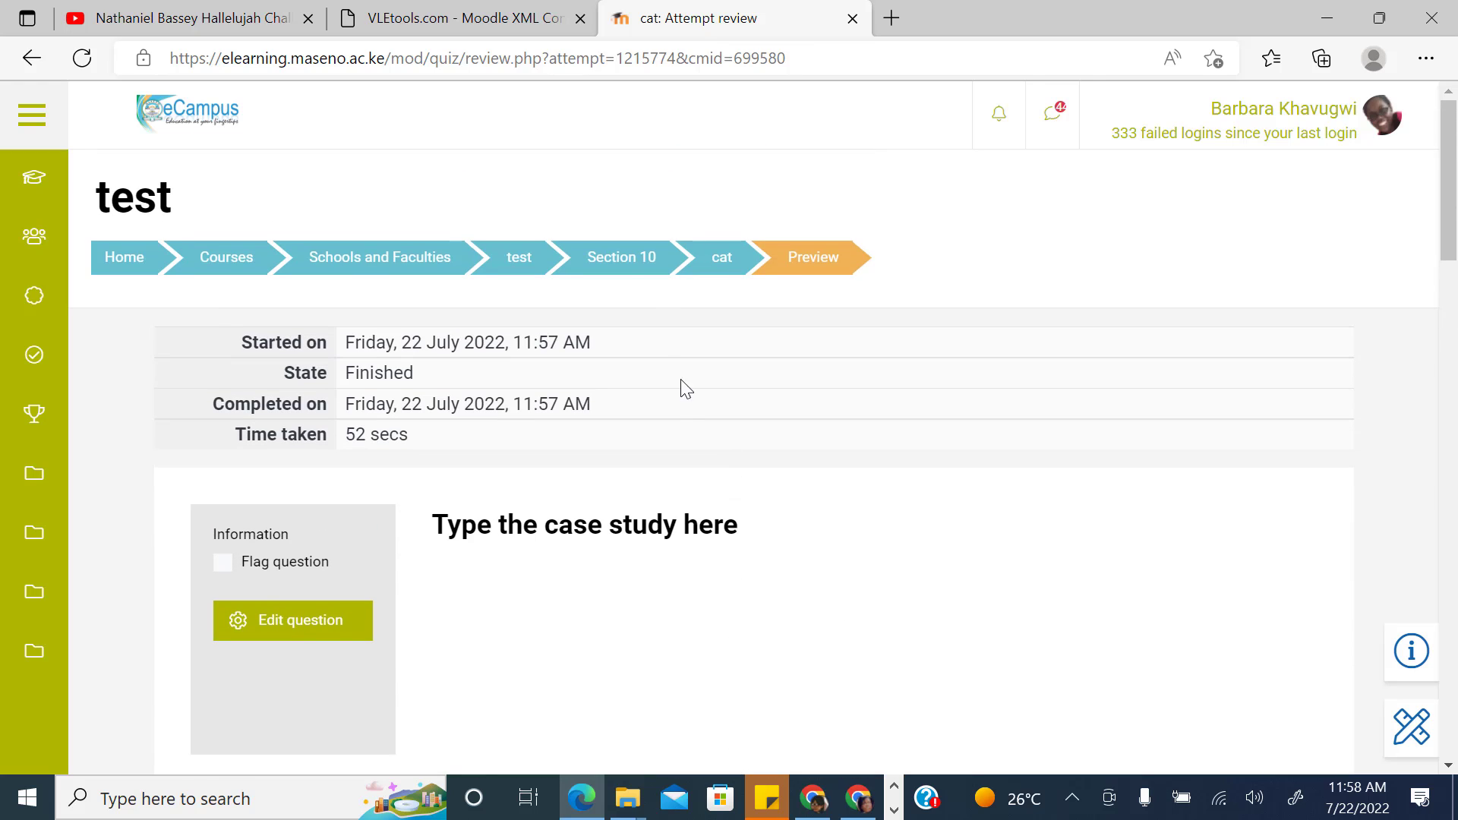
click(722, 258)
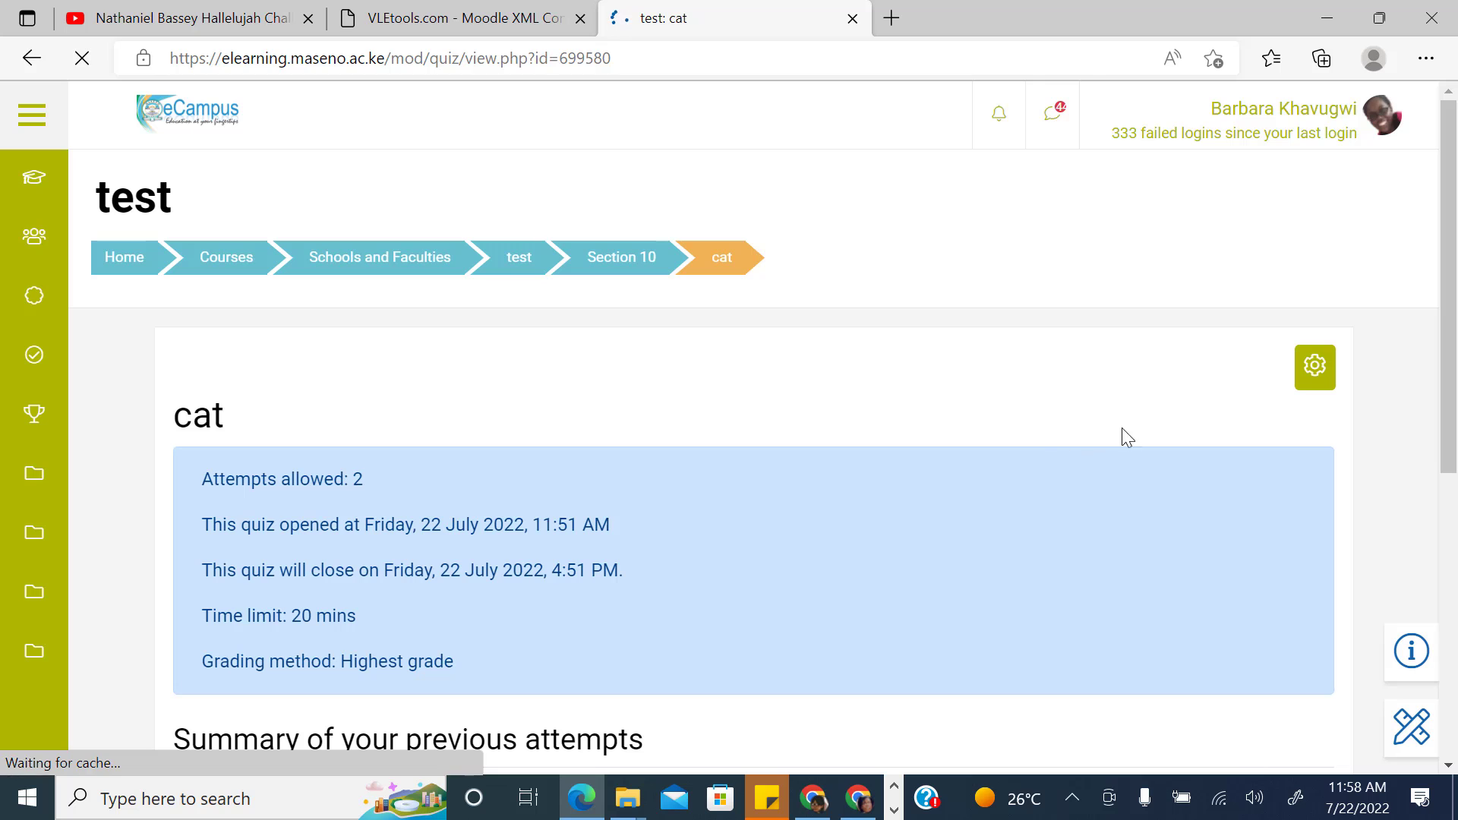
scroll(573, 364, down, 2)
scroll(574, 365, down, 3)
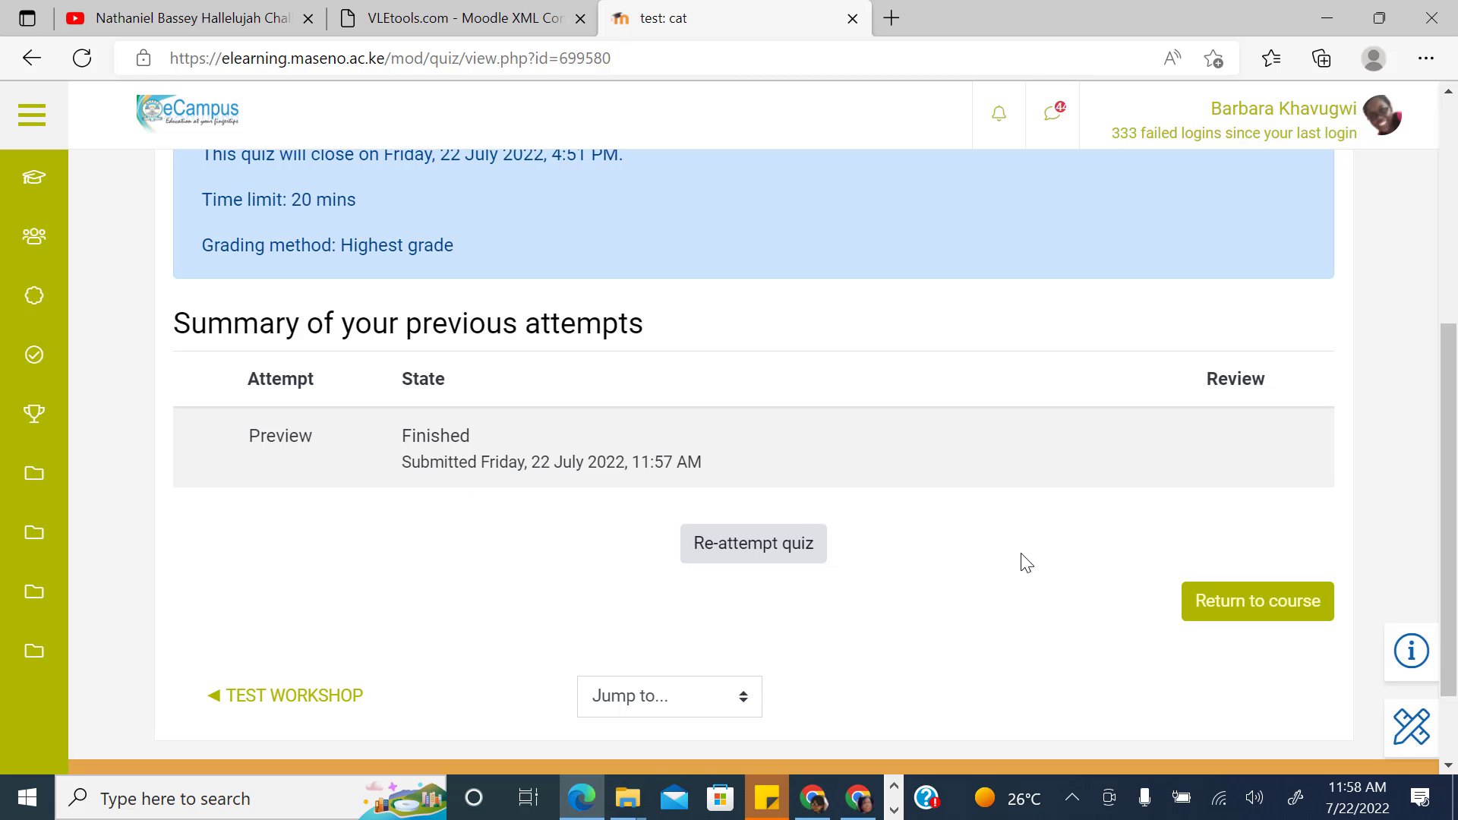
scroll(1098, 475, up, 1)
scroll(1093, 470, up, 3)
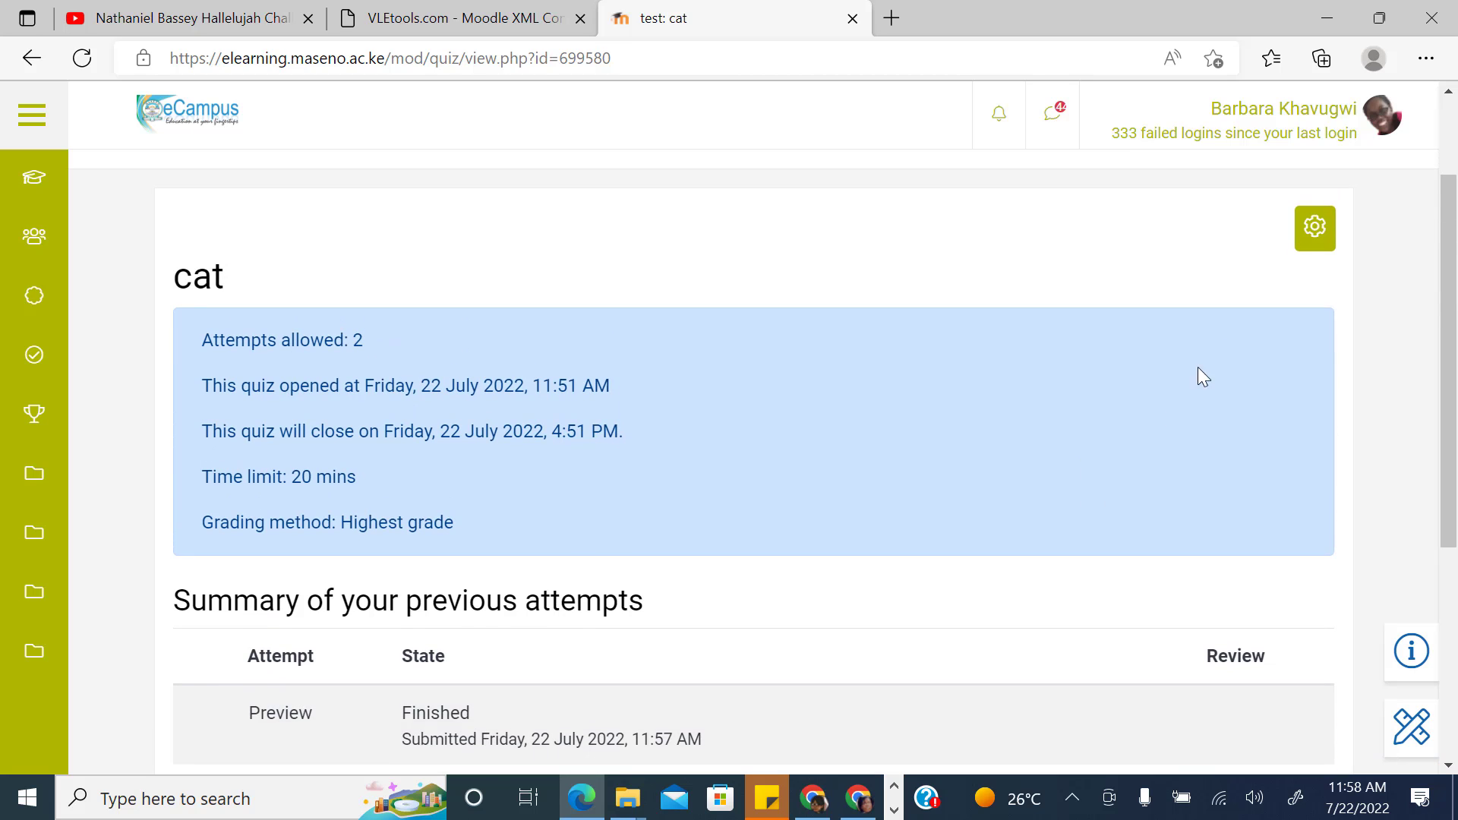
Step: Open the manual grading page of the cat quiz
click(1314, 227)
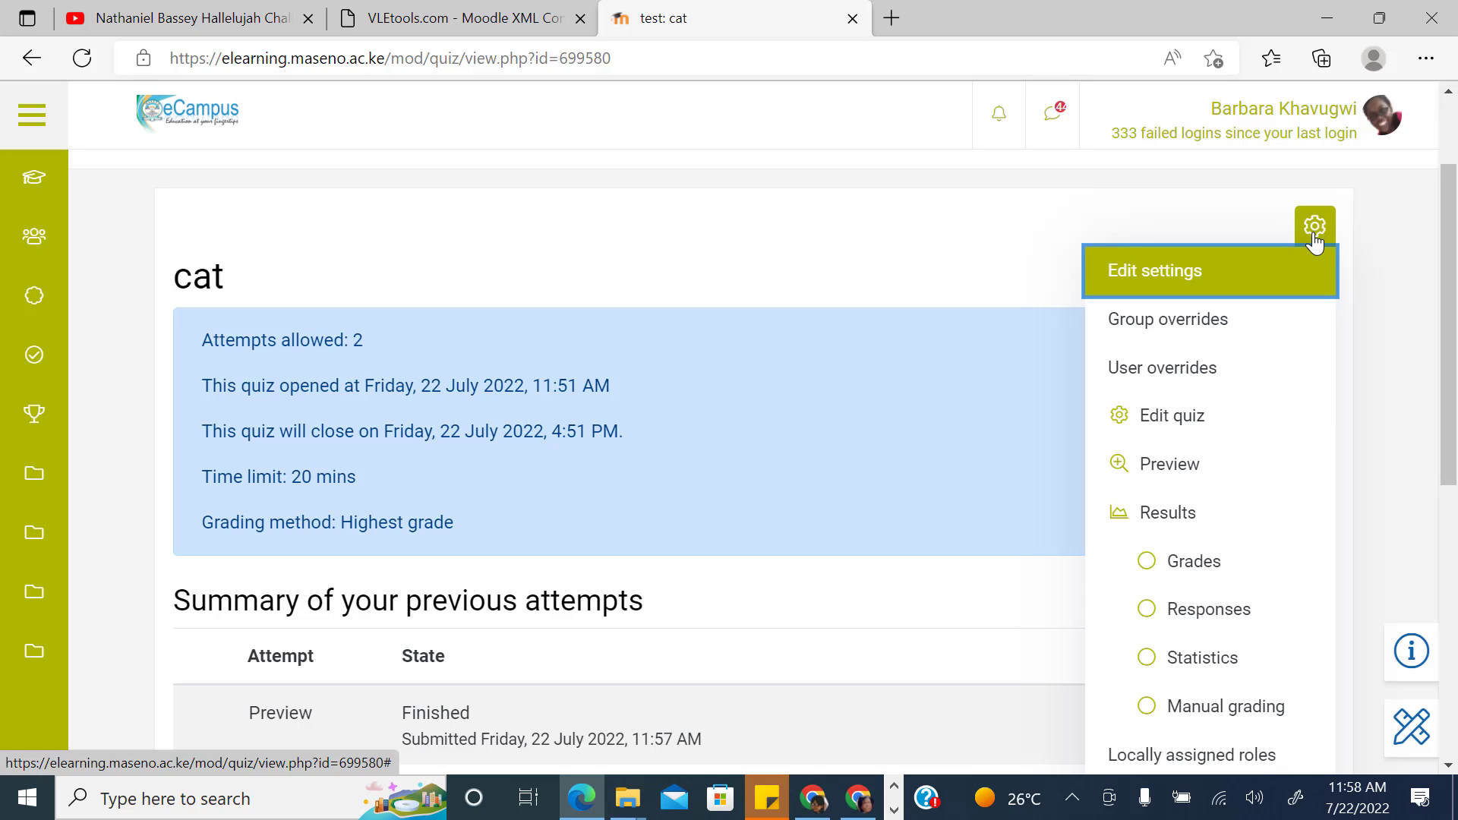
click(759, 361)
scroll(758, 361, up, 2)
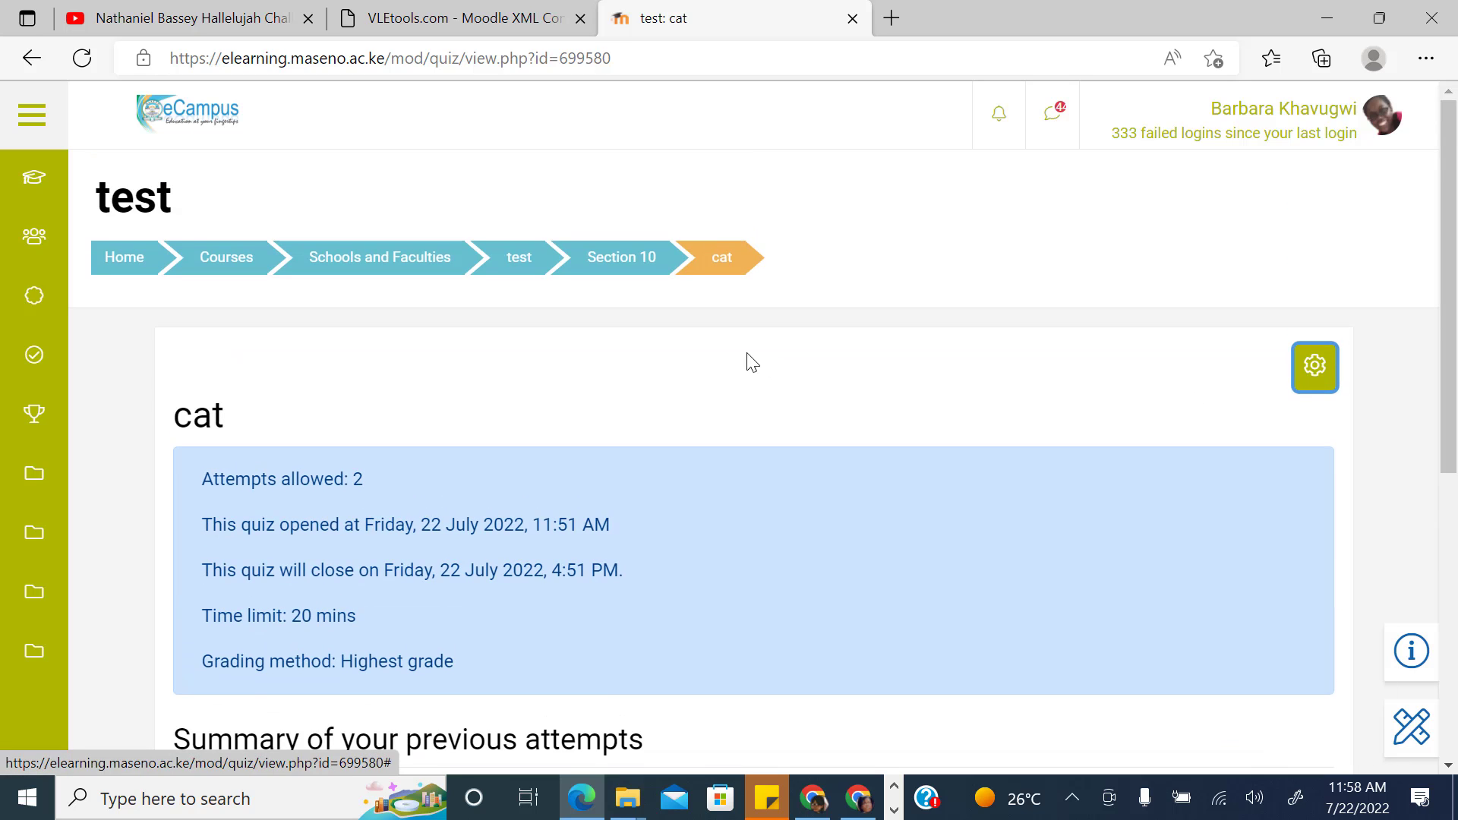
scroll(1141, 560, down, 1)
scroll(1276, 304, up, 1)
click(1318, 233)
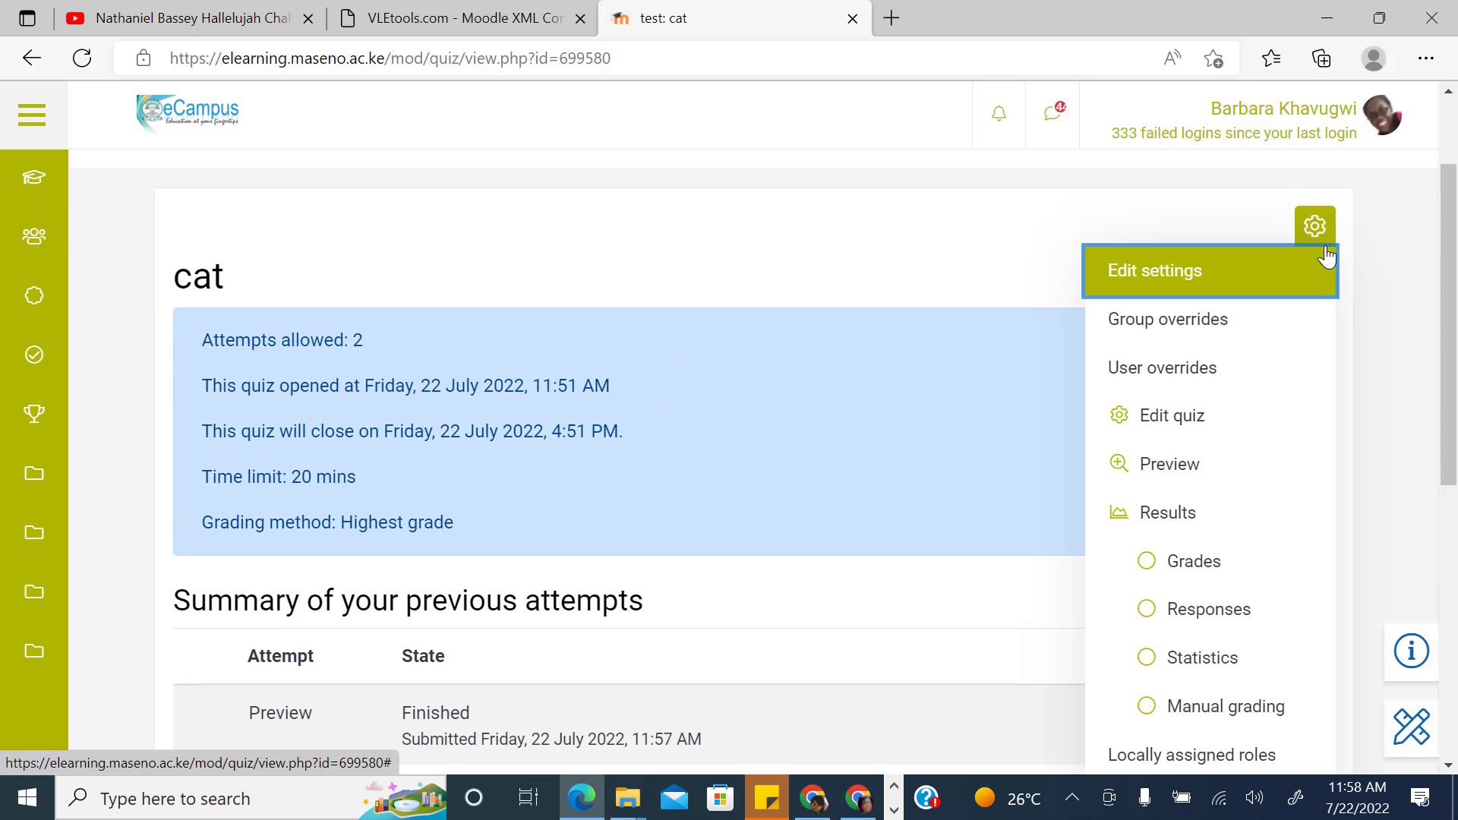
click(1203, 712)
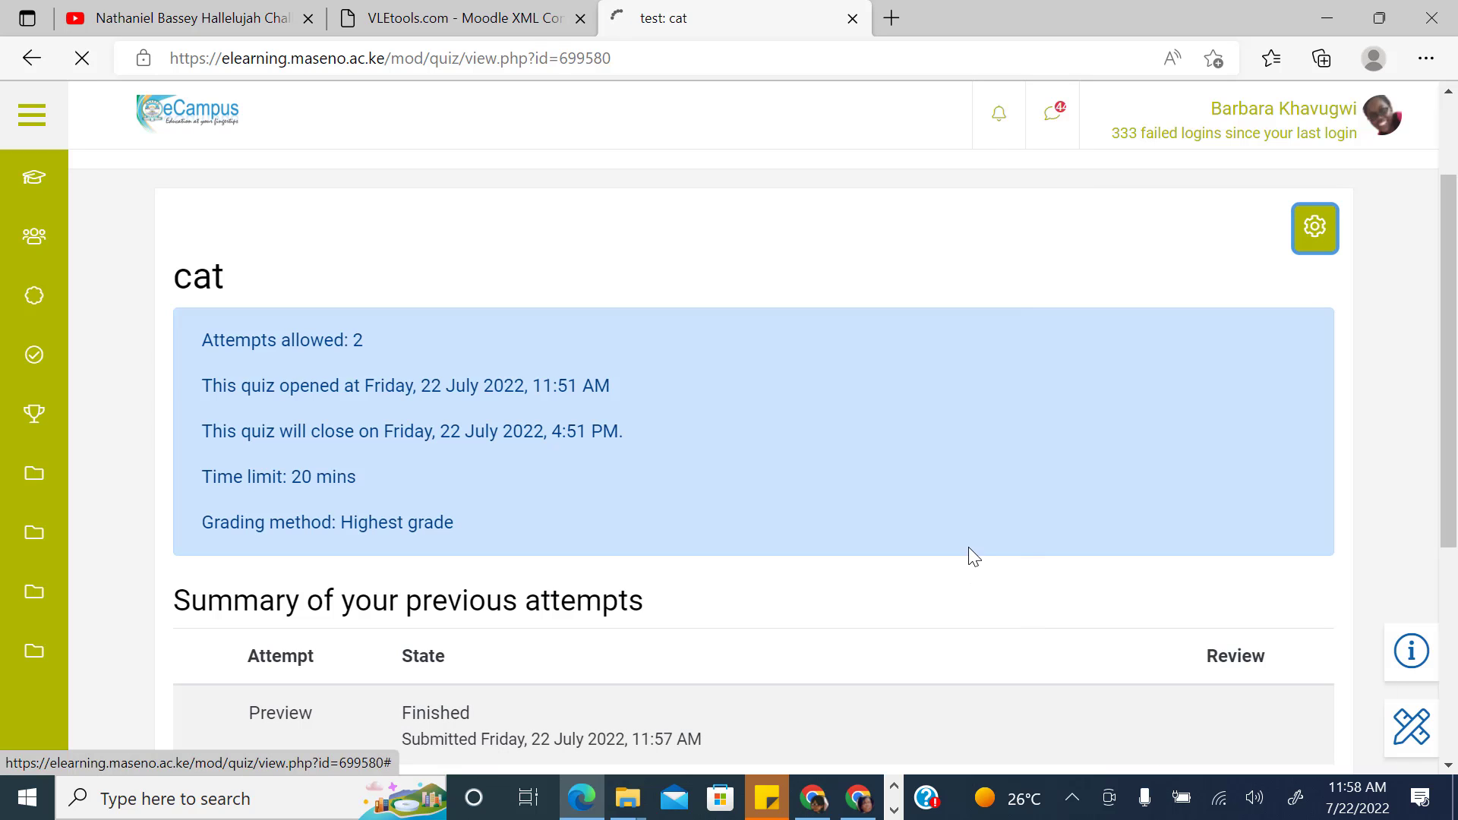